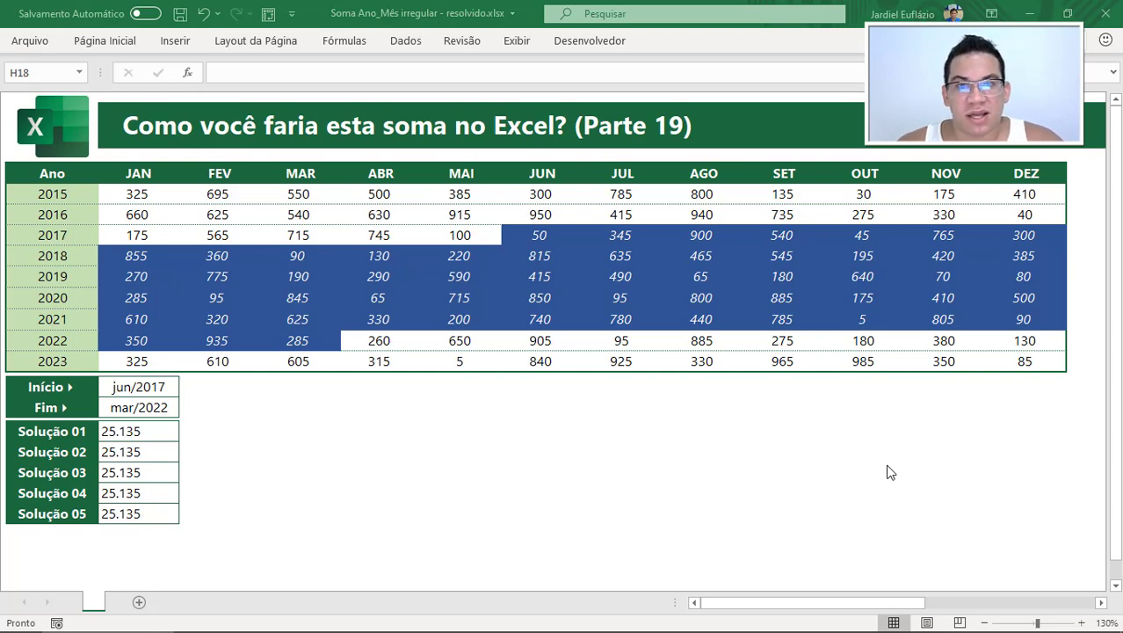
# Set the Início date in C15 to 01/05/2017
pyautogui.click(517, 286)
pyautogui.click(517, 285)
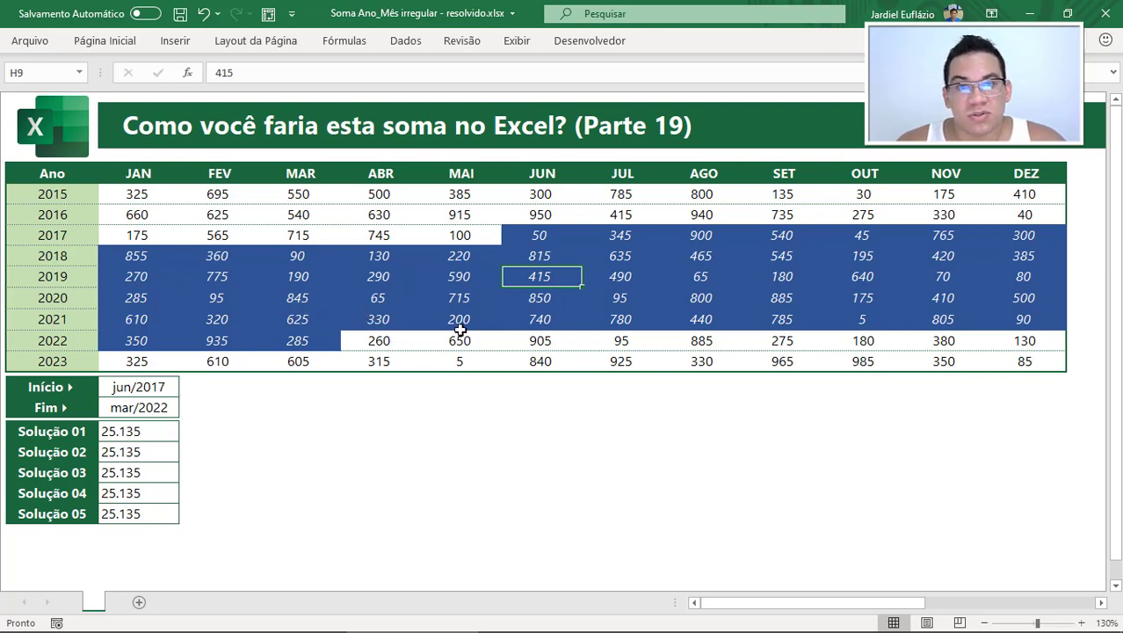
pyautogui.click(151, 392)
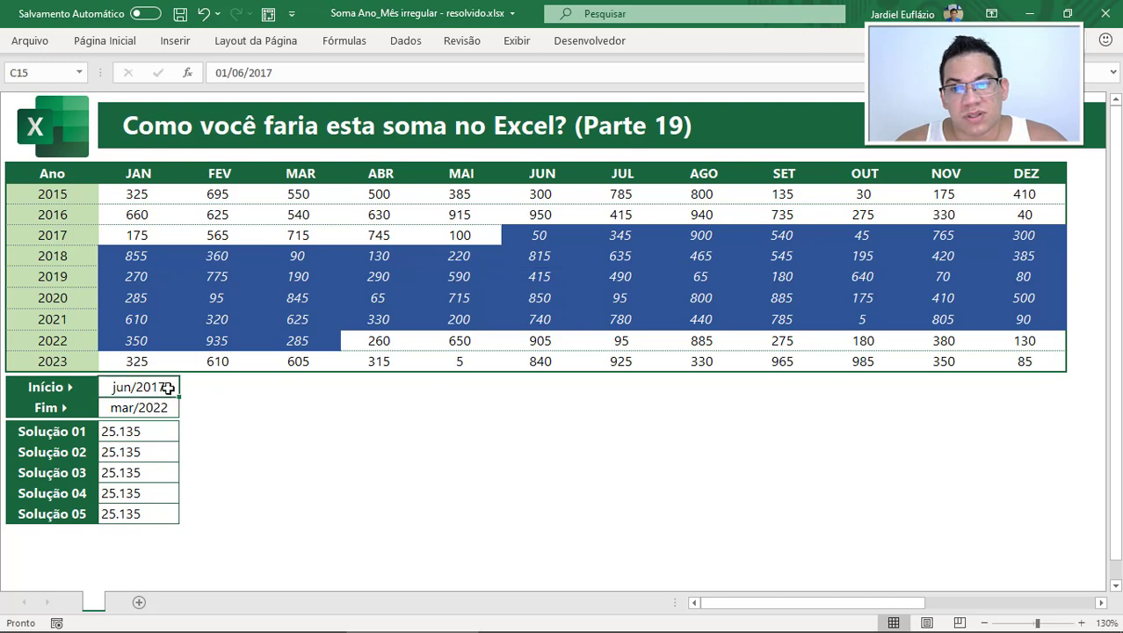
pyautogui.click(243, 71)
pyautogui.press('BackSpace')
pyautogui.write('5')
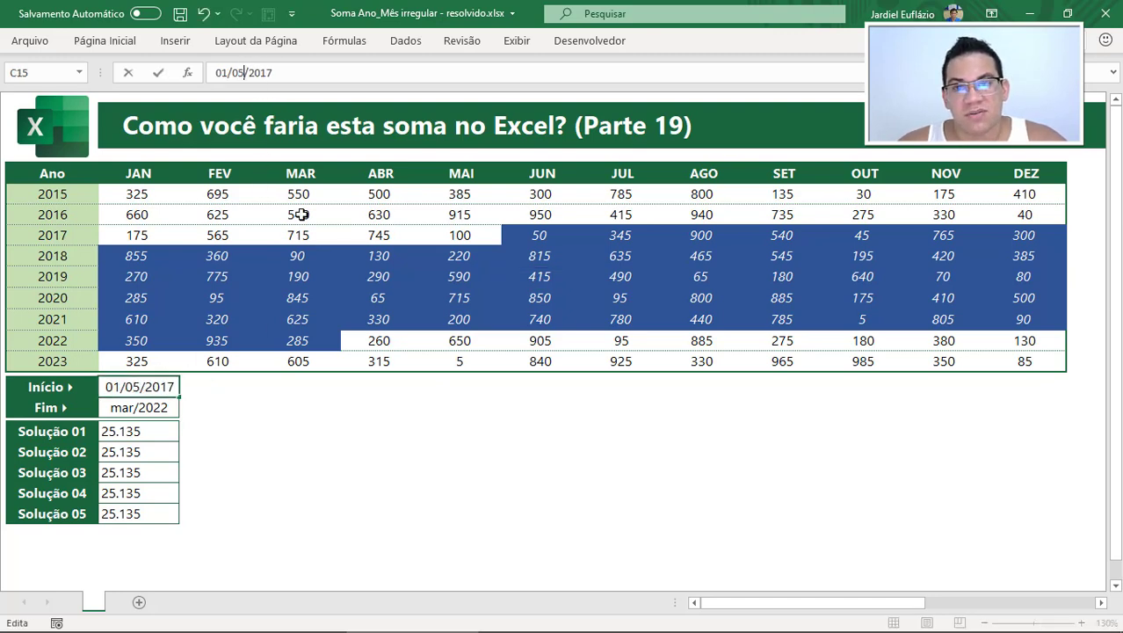
pyautogui.press('Return')
# Set the Fim date in C16 to February 2021 (fev/2021)
pyautogui.click(240, 72)
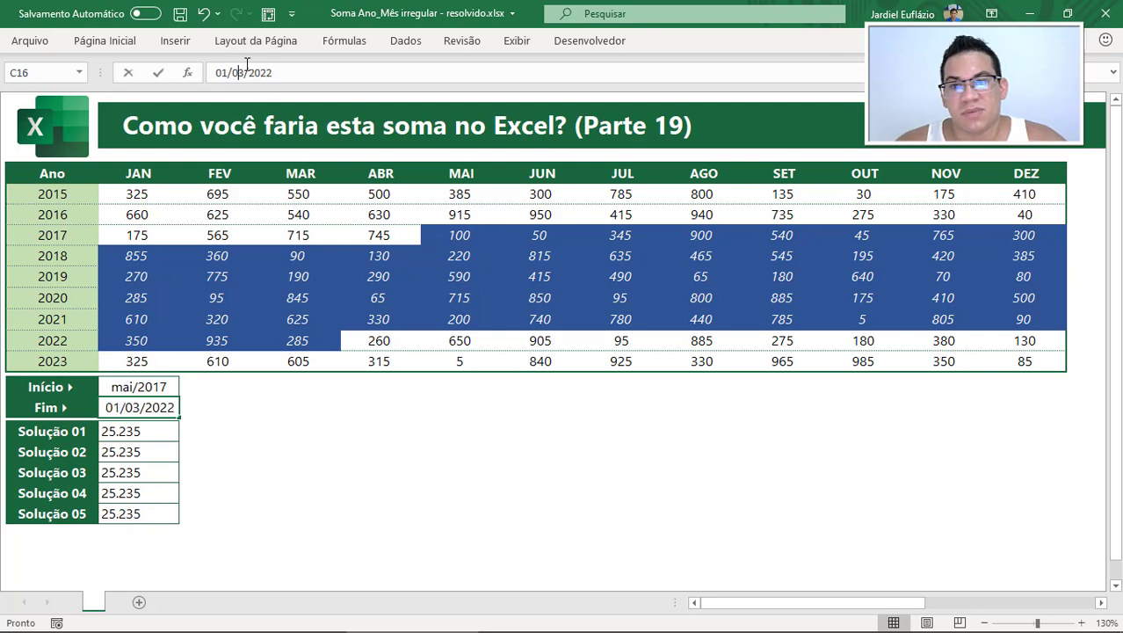
pyautogui.press('BackSpace')
pyautogui.write('2')
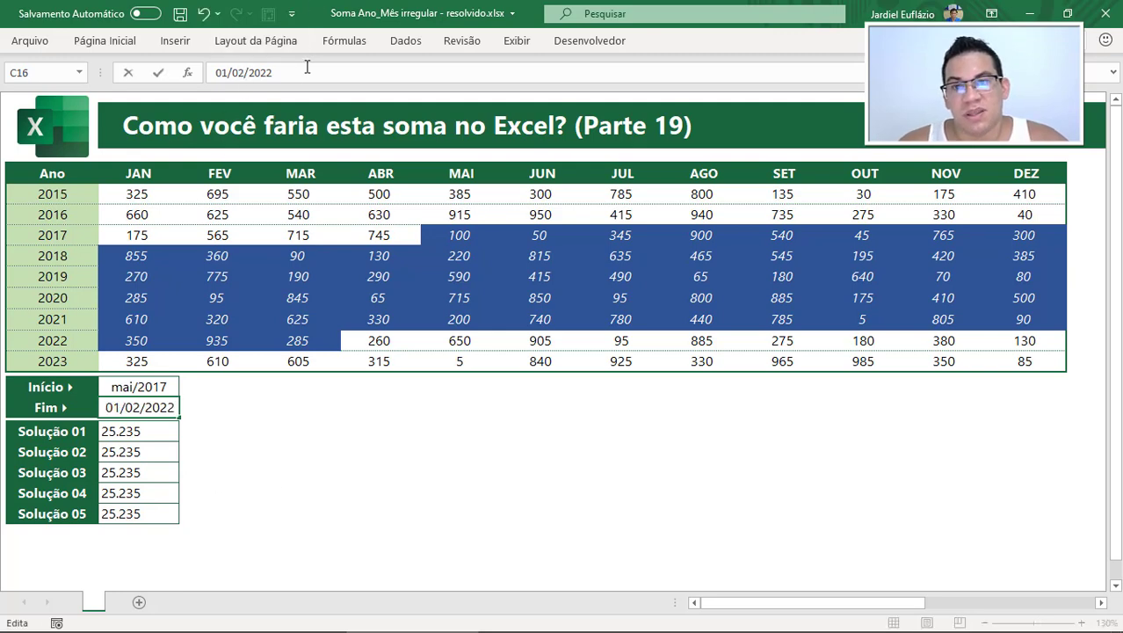
pyautogui.press('Return')
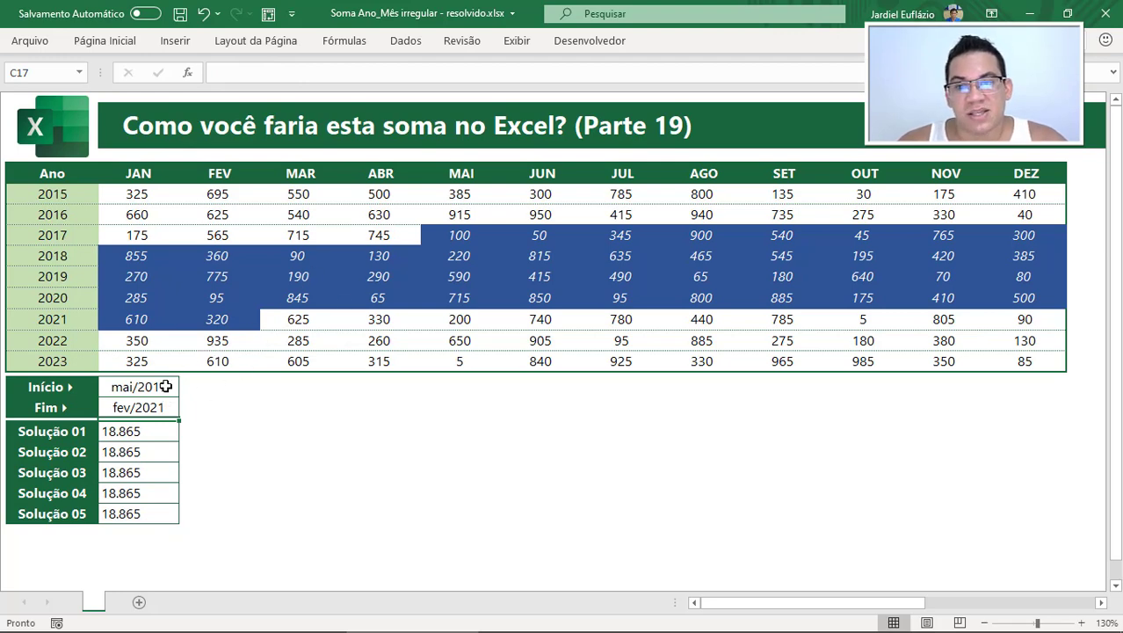
# Inspect the formula-based conditional formatting rule that highlights the months between the Início and Fim dates, leaving it unchanged
pyautogui.moveTo(165, 385); pyautogui.dragTo(162, 405)
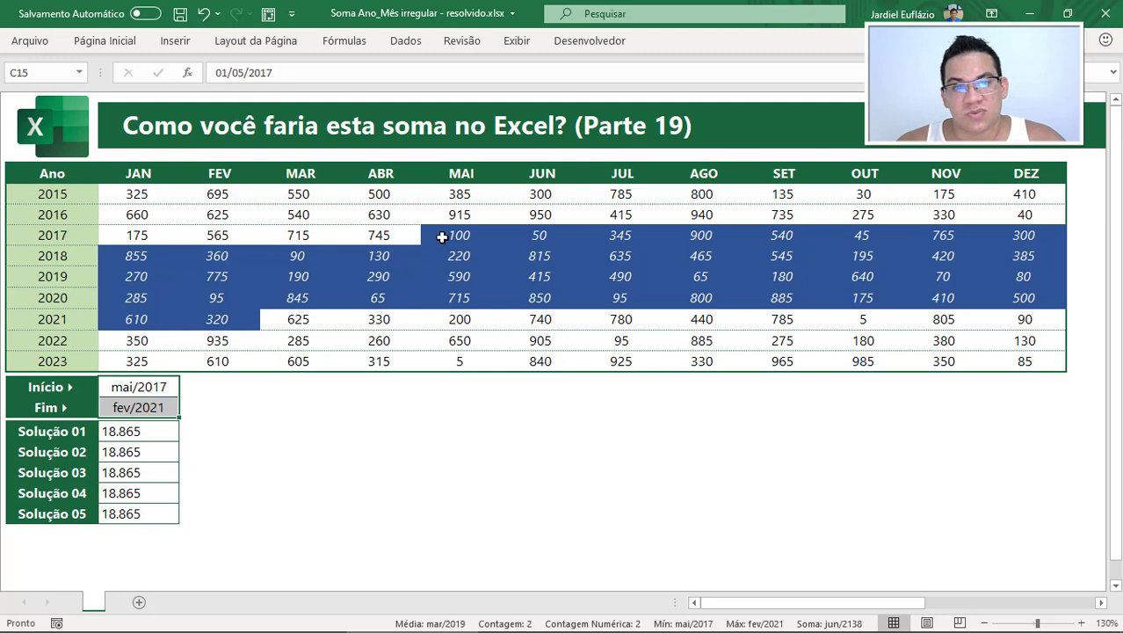
pyautogui.moveTo(444, 236); pyautogui.dragTo(622, 235)
pyautogui.click(540, 273)
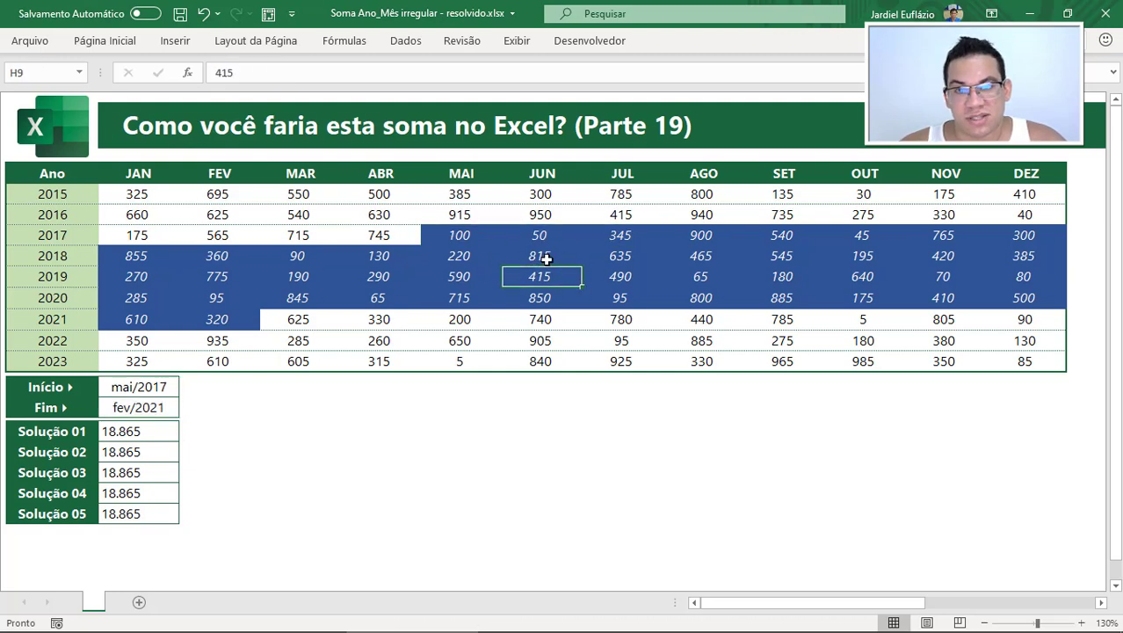
pyautogui.click(123, 42)
pyautogui.click(603, 88)
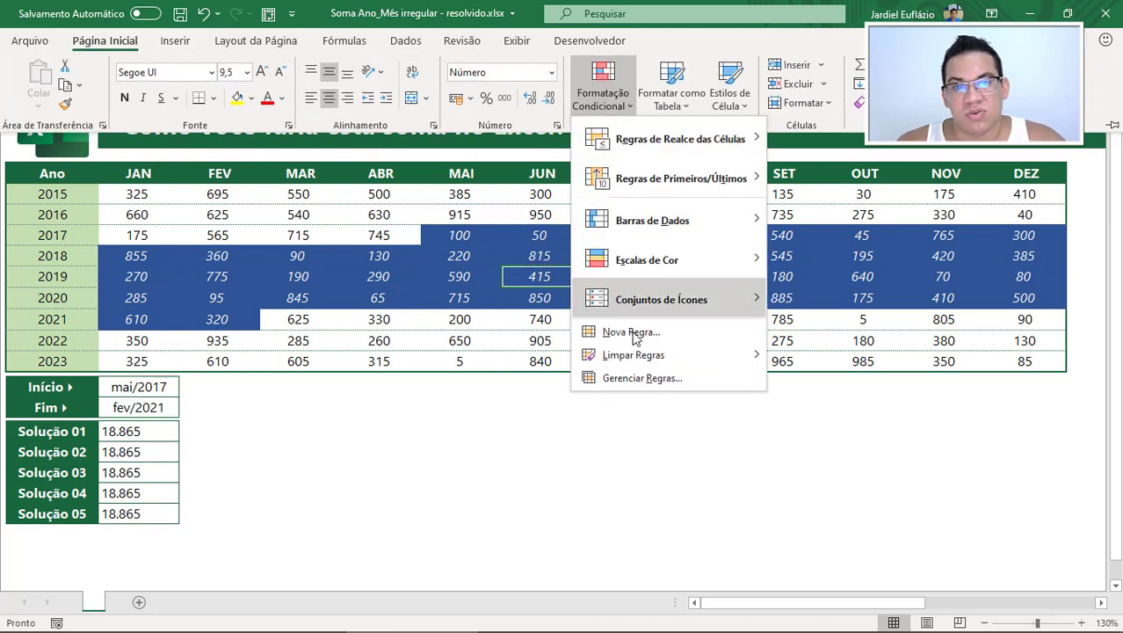
pyautogui.click(637, 378)
pyautogui.doubleClick(602, 323)
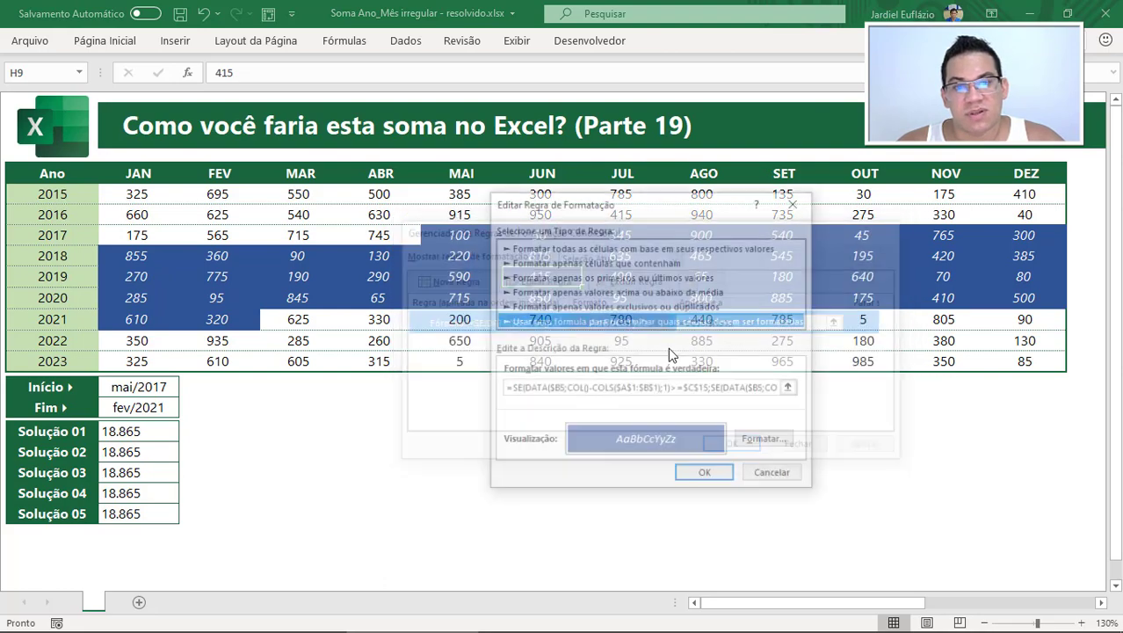
pyautogui.click(775, 476)
pyautogui.click(735, 447)
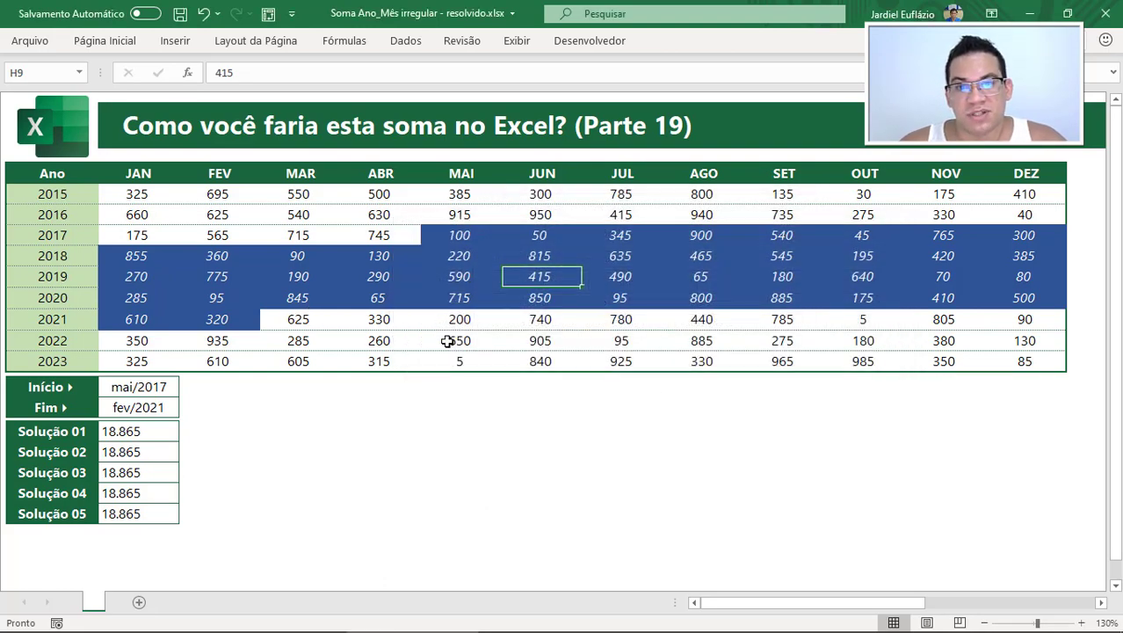
# Check the sum of the highlighted May 2017 to February 2021 cells by selecting them together, and select the whole value table C5:N13
pyautogui.moveTo(106, 253); pyautogui.dragTo(1041, 295)
pyautogui.moveTo(241, 324); pyautogui.dragTo(145, 322)
pyautogui.moveTo(457, 234); pyautogui.dragTo(1019, 233)
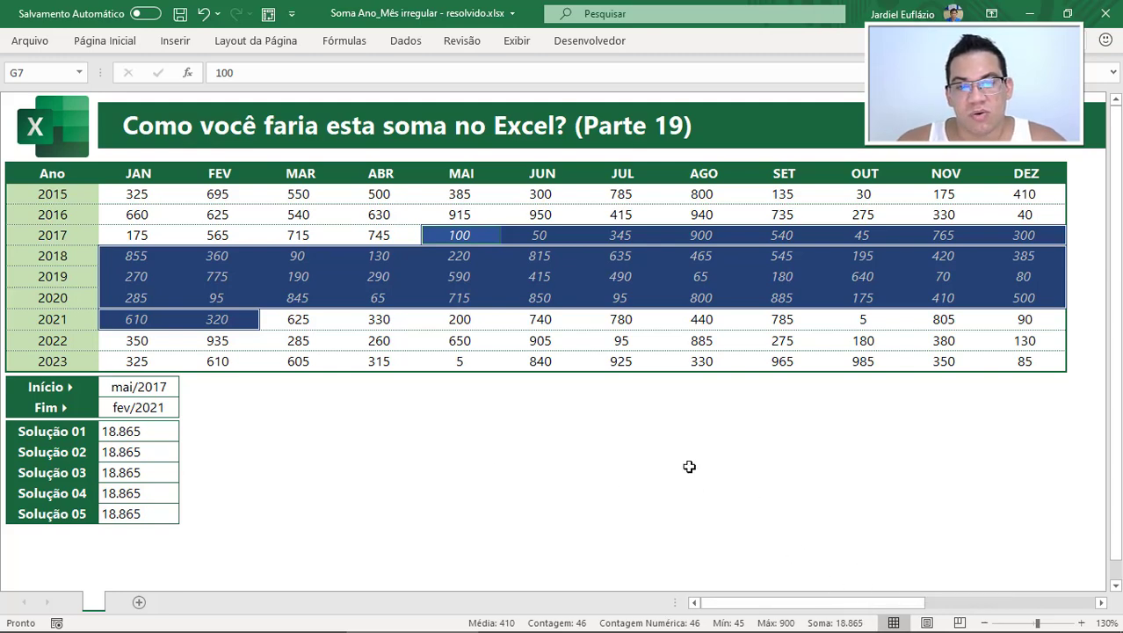
pyautogui.click(218, 276)
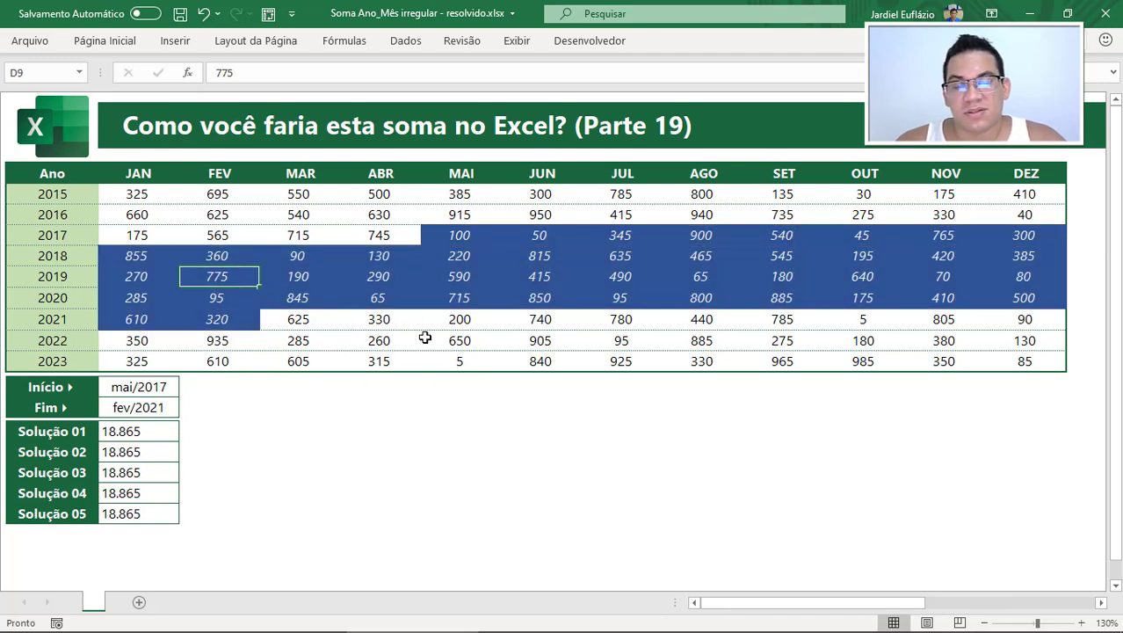
pyautogui.click(378, 301)
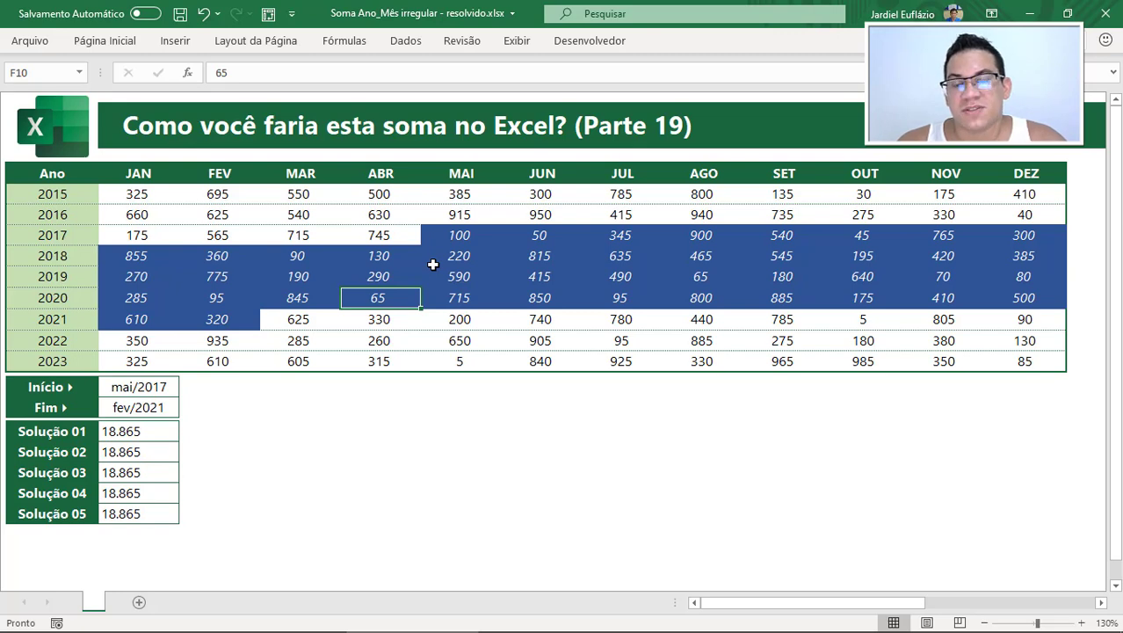
pyautogui.moveTo(140, 191); pyautogui.dragTo(1033, 352)
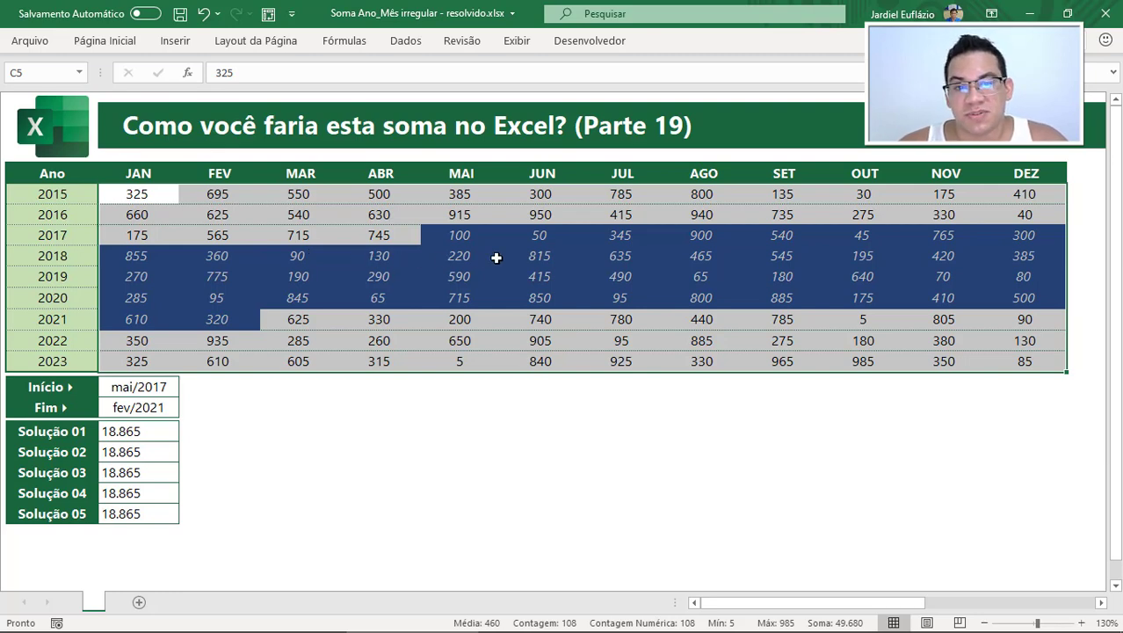
pyautogui.moveTo(138, 193); pyautogui.dragTo(1023, 356)
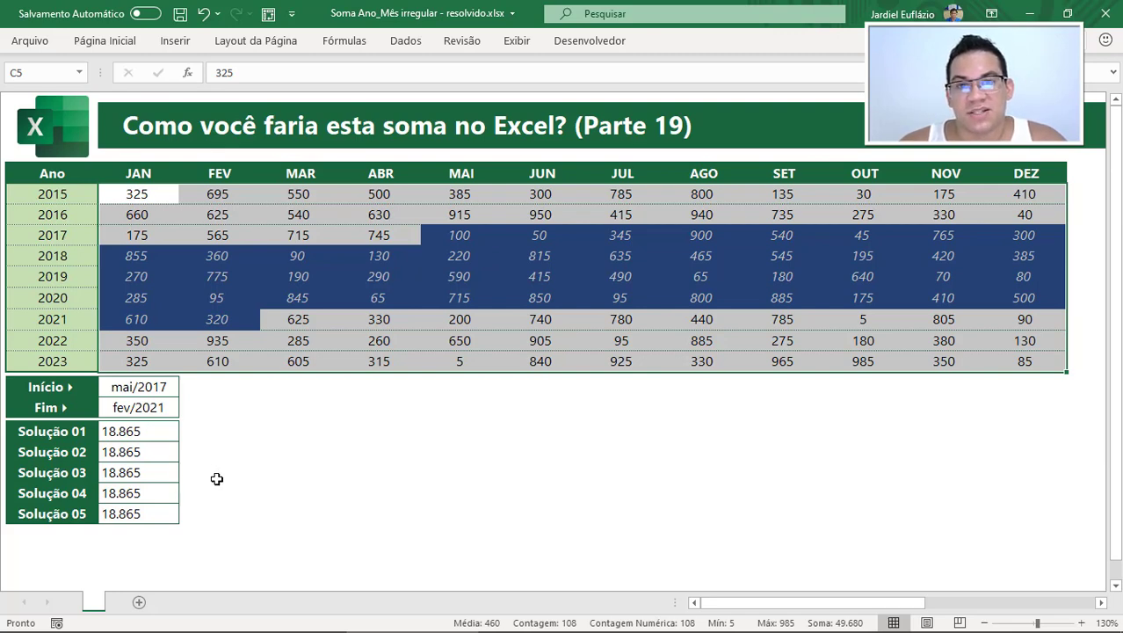
# Save and close the solved workbook to return to Soma Ano_Mês irregular.xlsx
pyautogui.click(188, 433)
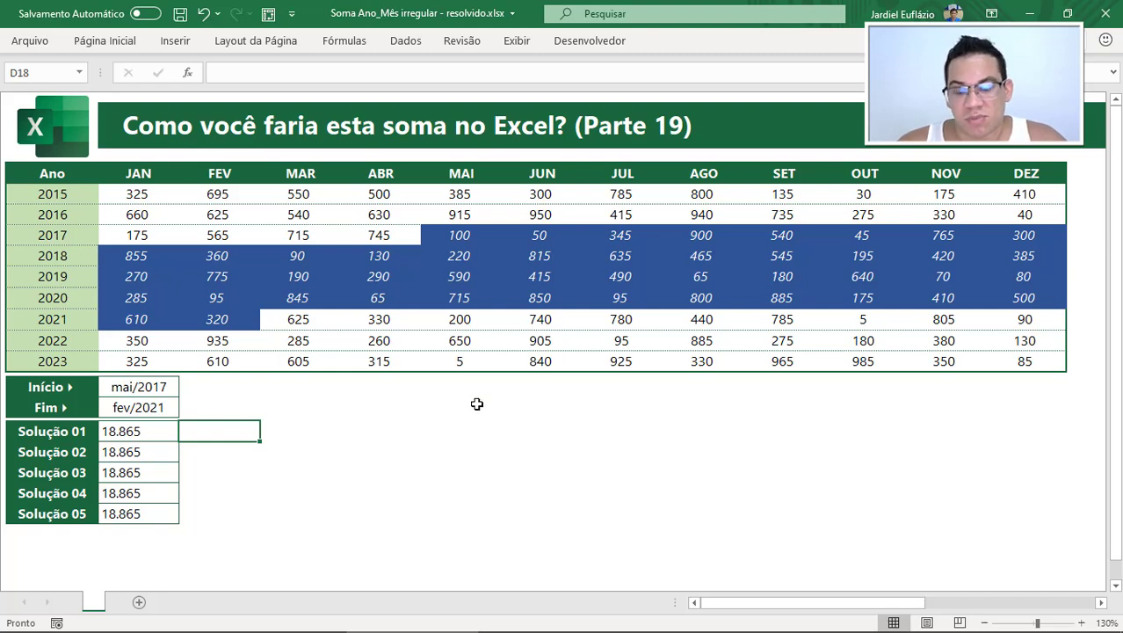
pyautogui.hotkey('ctrl', 's')
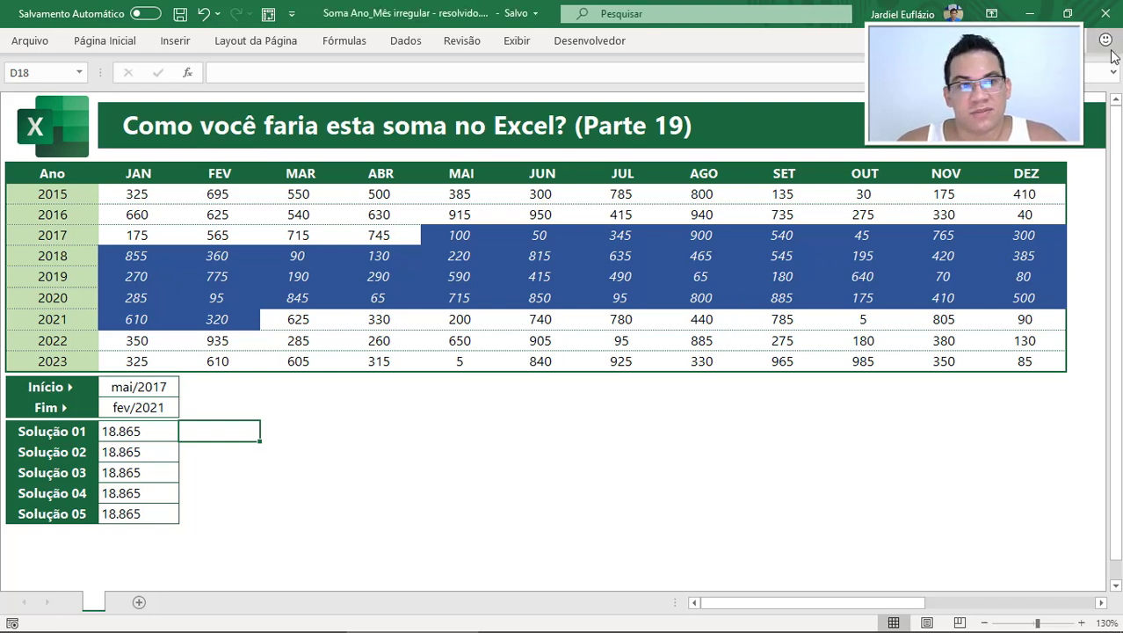
pyautogui.click(1105, 14)
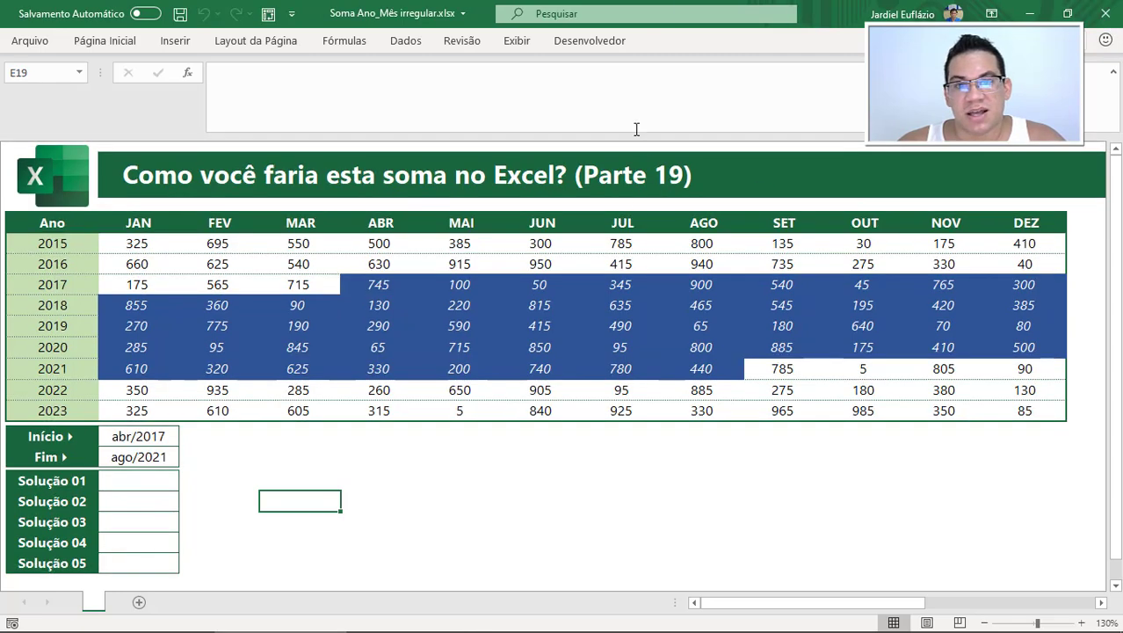
# Shrink the formula bar to a single line
pyautogui.moveTo(631, 131); pyautogui.dragTo(632, 84)
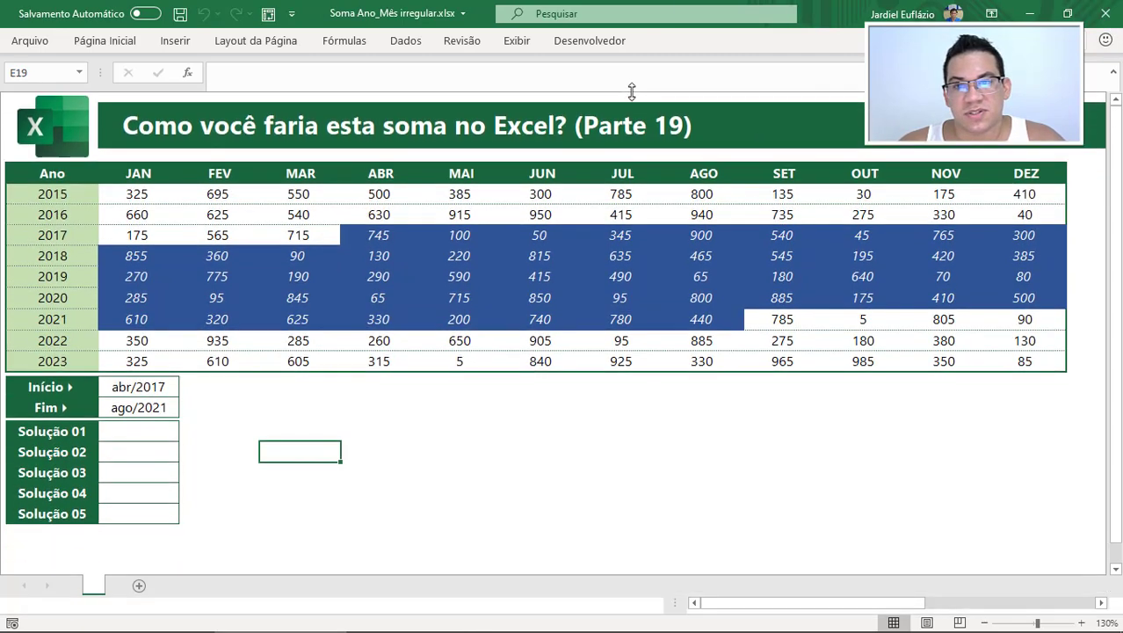
pyautogui.click(231, 425)
pyautogui.click(275, 425)
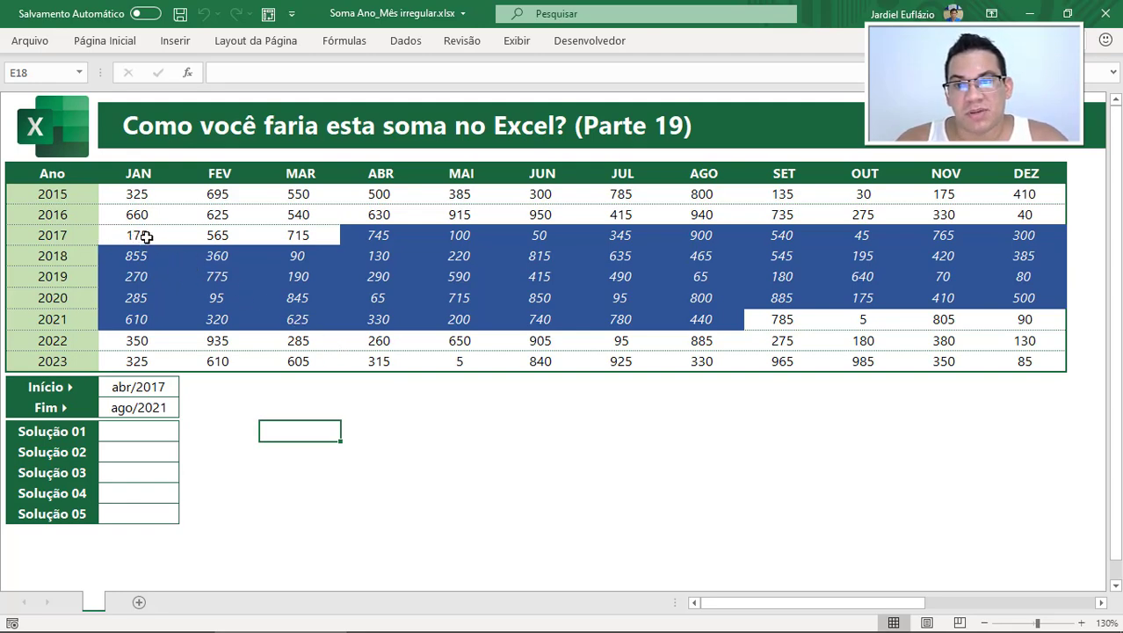
# Fill every month of the years 2017 to 2021 (C7:N11) with yellow
pyautogui.click(156, 386)
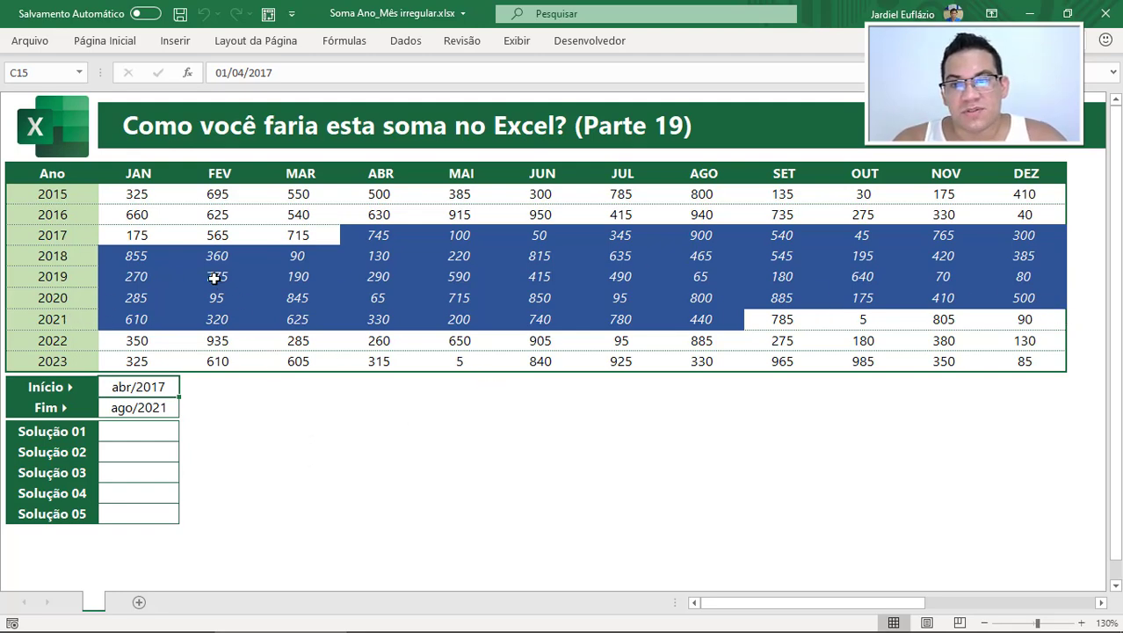
pyautogui.click(132, 235)
pyautogui.moveTo(211, 235); pyautogui.dragTo(298, 234)
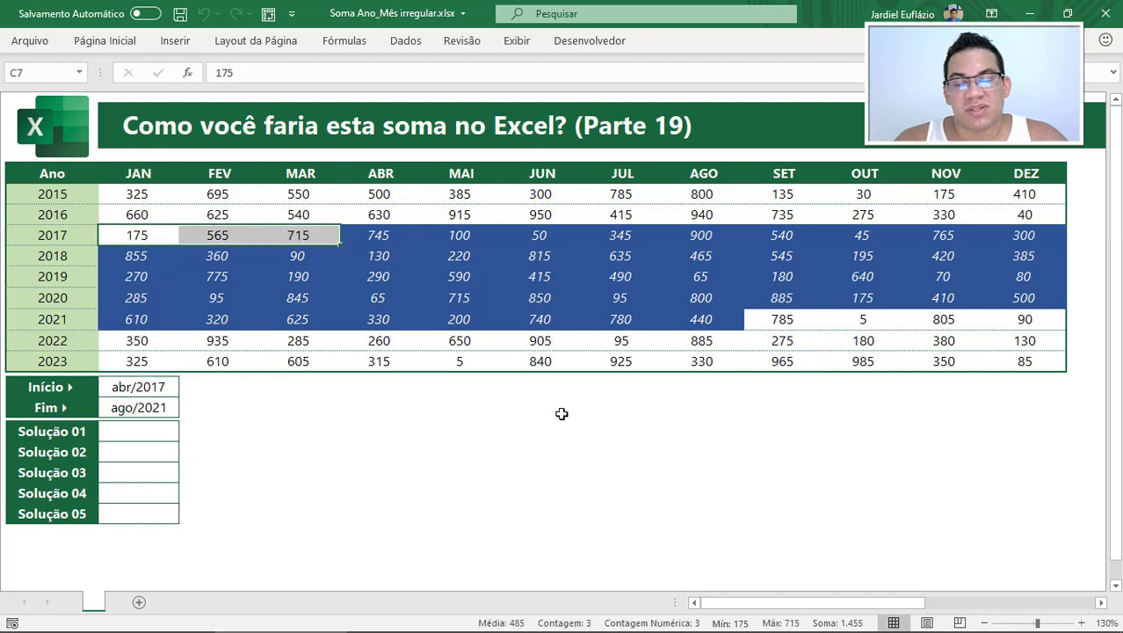
pyautogui.moveTo(132, 235); pyautogui.dragTo(1025, 319)
pyautogui.click(117, 45)
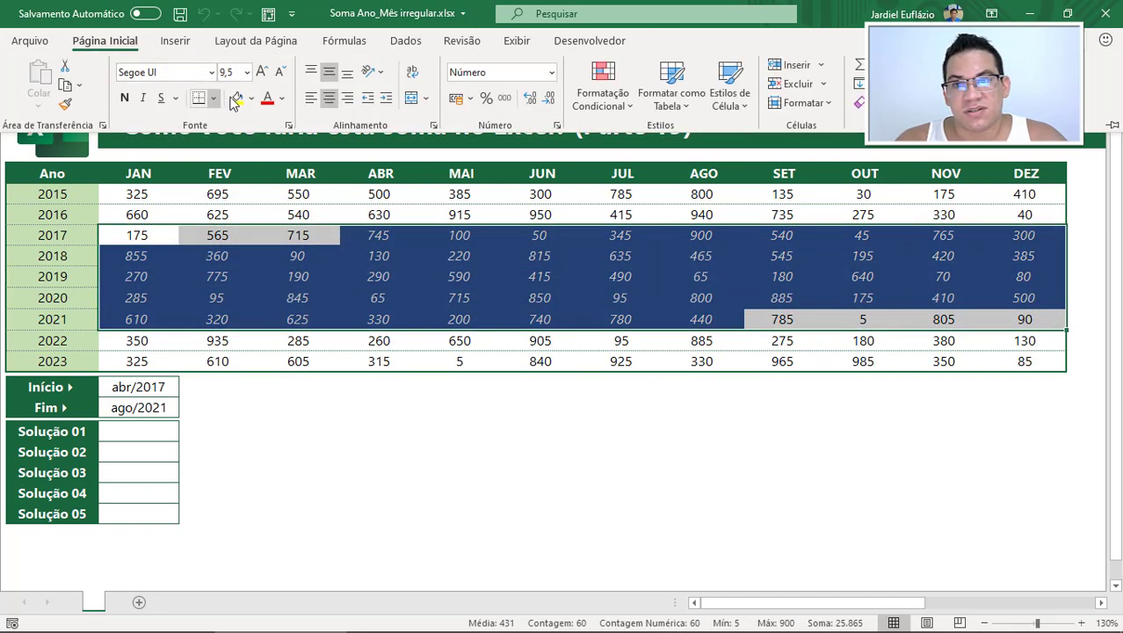
pyautogui.click(242, 98)
pyautogui.click(457, 276)
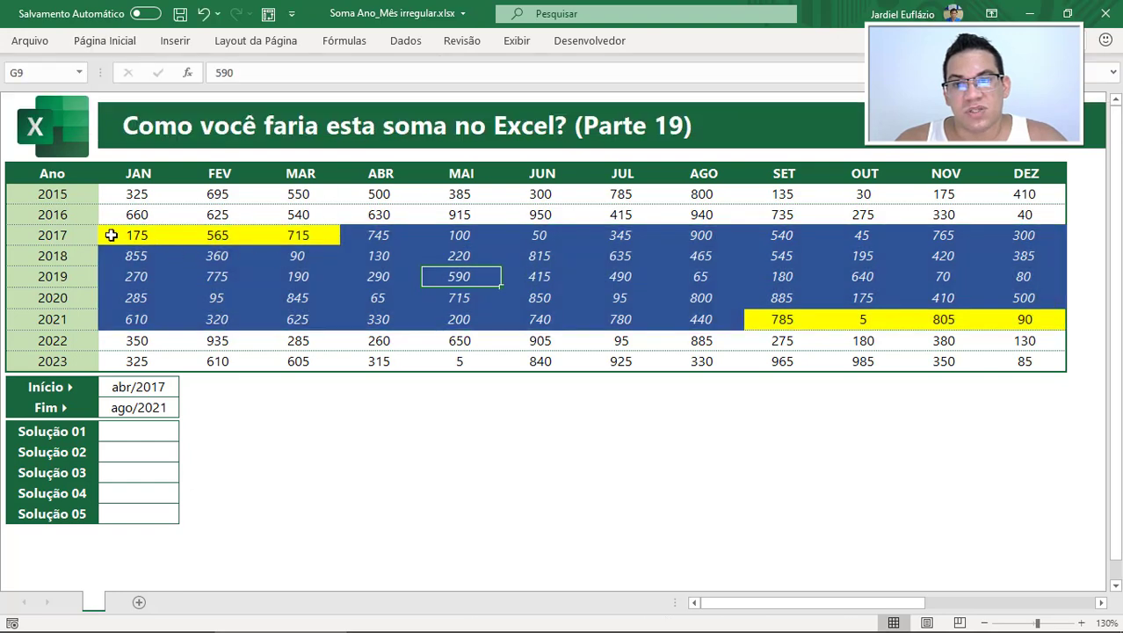
# Compare the full 2017–2021 block with the surplus months before the Início date and after the Fim date
pyautogui.moveTo(110, 235); pyautogui.dragTo(1029, 312)
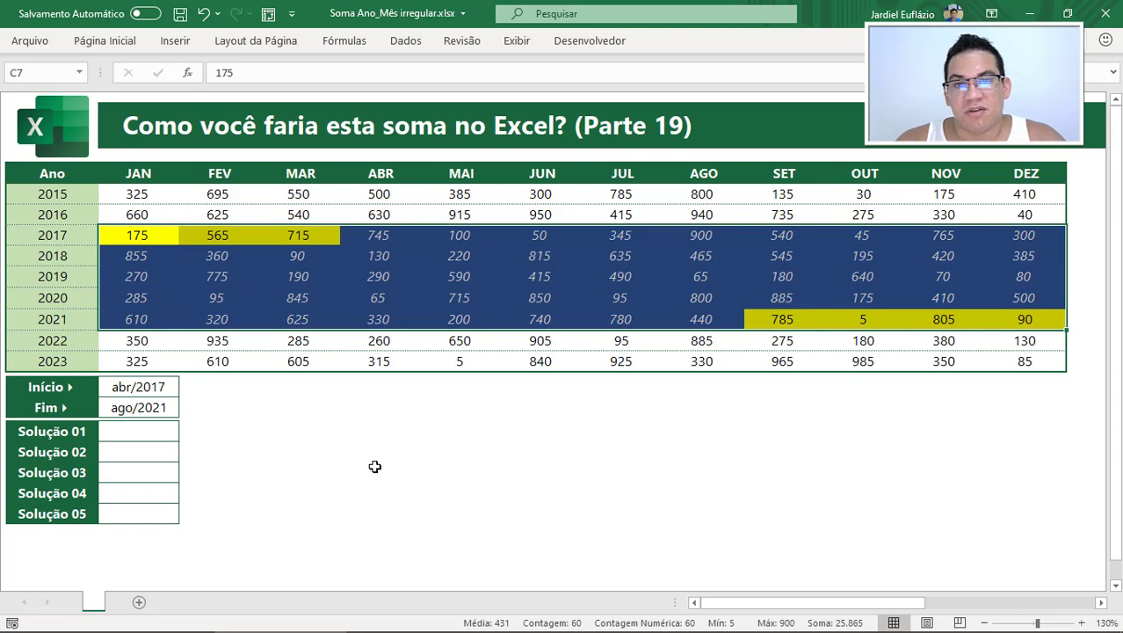
pyautogui.moveTo(166, 244); pyautogui.dragTo(323, 240)
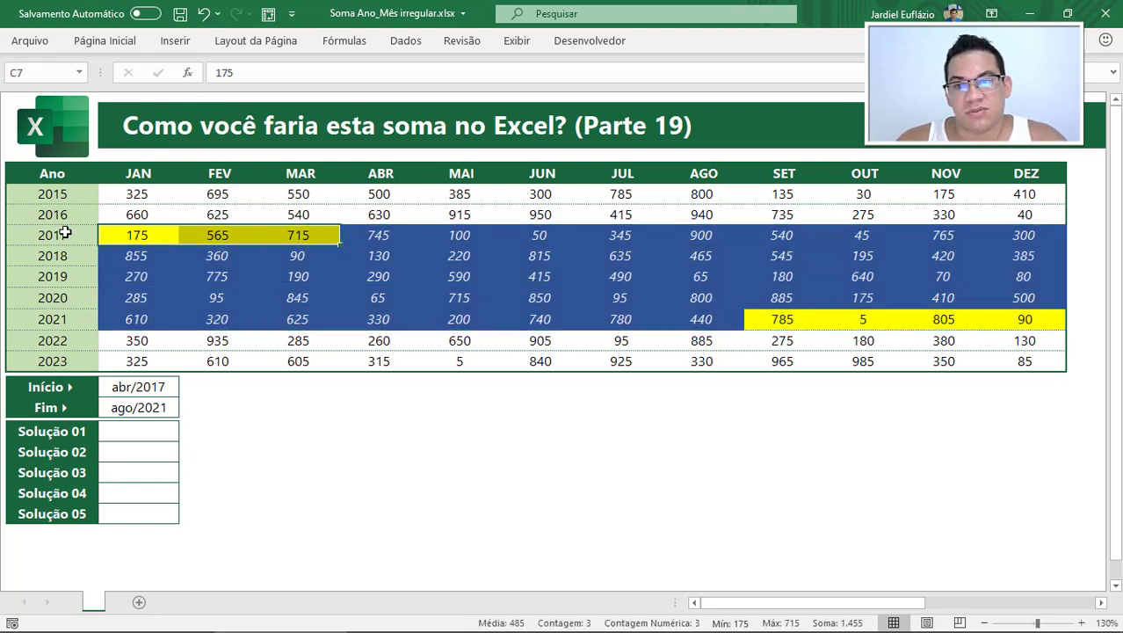
pyautogui.moveTo(773, 321); pyautogui.dragTo(1015, 321)
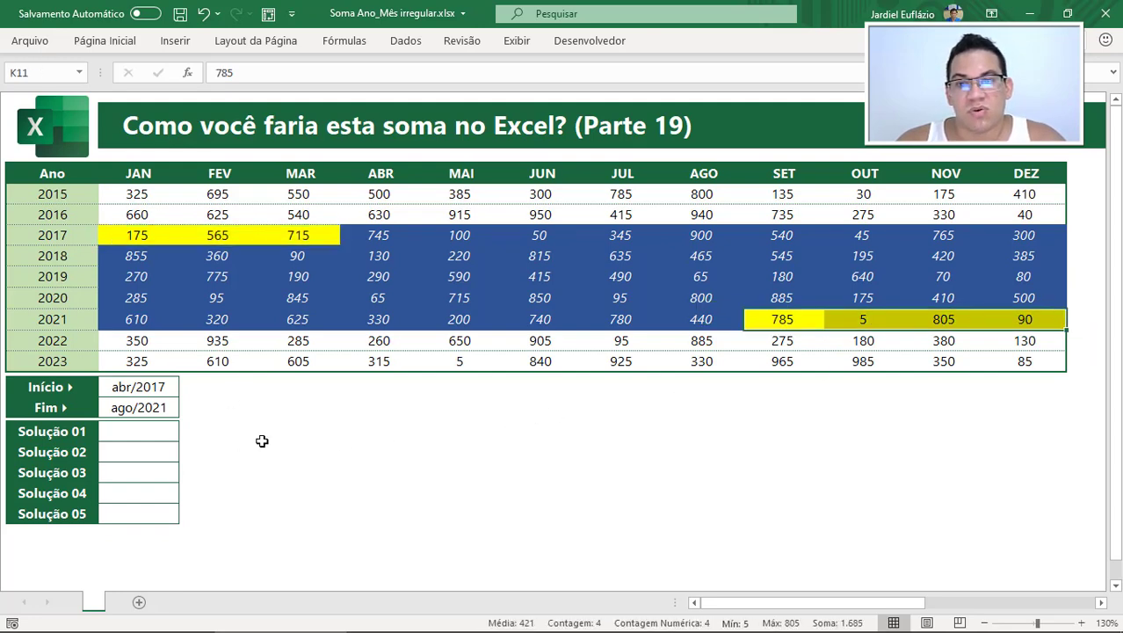
pyautogui.click(143, 391)
pyautogui.click(172, 408)
pyautogui.click(381, 450)
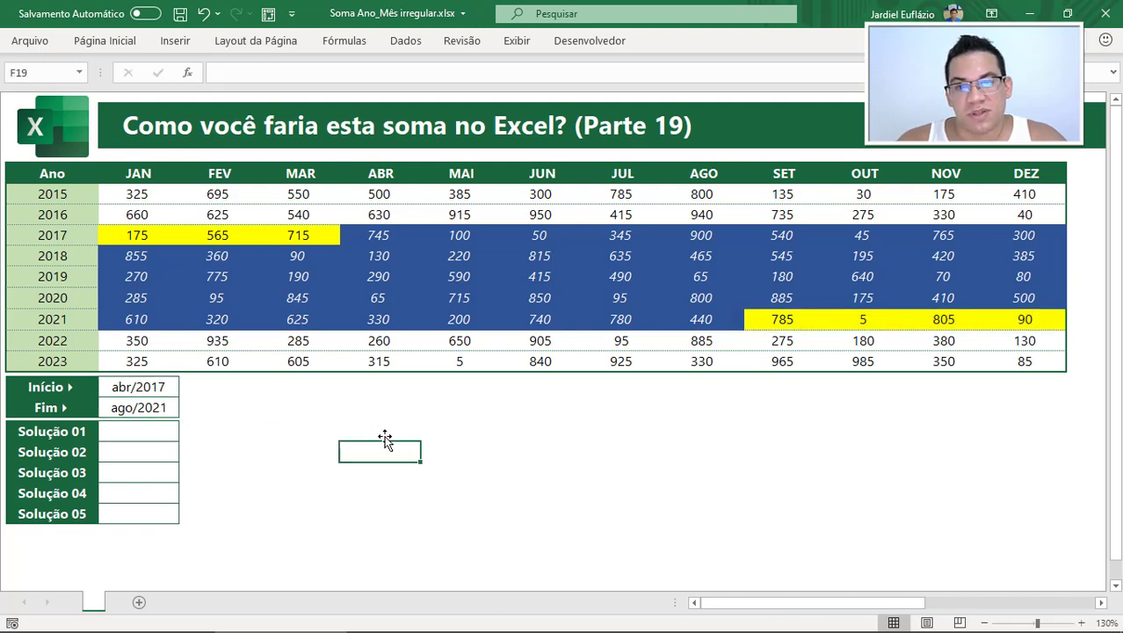
# Write the note "SOMAR TODOS OS MESES DO INTERVALO DE ANOS ENVOLVIDOS" in cell E16
pyautogui.click(316, 427)
pyautogui.click(329, 406)
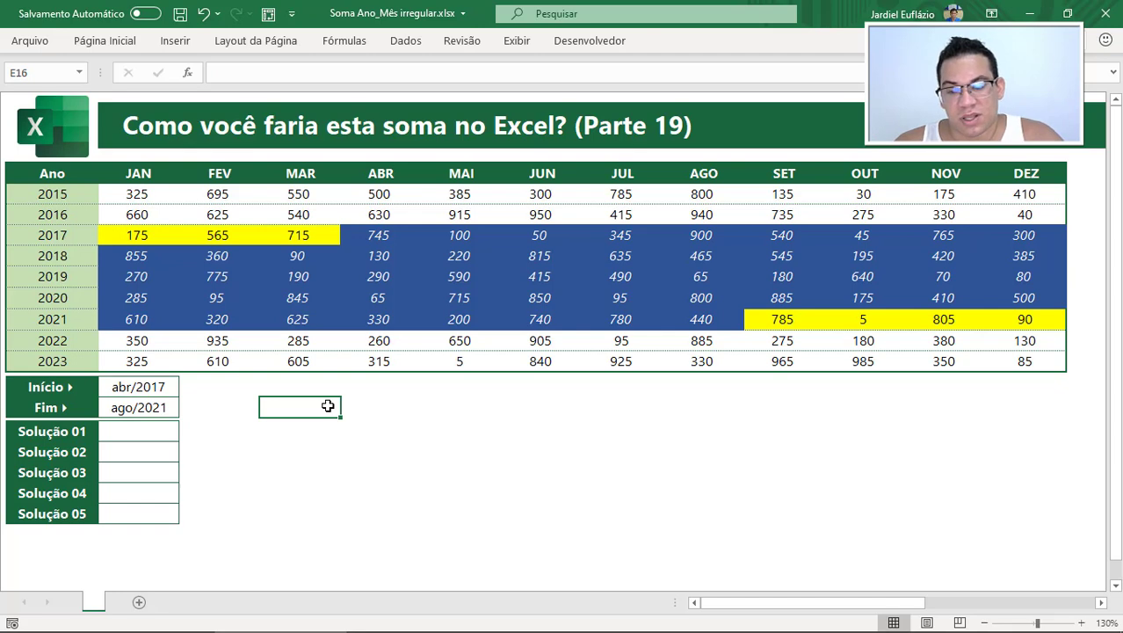
pyautogui.write('SOMAR TODOS ')
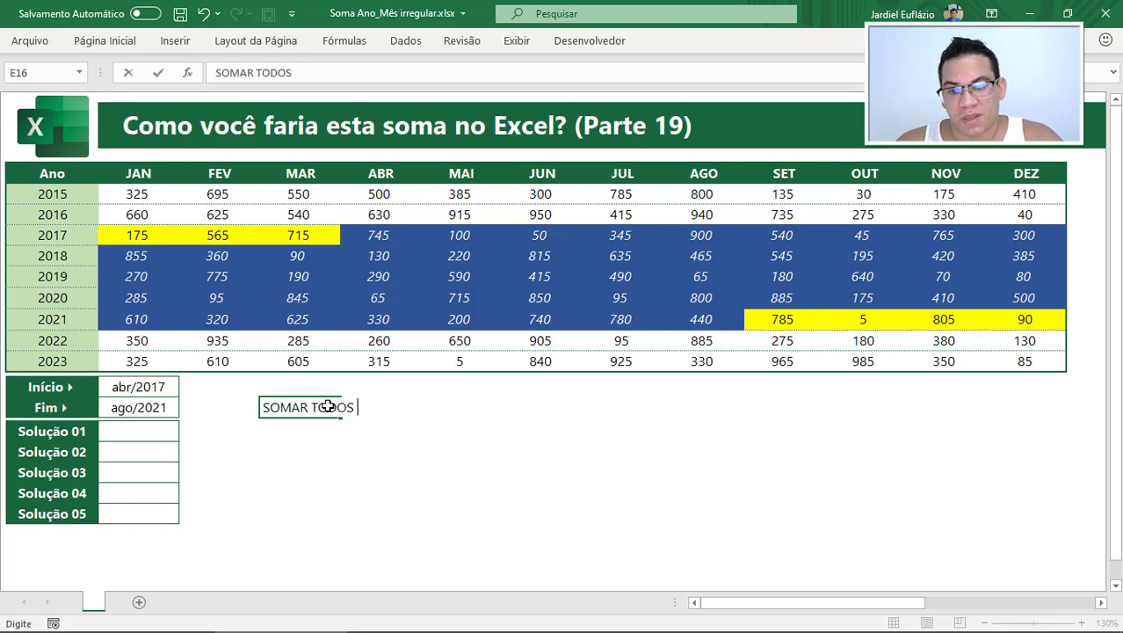
pyautogui.write('OS MESES DOS ANOS ENVO')
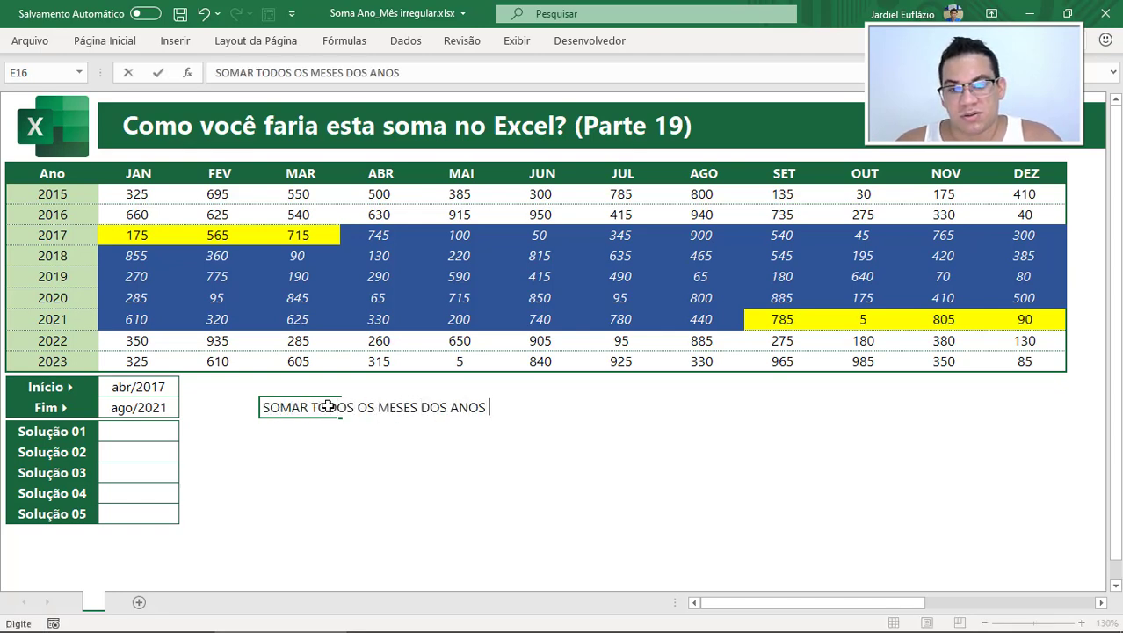
pyautogui.press('BackSpace')
pyautogui.press('BackSpace')
pyautogui.press('BackSpace')
pyautogui.press('BackSpace')
pyautogui.press('BackSpace')
pyautogui.press('BackSpace')
pyautogui.press('BackSpace')
pyautogui.press('BackSpace')
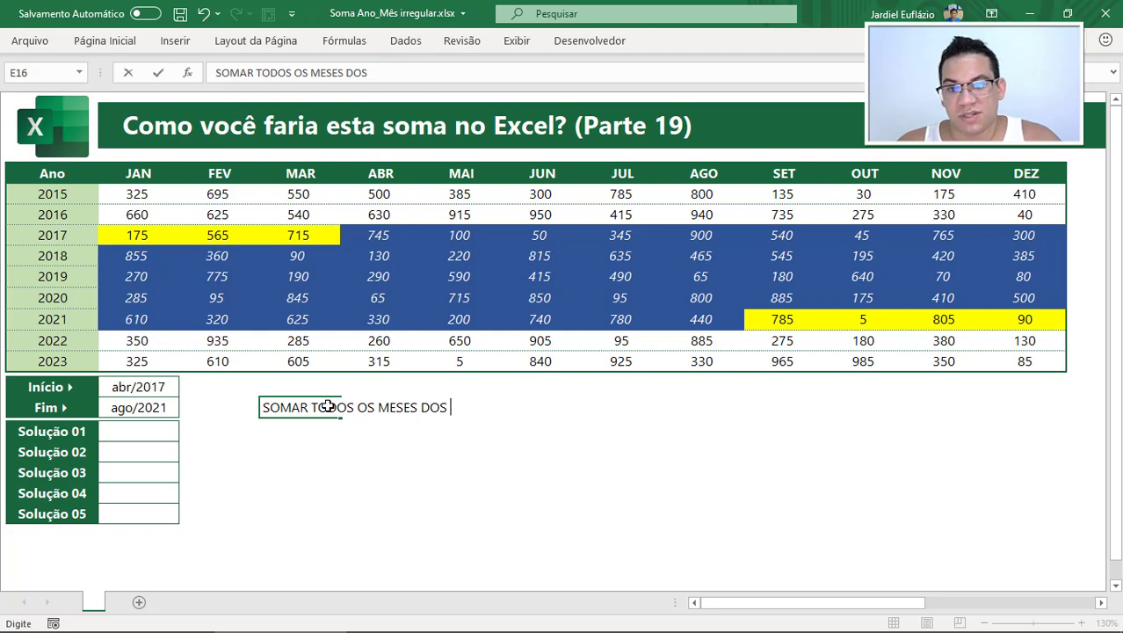
pyautogui.write('INTERVALOD')
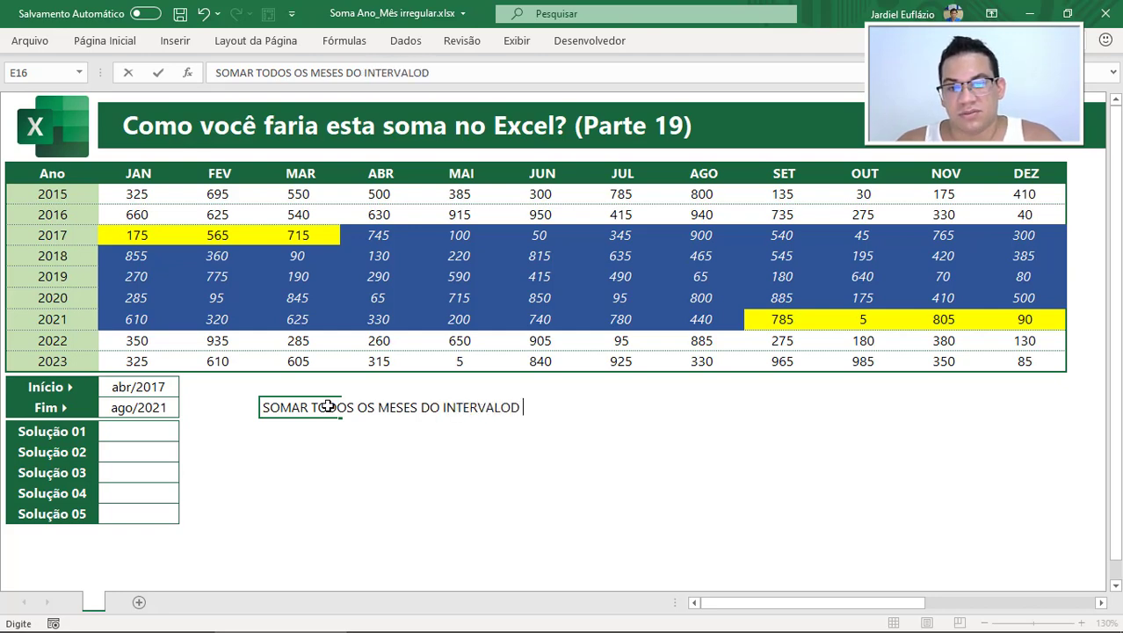
pyautogui.press('BackSpace')
pyautogui.press('BackSpace')
pyautogui.write('DE ANOS ')
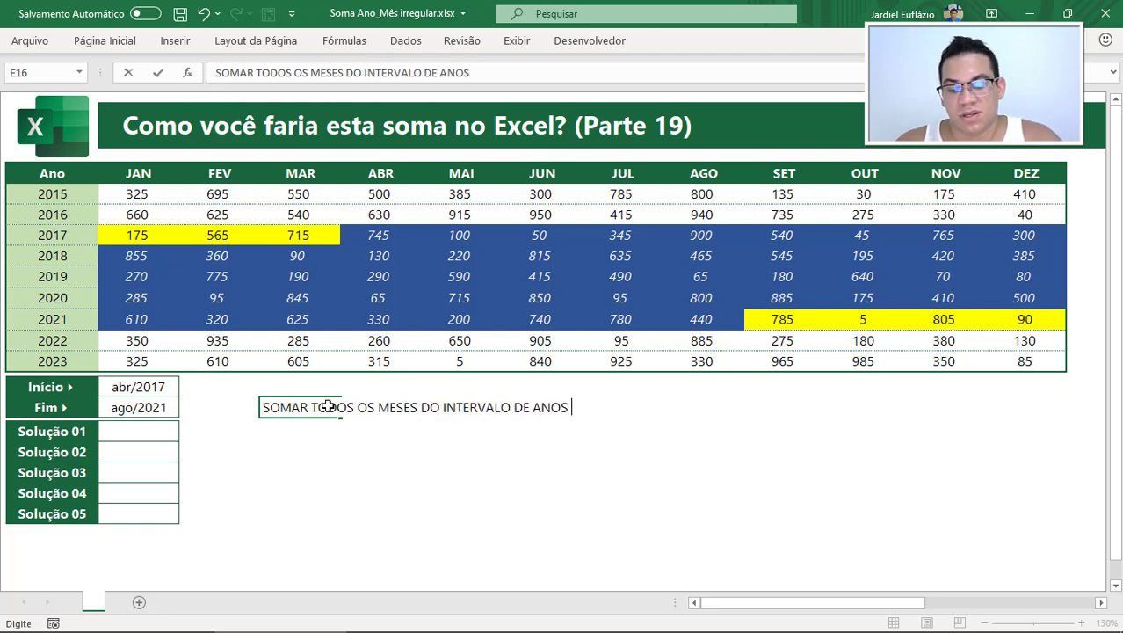
pyautogui.write('ENVOL')
pyautogui.press('BackSpace')
pyautogui.write('OLVIDOS')
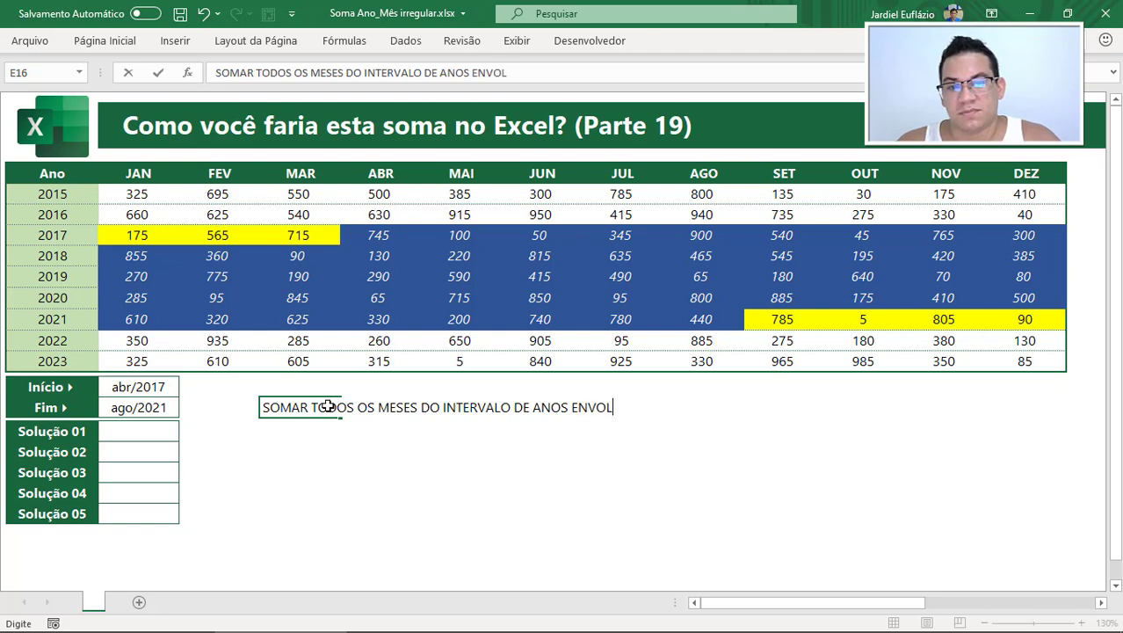
pyautogui.hotkey('ctrl', 'Return')
pyautogui.press('Return')
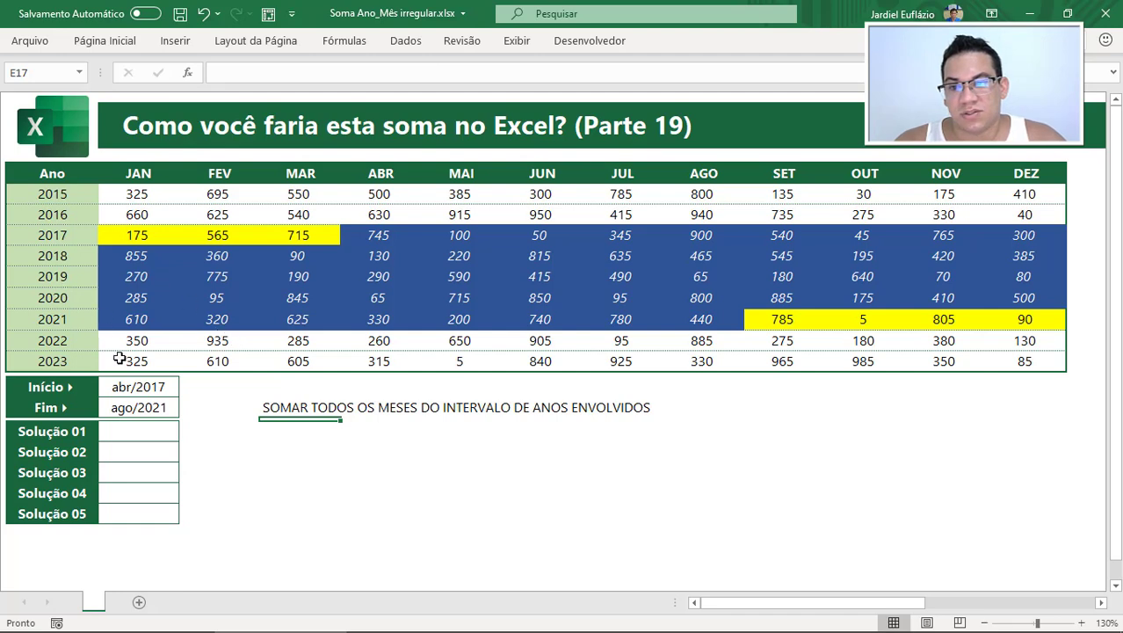
# Prefix the note in E16 with "(+) " to mark it as the amount being added
pyautogui.click(165, 387)
pyautogui.click(166, 404)
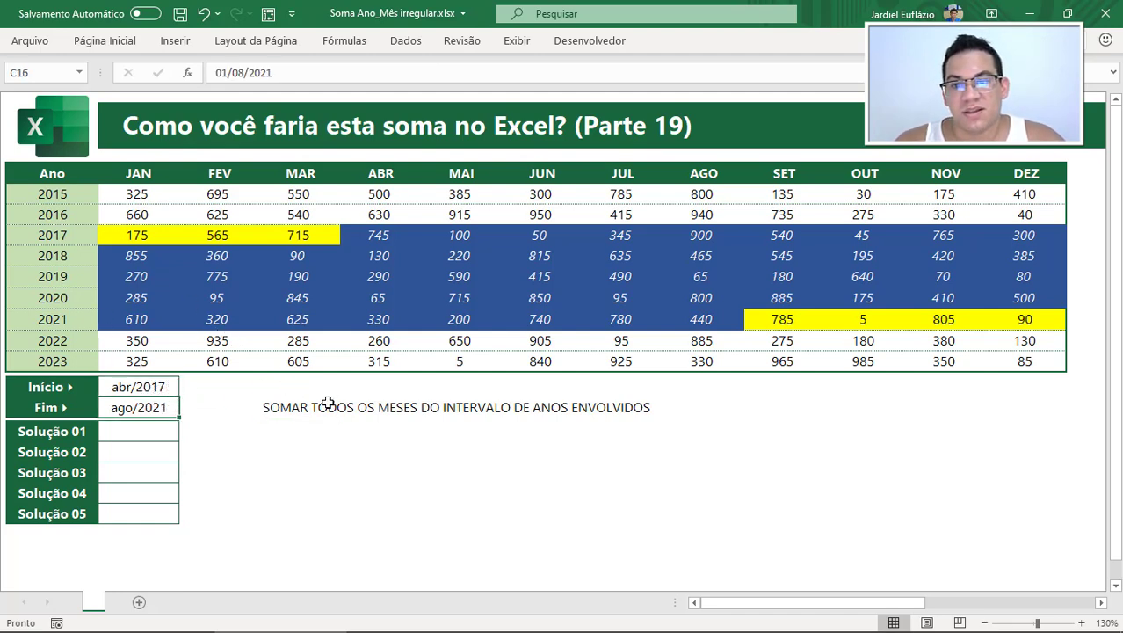
pyautogui.doubleClick(264, 407)
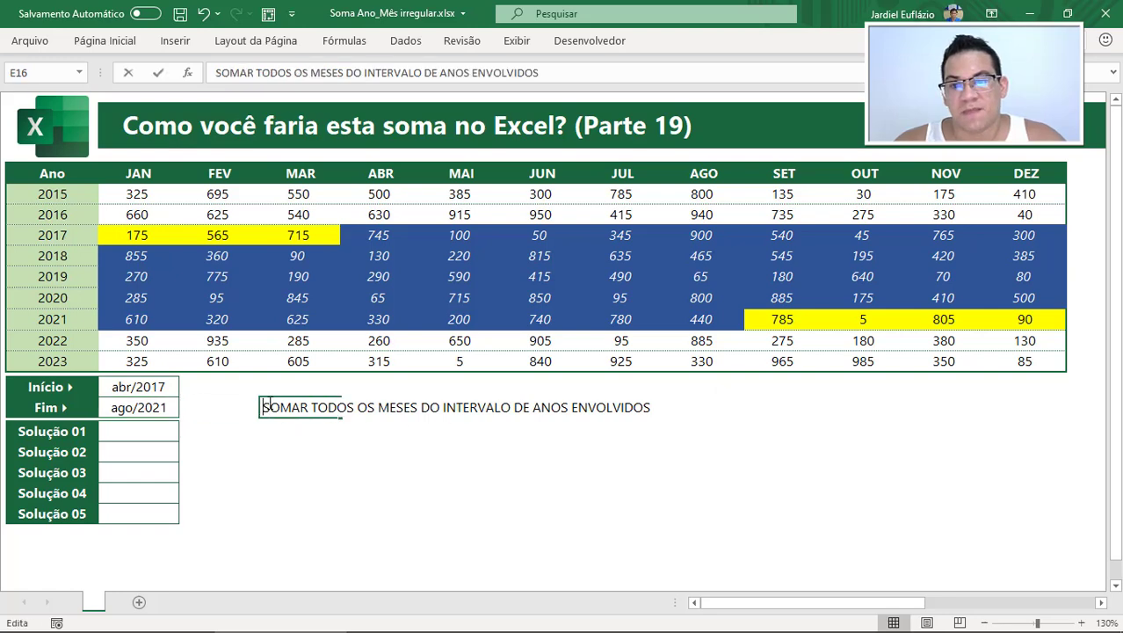
pyautogui.write('(+)')
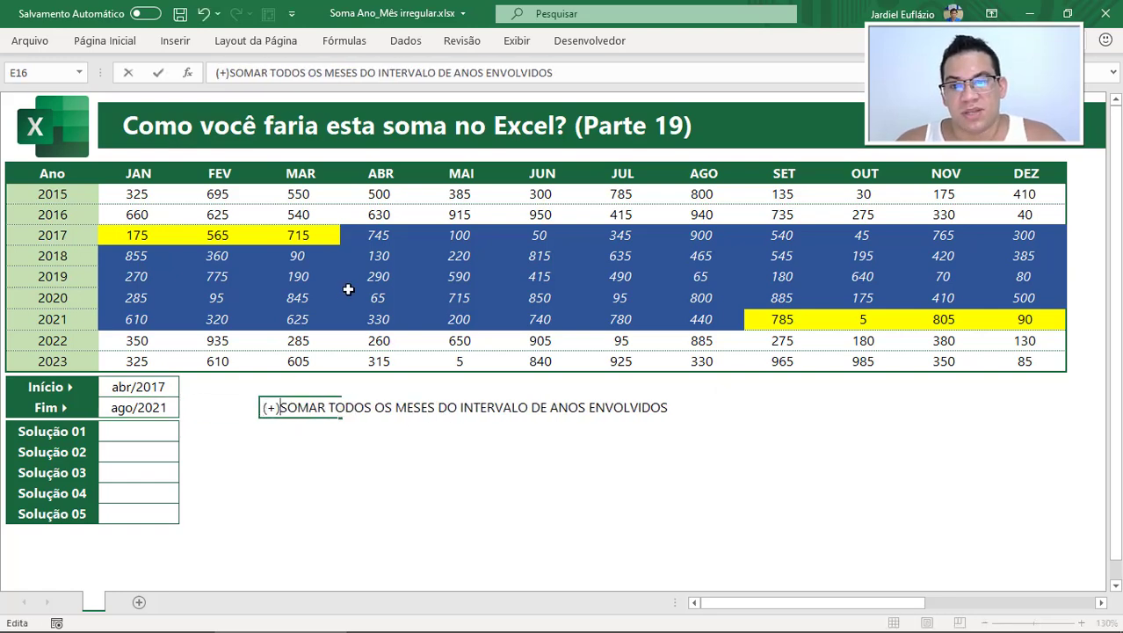
pyautogui.press('Return')
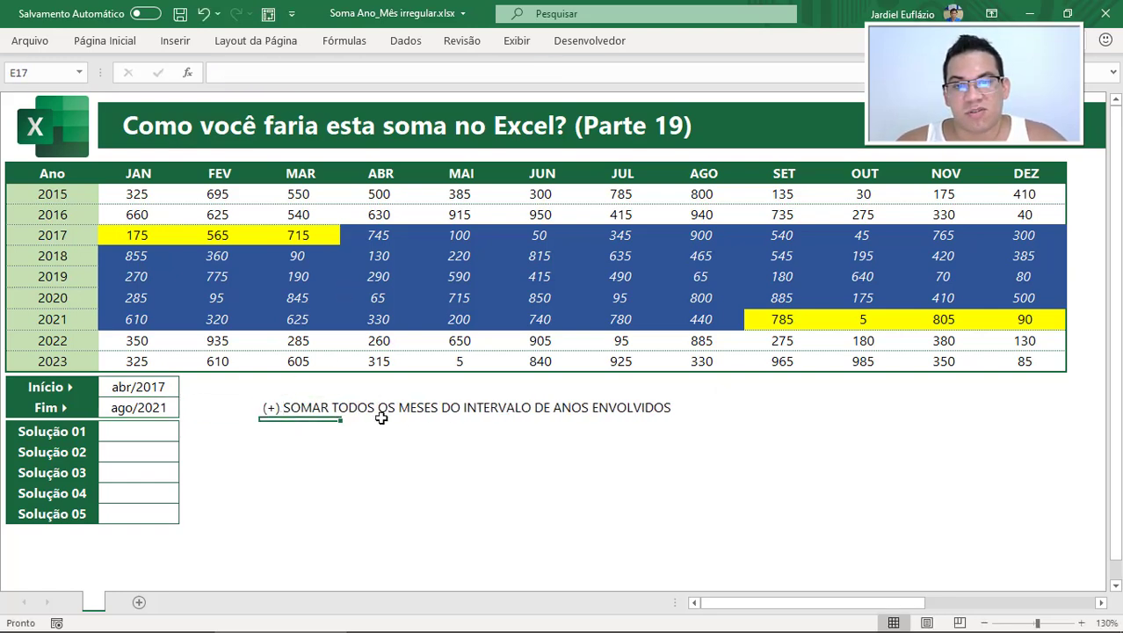
# Write the note "(-) SUBTRAIR OS MESES ANTERIORES AO MÊS DO ANO INICIAL" in cell E18
pyautogui.press('Down')
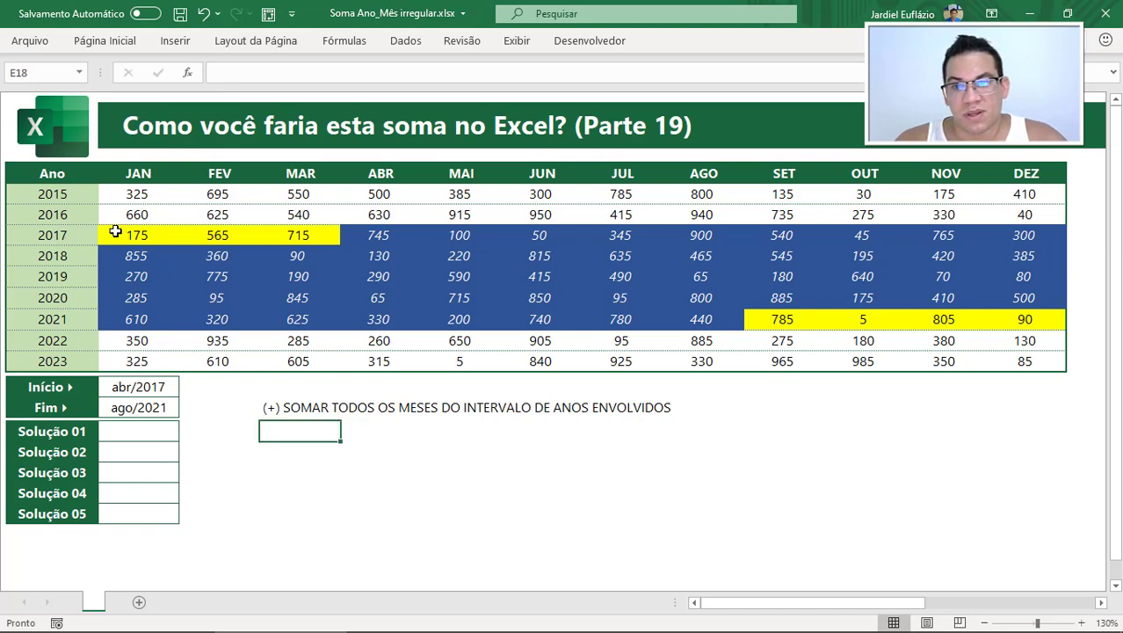
pyautogui.moveTo(113, 234); pyautogui.dragTo(304, 235)
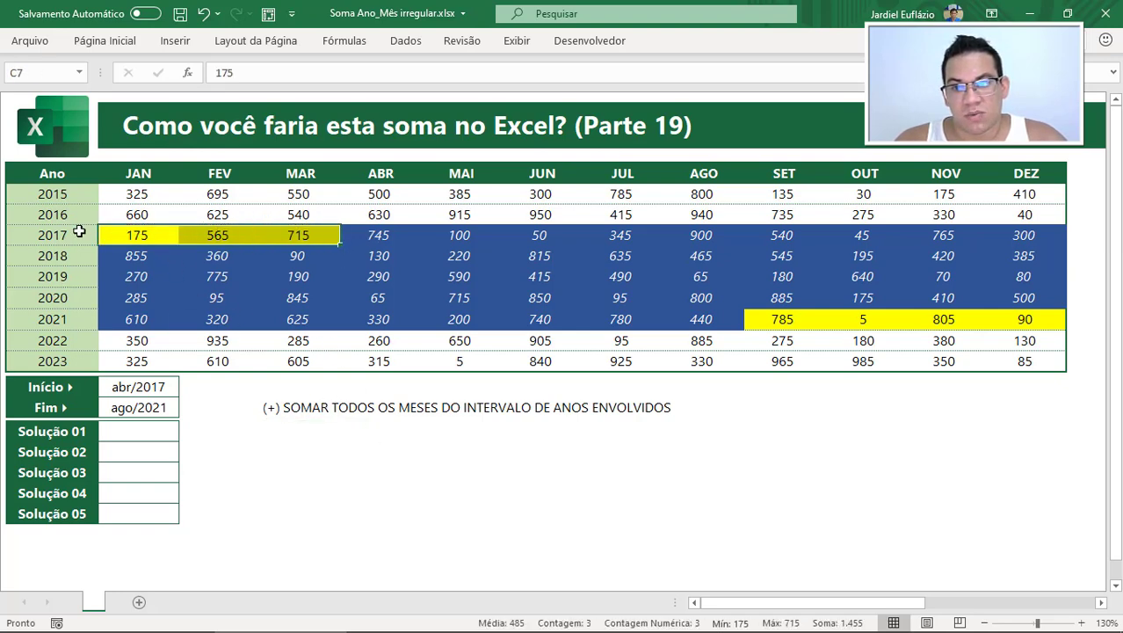
pyautogui.click(281, 433)
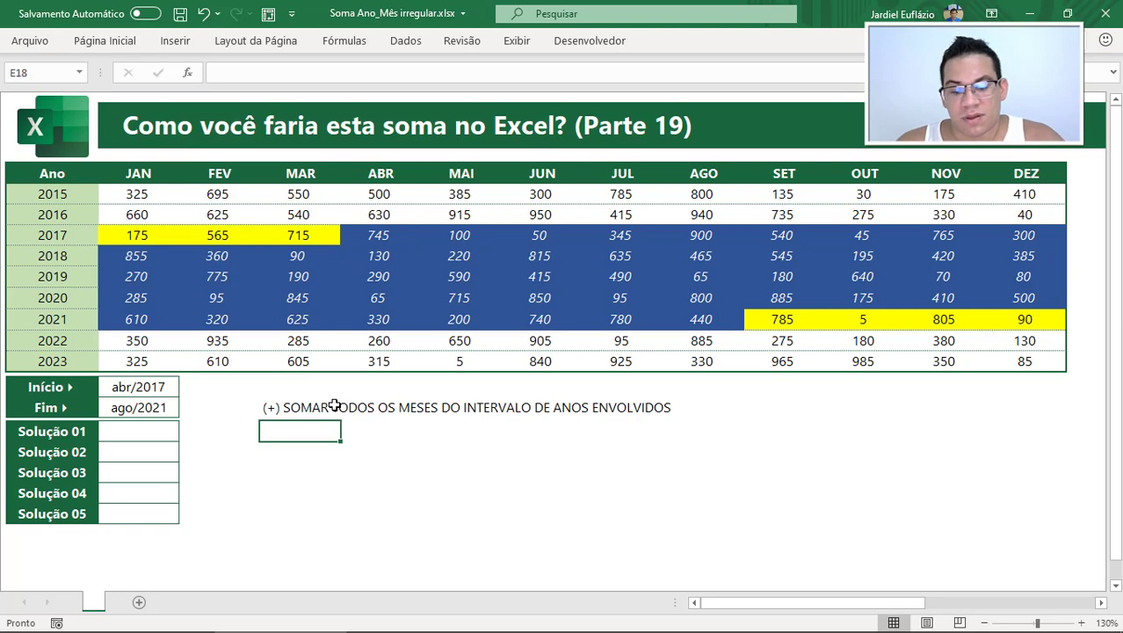
pyautogui.write('(')
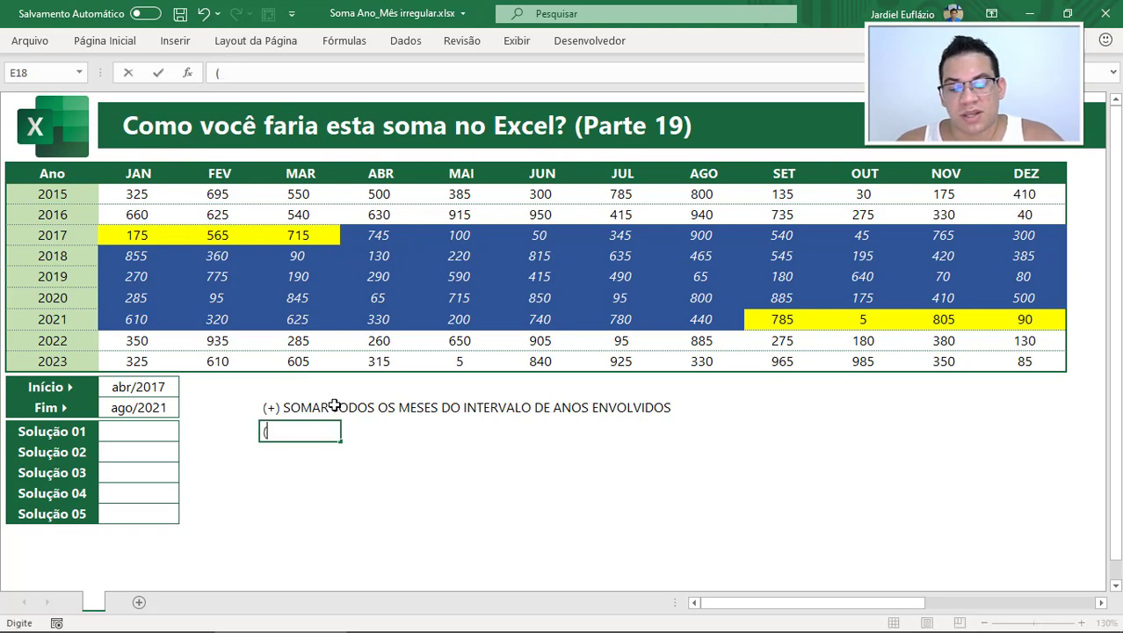
pyautogui.write('_) SUBTRAI')
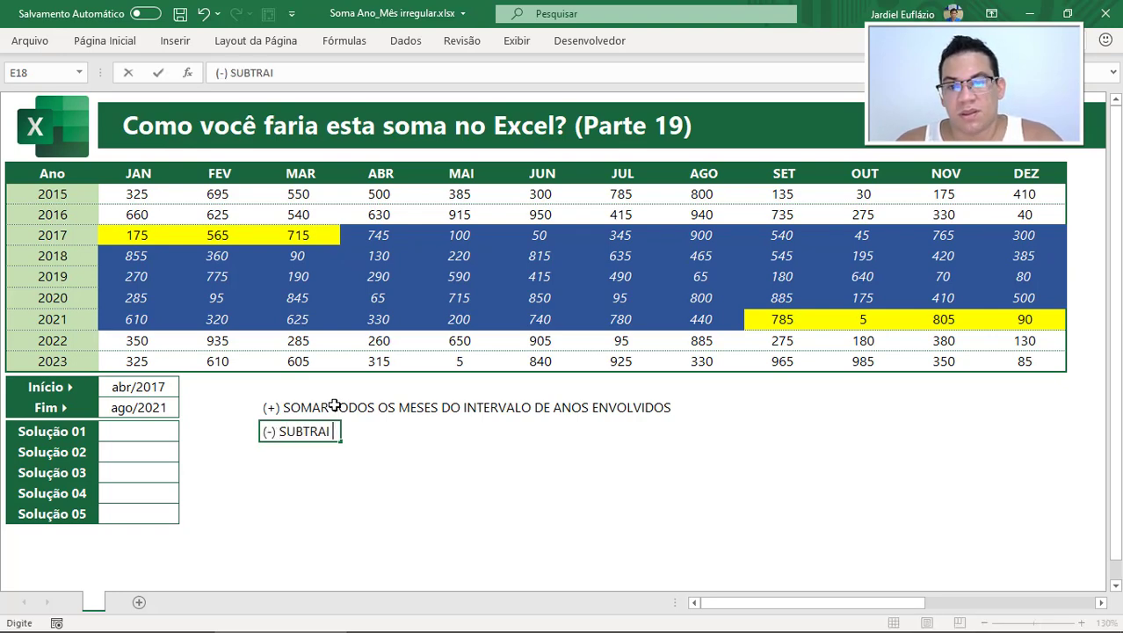
pyautogui.write('R OS MESES')
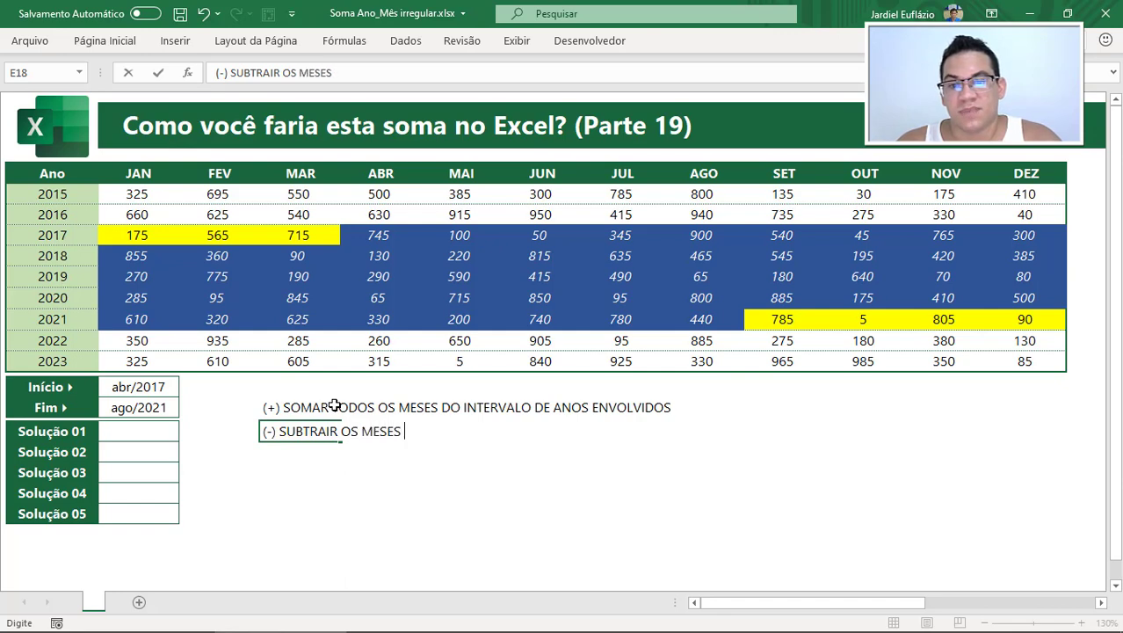
pyautogui.write(' ANTERIORES ')
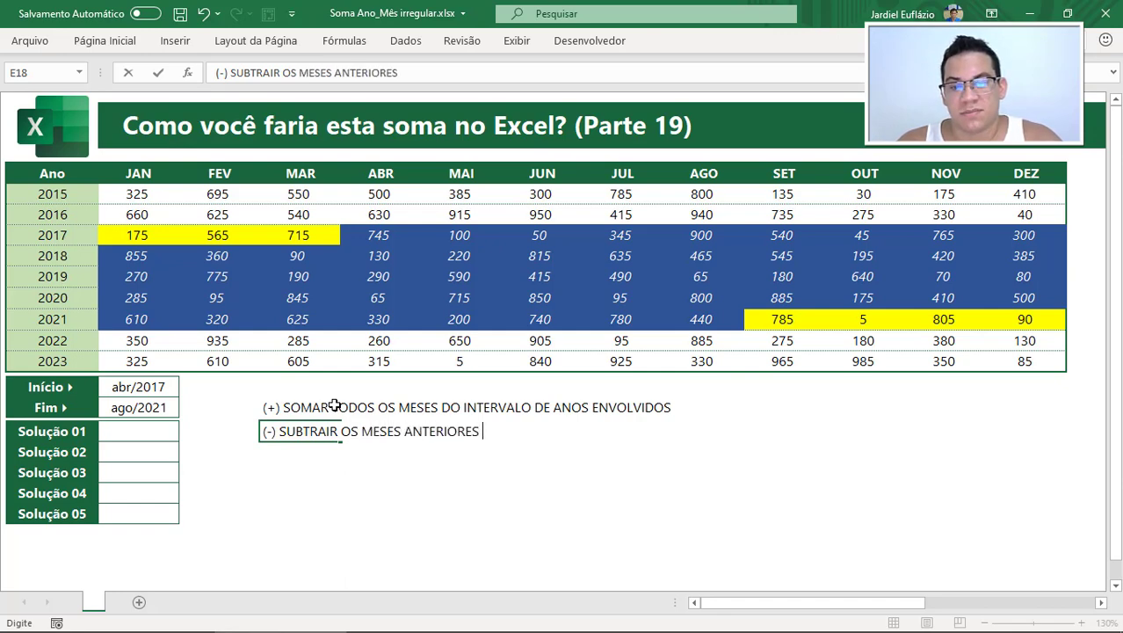
pyautogui.write('AO MÊS DO M')
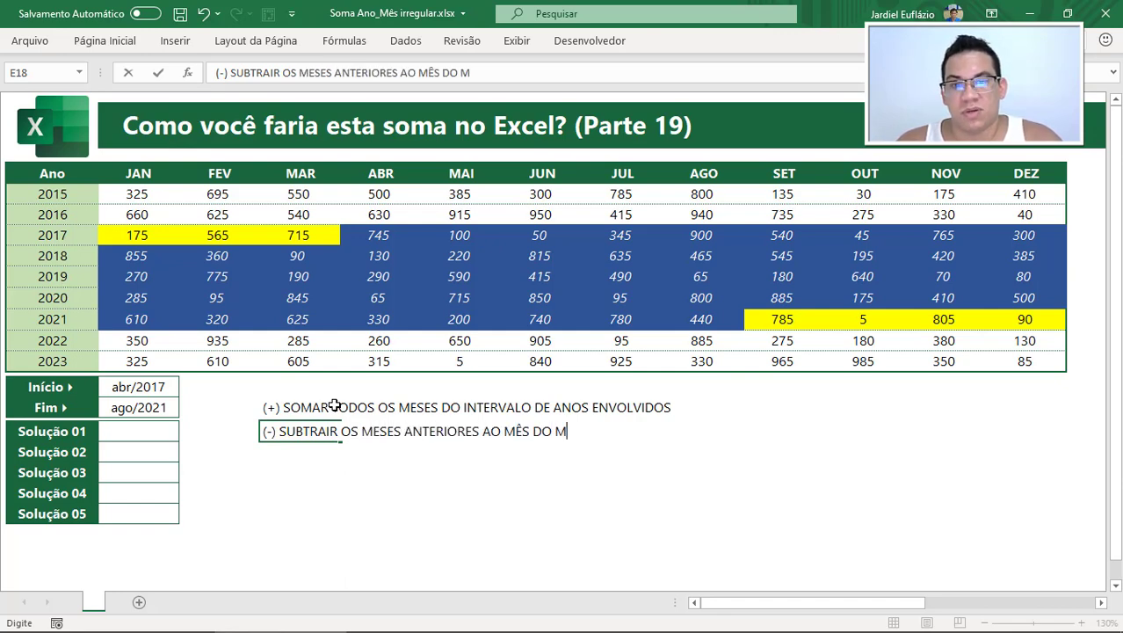
pyautogui.press('BackSpace')
pyautogui.write('ANO')
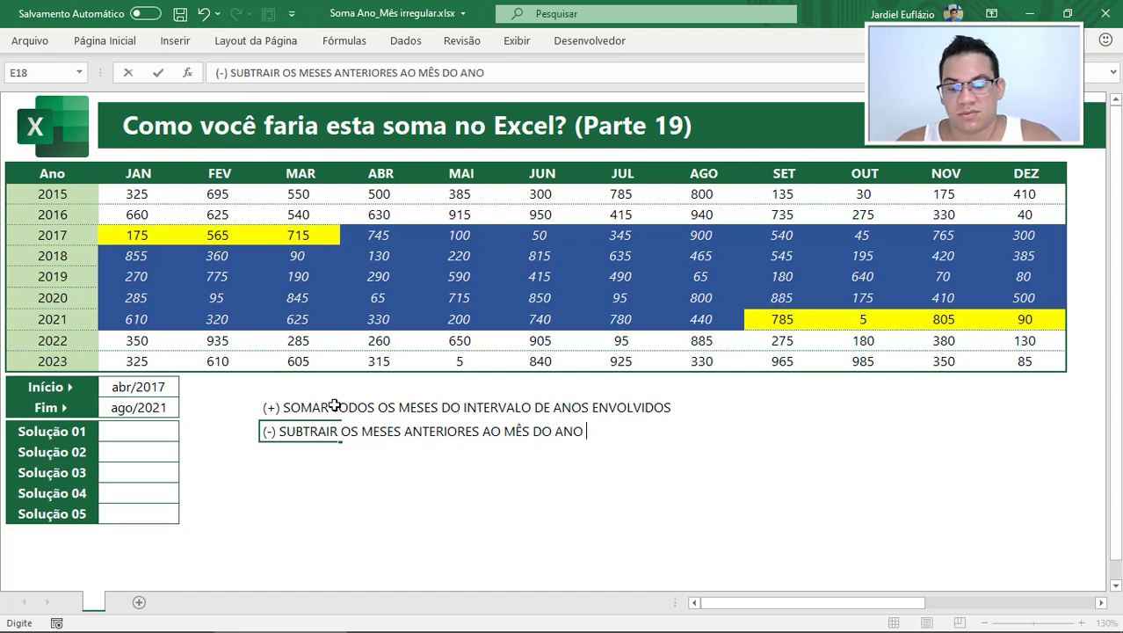
pyautogui.write(' INICIAL')
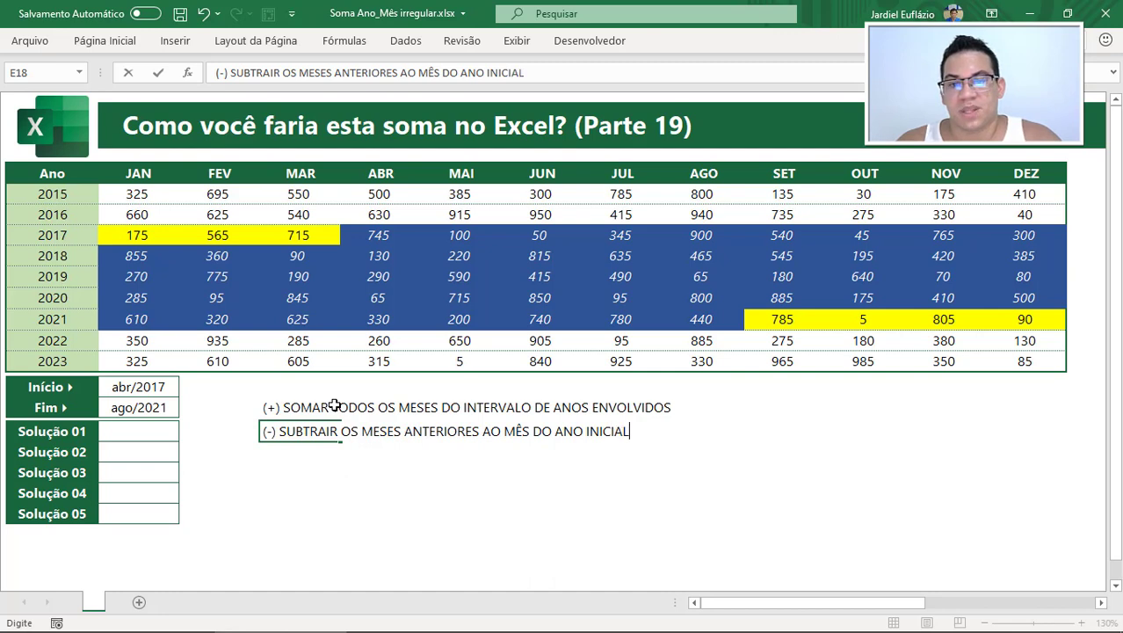
pyautogui.press('Return')
# Copy the subtraction note from E18 down to E19 and change ANTERIORES to POSTERIORES in the copy
pyautogui.write('(-')
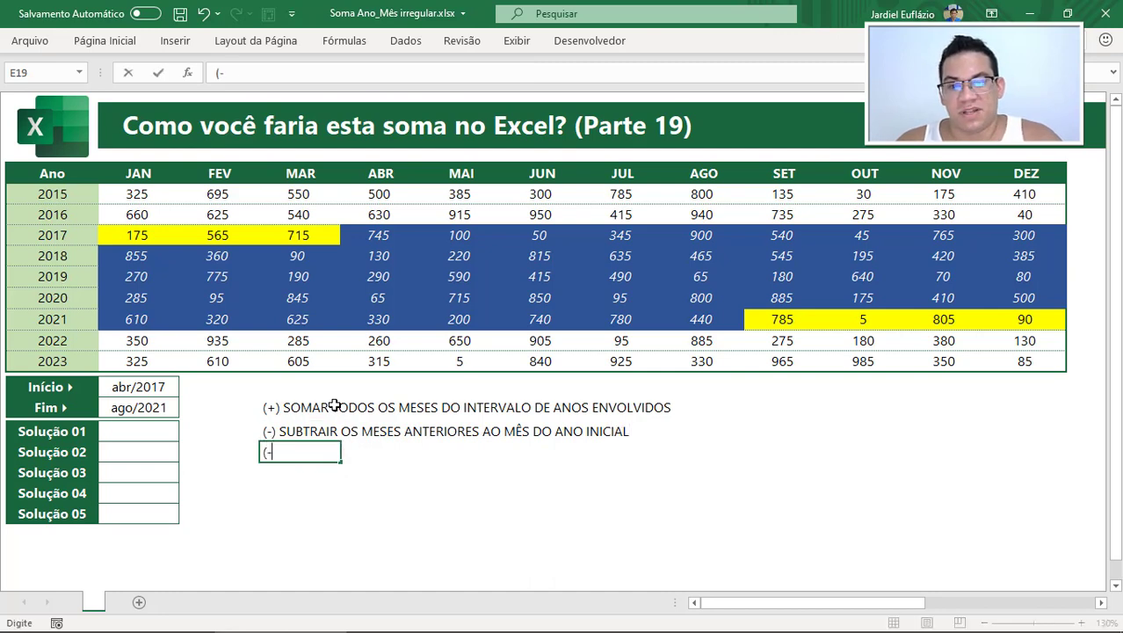
pyautogui.press('Escape')
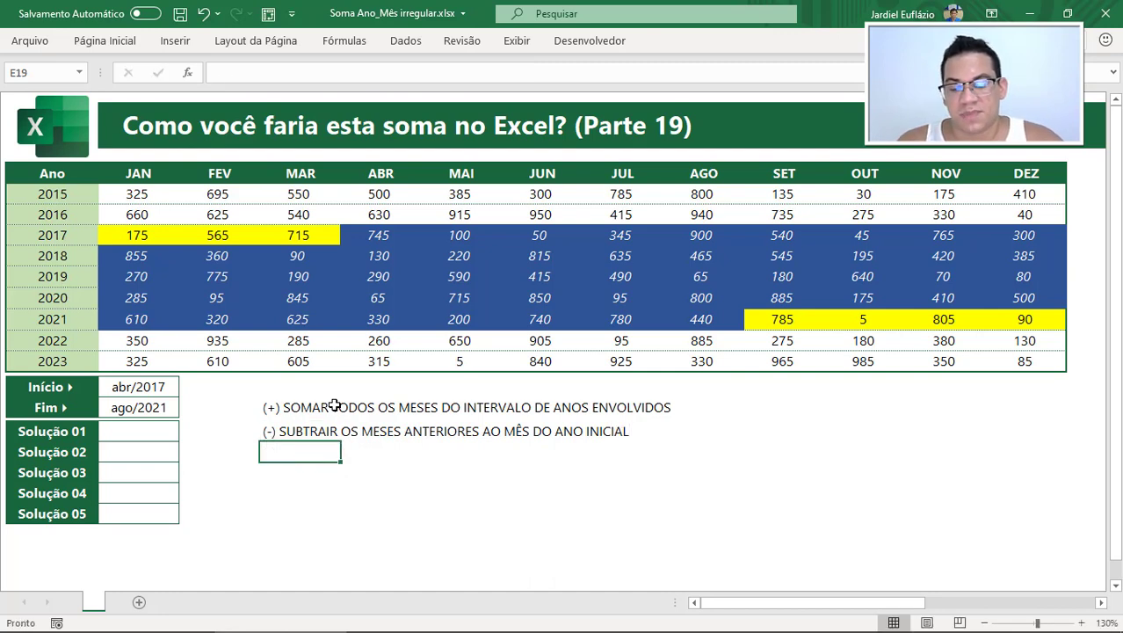
pyautogui.hotkey('ctrl', 'd')
pyautogui.press('F2')
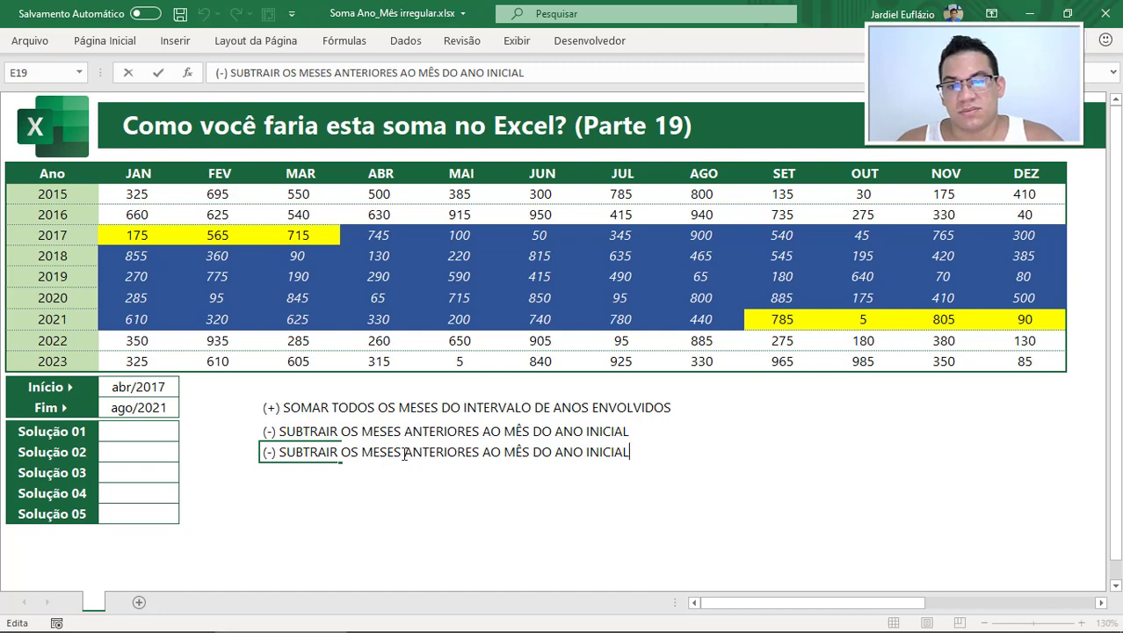
pyautogui.click(404, 454)
pyautogui.write('POST')
pyautogui.press('Delete')
pyautogui.press('Delete')
pyautogui.press('Delete')
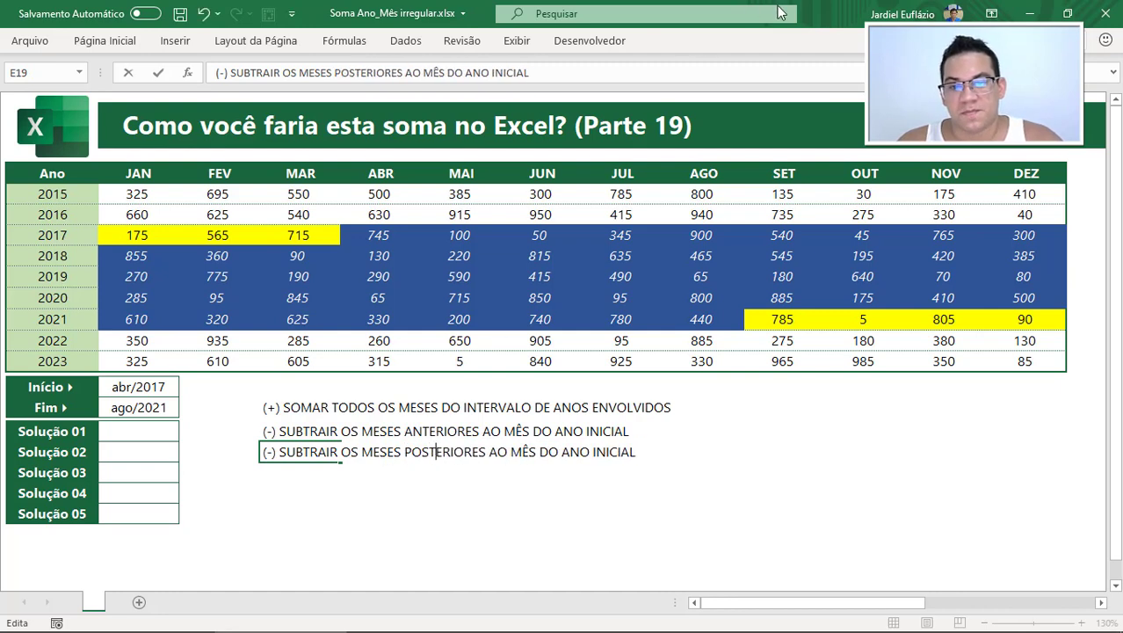
pyautogui.press('Delete')
pyautogui.write('E')
pyautogui.press('Tab')
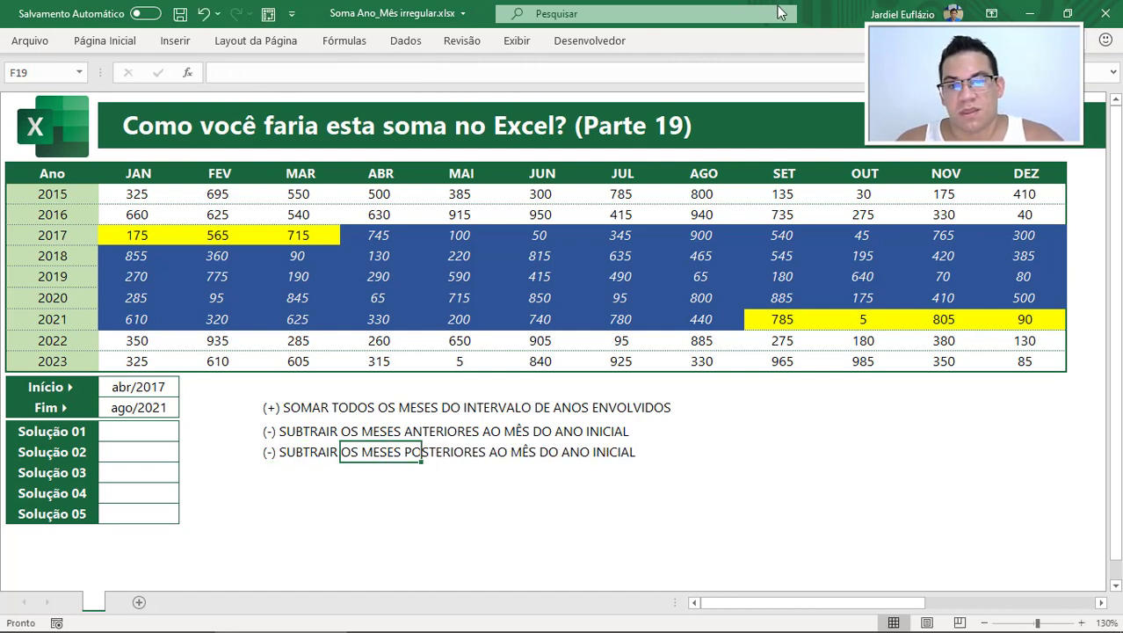
# Replace INICIAL with FINAL at the end of the note in E19
pyautogui.click(268, 451)
pyautogui.press('F2')
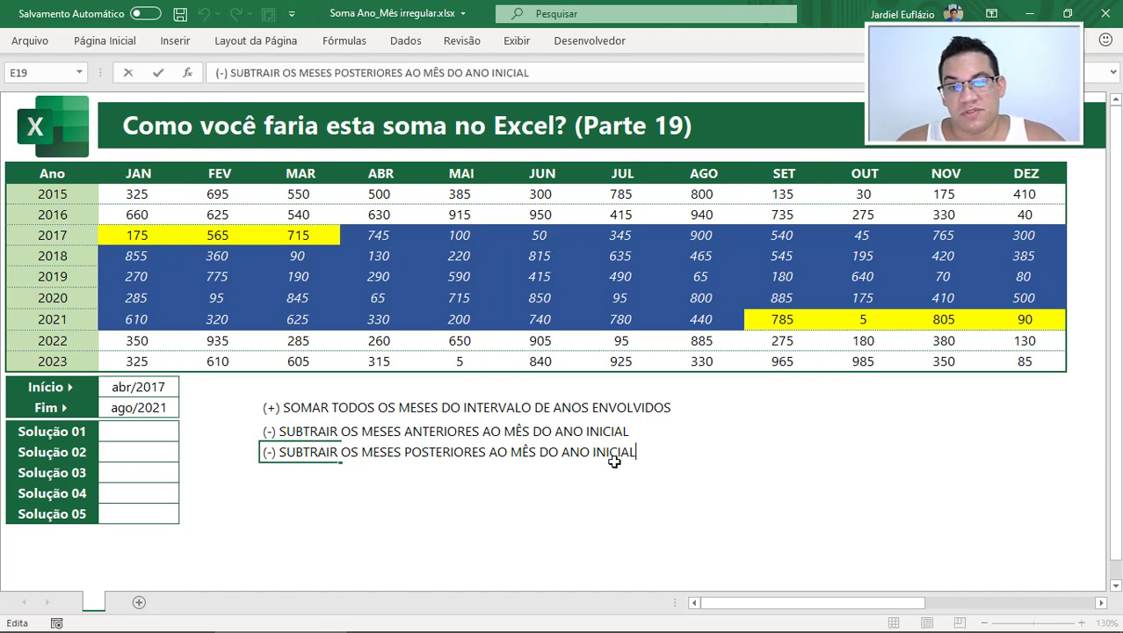
pyautogui.doubleClick(592, 452)
pyautogui.write('FINAL')
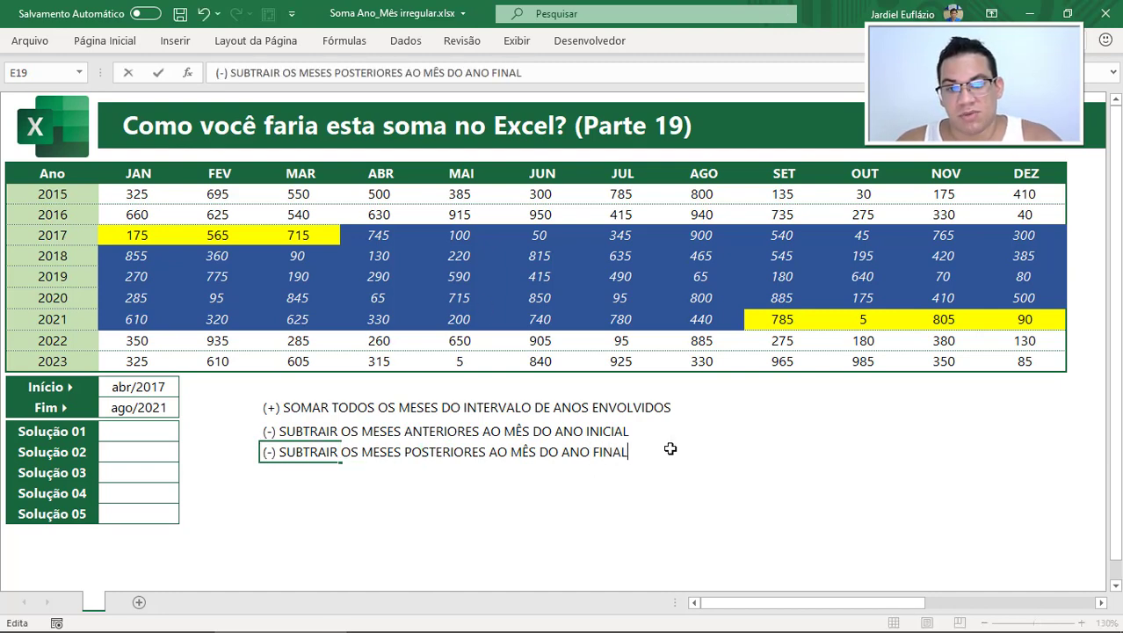
pyautogui.press('Return')
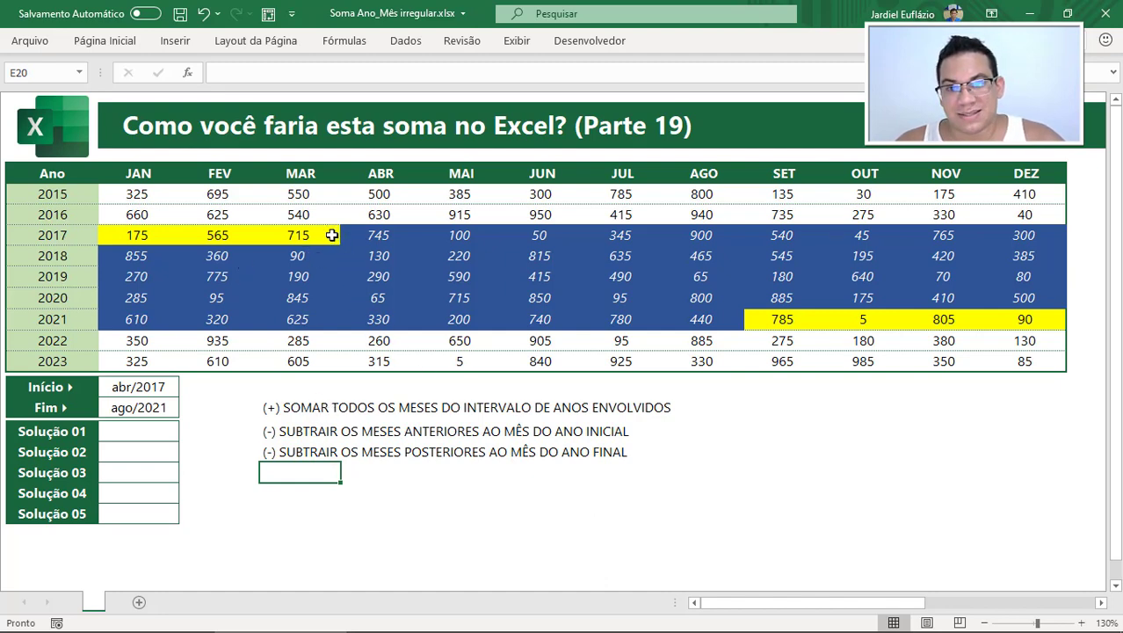
# Examine the 2017 months before the Início date (C7:E7) and the 2021 months after the Fim date (K11:N11)
pyautogui.click(114, 386)
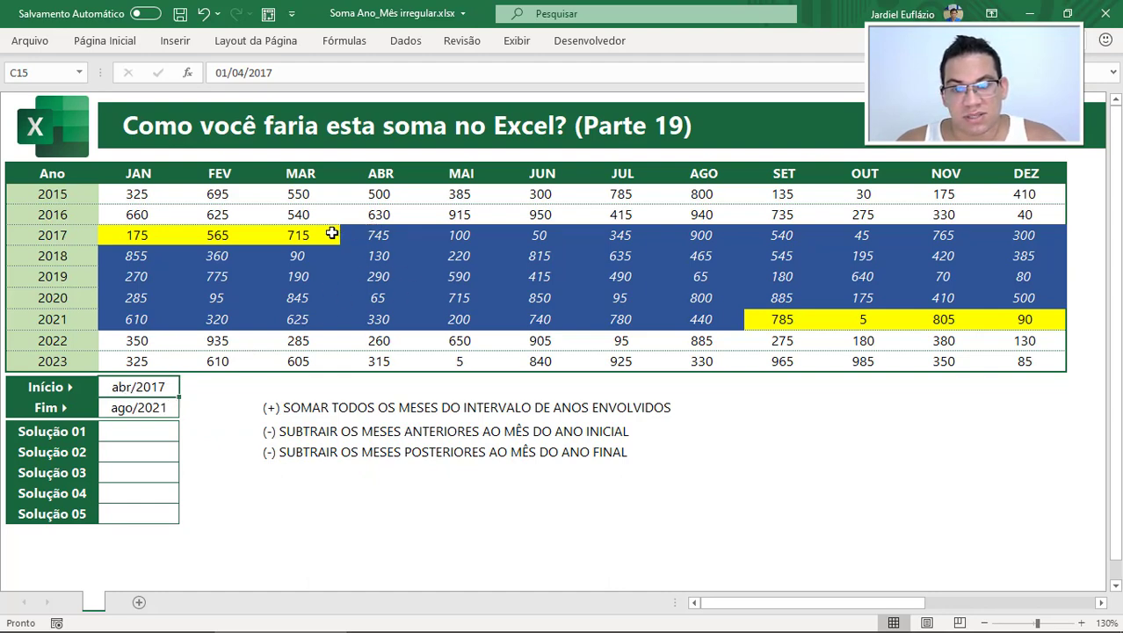
pyautogui.moveTo(331, 233); pyautogui.dragTo(140, 234)
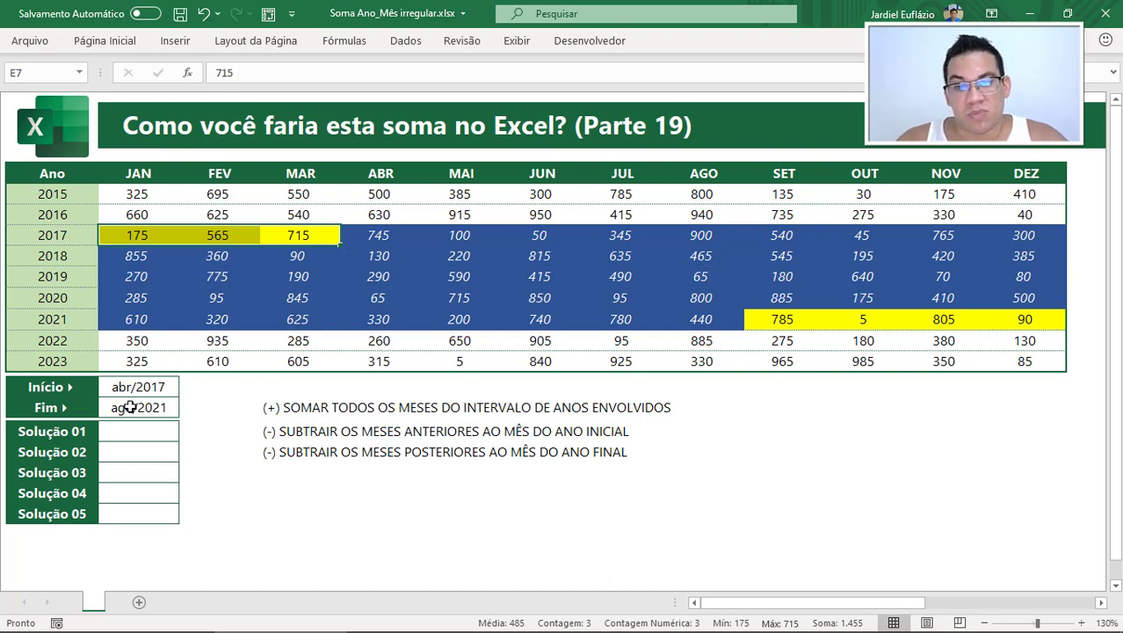
pyautogui.moveTo(773, 322); pyautogui.dragTo(1014, 314)
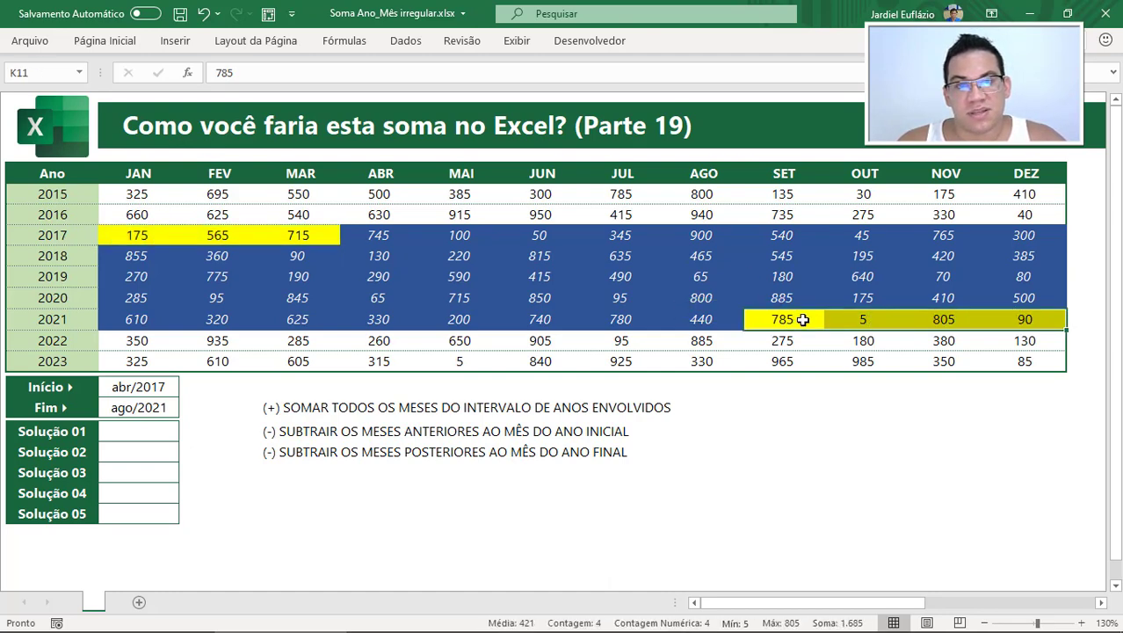
# Delete the three explanatory notes in E16:E19 and select the empty Solução 01 cell C18
pyautogui.click(309, 486)
pyautogui.moveTo(271, 405); pyautogui.dragTo(283, 456)
pyautogui.press('Delete')
pyautogui.click(358, 504)
pyautogui.click(230, 432)
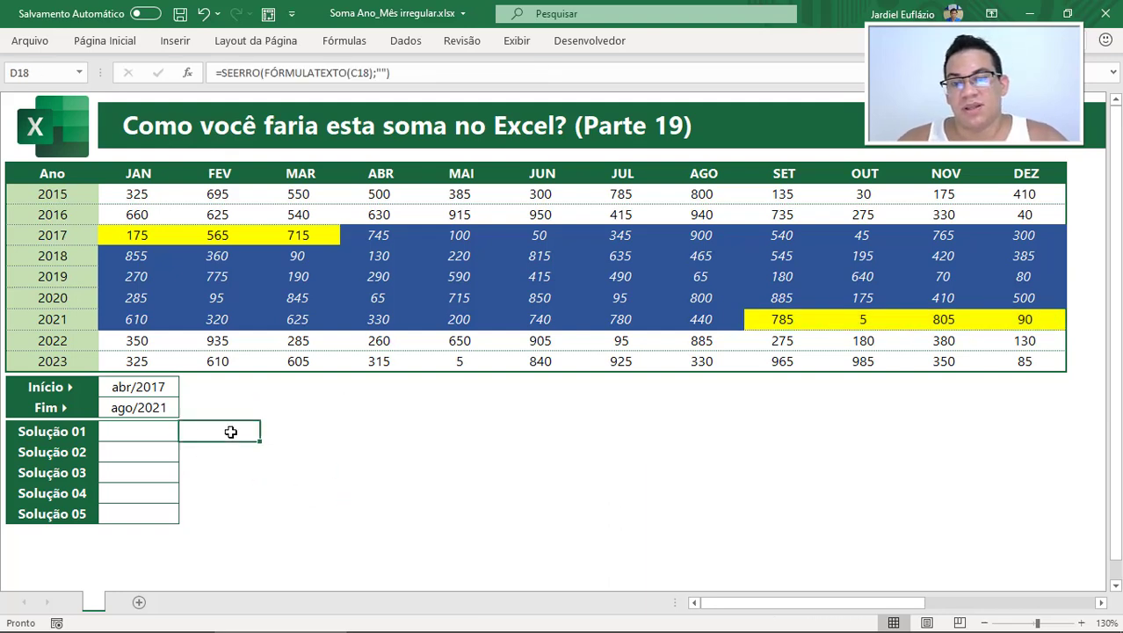
pyautogui.click(143, 433)
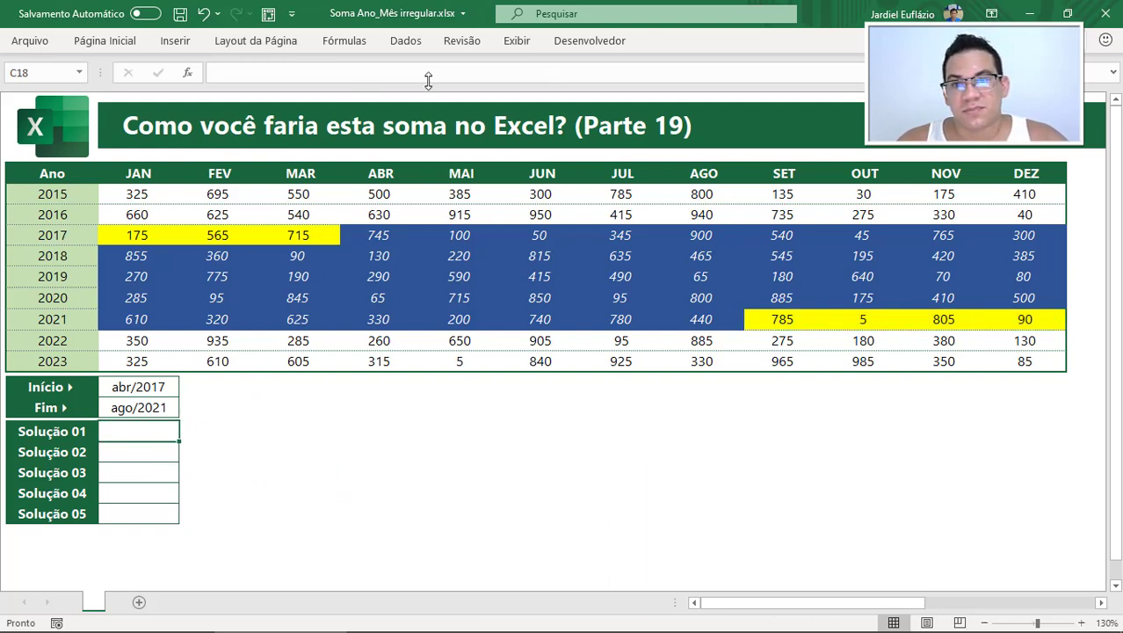
# Enlarge the formula bar, check the full-year block from 2017 to 2021 (C7:N11), and return to C18
pyautogui.moveTo(421, 88); pyautogui.dragTo(412, 137)
pyautogui.click(329, 88)
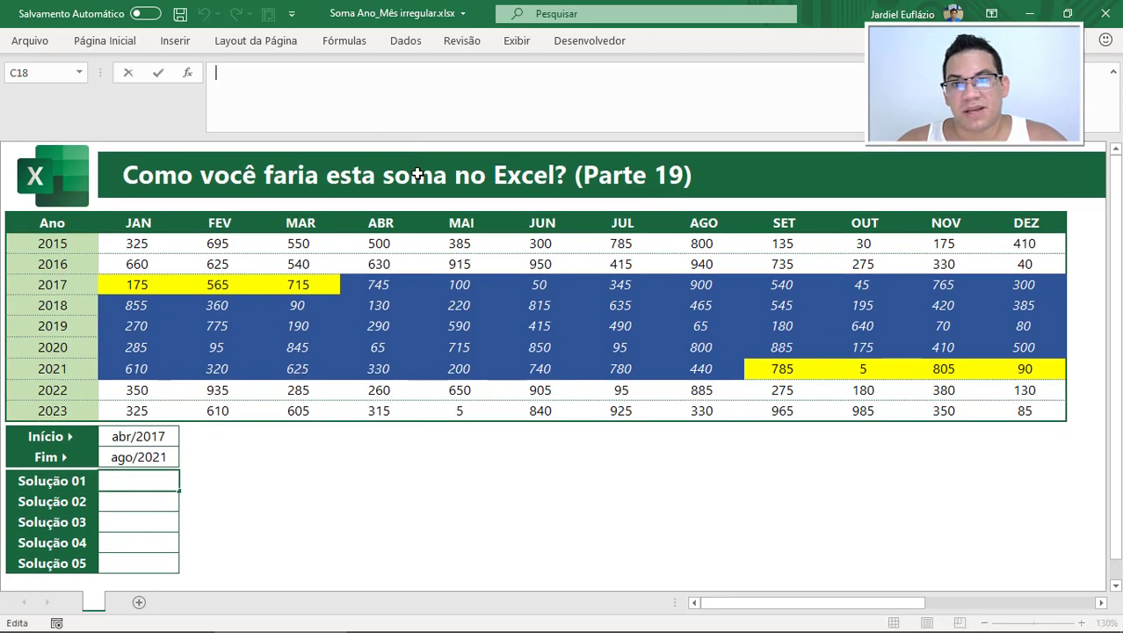
pyautogui.moveTo(146, 285); pyautogui.dragTo(1026, 369)
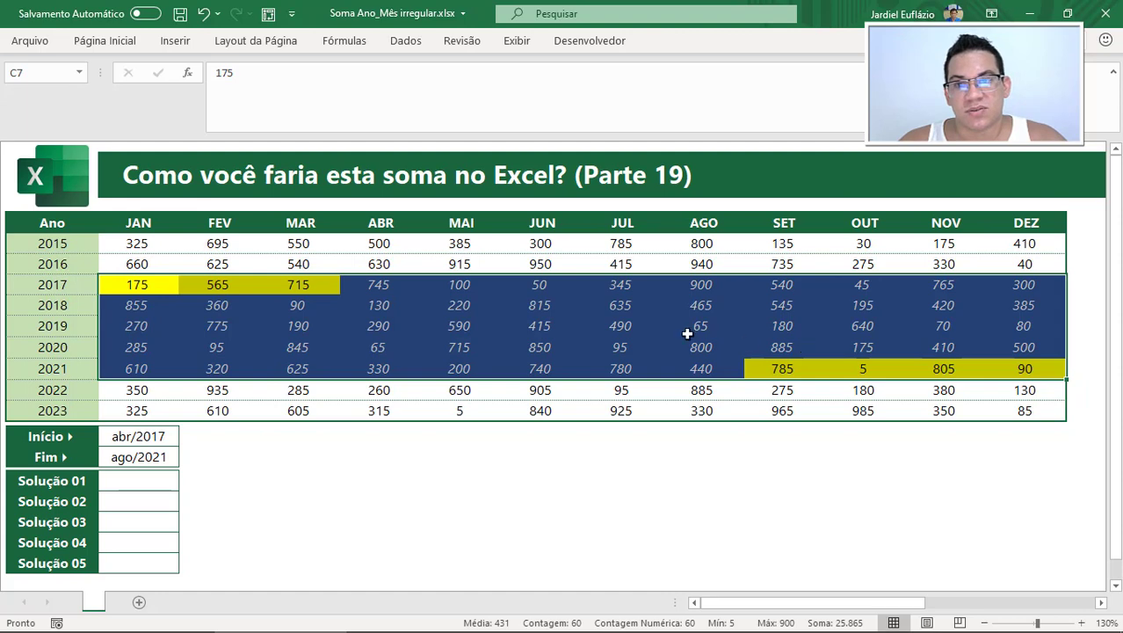
pyautogui.click(145, 485)
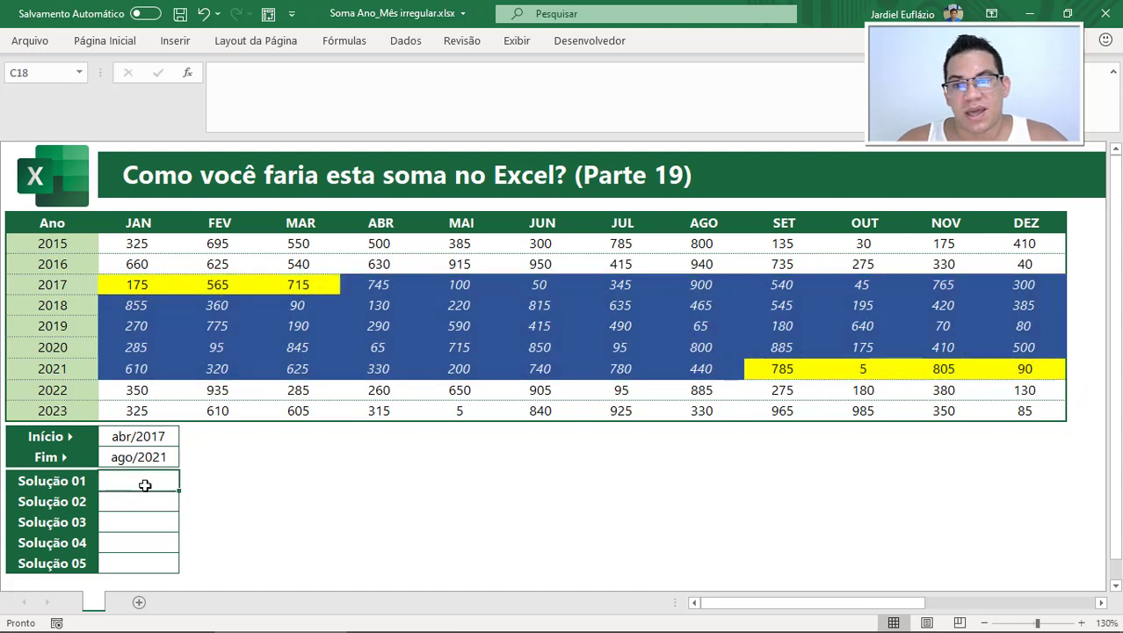
# Start the Solução 01 formula in C18 with the start-year condition (B5:B13>=ANO(C15)), followed by a multiplication sign and an opening parenthesis
pyautogui.click(558, 84)
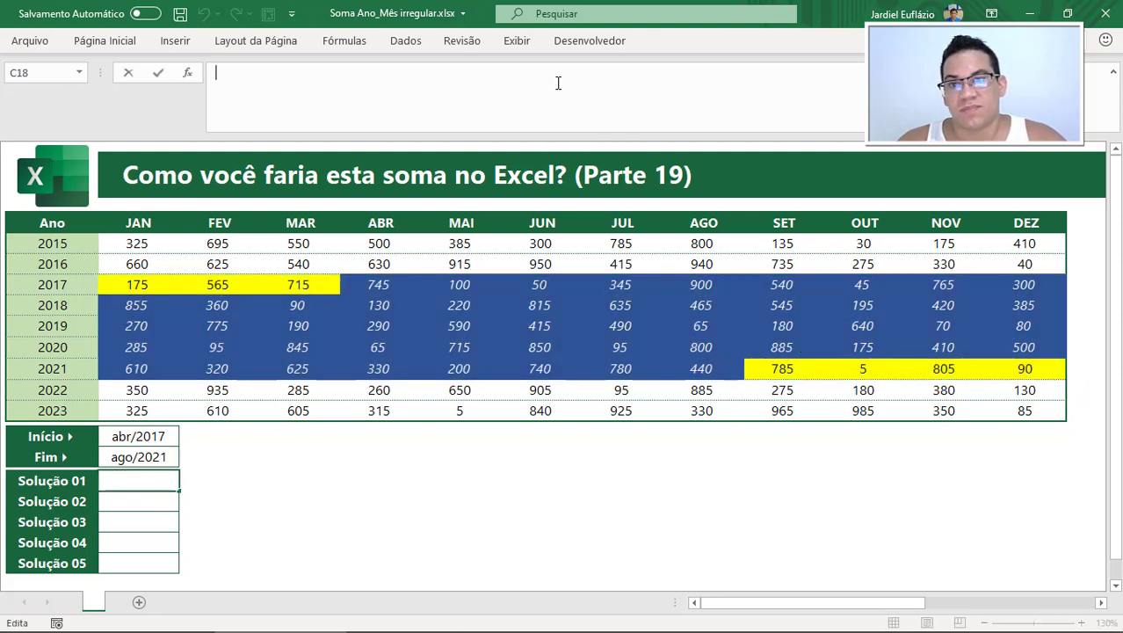
pyautogui.write('=')
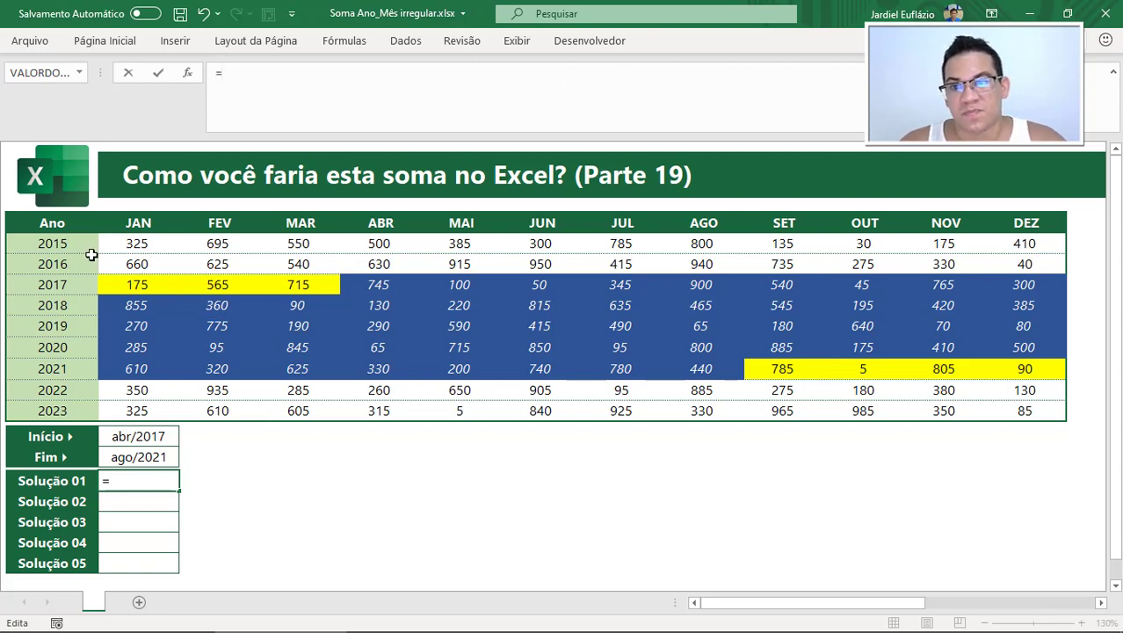
pyautogui.write('(')
pyautogui.click(64, 262)
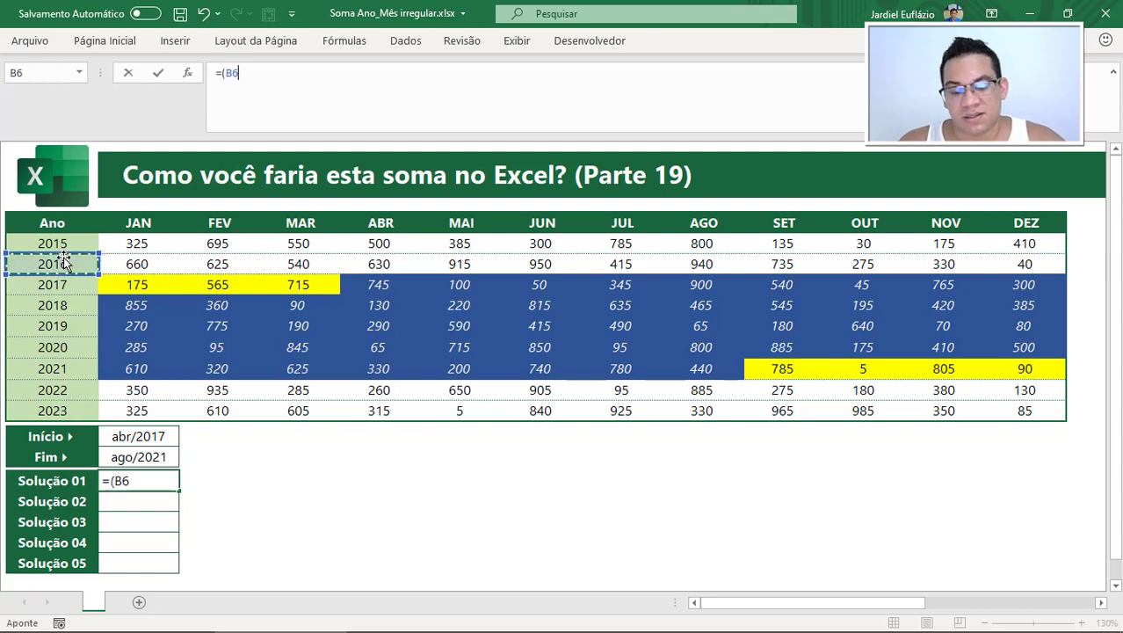
pyautogui.press('Up')
pyautogui.hotkey('ctrl', 'shift', 'Down')
pyautogui.write('>')
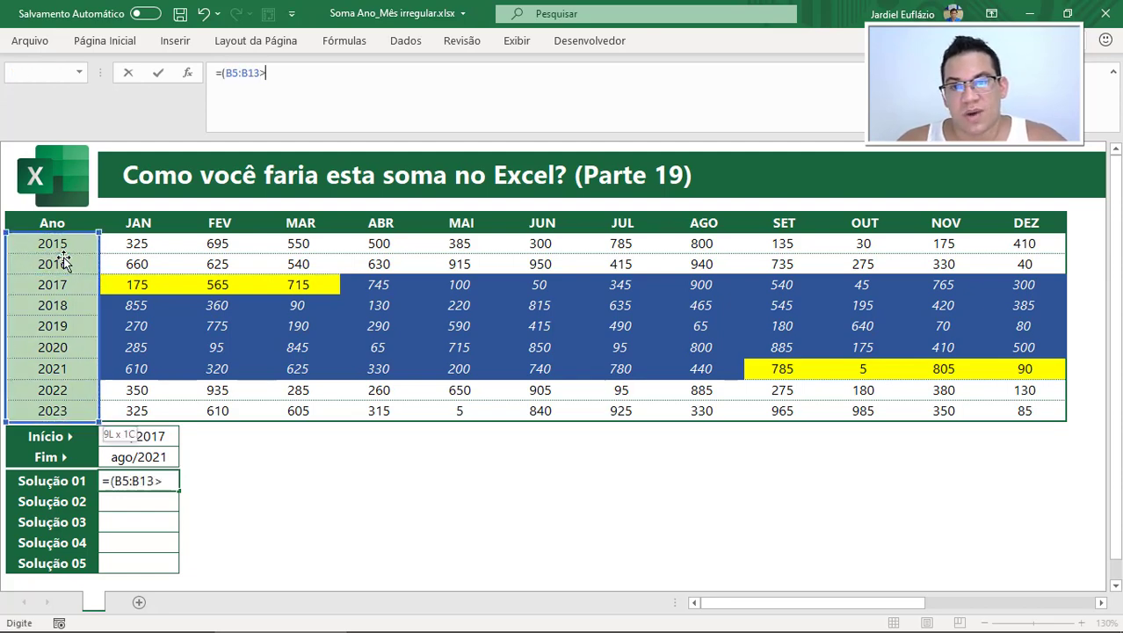
pyautogui.write('=')
pyautogui.write('ANO(')
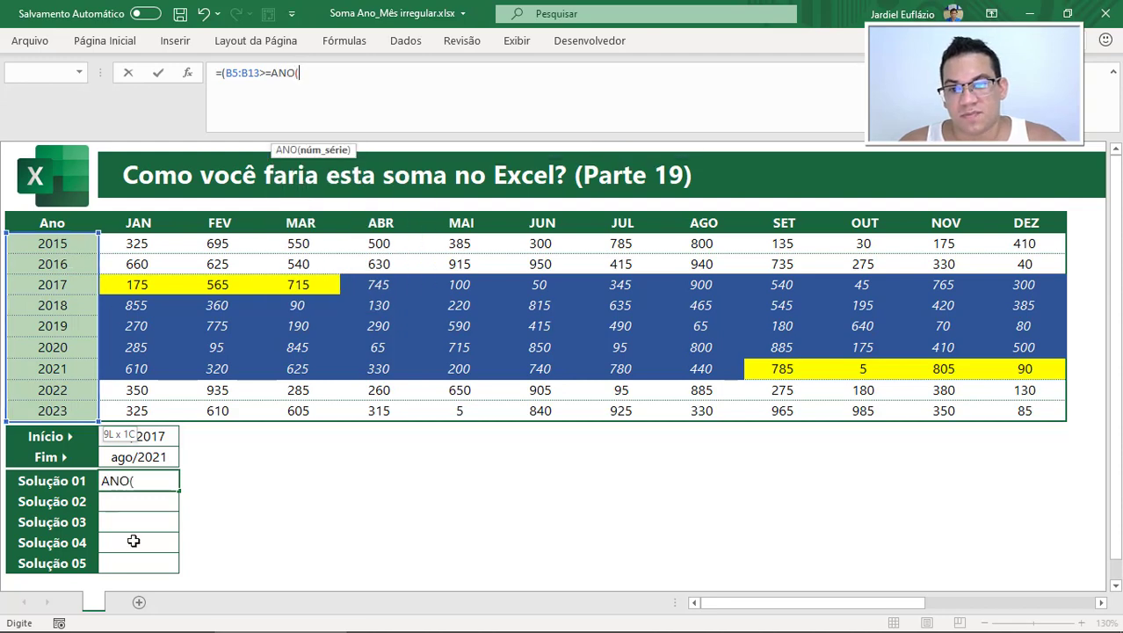
pyautogui.click(161, 438)
pyautogui.write('))*(')
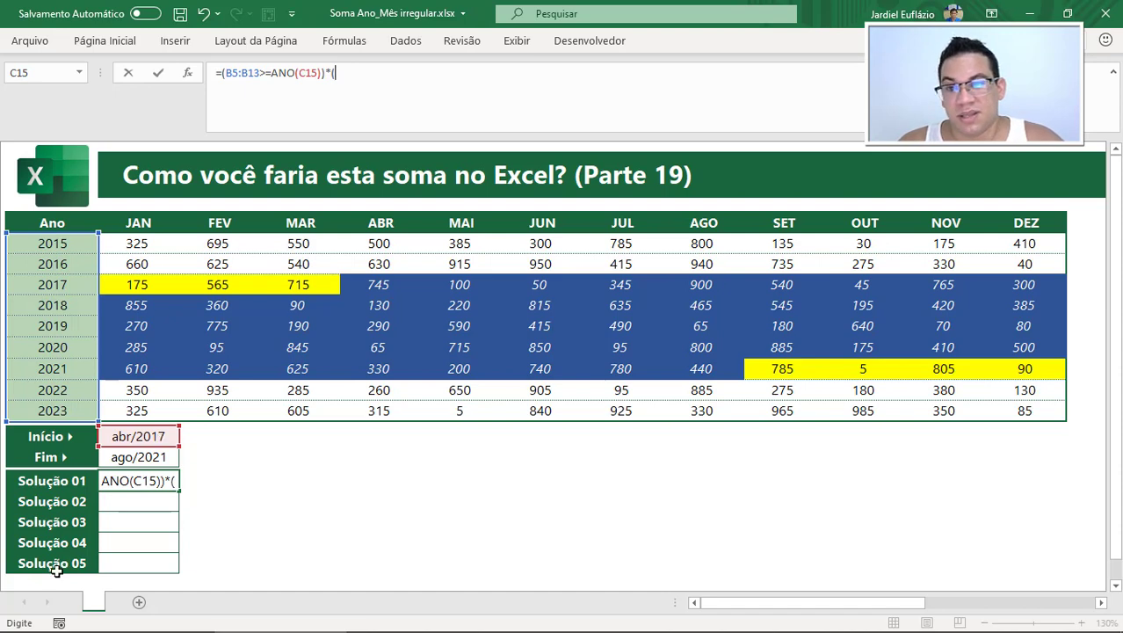
# Complete the second factor of the formula as the end-year condition B5:B13<=ANO(C16) and close its parentheses
pyautogui.click(65, 243)
pyautogui.hotkey('ctrl', 'shift', 'Down')
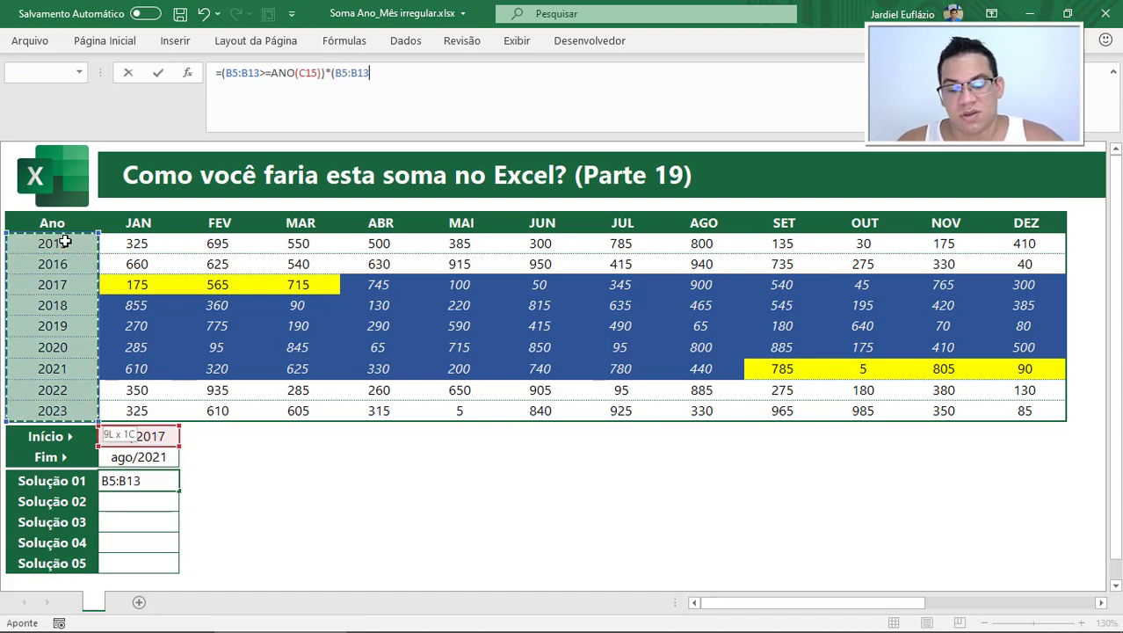
pyautogui.write('<=')
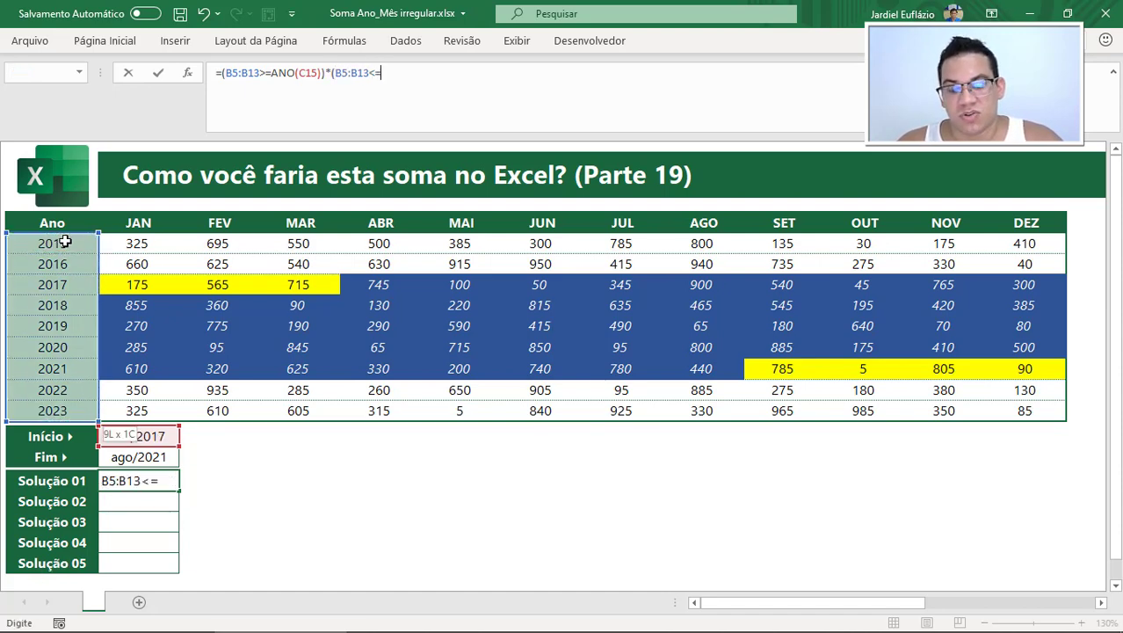
pyautogui.write('ANO(')
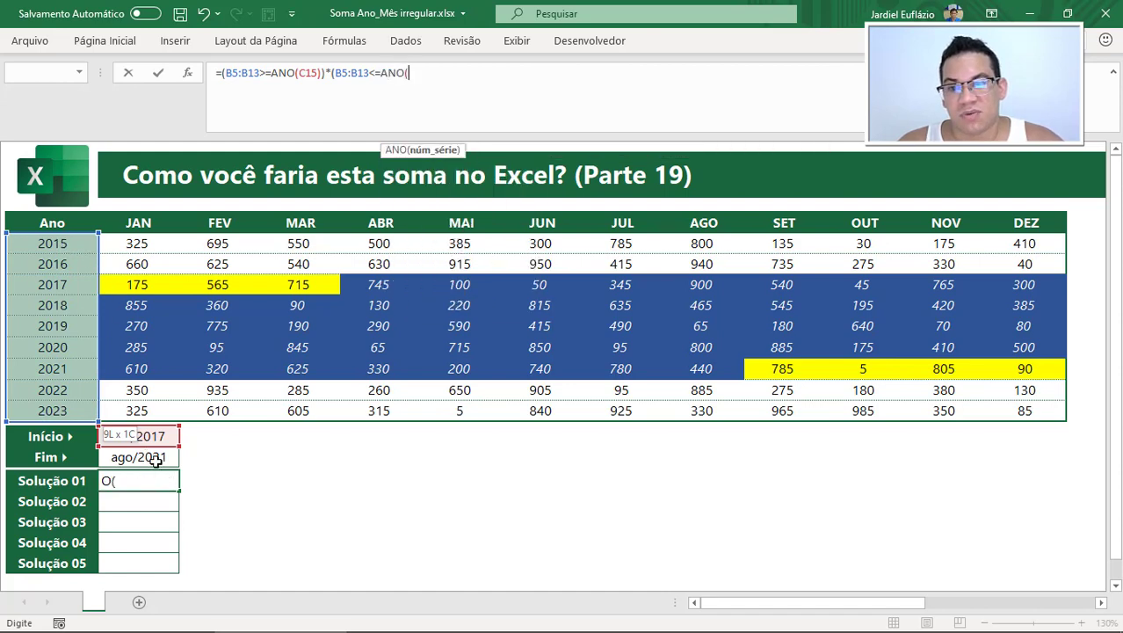
pyautogui.click(155, 462)
pyautogui.write(')')
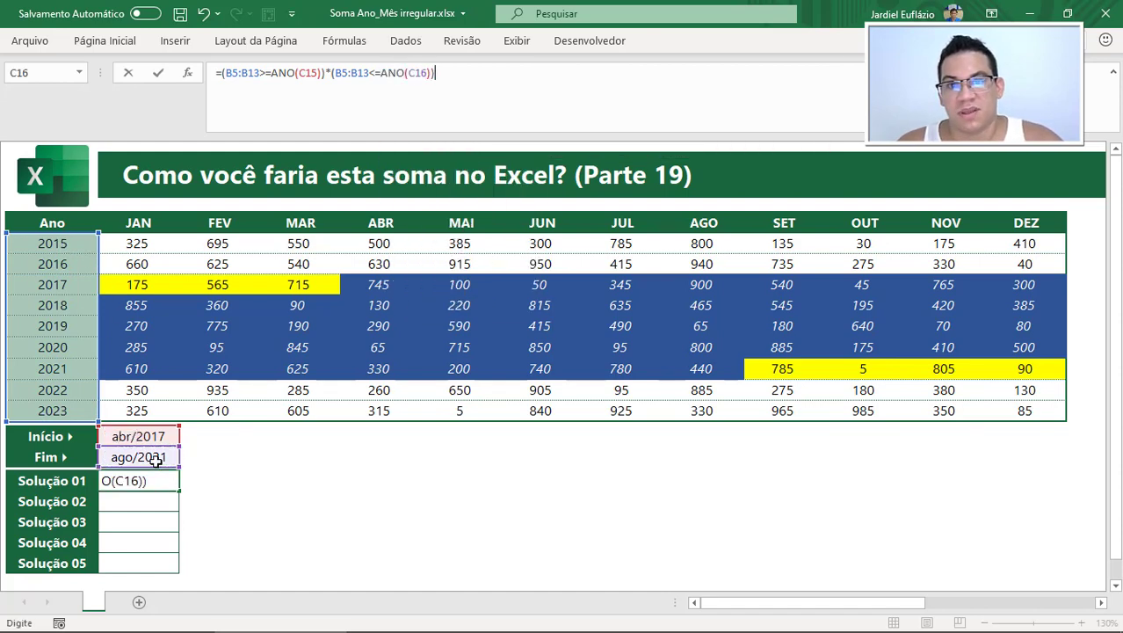
# Evaluate the two year conditions inside the formula, examine which years give 0 or 1, and restore the formula text
pyautogui.press('F9')
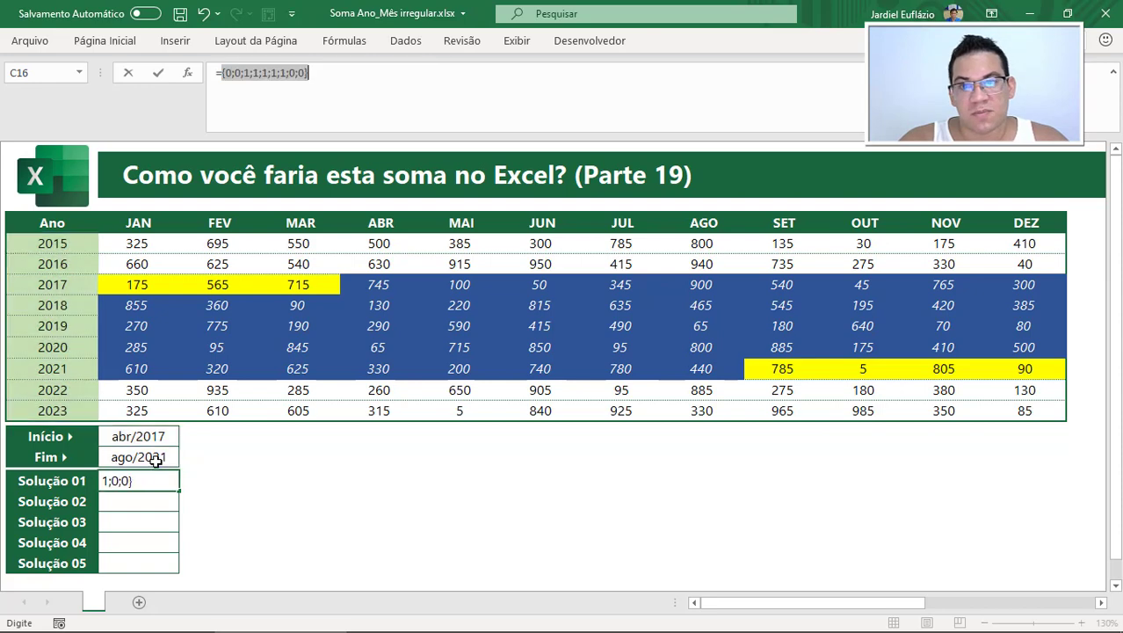
pyautogui.click(230, 73)
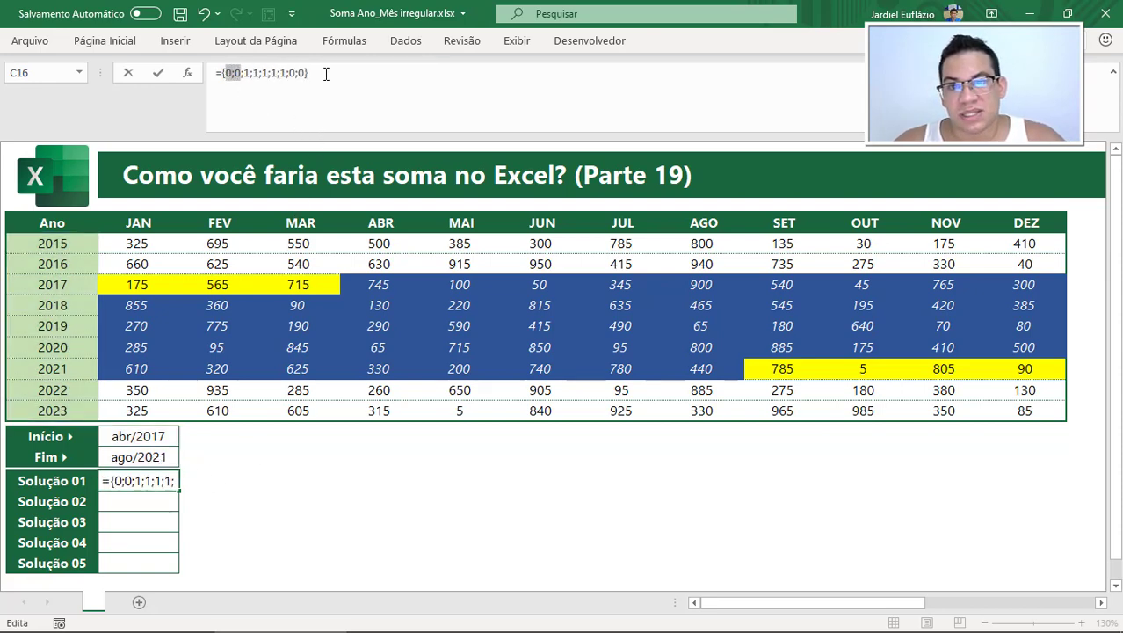
pyautogui.click(239, 75)
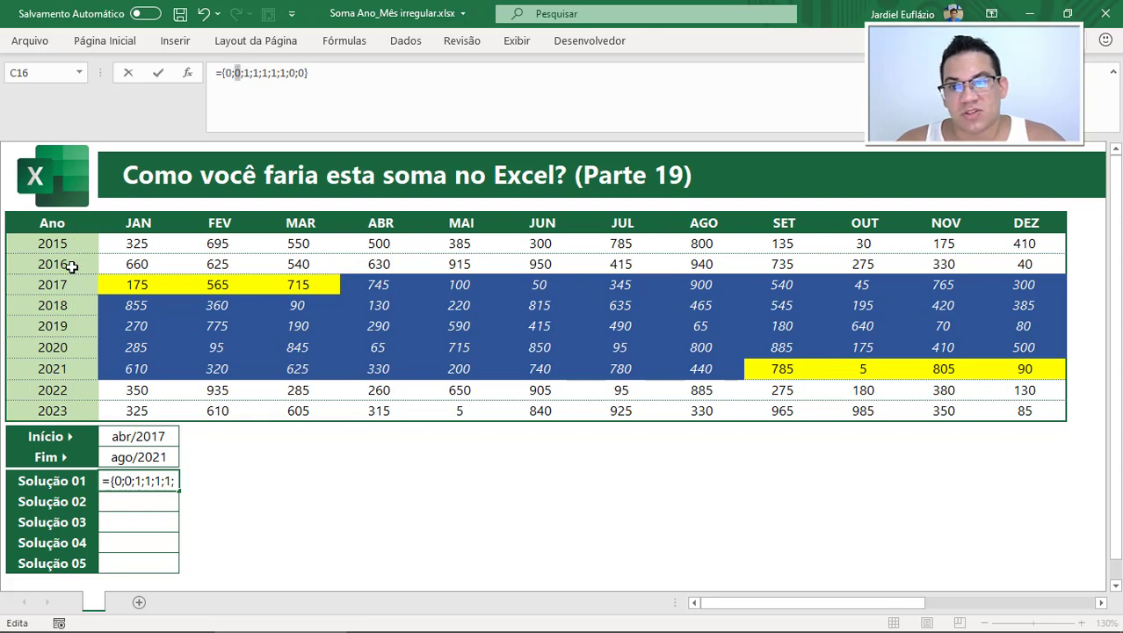
pyautogui.moveTo(243, 73); pyautogui.dragTo(285, 73)
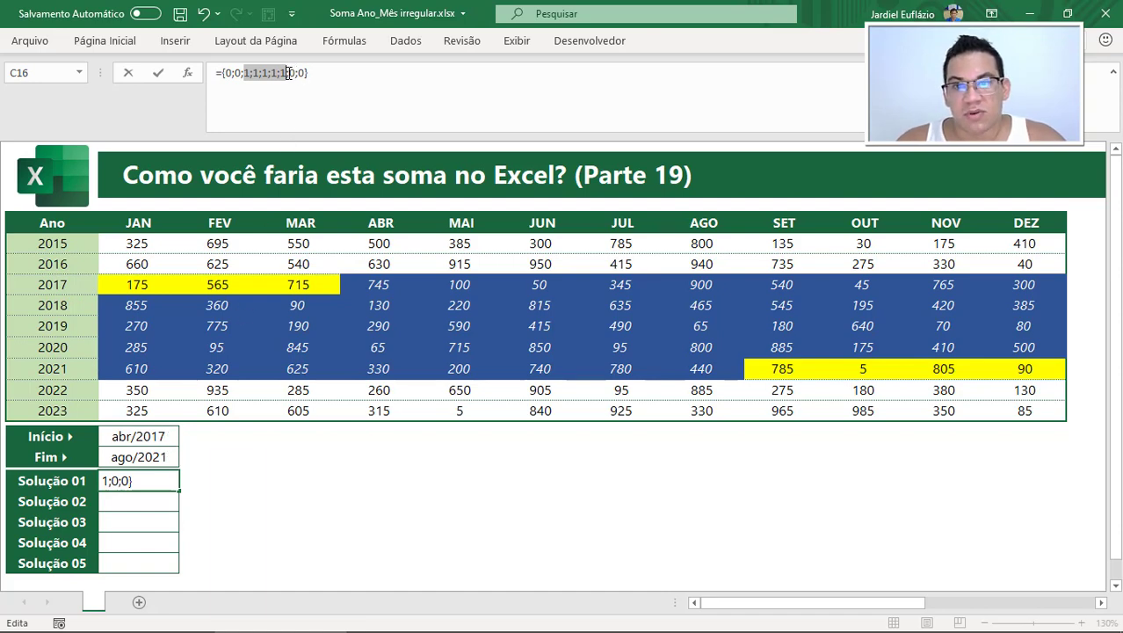
pyautogui.moveTo(288, 73); pyautogui.dragTo(297, 74)
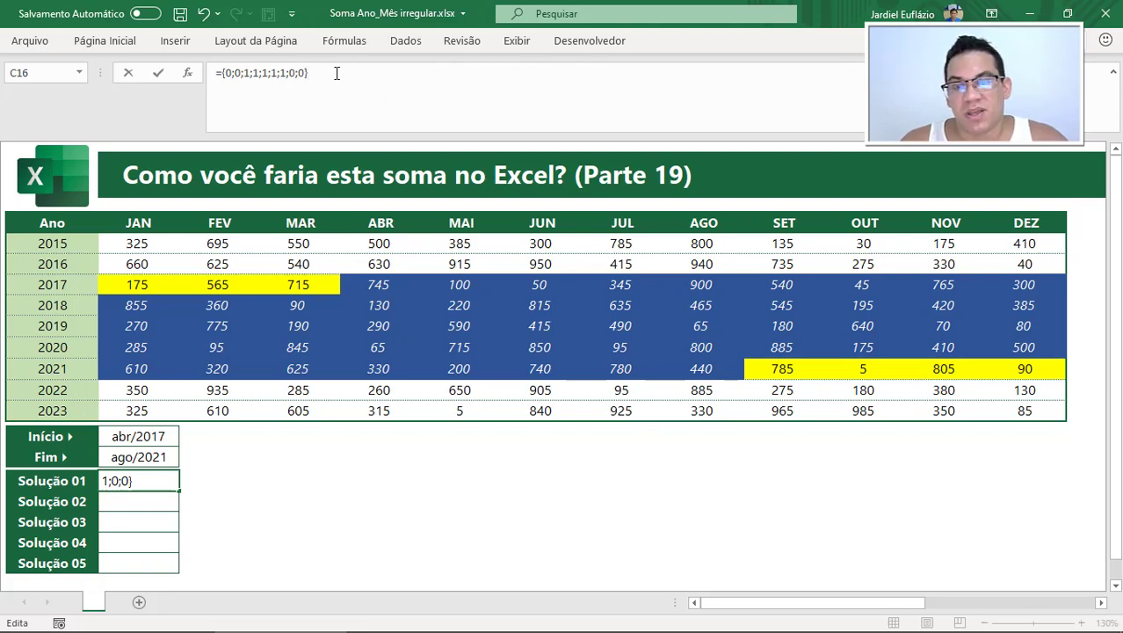
pyautogui.hotkey('ctrl', 'z')
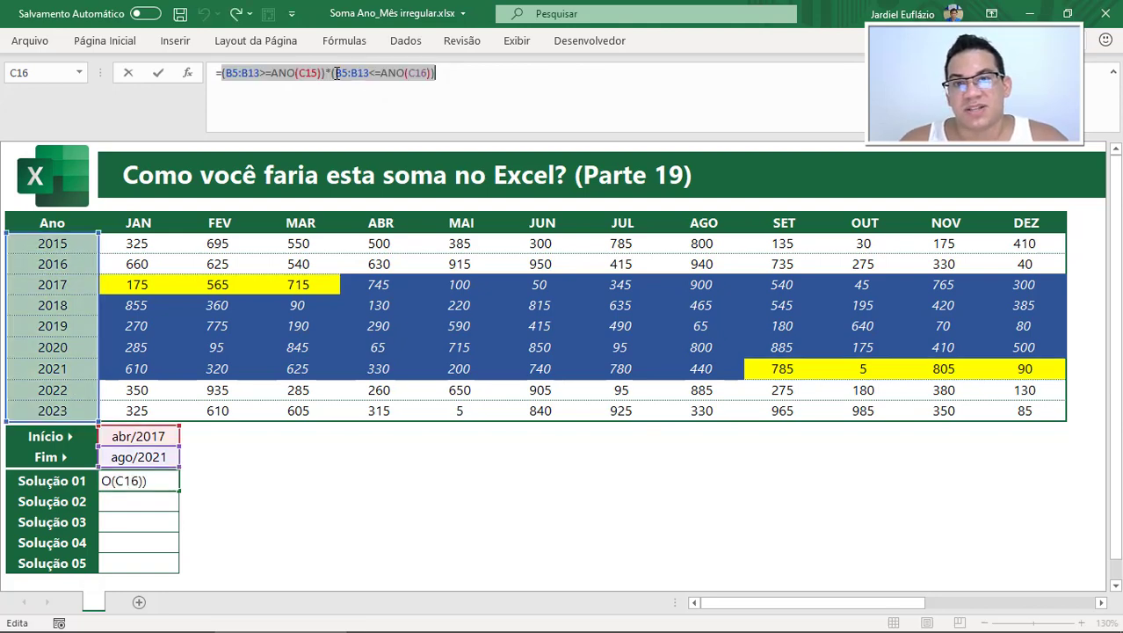
# Multiply the two year conditions by the monthly values (C5:N13) at the end of the formula
pyautogui.click(470, 78)
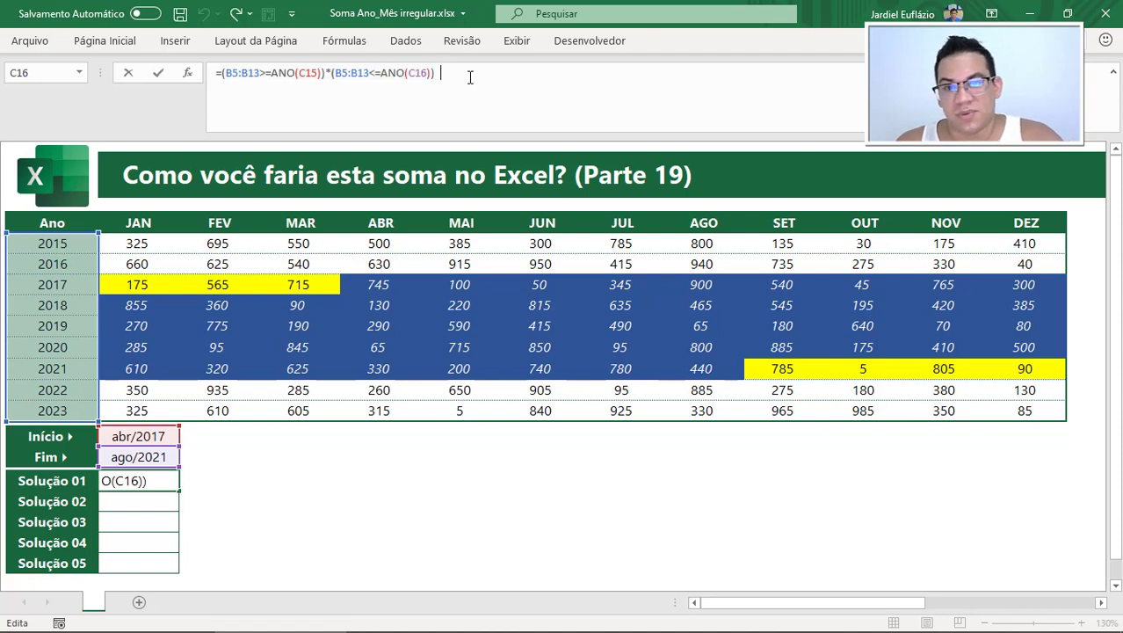
pyautogui.click(119, 243)
pyautogui.hotkey('ctrl', 'shift', 'Right')
pyautogui.hotkey('ctrl', 'shift', 'Down')
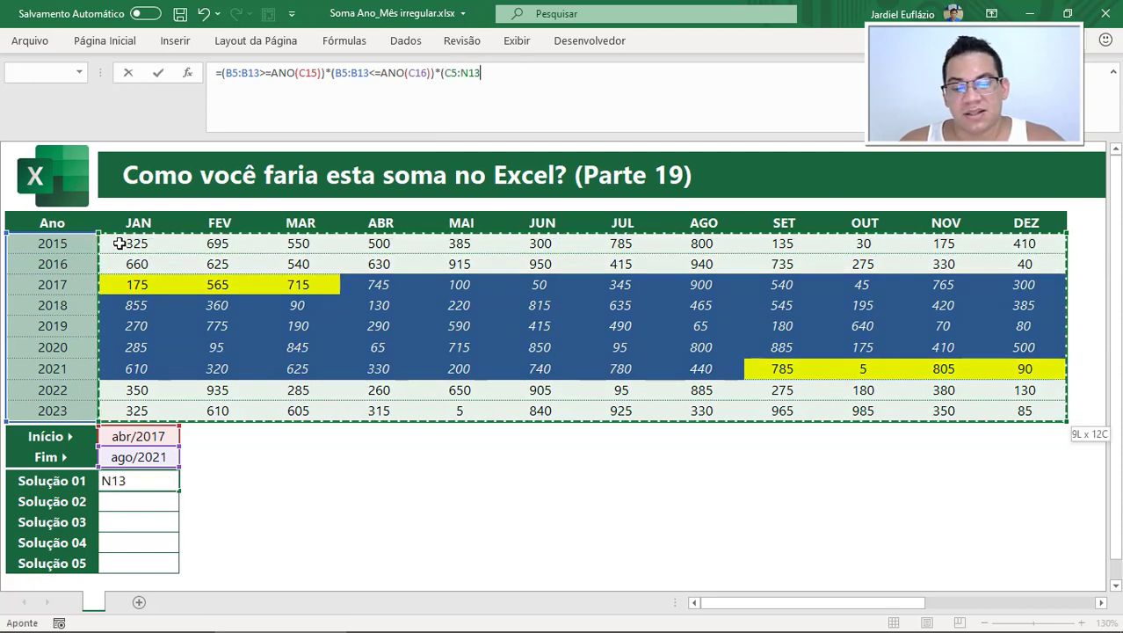
pyautogui.write(')')
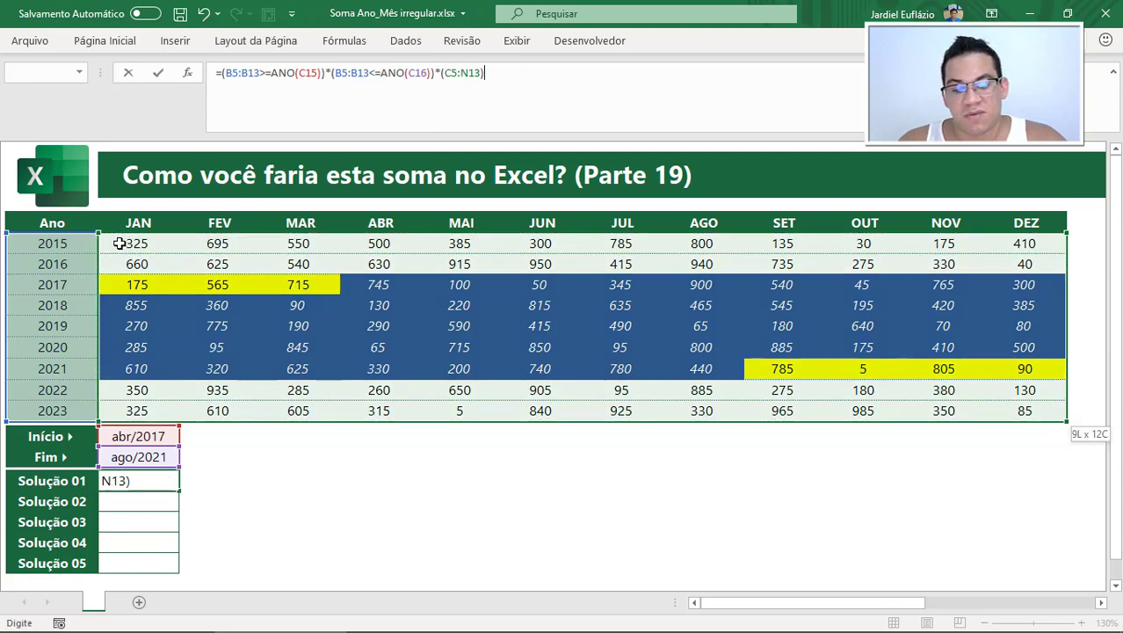
# Evaluate the whole product, examine the array entries for 2015 to 2017, and restore the formula text
pyautogui.press('F9')
pyautogui.click(396, 74)
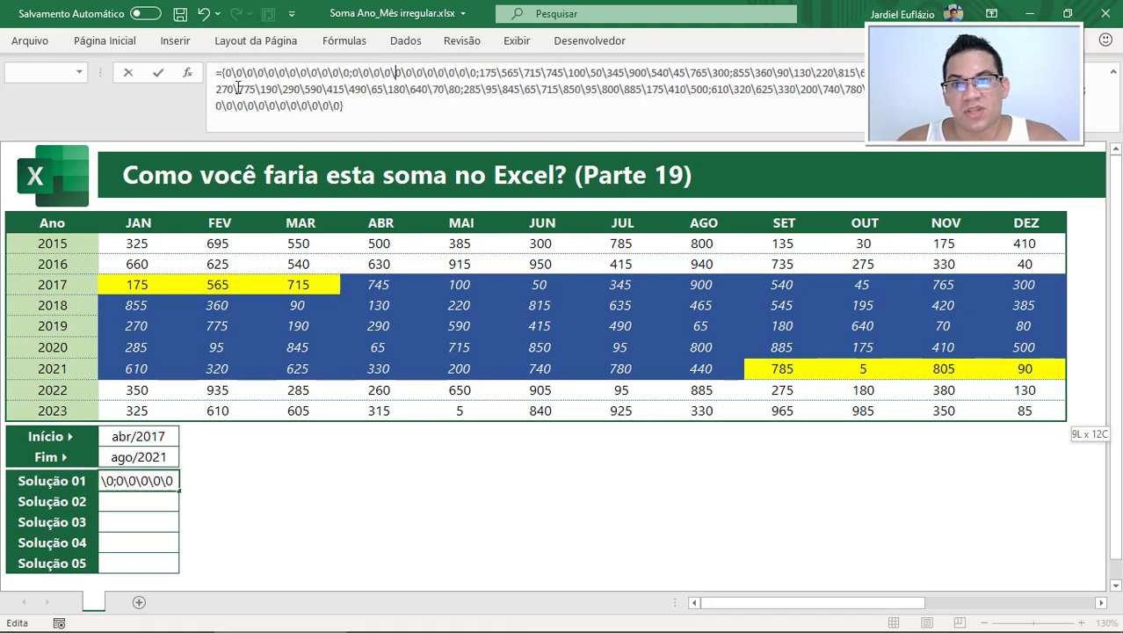
pyautogui.moveTo(227, 72); pyautogui.dragTo(469, 72)
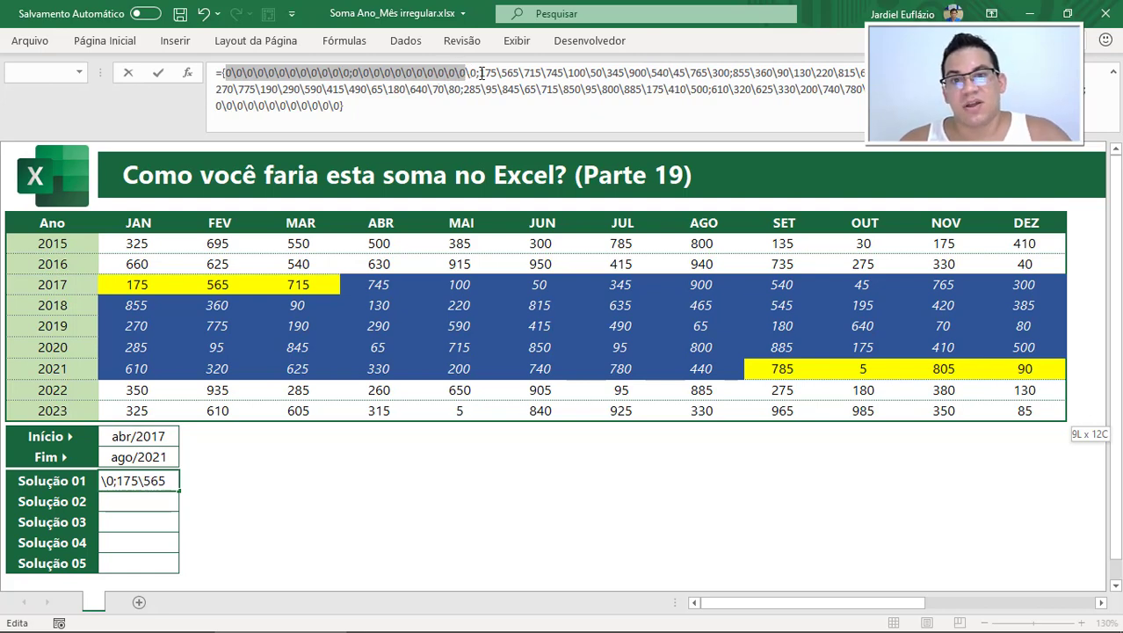
pyautogui.moveTo(475, 72); pyautogui.dragTo(724, 74)
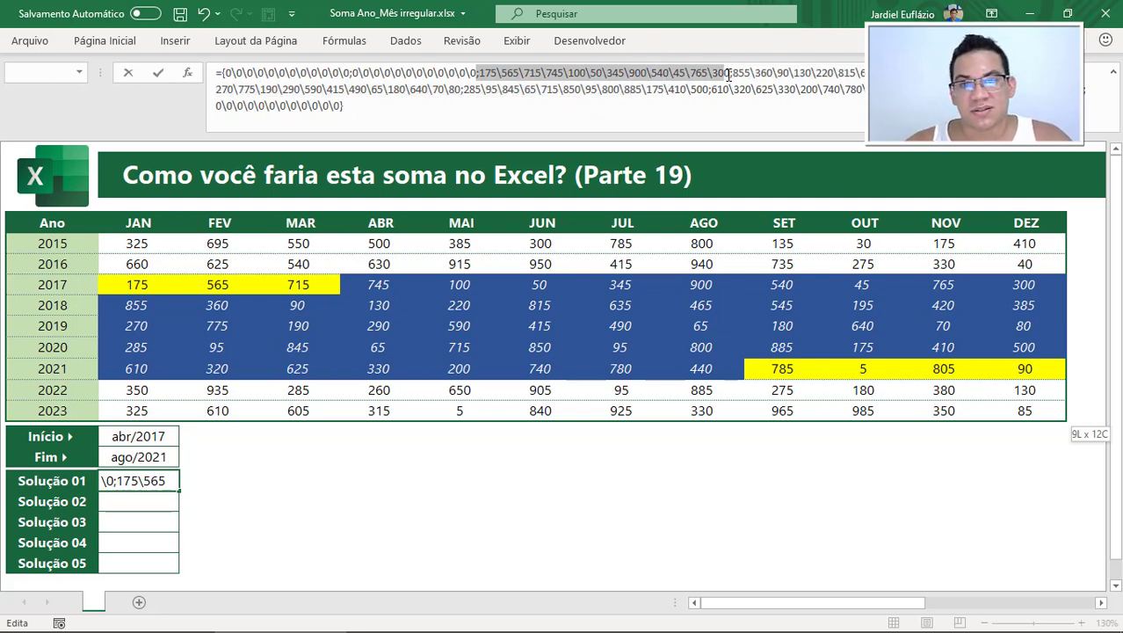
pyautogui.hotkey('ctrl', 'z')
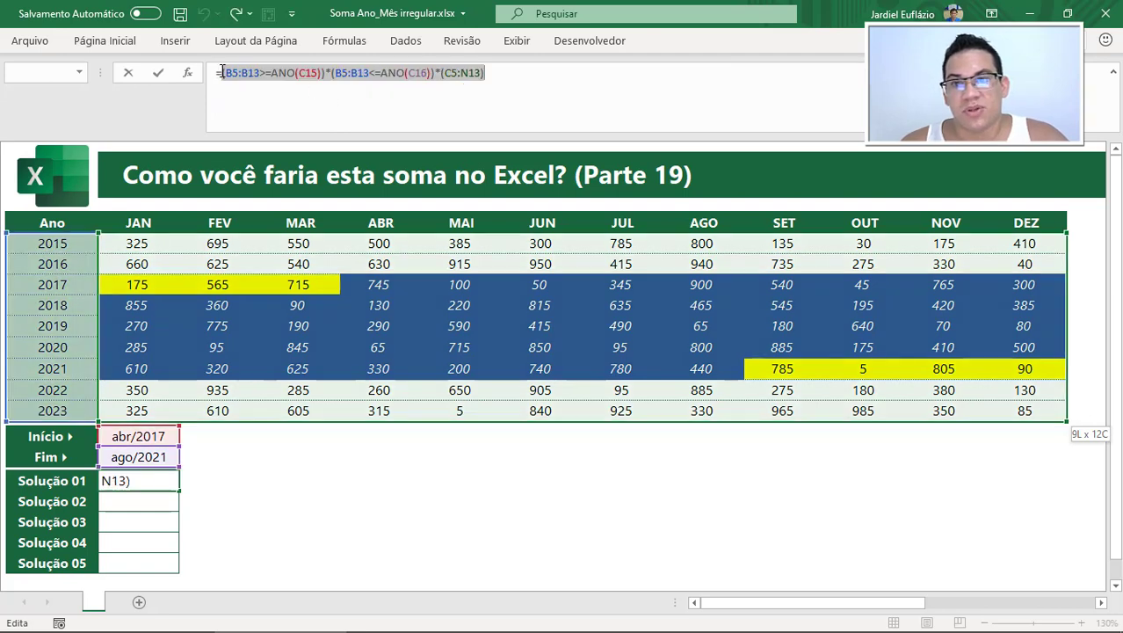
# Wrap the whole expression in SOMARPRODUTO and enter the formula in C18
pyautogui.click(222, 72)
pyautogui.write('SOM')
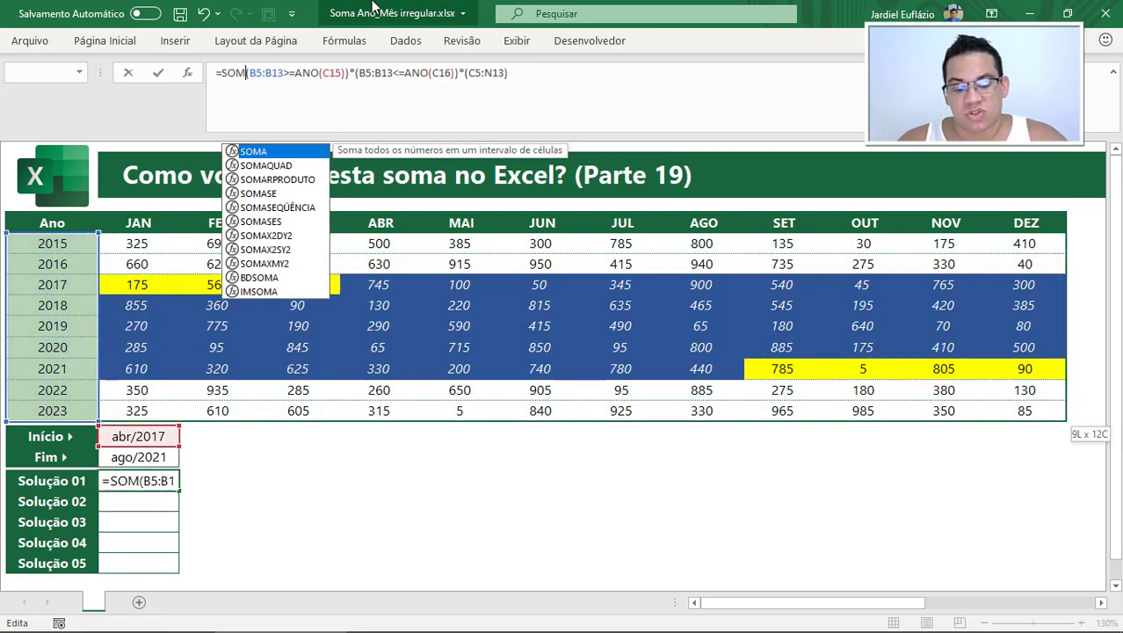
pyautogui.write('ARPRODUTO(')
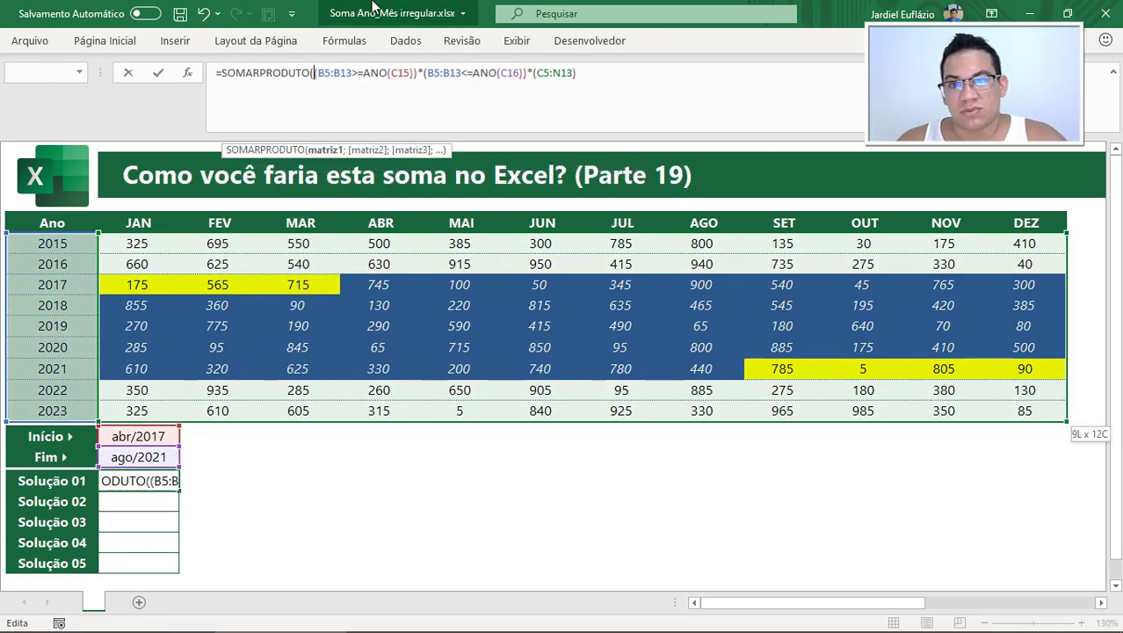
pyautogui.click(613, 84)
pyautogui.write(')')
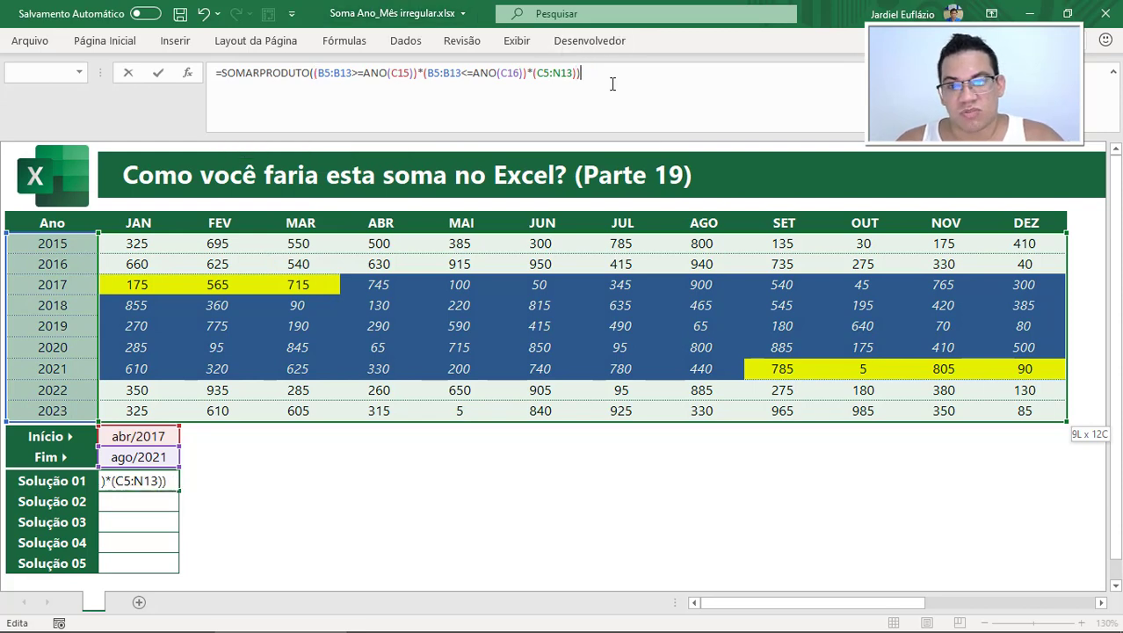
pyautogui.press('Return')
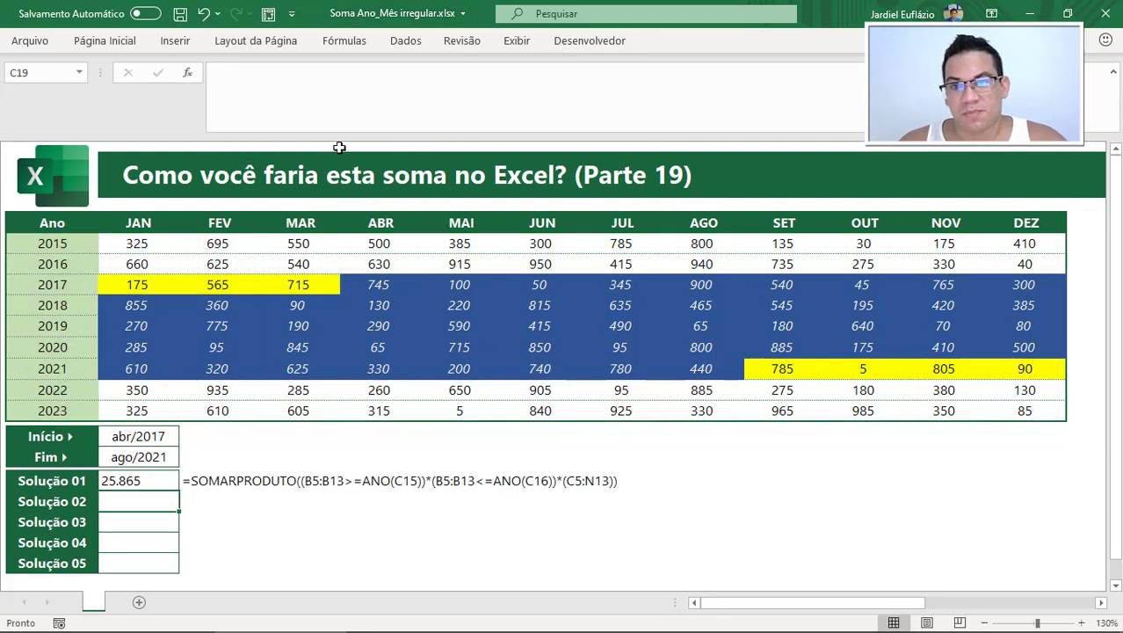
# Compare the sum of the full 2017 to 2021 block (C7:N11) with the Solução 01 result in C18
pyautogui.scroll(-1, 335, 139)
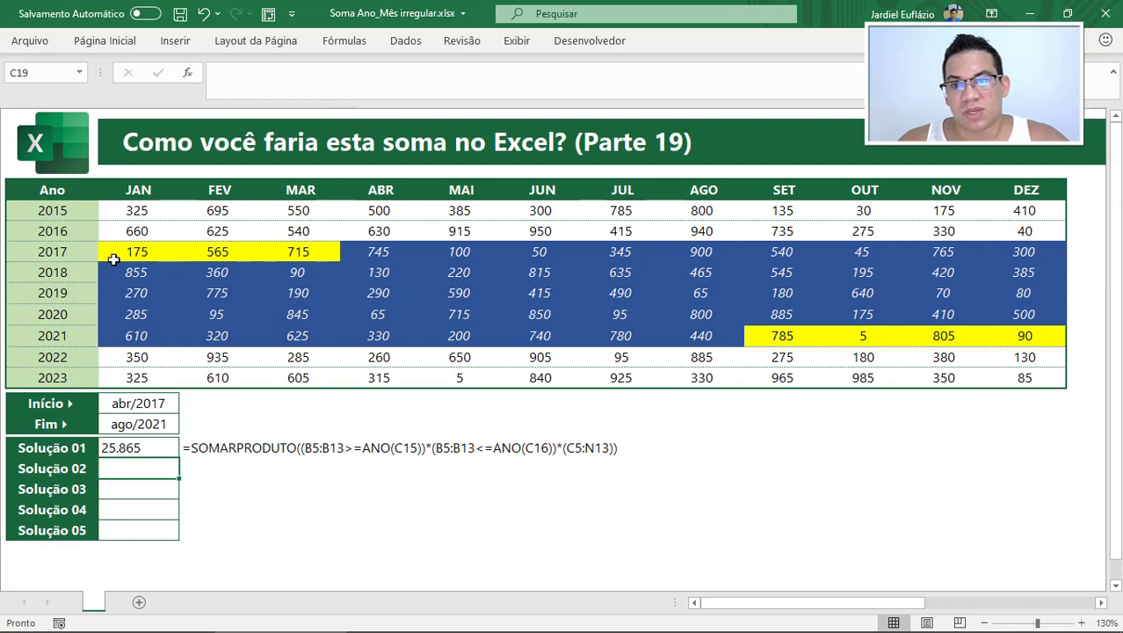
pyautogui.moveTo(110, 254); pyautogui.dragTo(1012, 332)
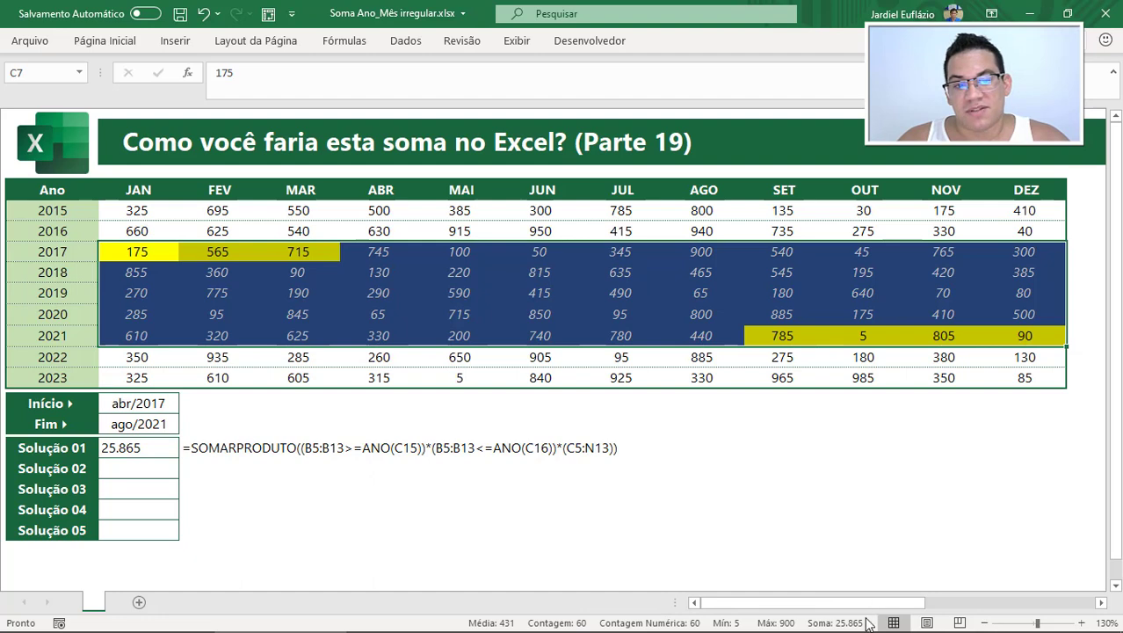
pyautogui.click(161, 447)
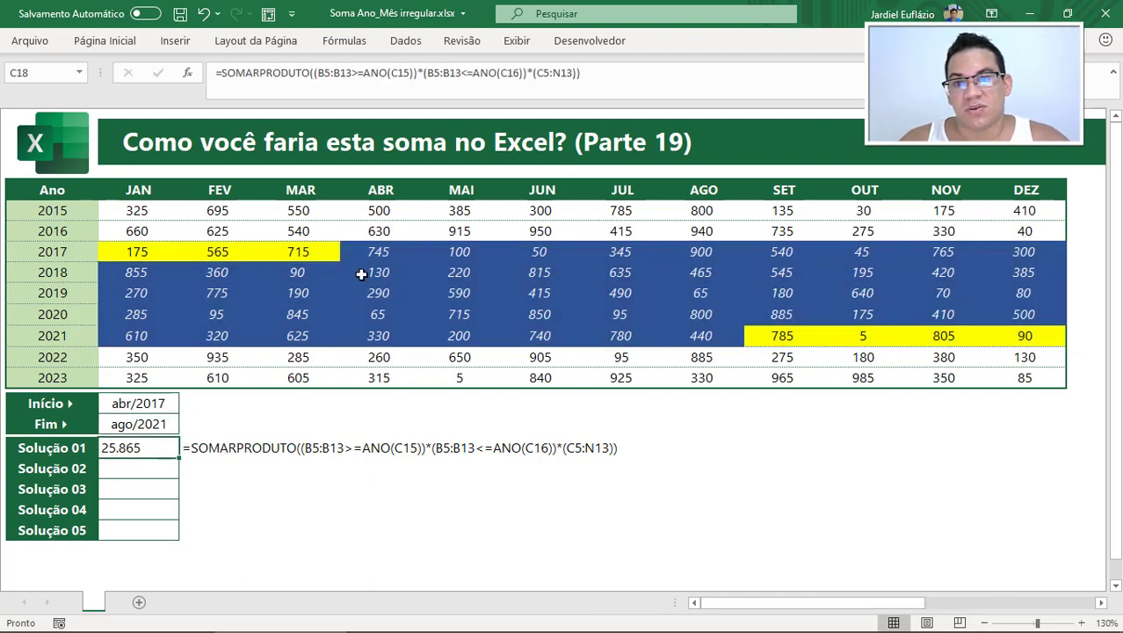
# Enlarge the formula bar and append a minus sign on its own line after the SOMARPRODUTO in C18
pyautogui.moveTo(450, 111); pyautogui.dragTo(450, 160)
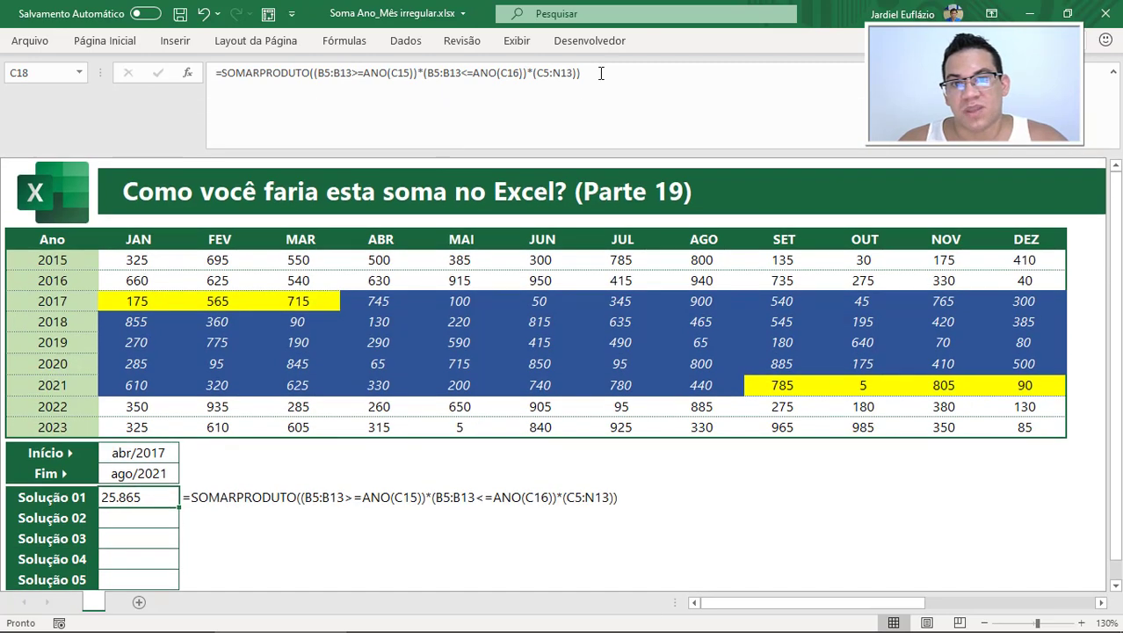
pyautogui.click(602, 73)
pyautogui.hotkey('alt', 'Return')
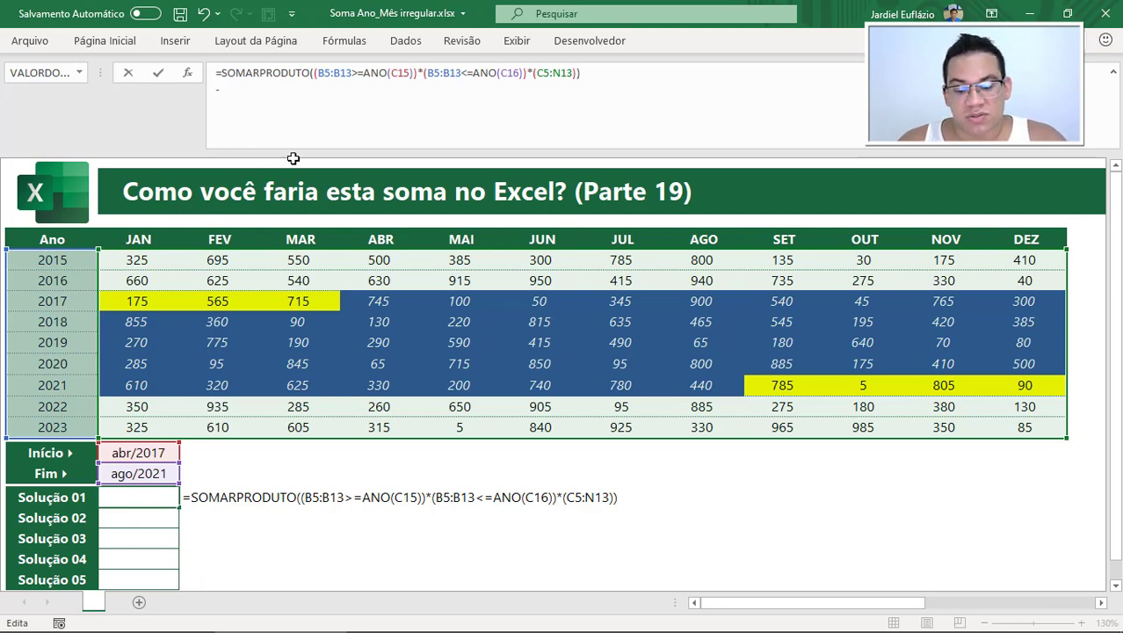
# Try COL(C4:N4) over the month headers as the subtracted part, evaluate it, and restore the expression
pyautogui.write('COL(')
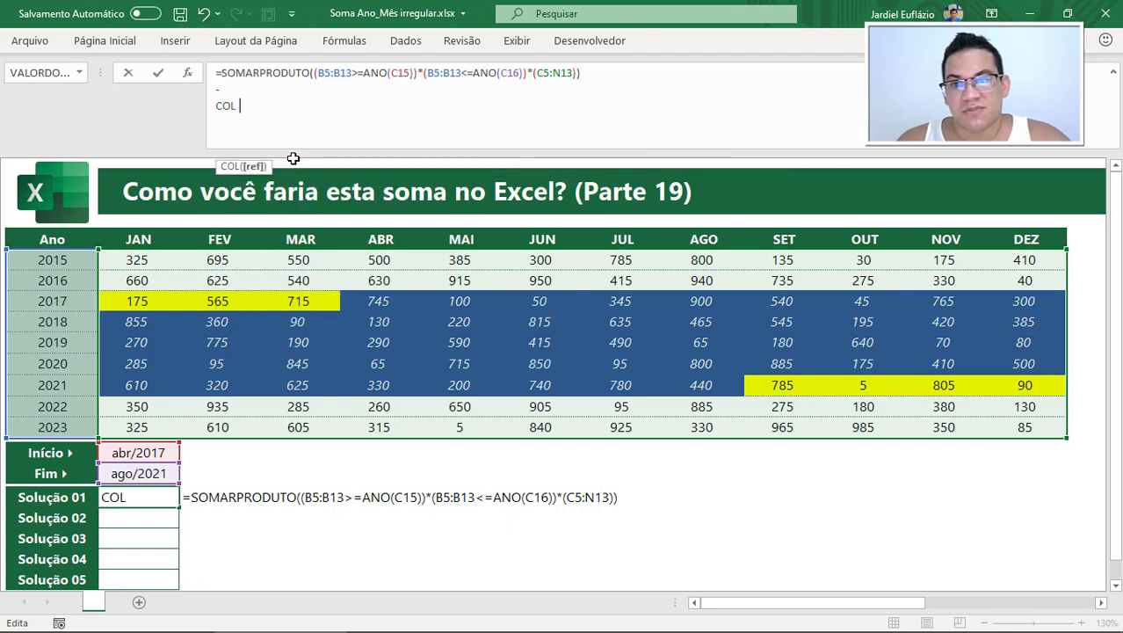
pyautogui.click(139, 238)
pyautogui.hotkey('ctrl', 'shift', 'Right')
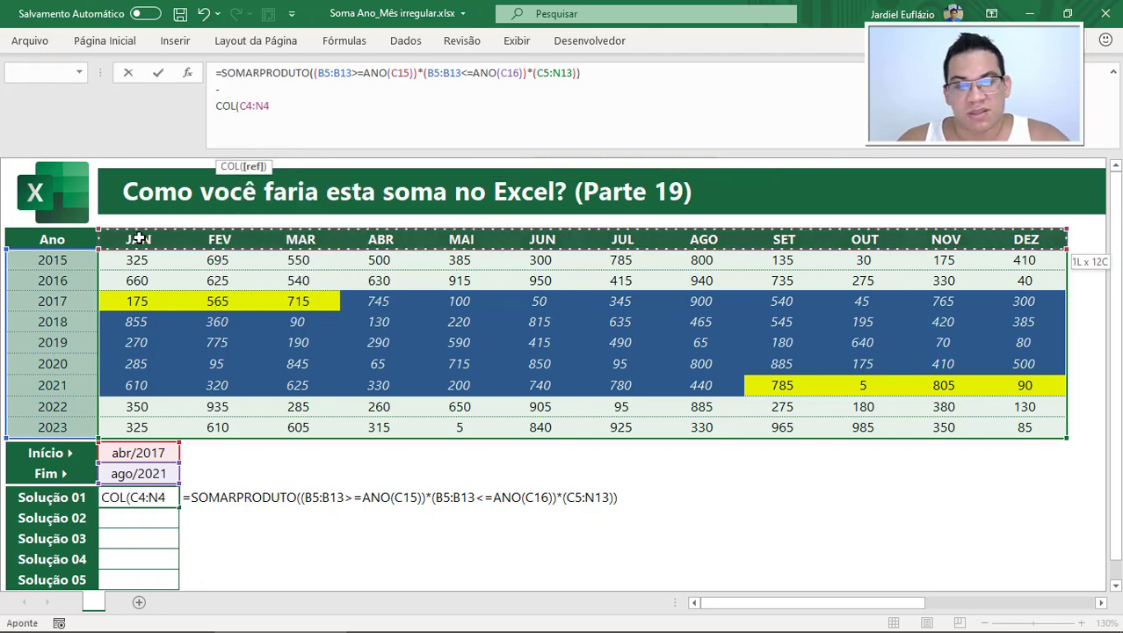
pyautogui.write(')')
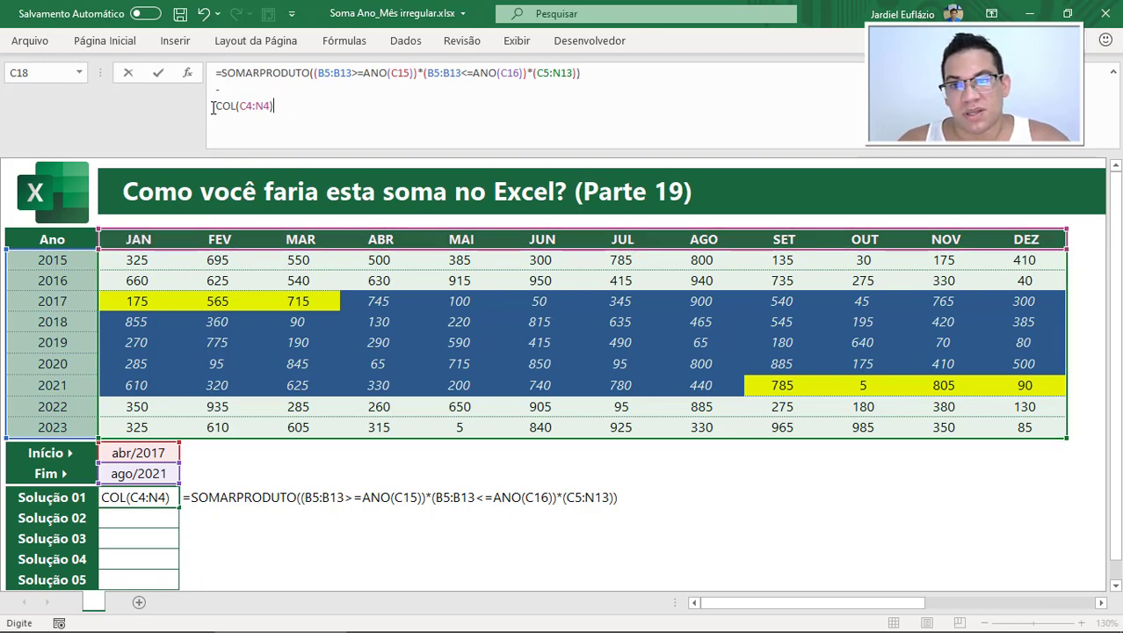
pyautogui.moveTo(212, 106); pyautogui.dragTo(278, 107)
pyautogui.press('F9')
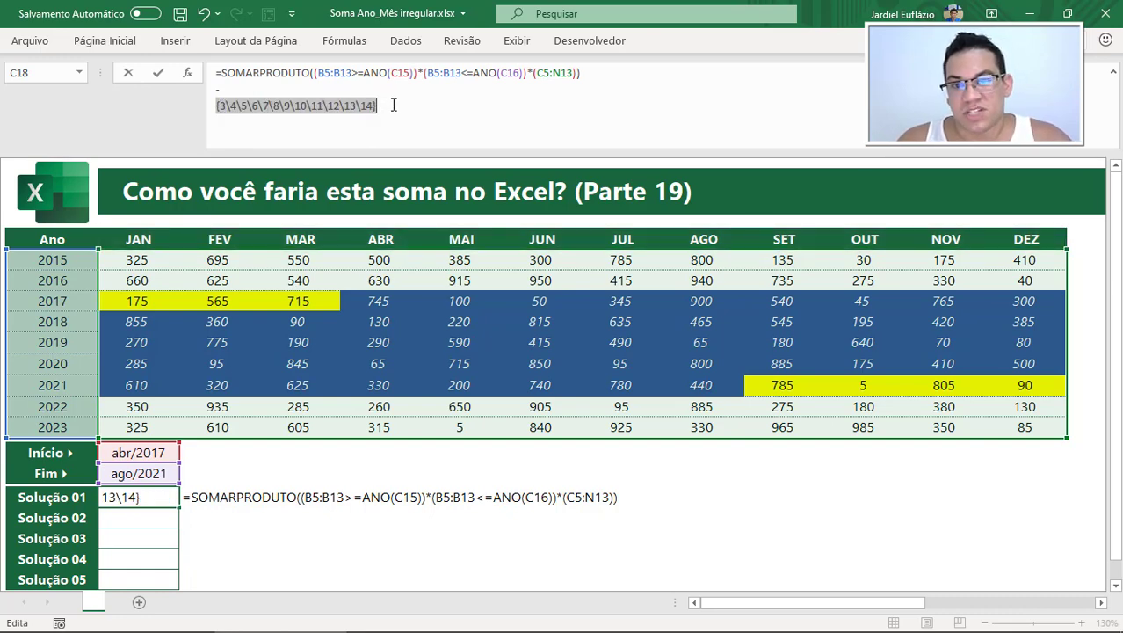
pyautogui.hotkey('ctrl', 'z')
# Subtract 2 from COL(C4:N4), evaluate the resulting month numbers, and restore the expression
pyautogui.press('Right')
pyautogui.write('-')
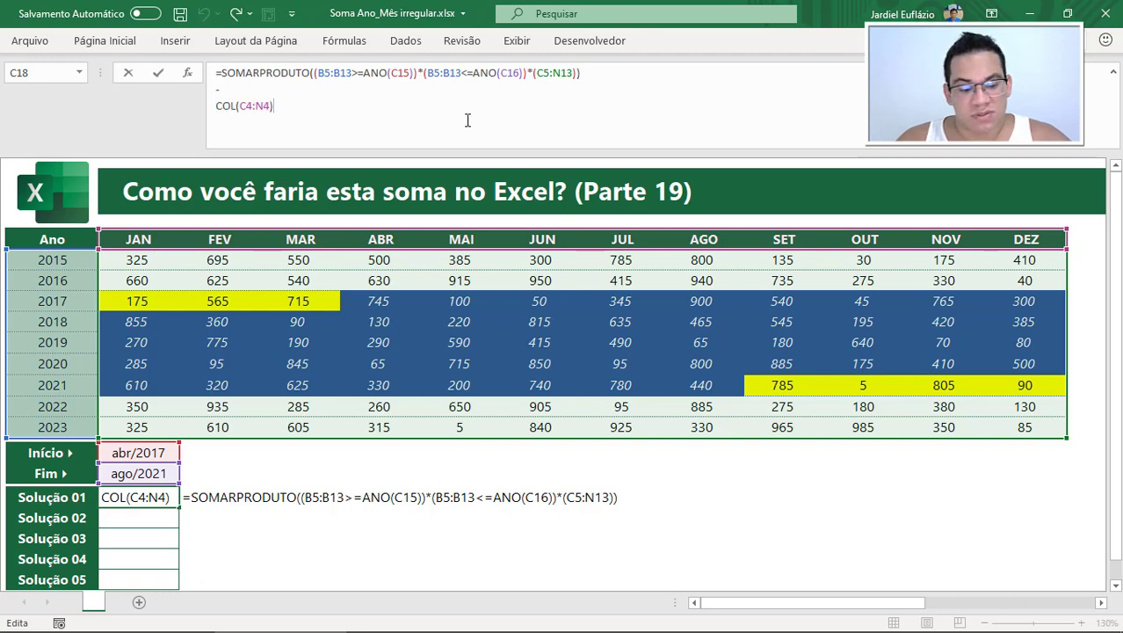
pyautogui.write('2')
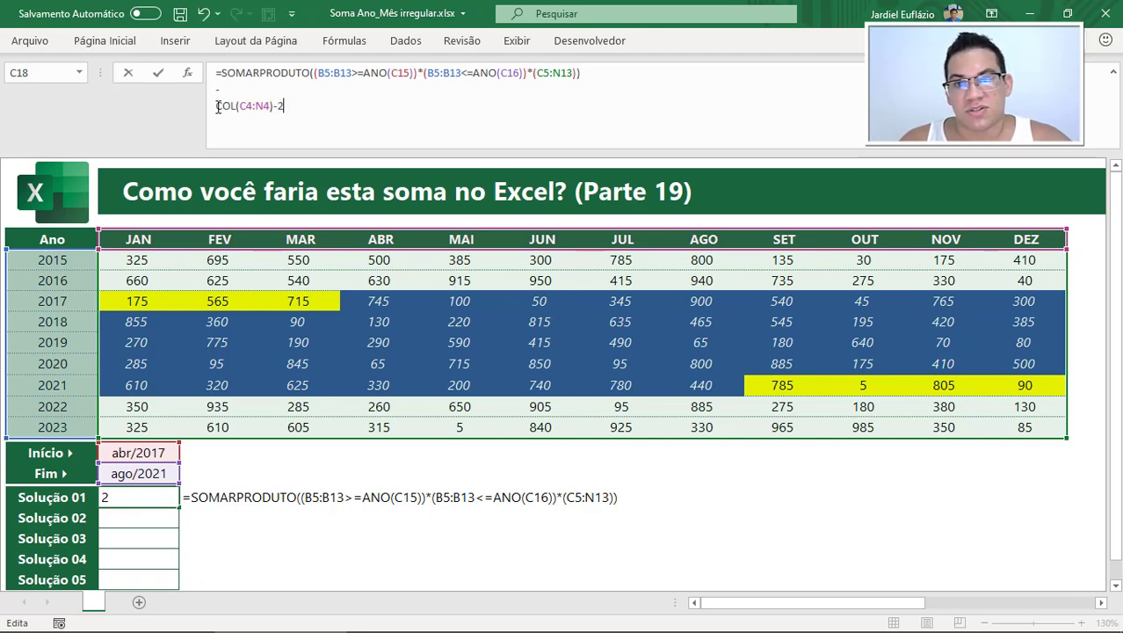
pyautogui.moveTo(215, 107); pyautogui.dragTo(269, 132)
pyautogui.press('F9')
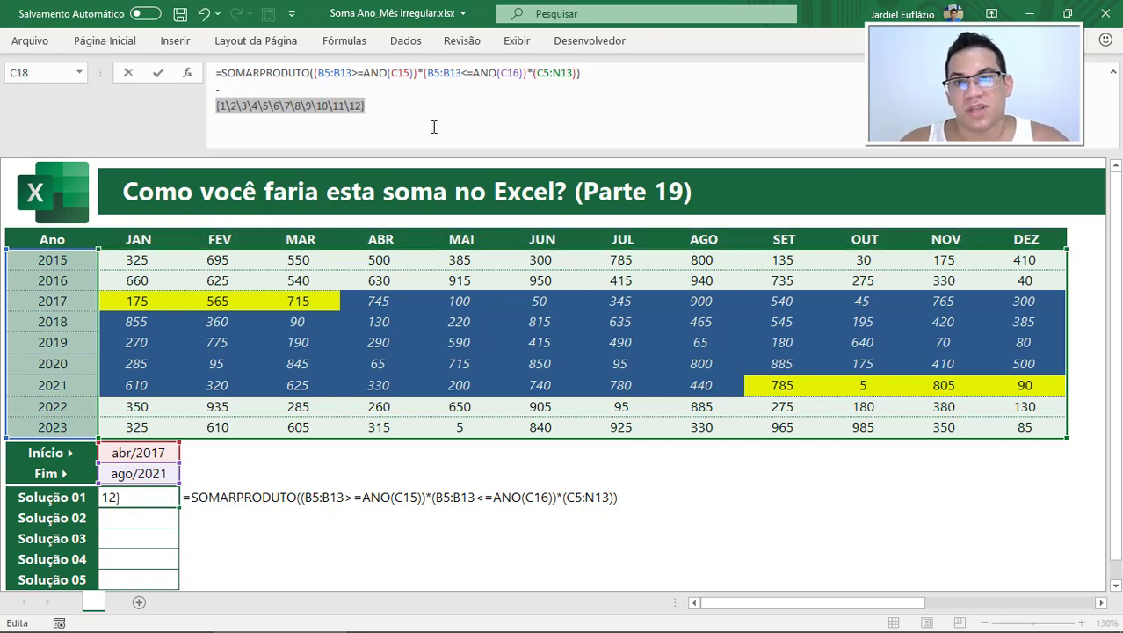
pyautogui.hotkey('ctrl', 'z')
# Try SEQUÊNCIA(;12) in place of the COL expression, evaluate it, and restore the function text
pyautogui.write('SEQ')
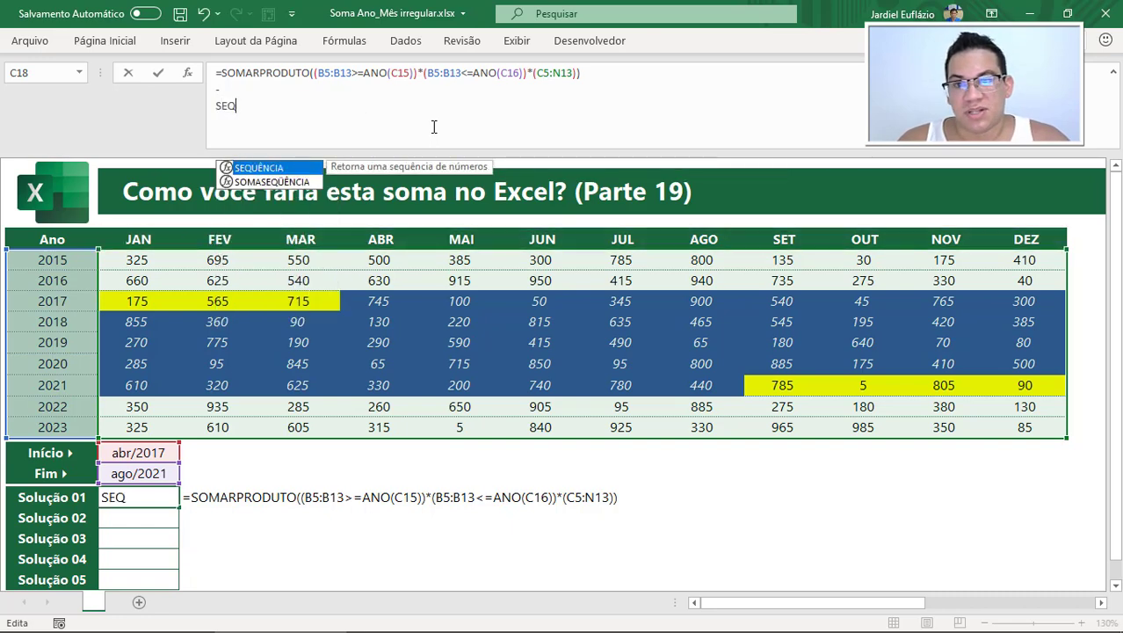
pyautogui.press('Tab')
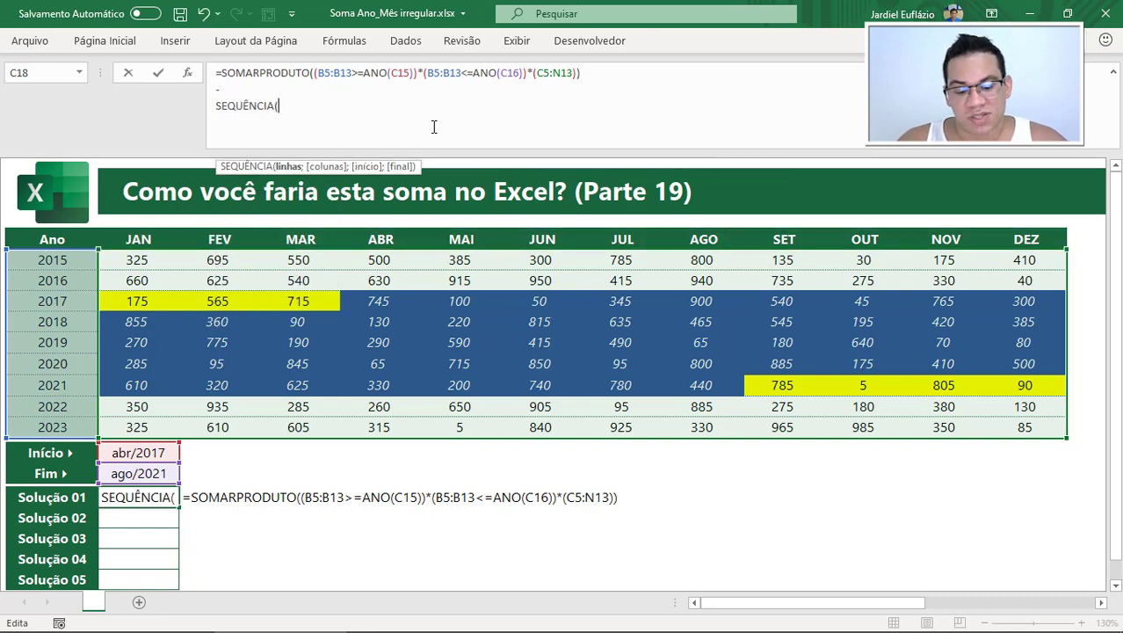
pyautogui.write(';12)')
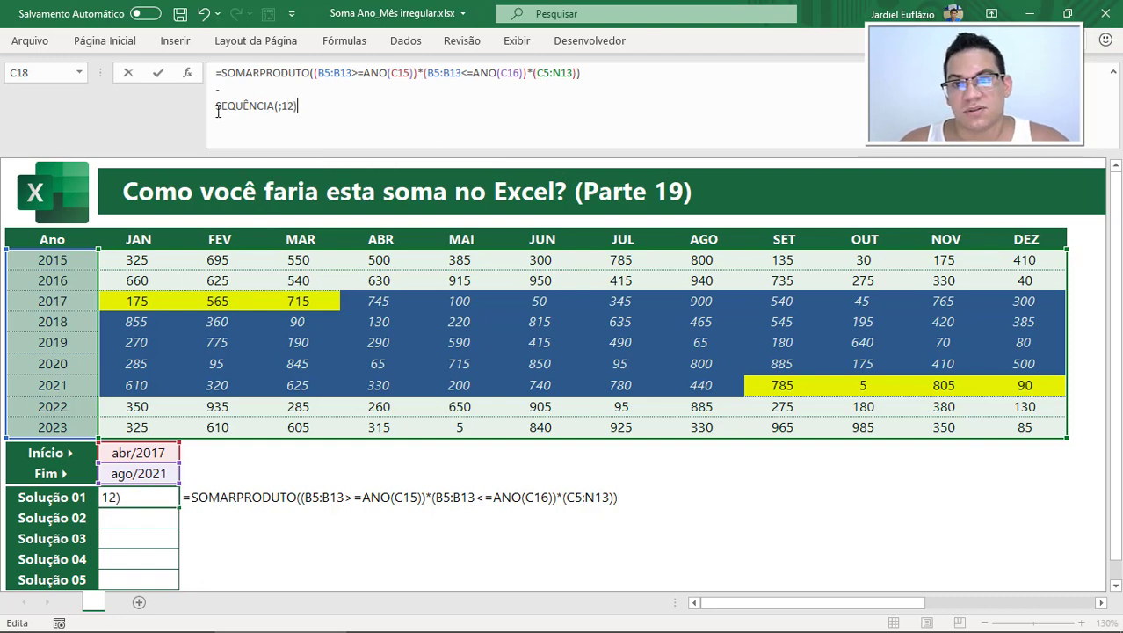
pyautogui.moveTo(218, 112); pyautogui.dragTo(263, 130)
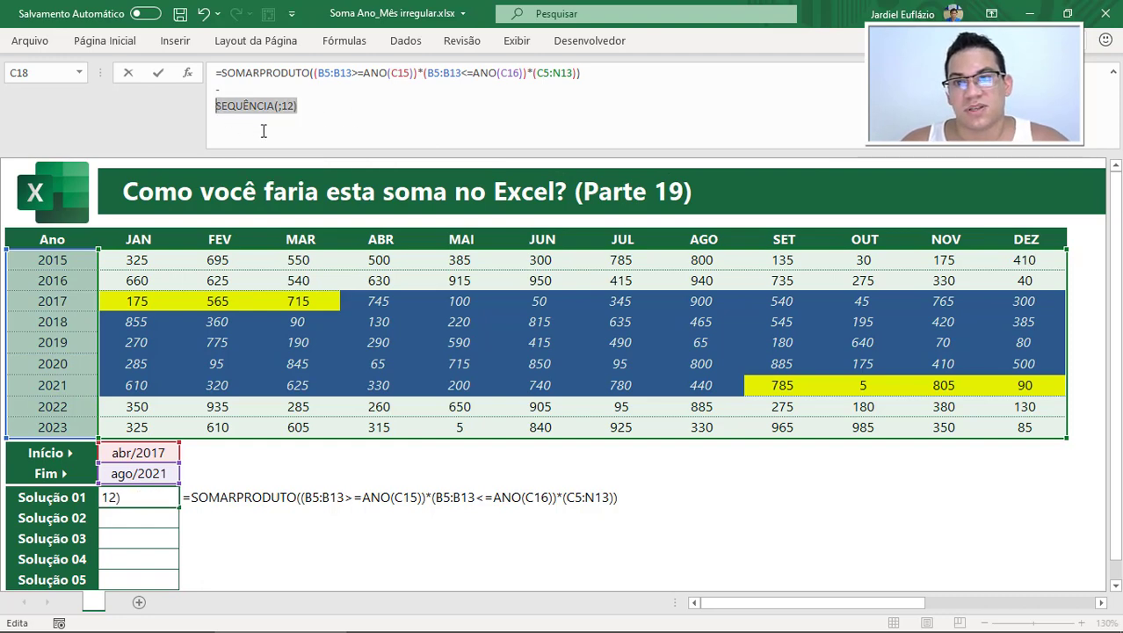
pyautogui.press('F9')
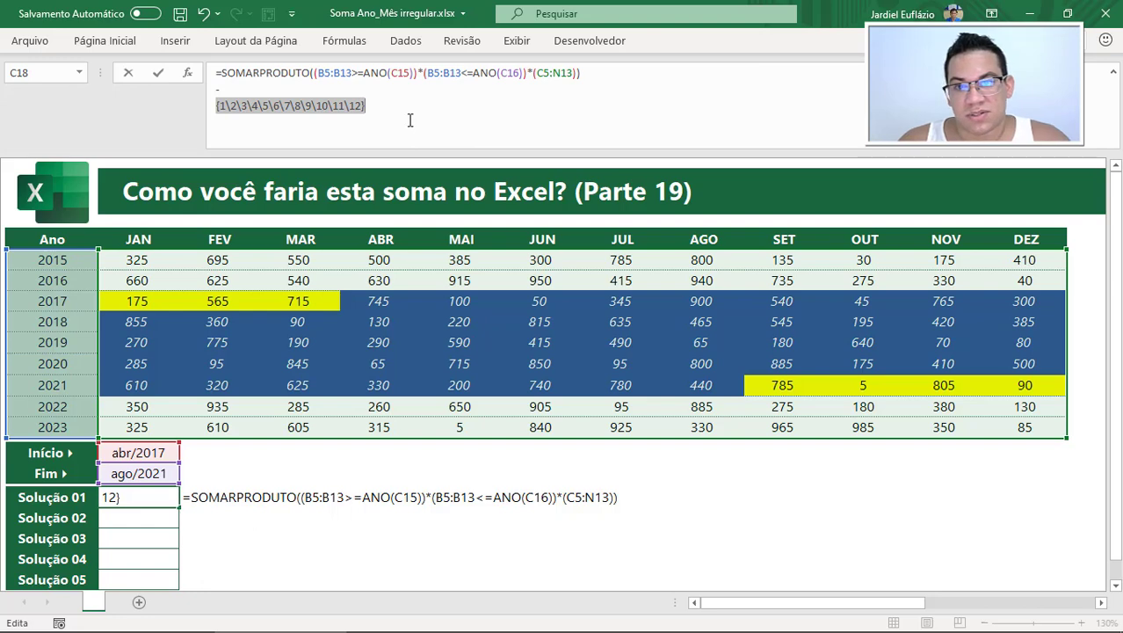
pyautogui.hotkey('ctrl', 'z')
pyautogui.click(286, 106)
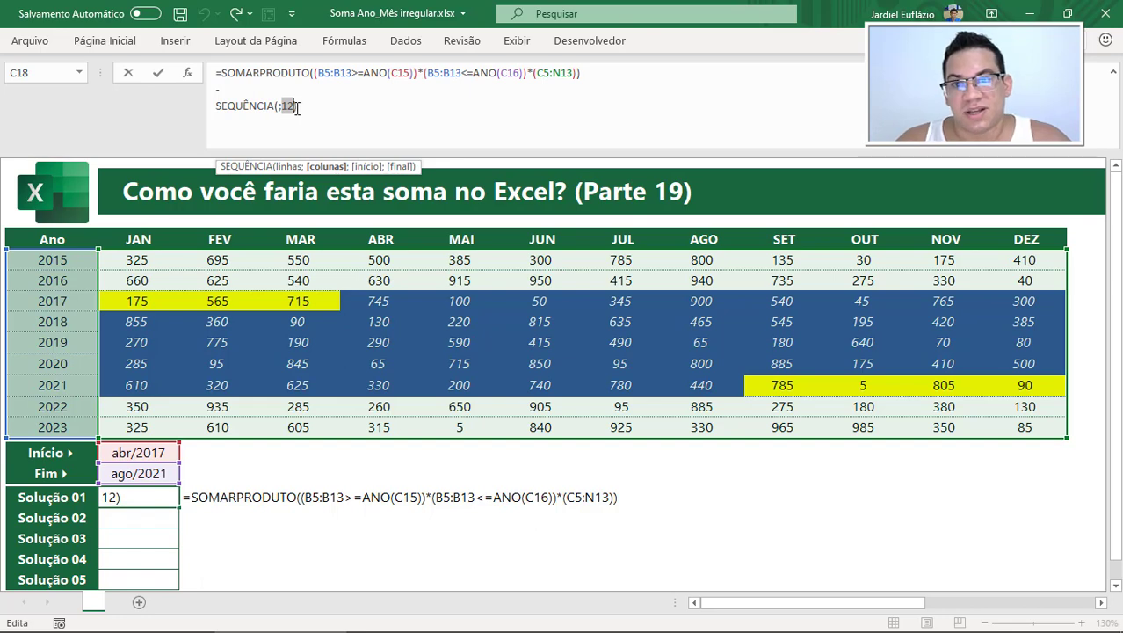
# Replace the SEQUÊNCIA expression with CORRESP(C4:N4;C4:N4;0) to number the month headers
pyautogui.moveTo(307, 106); pyautogui.dragTo(216, 106)
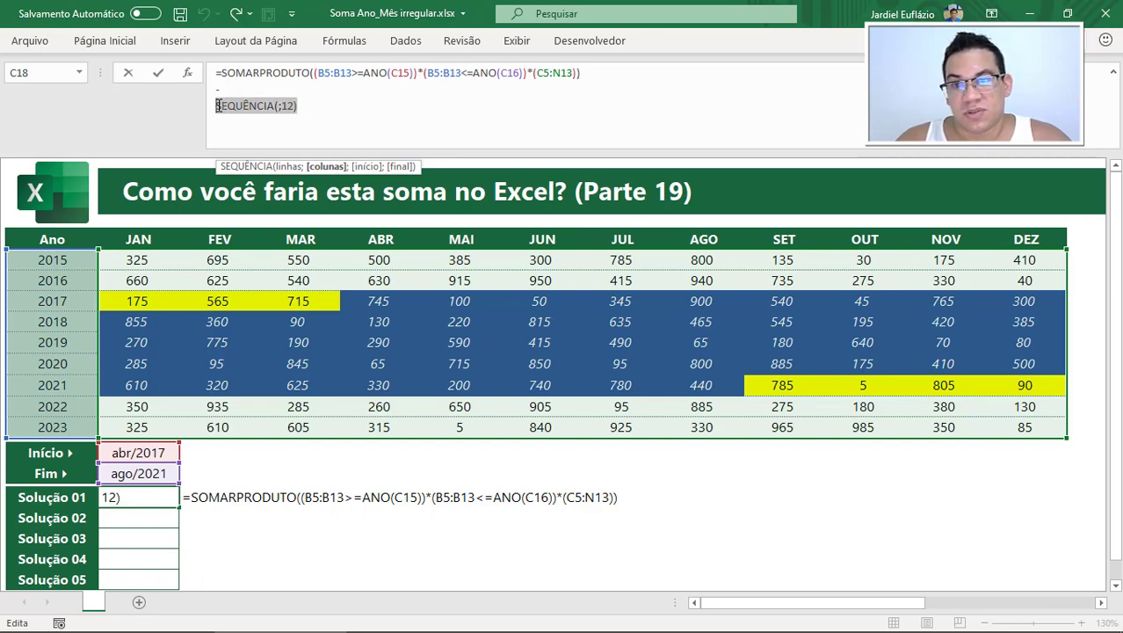
pyautogui.write('CORR')
pyautogui.press('Down')
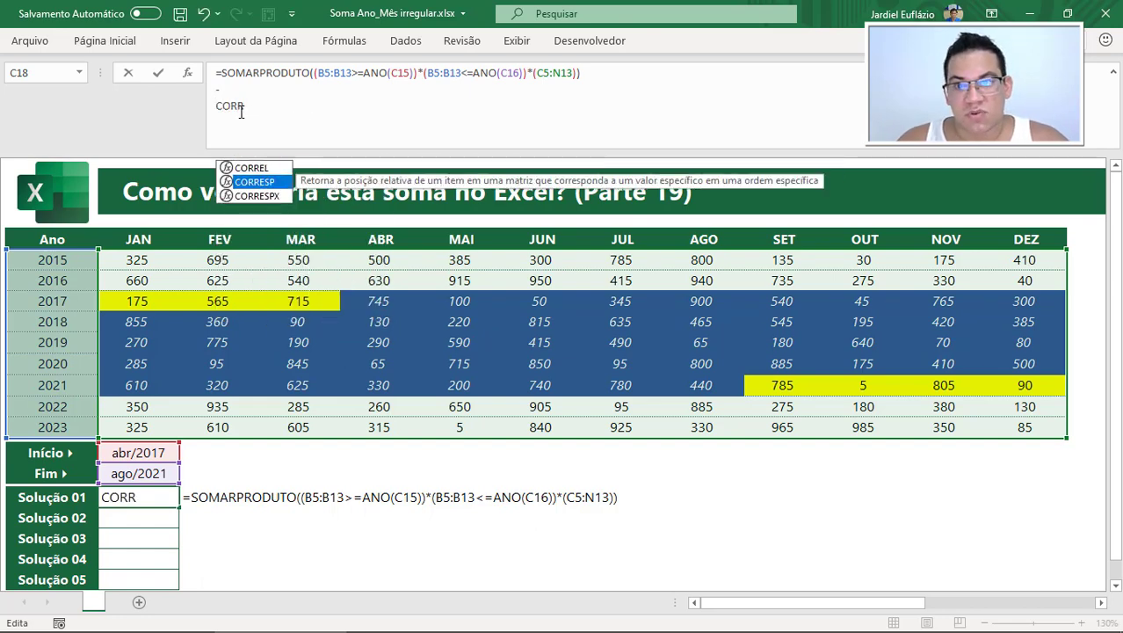
pyautogui.press('Tab')
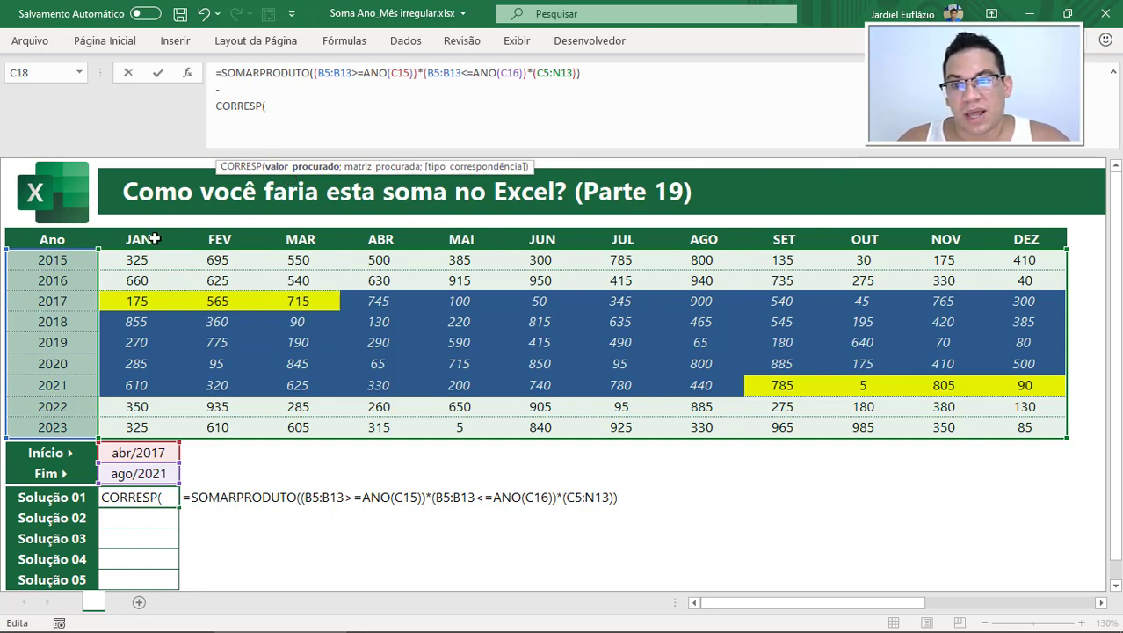
pyautogui.moveTo(155, 239); pyautogui.dragTo(1025, 241)
pyautogui.write(';')
pyautogui.click(1028, 240)
pyautogui.hotkey('ctrl', 'shift', 'Left')
pyautogui.hotkey('shift', 'Right')
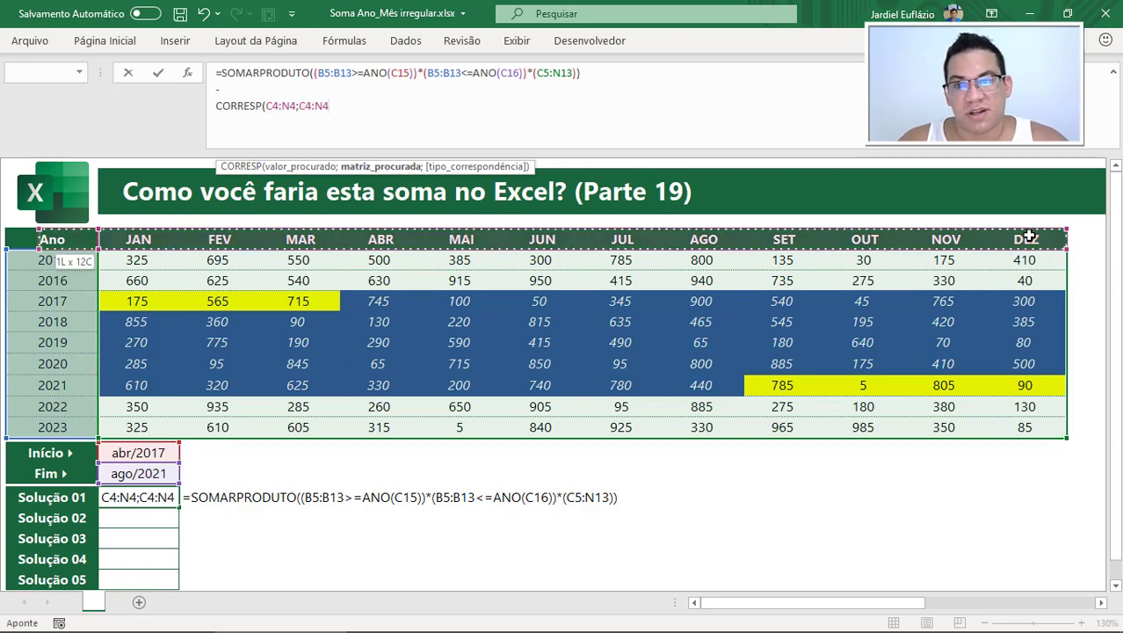
pyautogui.write(';0)')
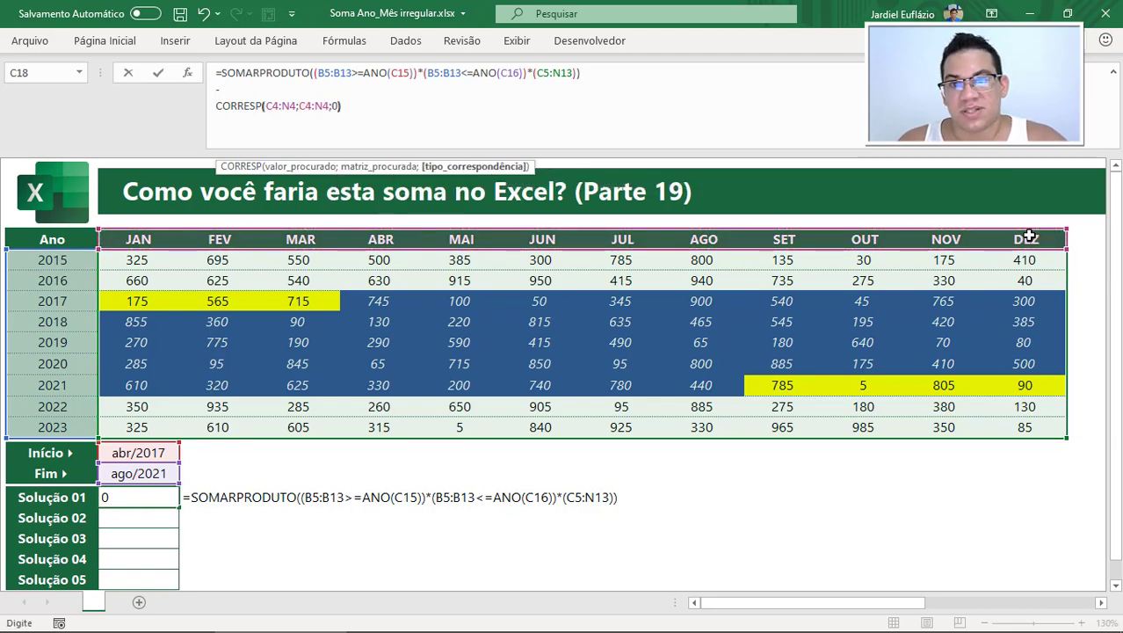
# Evaluate the CORRESP expression to examine its array of month positions, and restore the formula text
pyautogui.moveTo(212, 106); pyautogui.dragTo(342, 106)
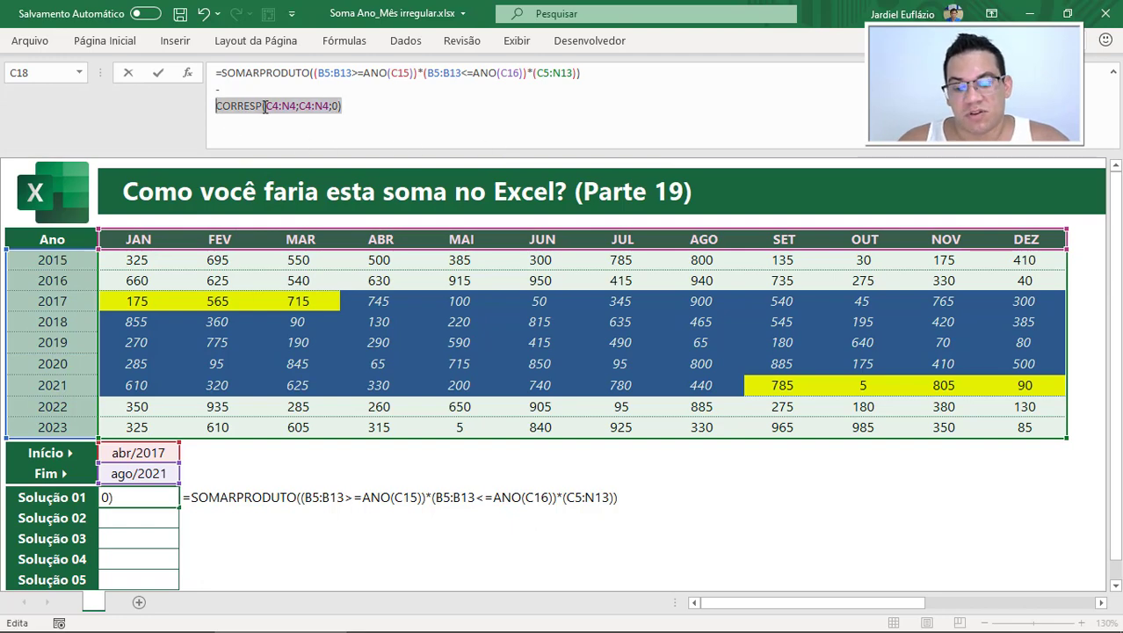
pyautogui.press('F9')
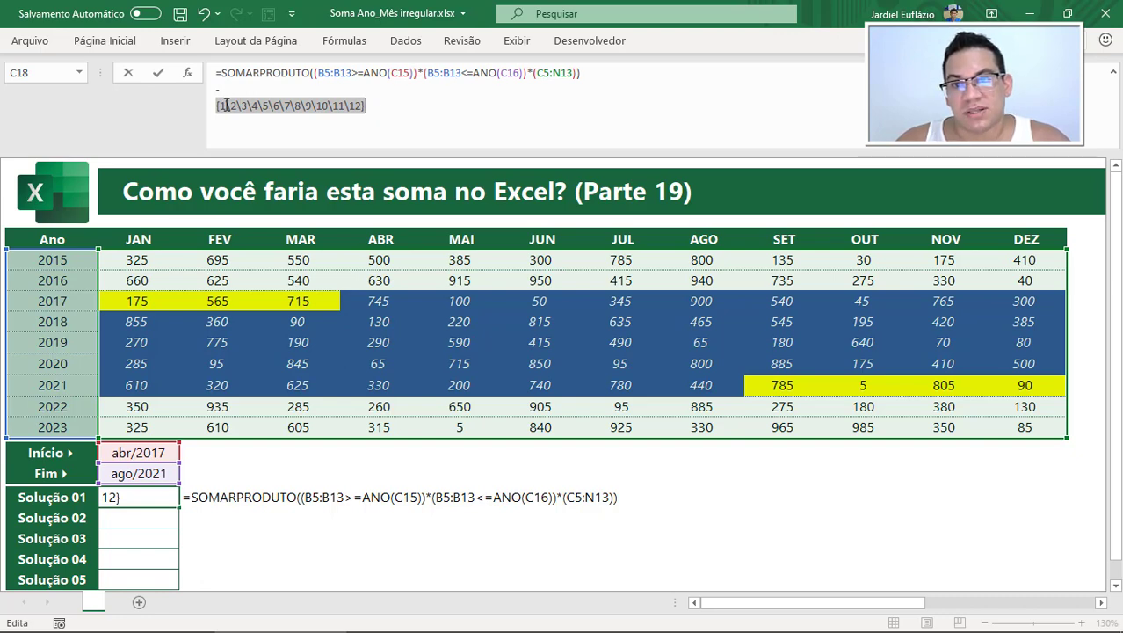
pyautogui.hotkey('ctrl', 'z')
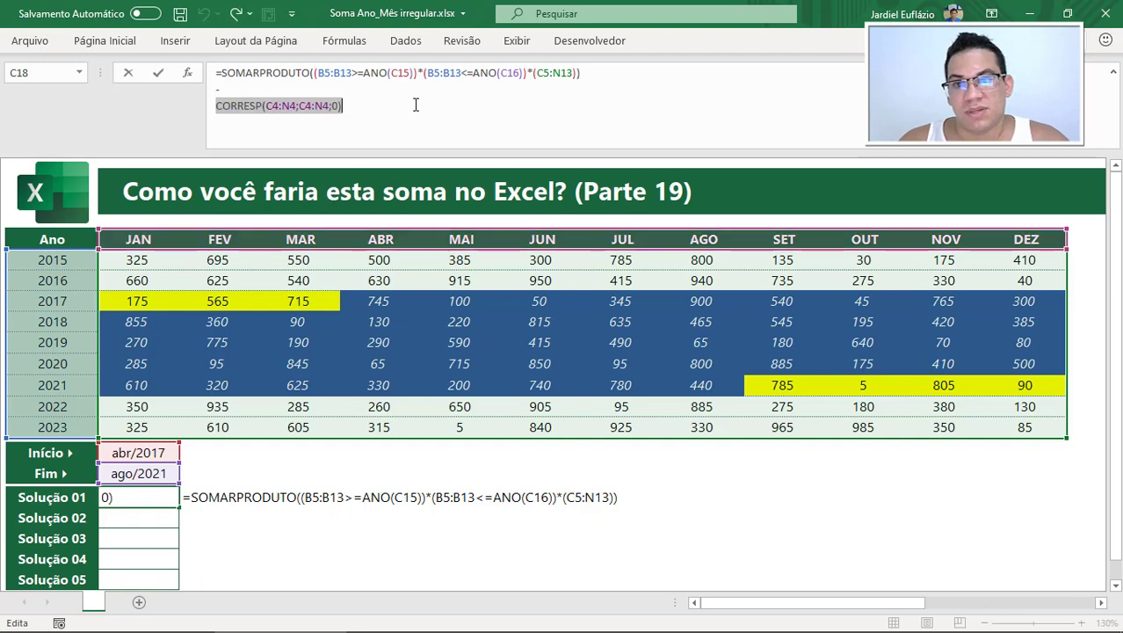
pyautogui.moveTo(345, 105); pyautogui.dragTo(216, 107)
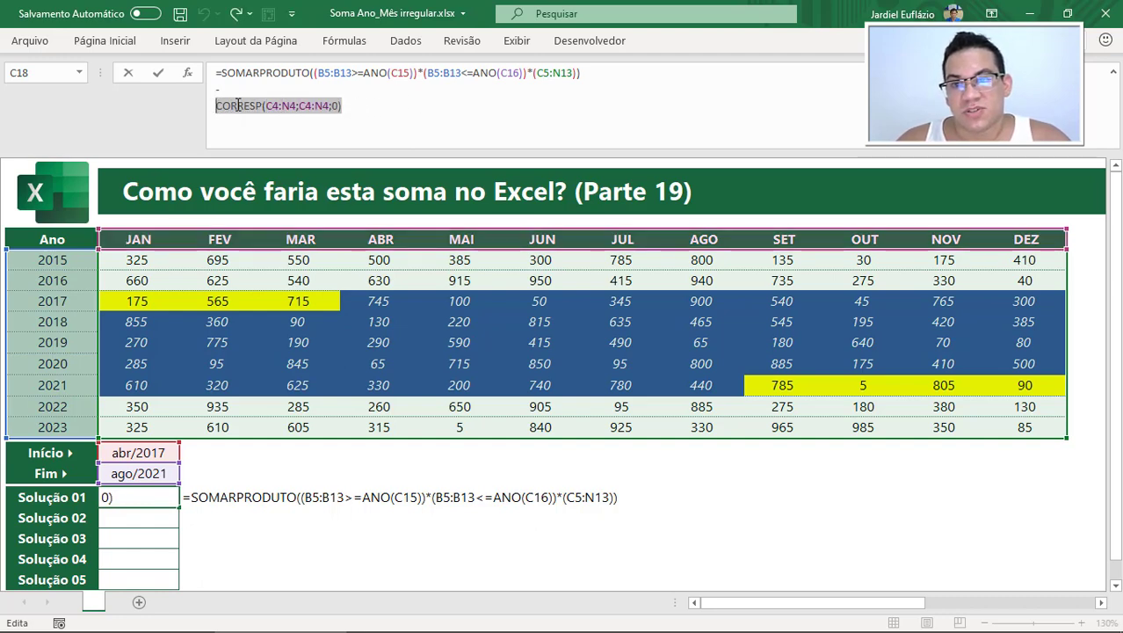
pyautogui.click(384, 104)
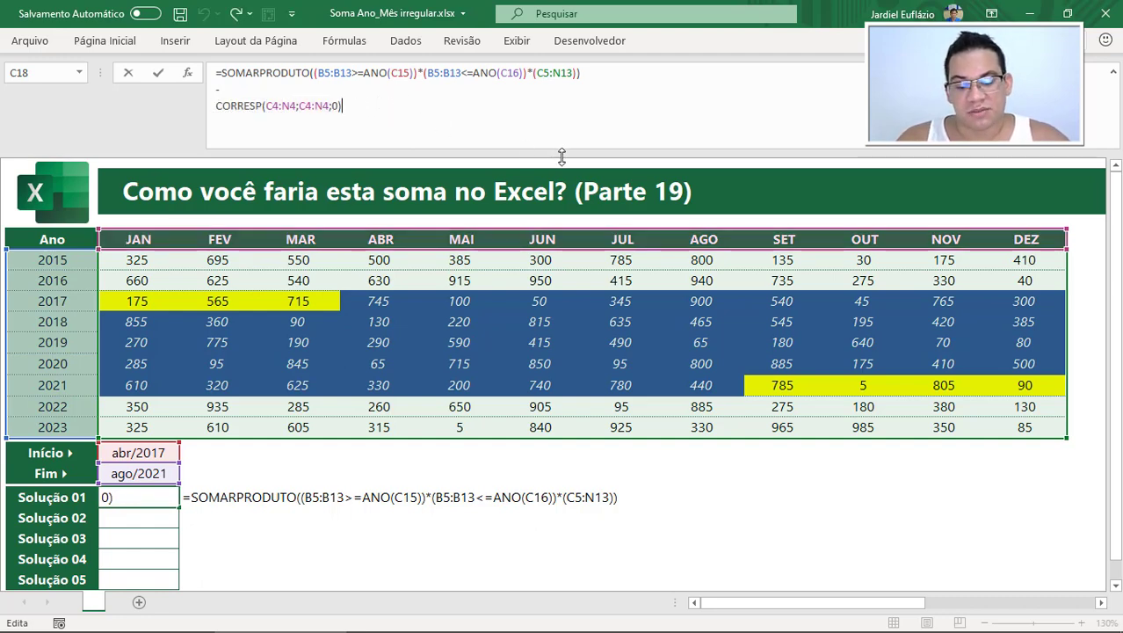
# Extend the CORRESP expression with the condition <MÊS(C15), comparing month positions with the start month
pyautogui.write('<')
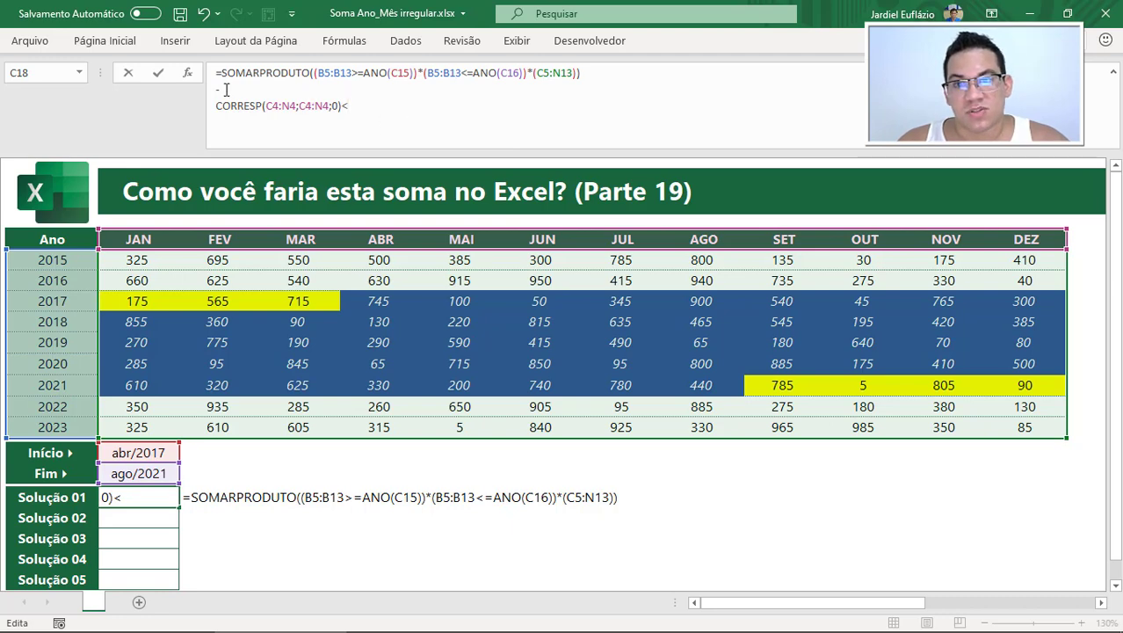
pyautogui.moveTo(215, 89); pyautogui.dragTo(352, 105)
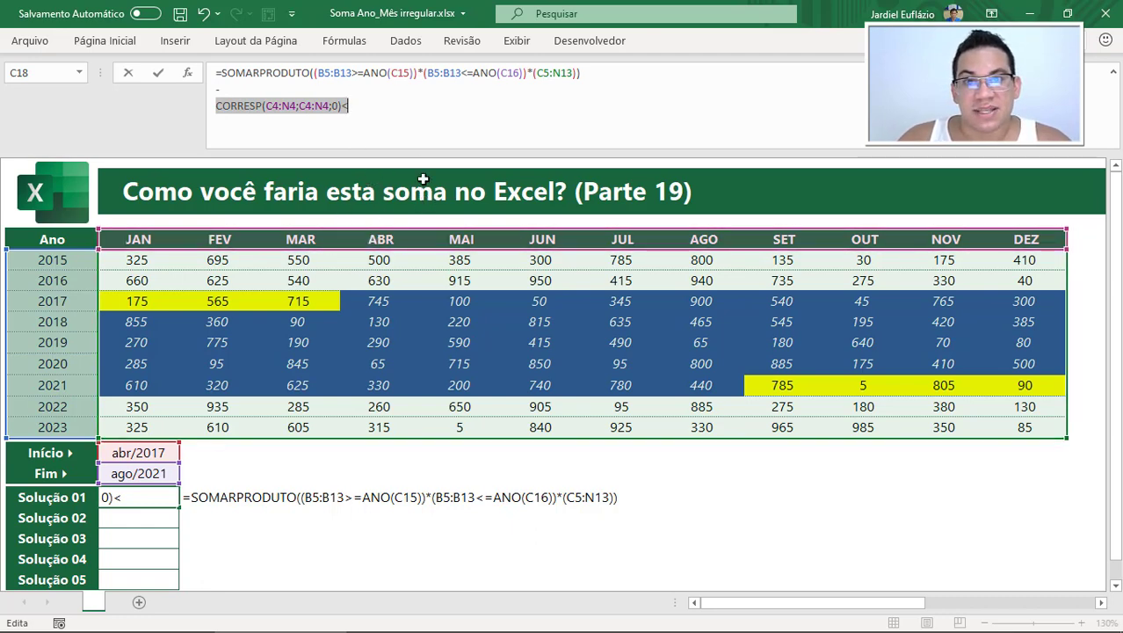
pyautogui.click(383, 110)
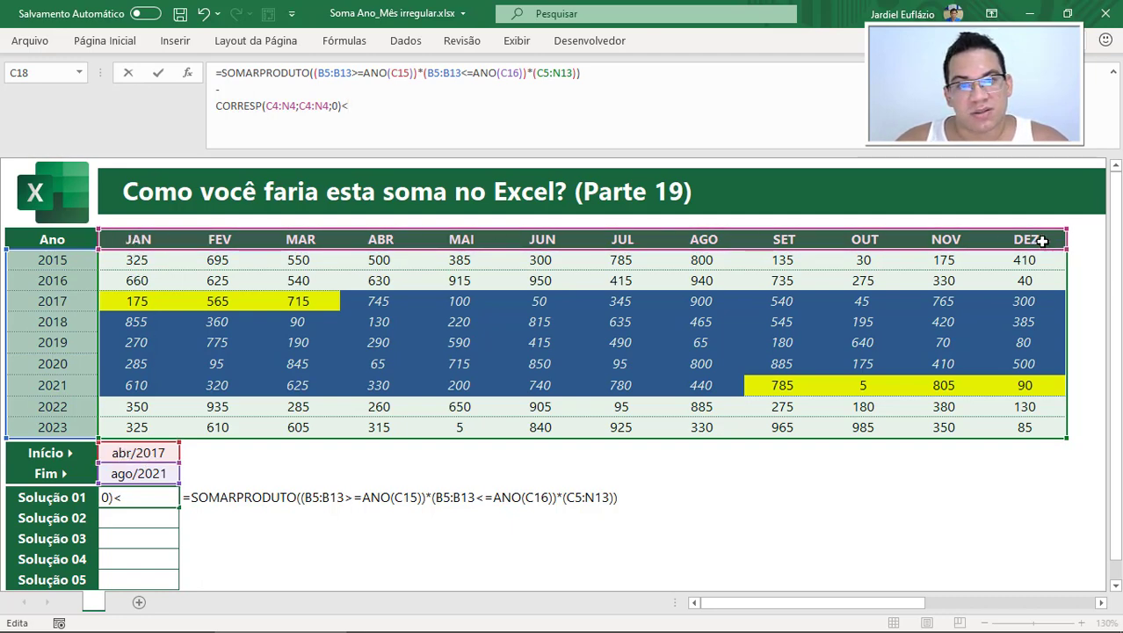
pyautogui.write('M')
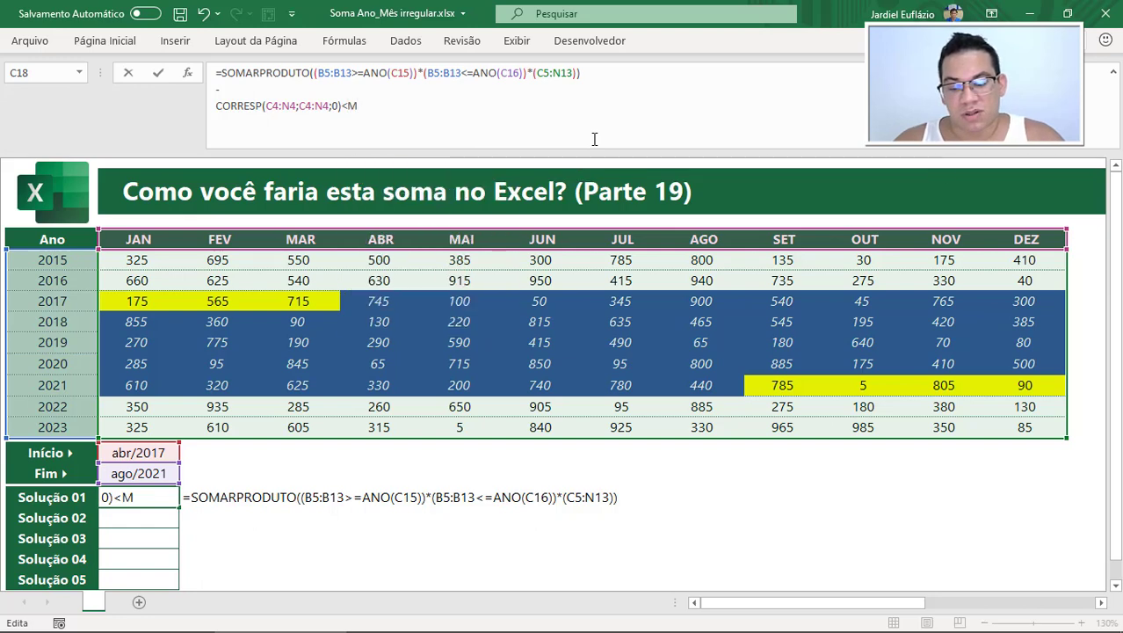
pyautogui.write('ÊS(')
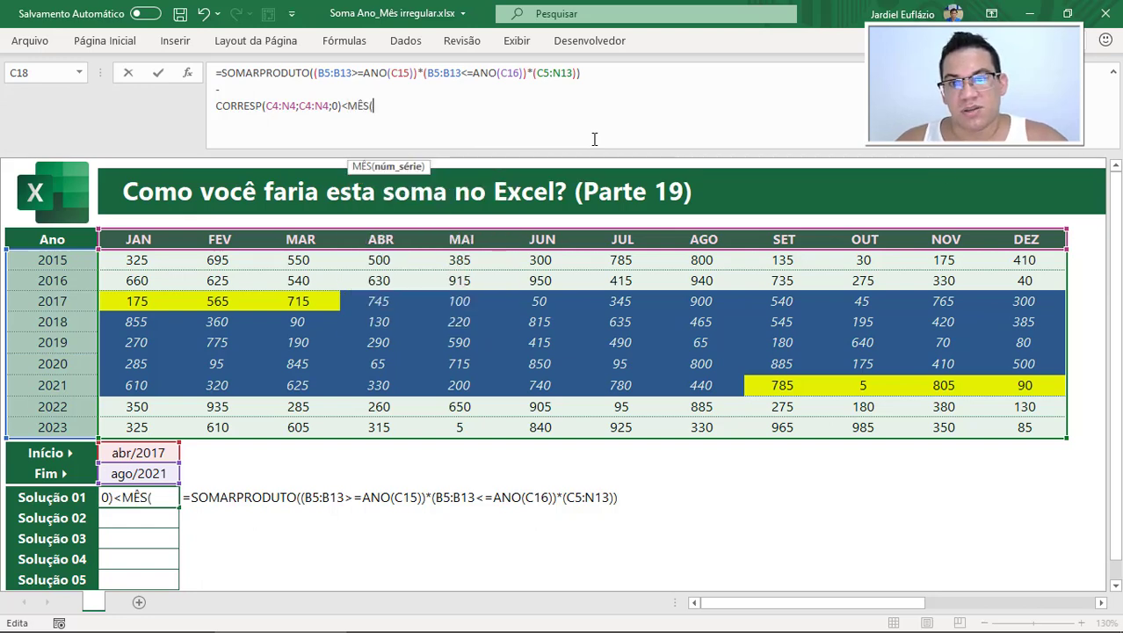
pyautogui.click(138, 451)
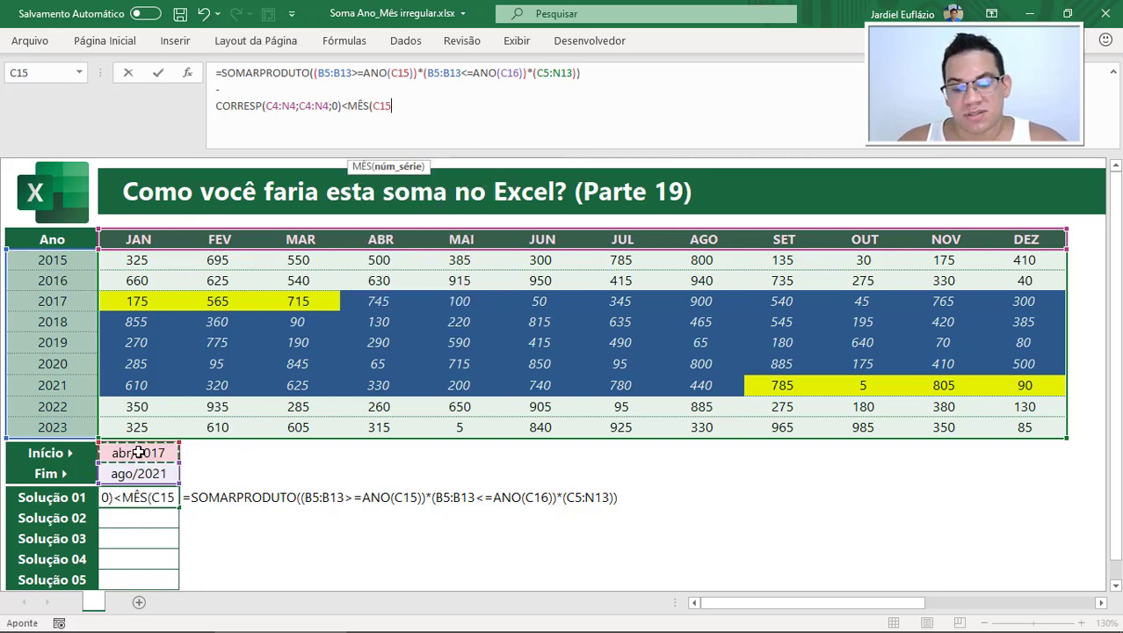
pyautogui.write(')')
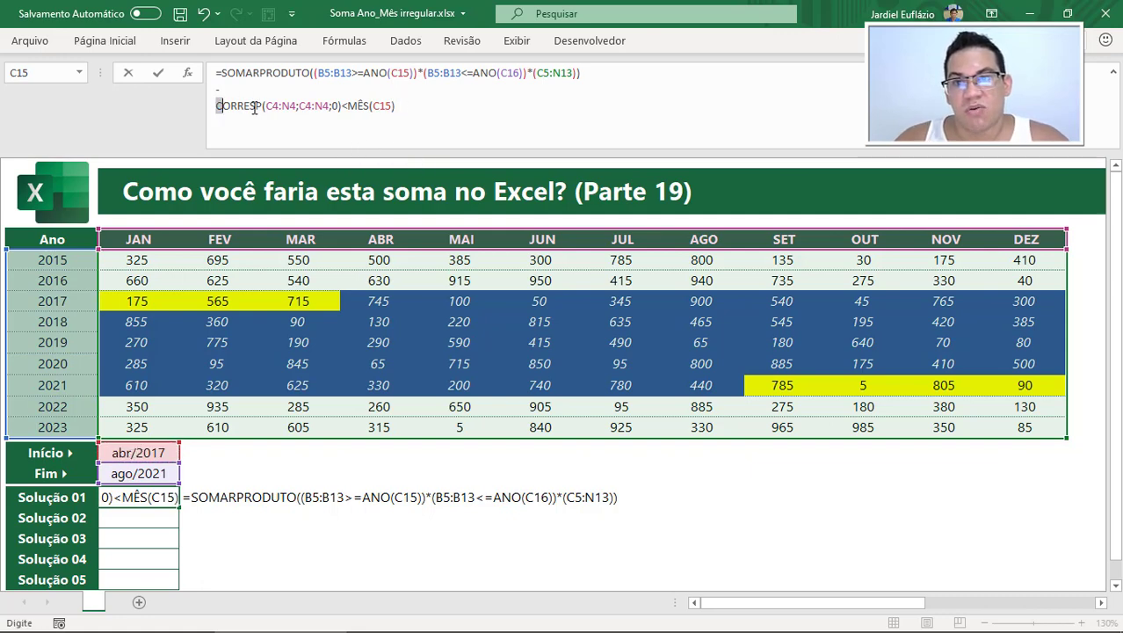
# Evaluate the CORRESP comparison with MÊS(C15) to examine its logical array across the months, and restore the formula text
pyautogui.moveTo(217, 106); pyautogui.dragTo(434, 105)
pyautogui.press('F9')
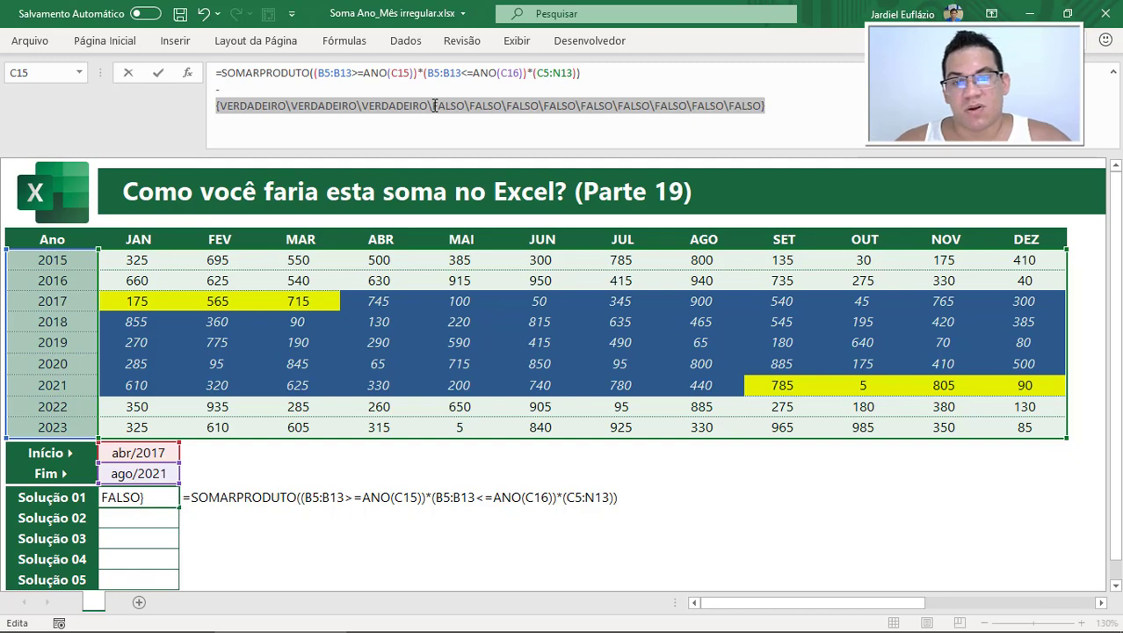
pyautogui.click(248, 106)
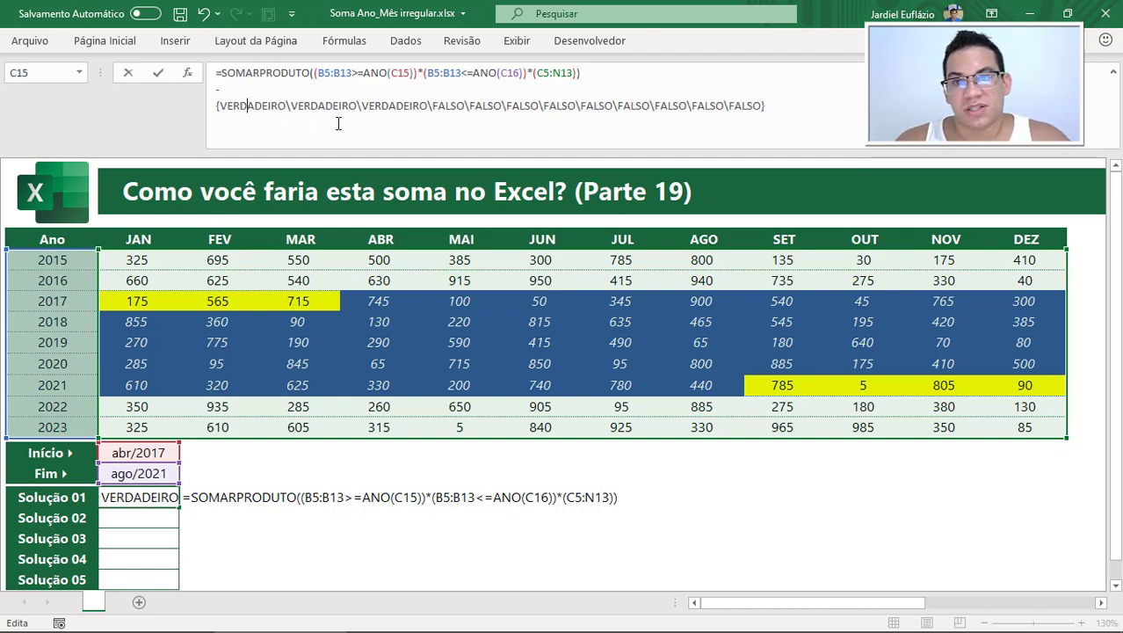
pyautogui.click(336, 110)
pyautogui.click(397, 106)
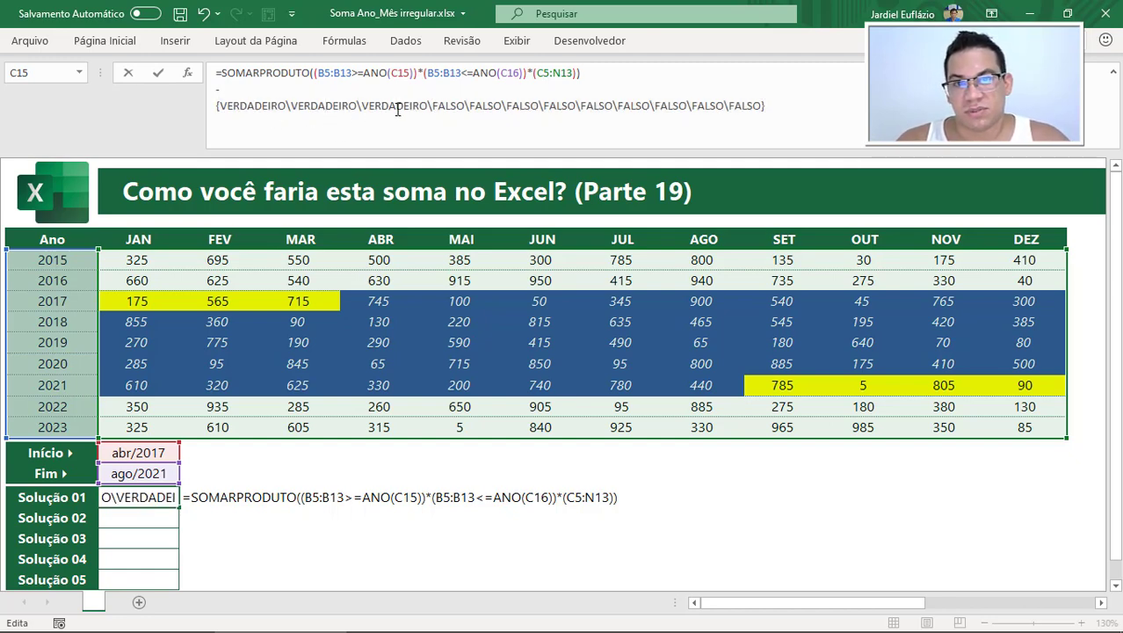
pyautogui.moveTo(431, 106); pyautogui.dragTo(761, 106)
pyautogui.hotkey('ctrl', 'z')
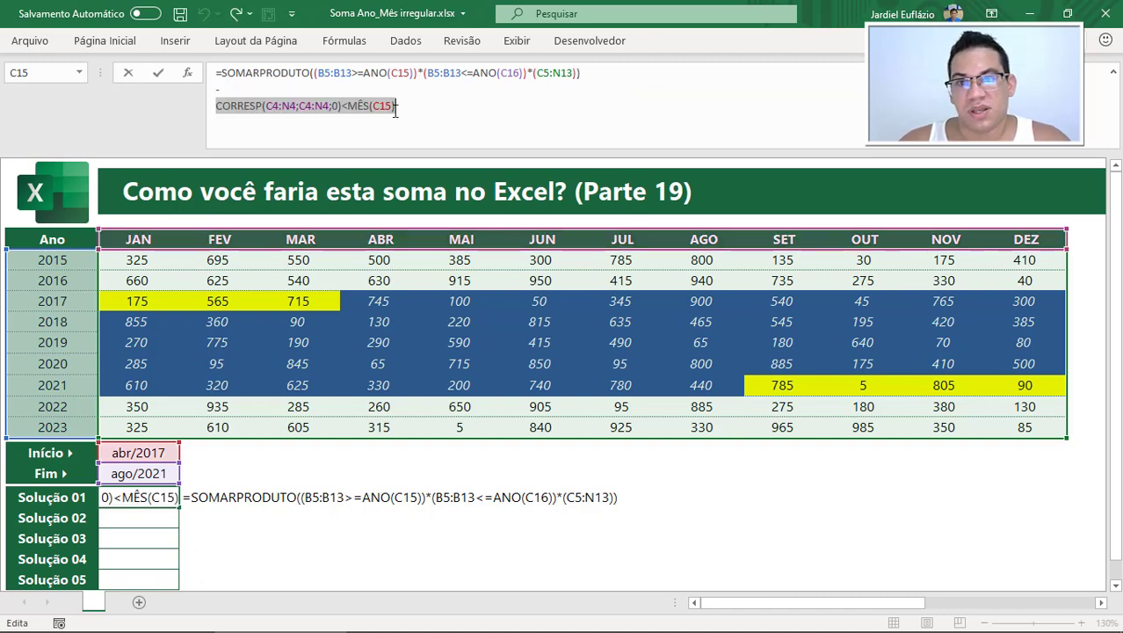
# Append a multiplication operator after MÊS(C15), re-evaluate the comparison before it, and restore the formula text
pyautogui.click(458, 105)
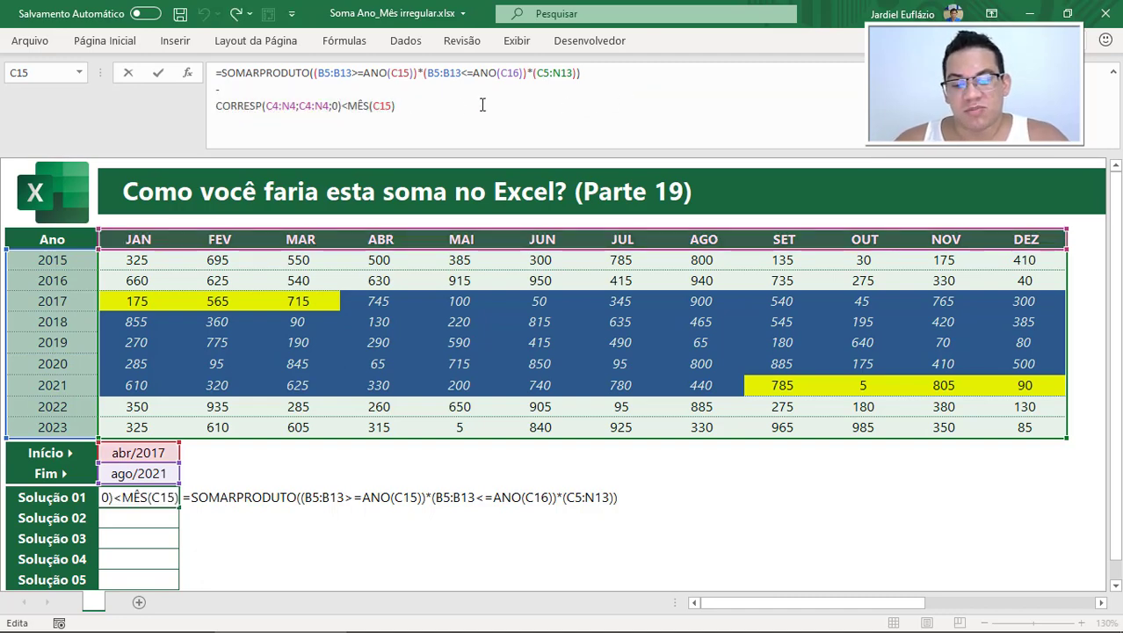
pyautogui.write('*')
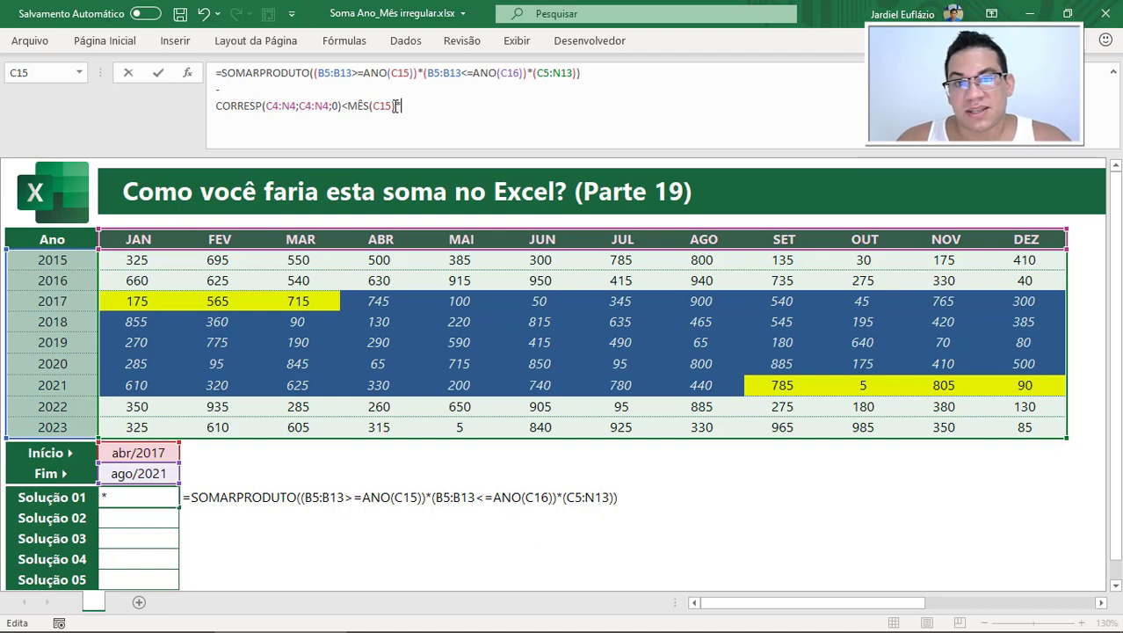
pyautogui.moveTo(397, 105); pyautogui.dragTo(219, 105)
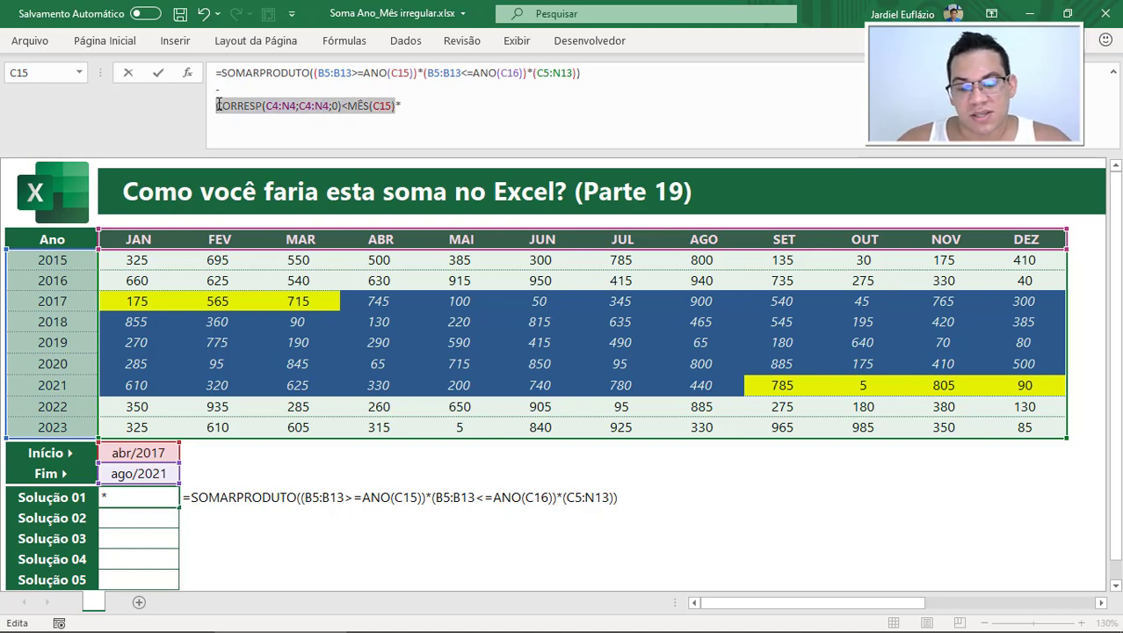
pyautogui.press('F9')
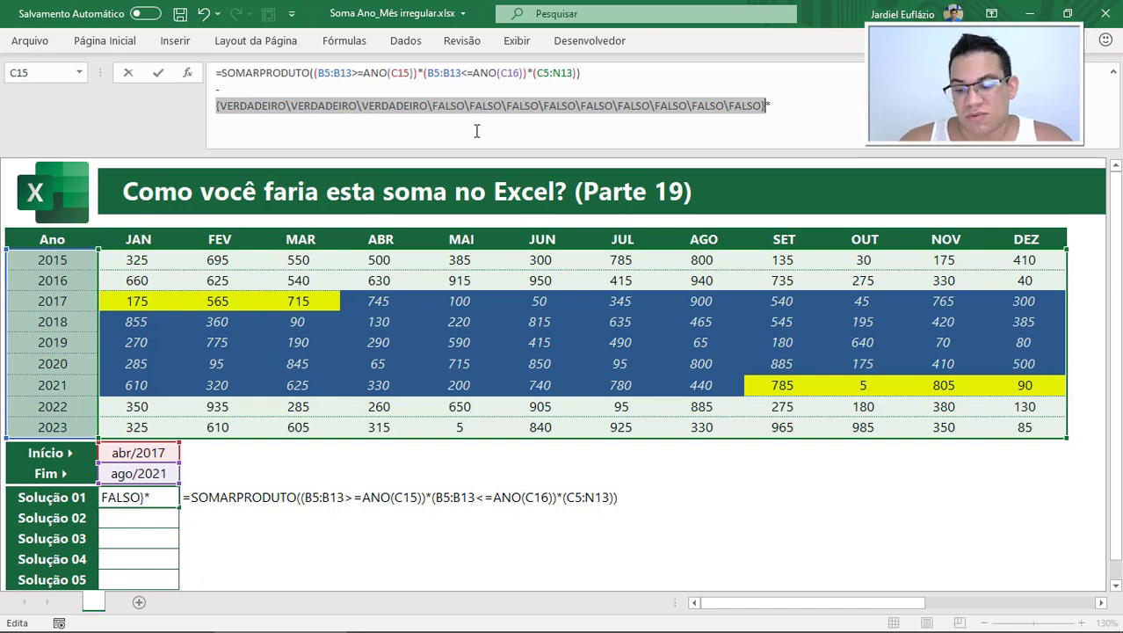
pyautogui.hotkey('ctrl', 'z')
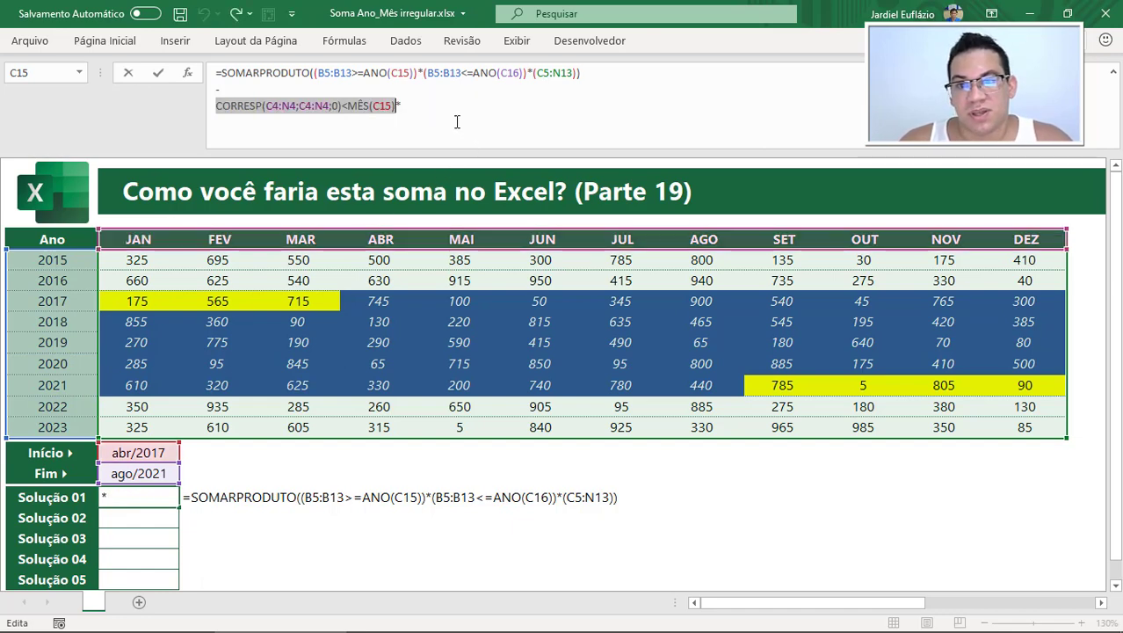
# Begin an ÍNDICE function as the second factor, with the value range C5:N13 as its matrix
pyautogui.click(427, 108)
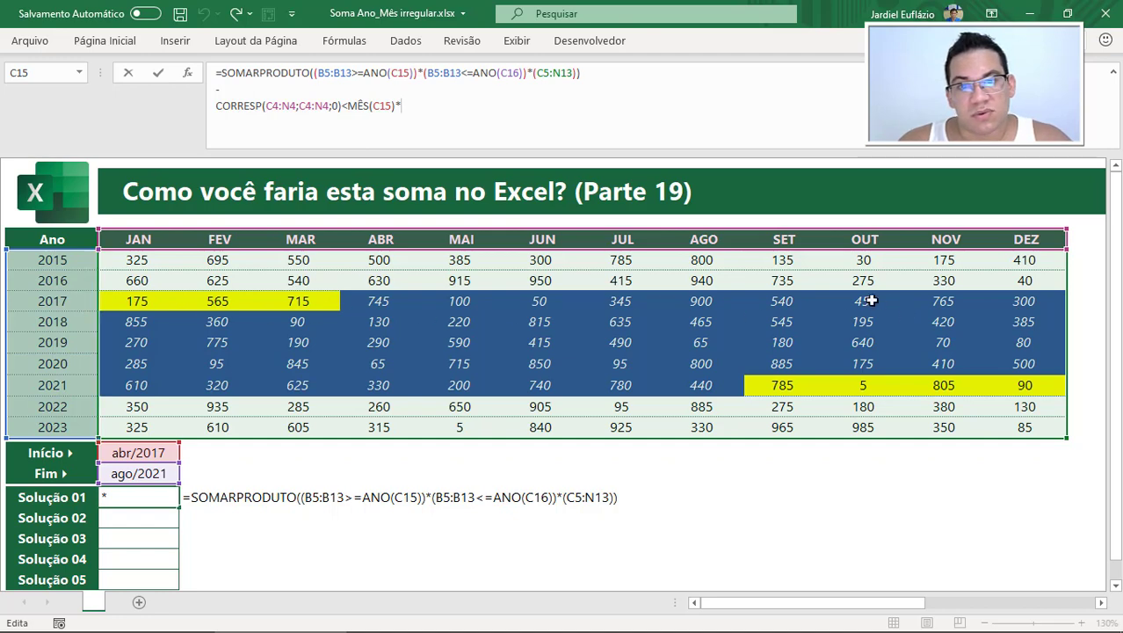
pyautogui.write('IND')
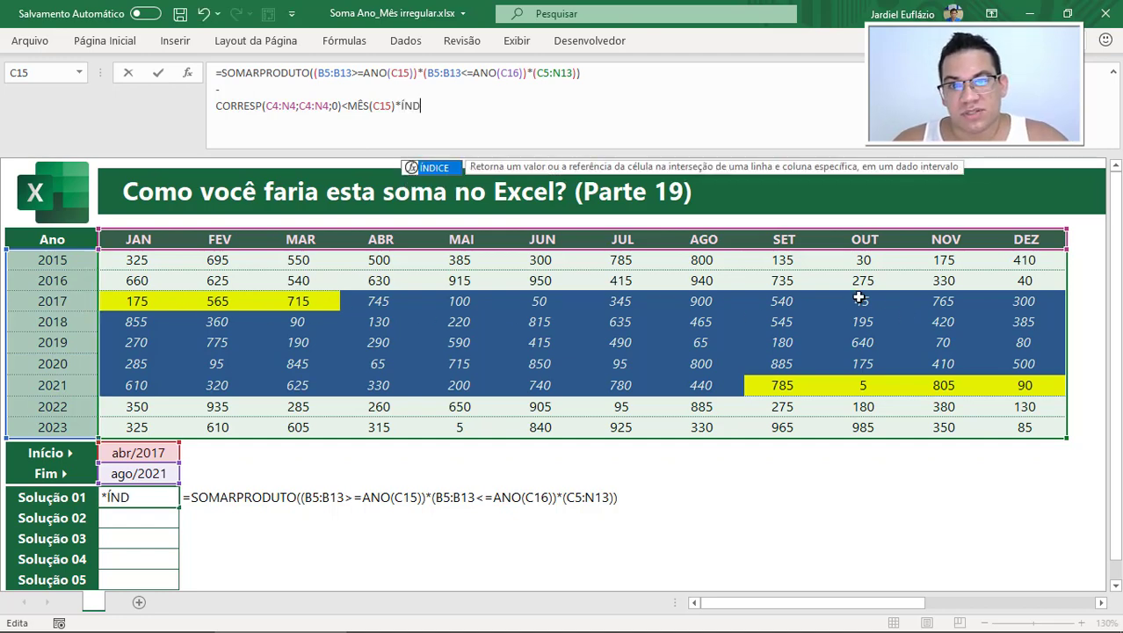
pyautogui.press('Tab')
pyautogui.click(136, 257)
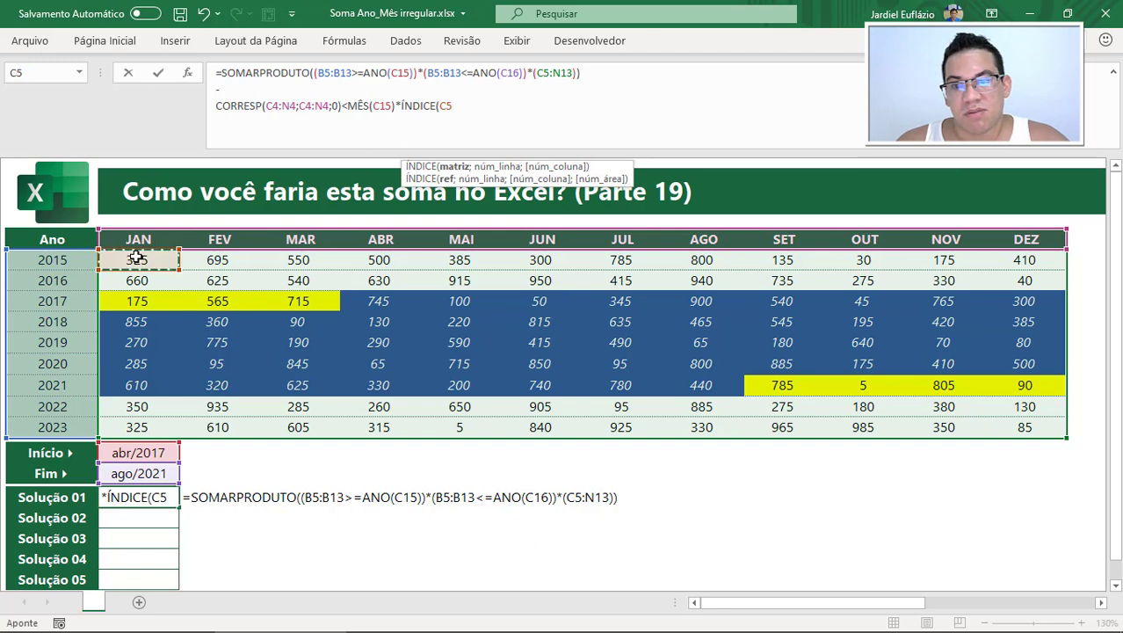
pyautogui.hotkey('ctrl', 'shift', 'Right')
pyautogui.hotkey('ctrl', 'shift', 'Down')
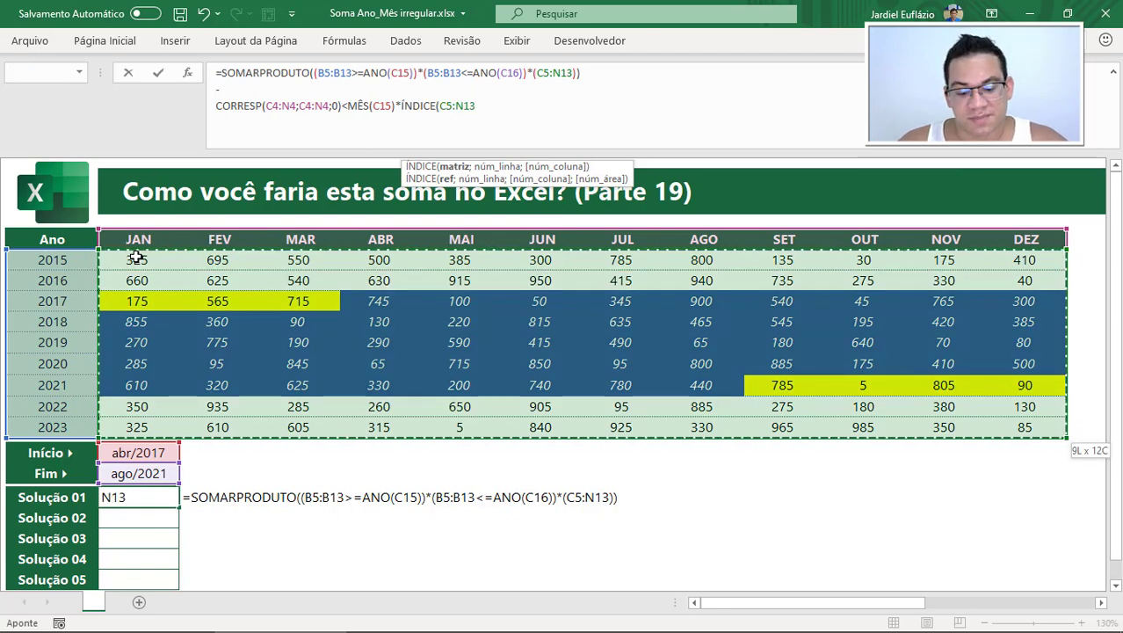
pyautogui.write(';')
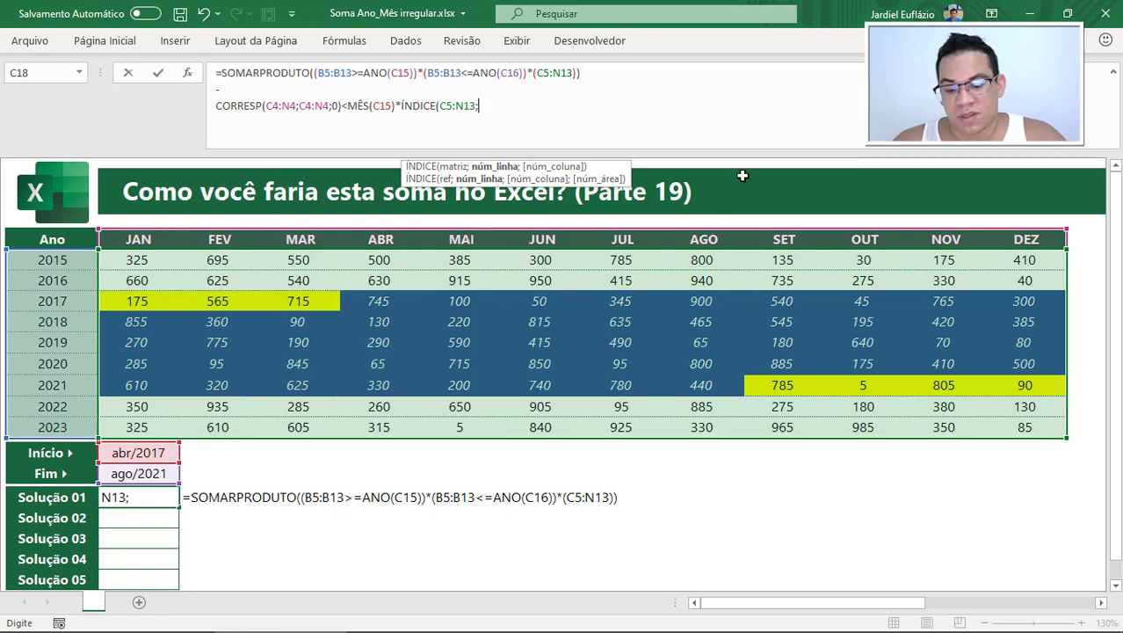
# Enter ANO(C15) as the ÍNDICE row argument, evaluate it, and restore the function text
pyautogui.write('ANO(')
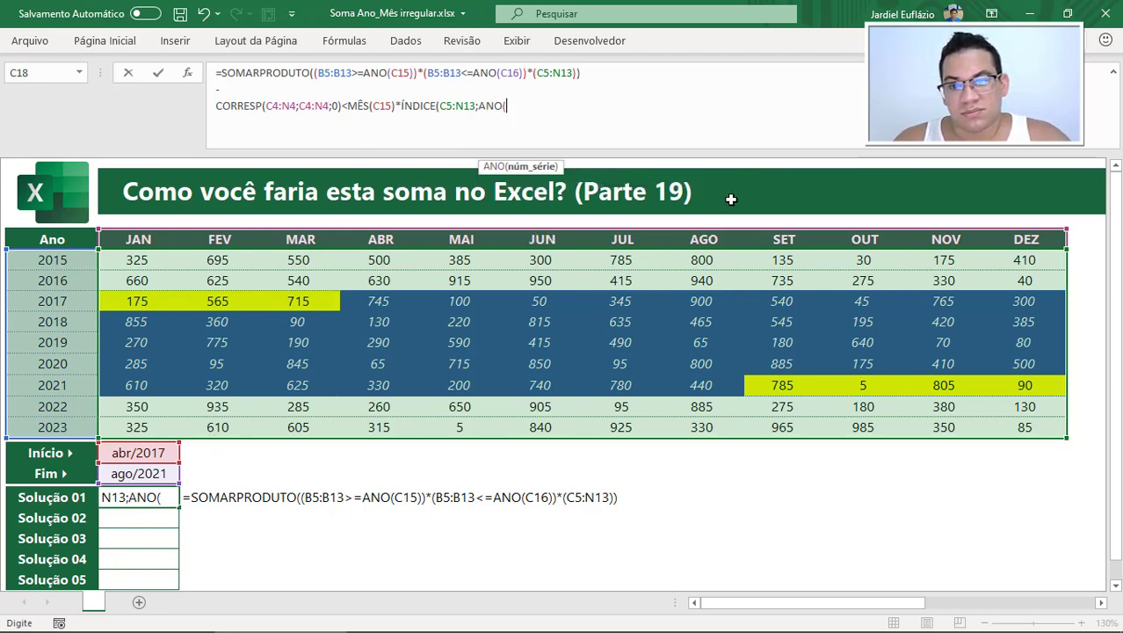
pyautogui.click(159, 453)
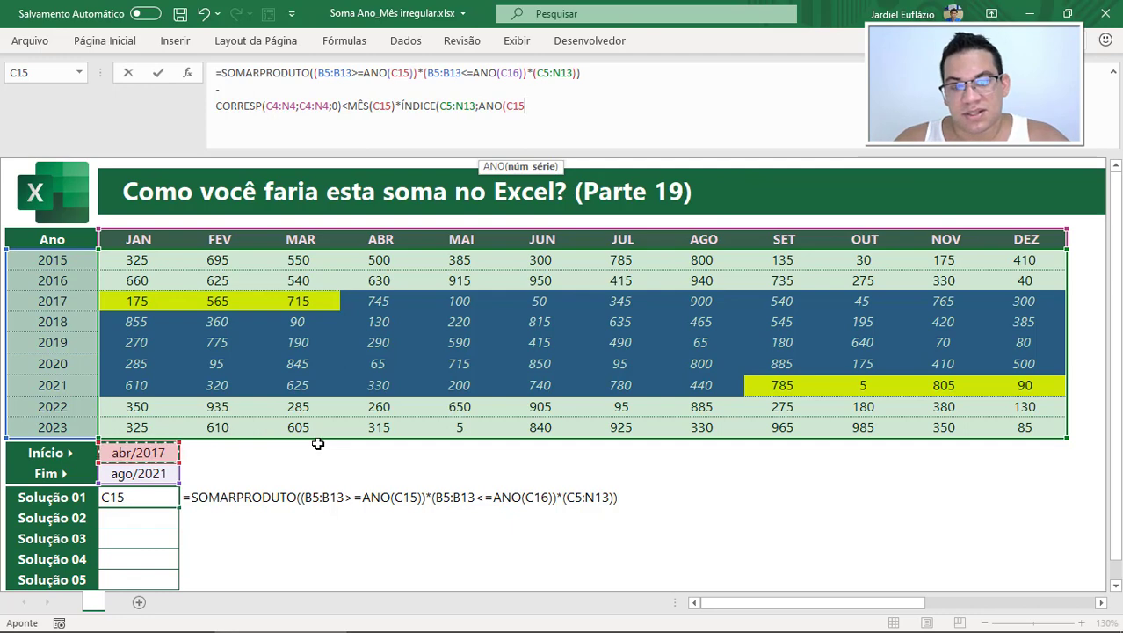
pyautogui.write(')')
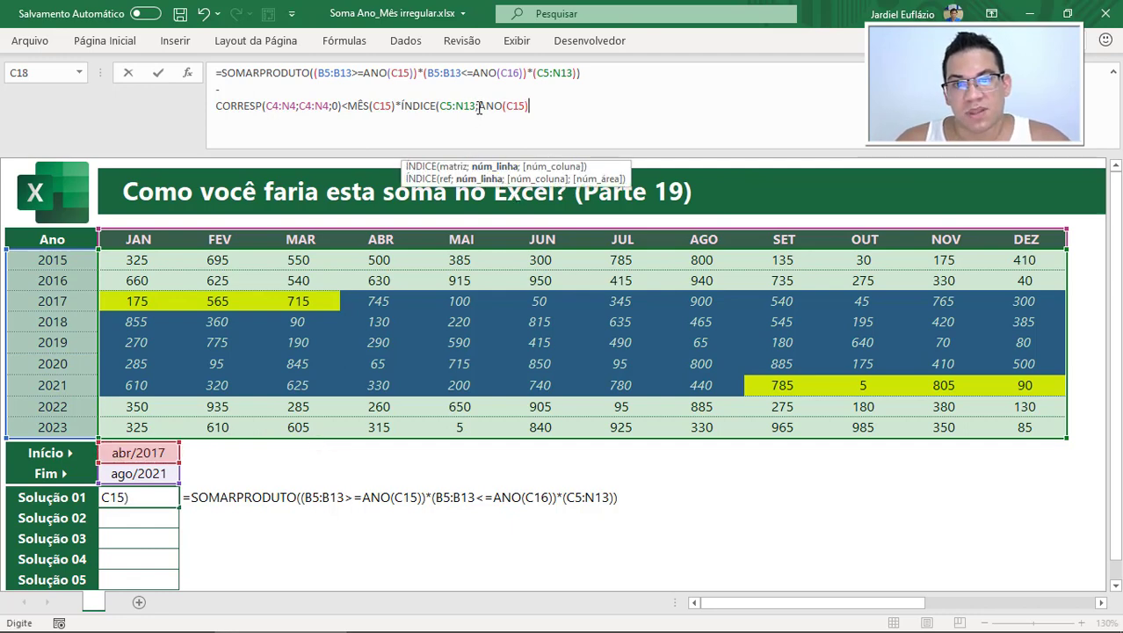
pyautogui.moveTo(479, 106); pyautogui.dragTo(493, 124)
pyautogui.press('F9')
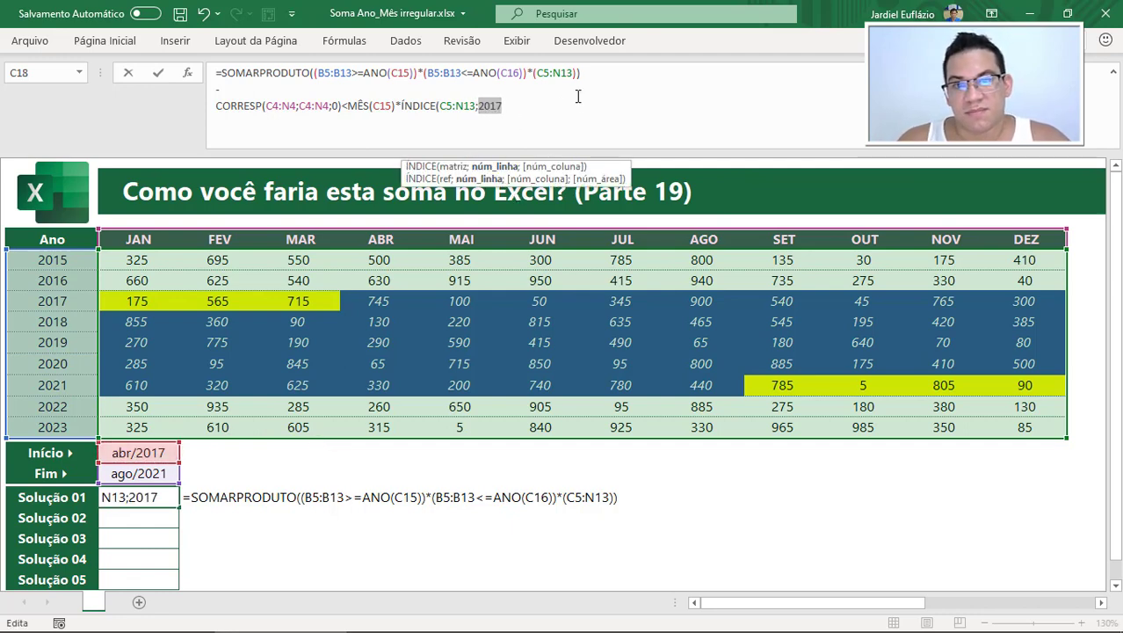
pyautogui.hotkey('ctrl', 'z')
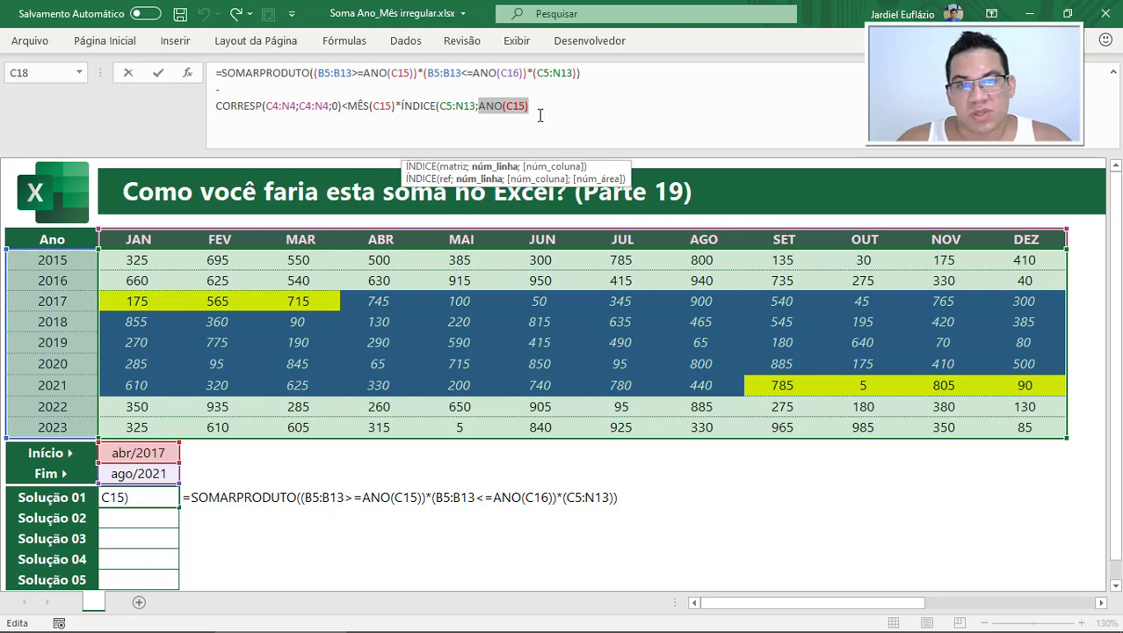
# Wrap ANO(C15) in a CORRESP that looks up the start year in B5:B13 with match type 0
pyautogui.click(479, 105)
pyautogui.write('CORR')
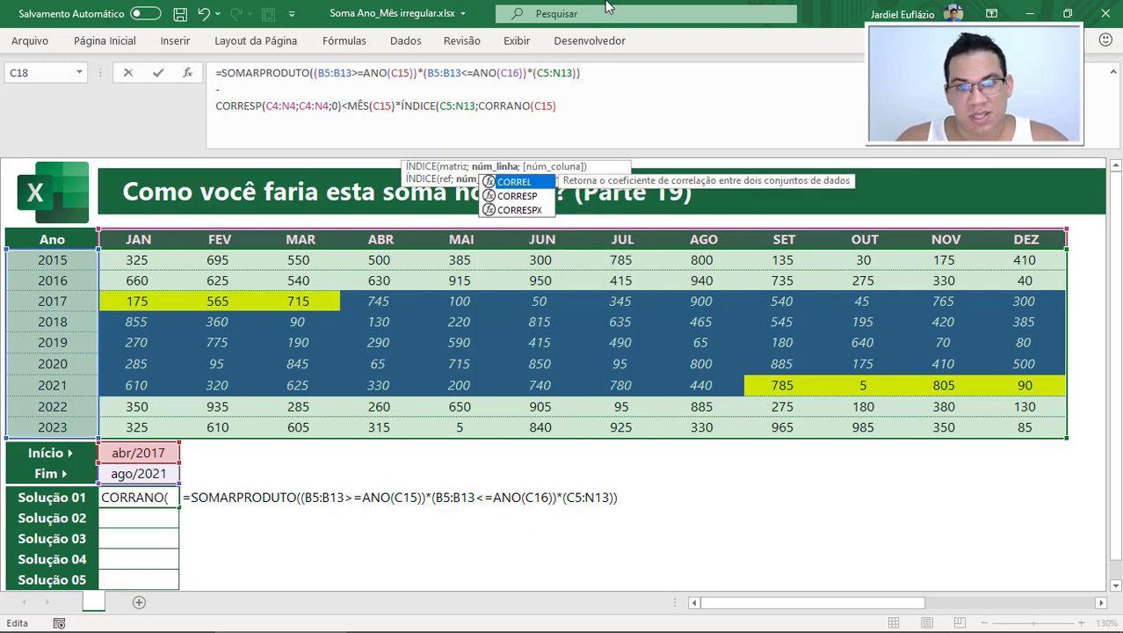
pyautogui.press('Down')
pyautogui.press('Tab')
pyautogui.doubleClick(598, 106)
pyautogui.click(616, 106)
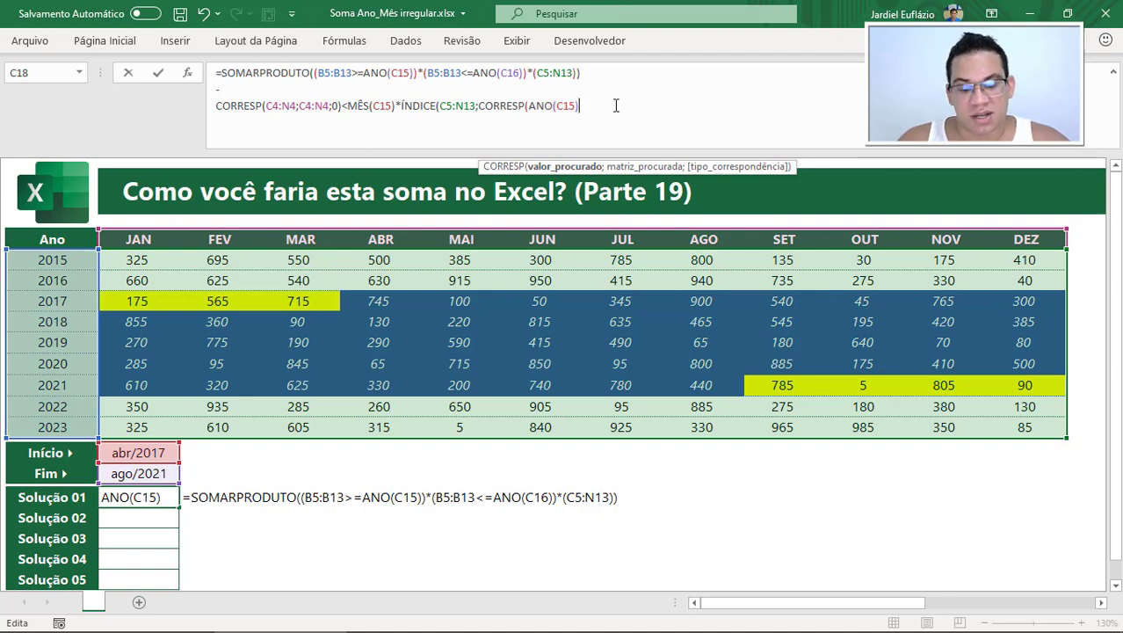
pyautogui.write(';')
pyautogui.click(60, 259)
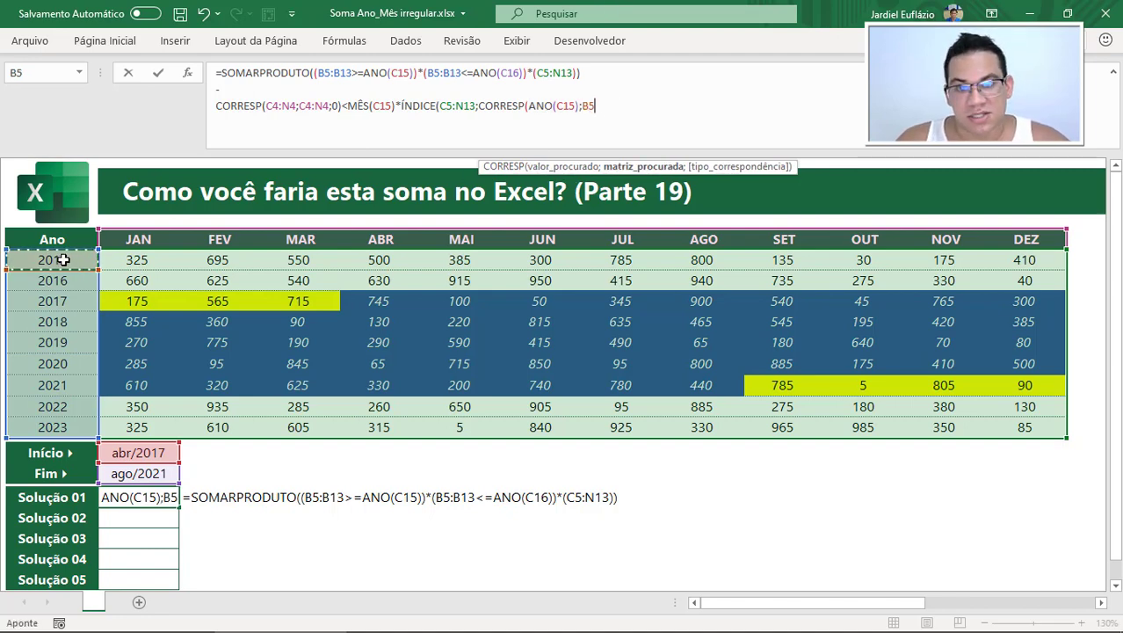
pyautogui.hotkey('ctrl', 'shift', 'Down')
pyautogui.write(';0)')
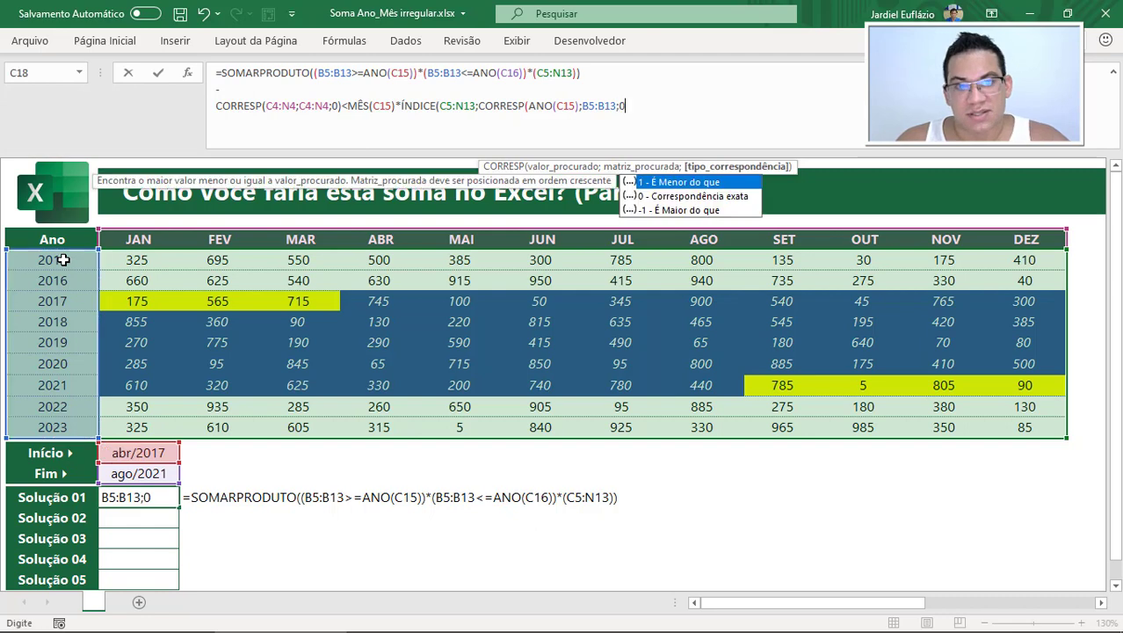
# Evaluate the CORRESP row argument, restore its text, and close ÍNDICE with an empty column argument
pyautogui.keyDown('shift'); pyautogui.click(479, 105); pyautogui.keyUp('shift')
pyautogui.write('3')
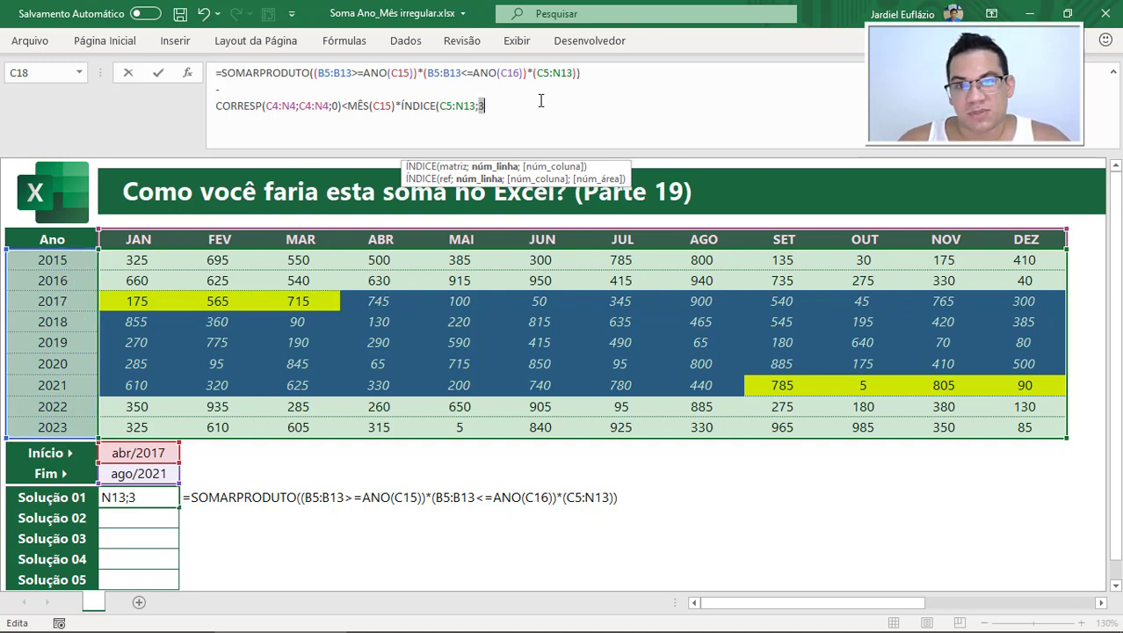
pyautogui.hotkey('ctrl', 'z')
pyautogui.click(664, 106)
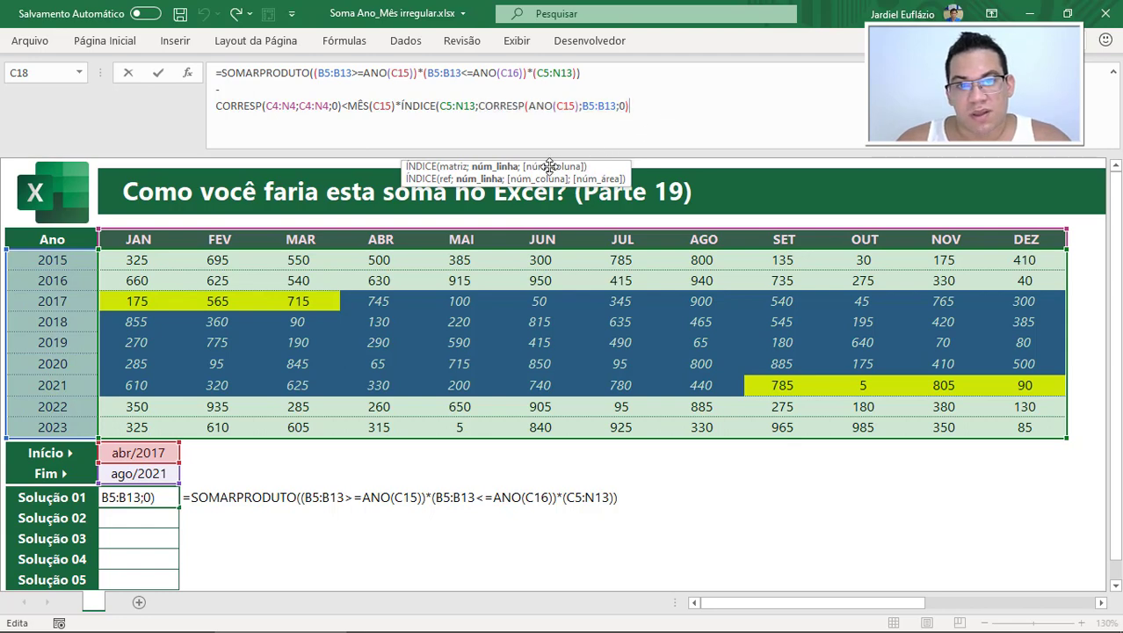
pyautogui.write(';')
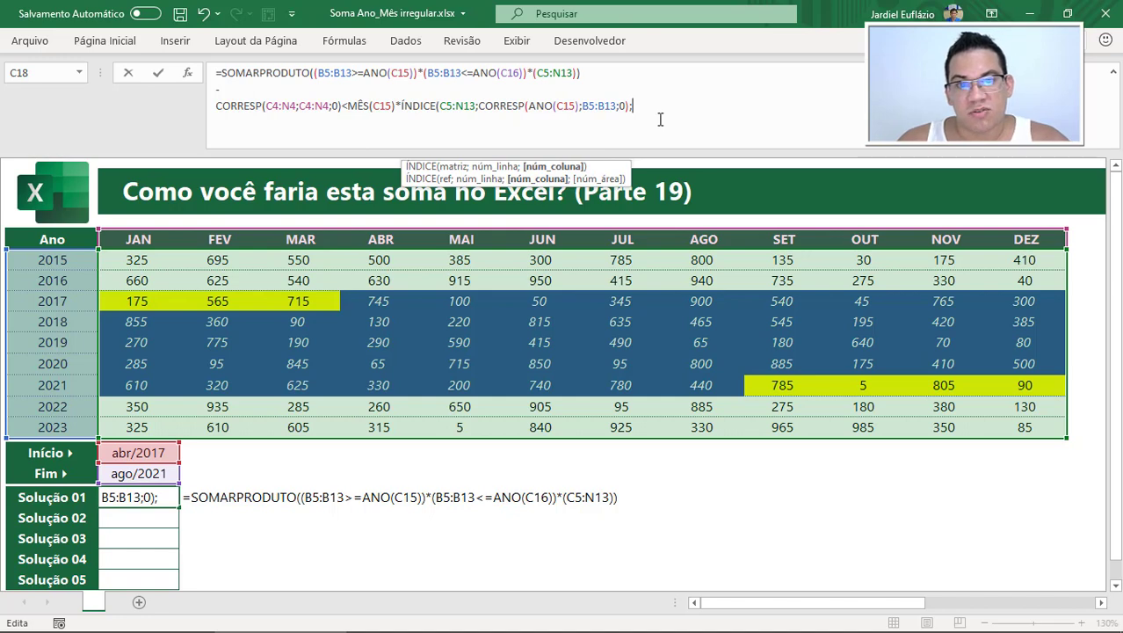
pyautogui.write(')')
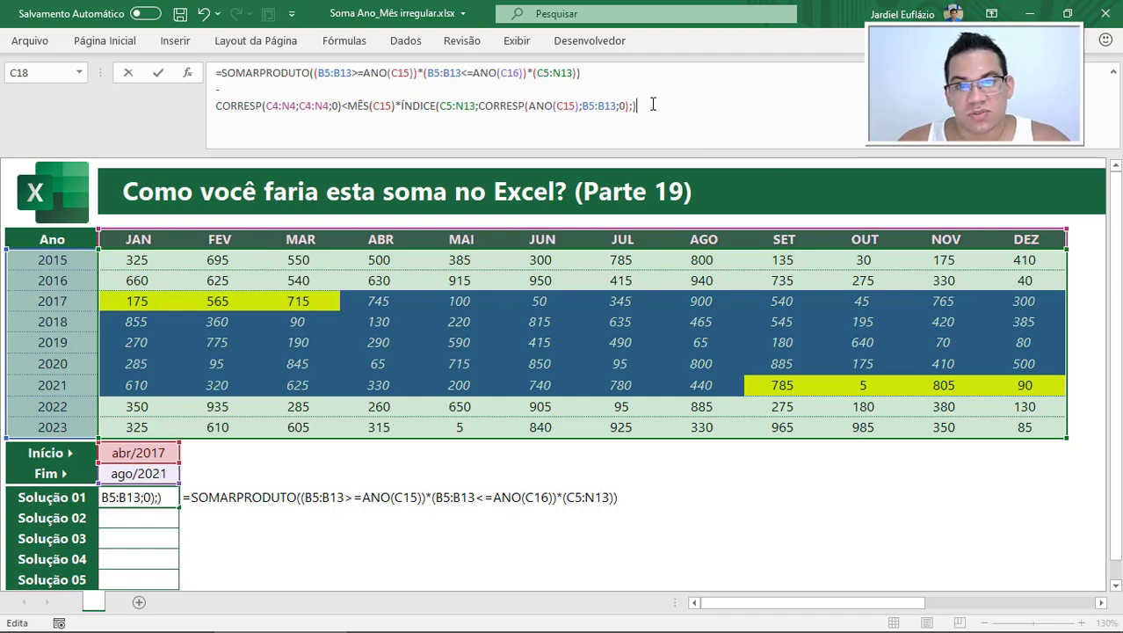
# Evaluate the ÍNDICE function, examine the returned monthly values against the 2017 row, and restore the function text
pyautogui.moveTo(653, 104); pyautogui.dragTo(404, 105)
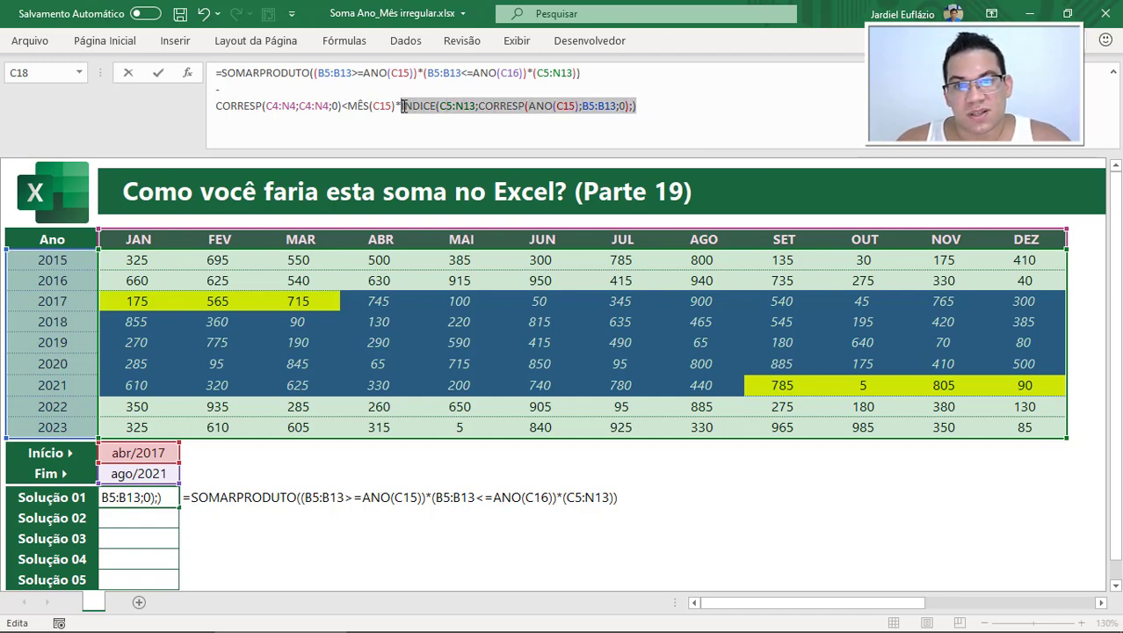
pyautogui.press('F9')
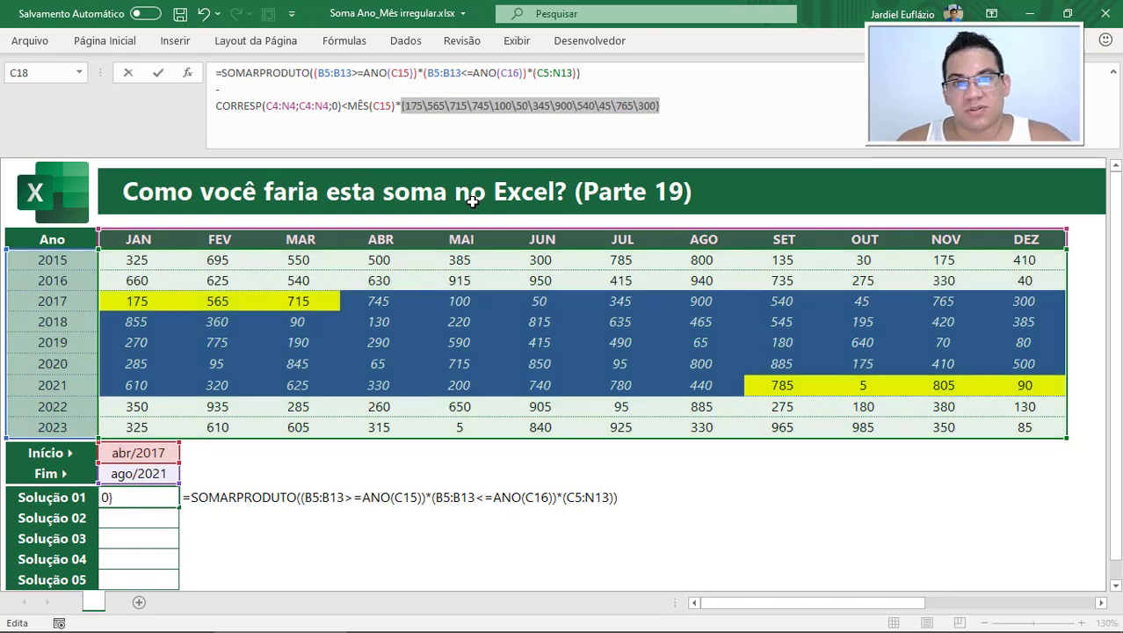
pyautogui.click(419, 106)
pyautogui.click(433, 106)
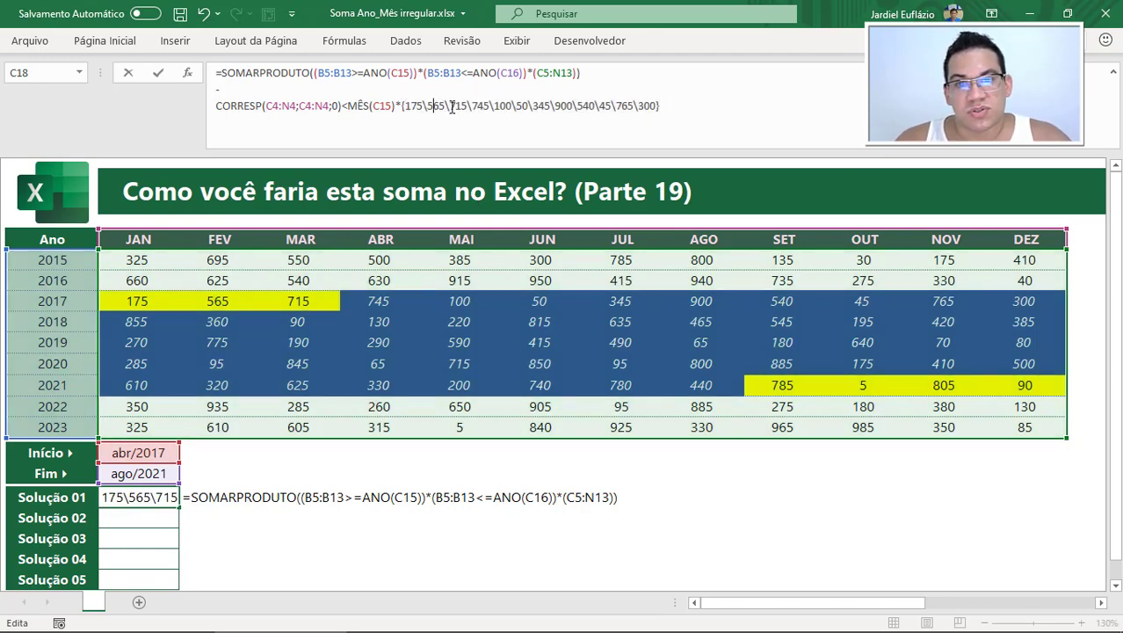
pyautogui.click(456, 106)
pyautogui.click(503, 105)
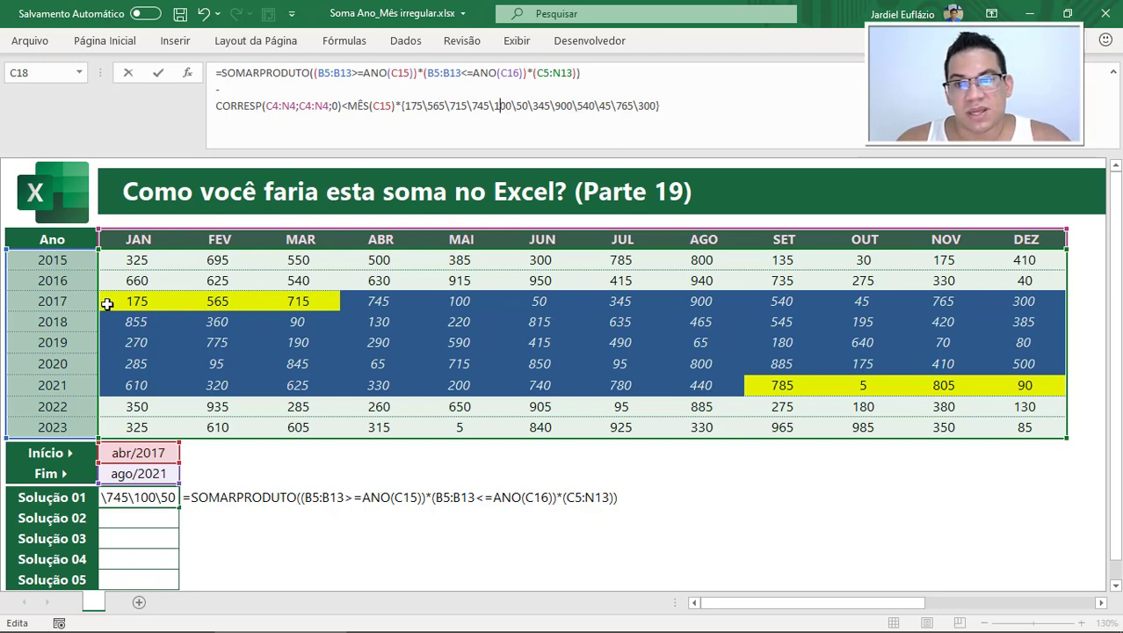
pyautogui.doubleClick(414, 106)
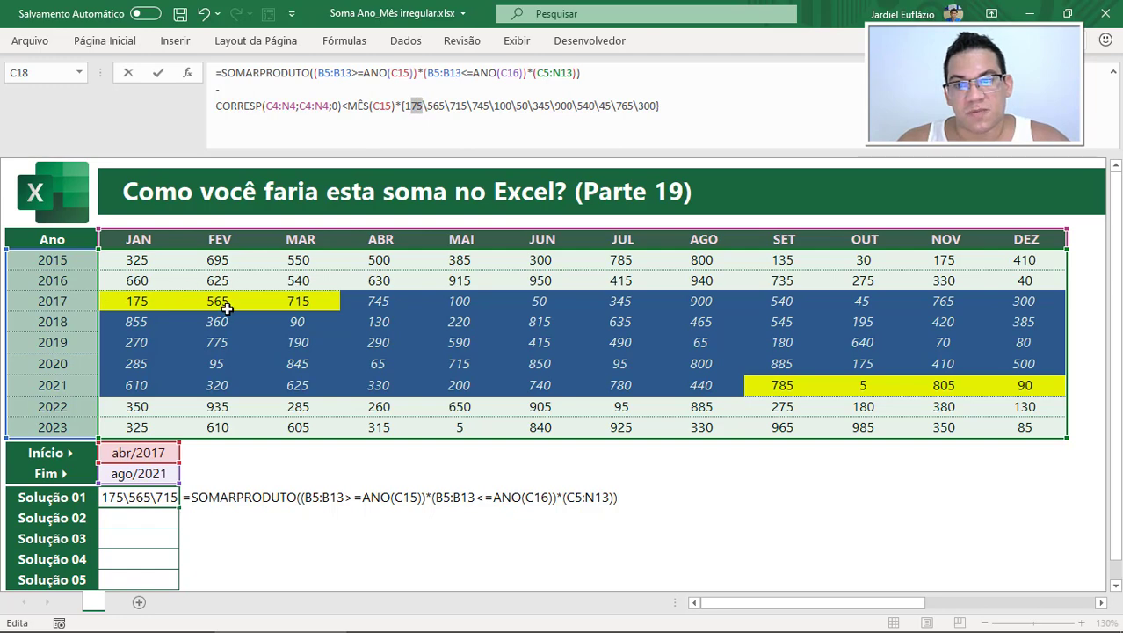
pyautogui.doubleClick(438, 106)
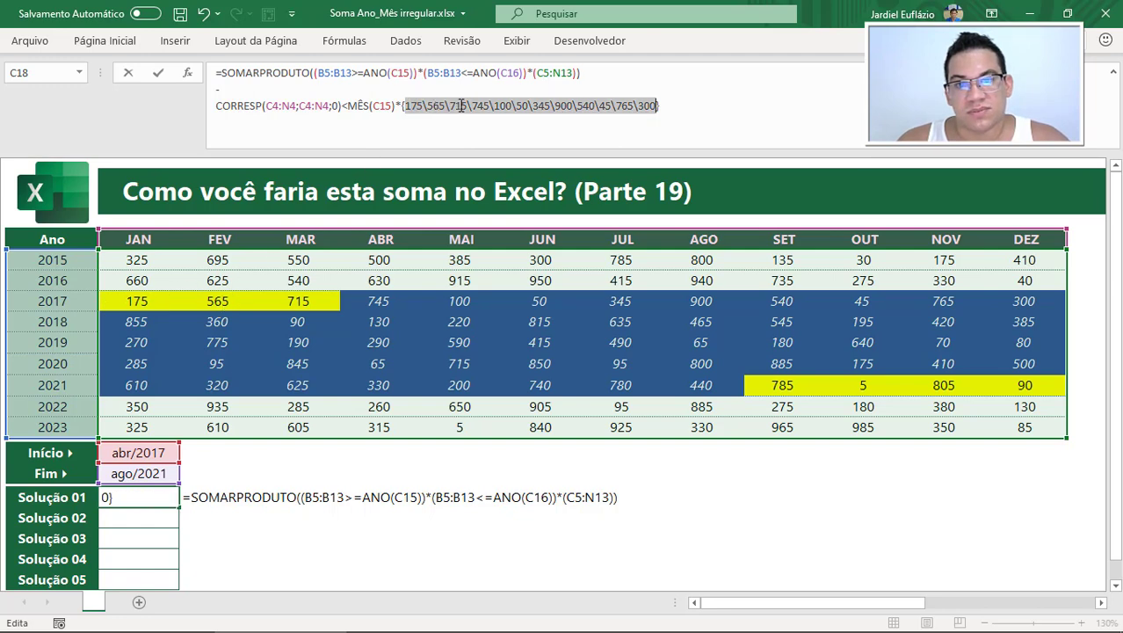
pyautogui.doubleClick(458, 106)
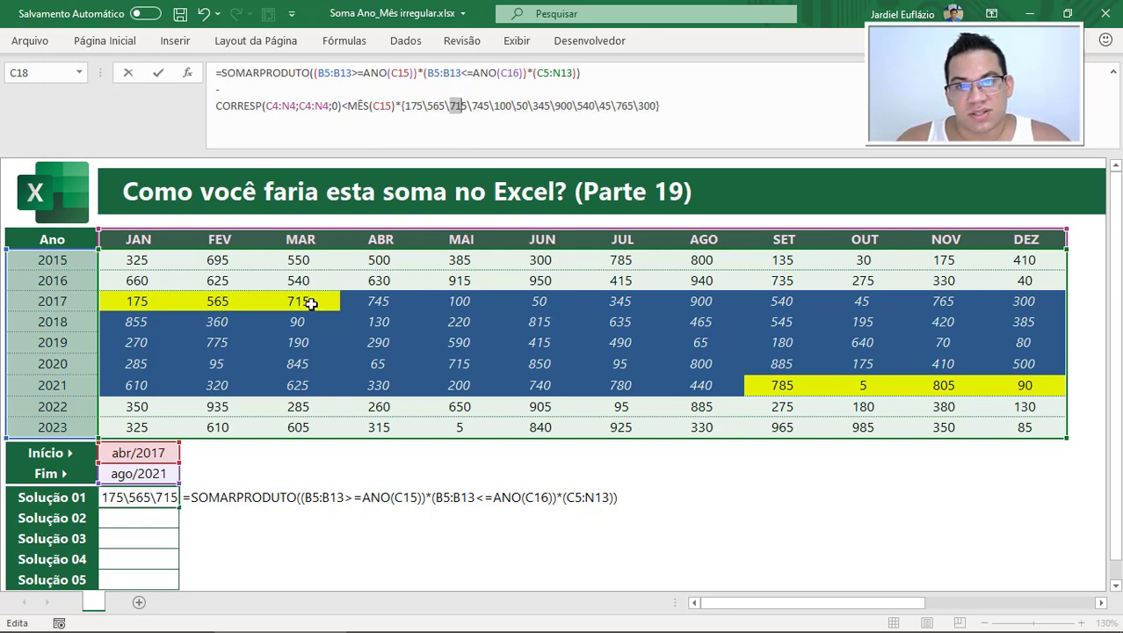
pyautogui.doubleClick(649, 106)
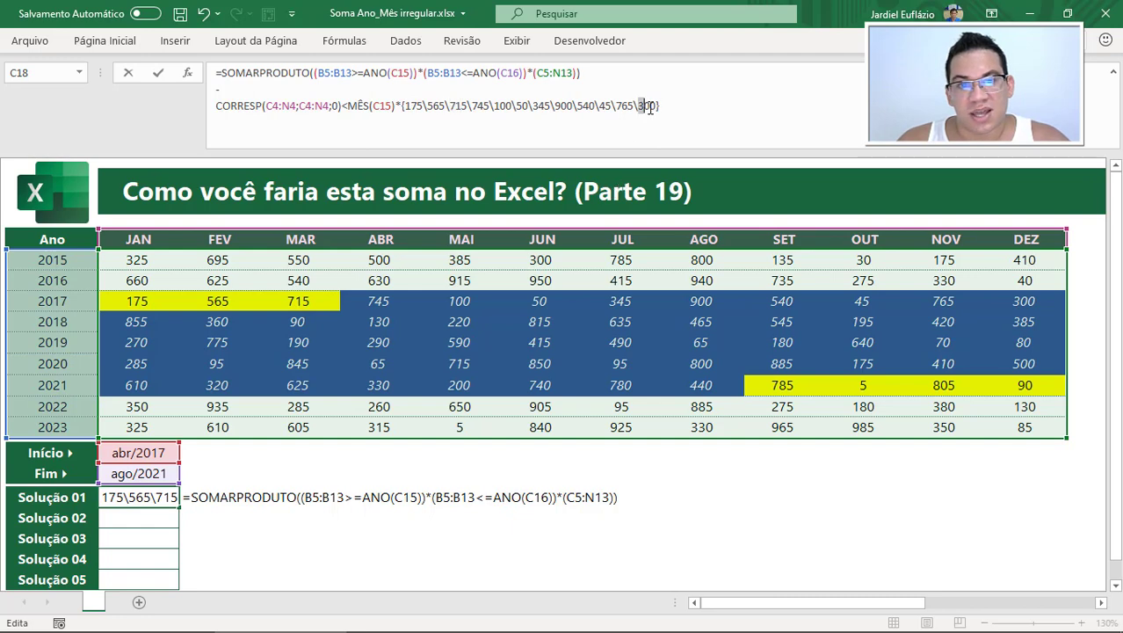
pyautogui.moveTo(650, 107); pyautogui.dragTo(656, 107)
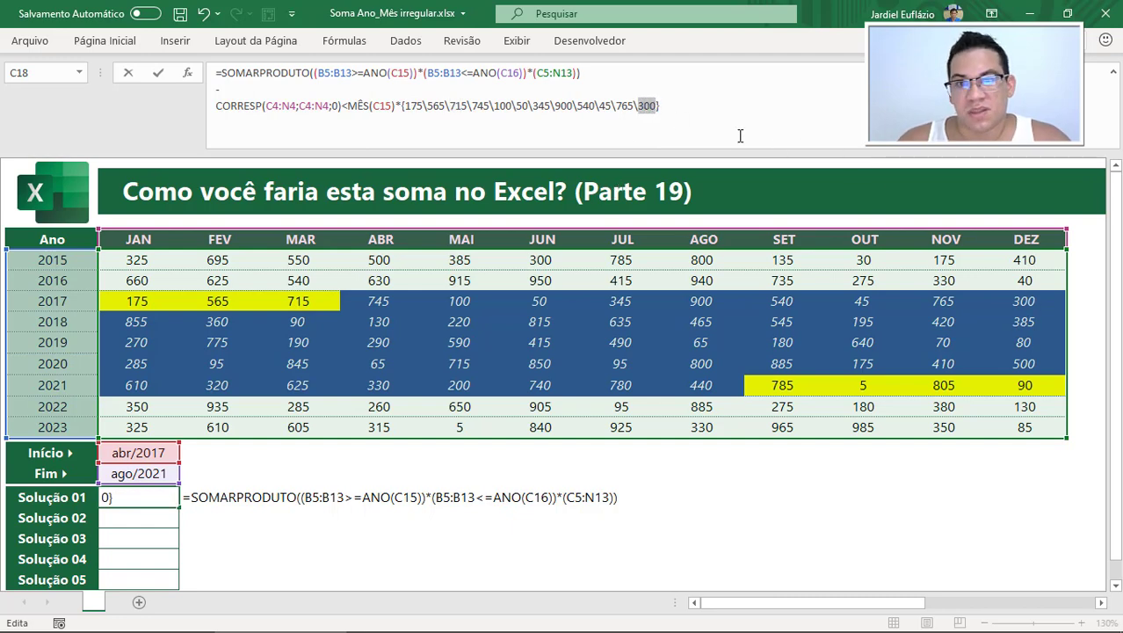
pyautogui.hotkey('ctrl', 'z')
# Evaluate the whole unparenthesized product of the CORRESP comparison and ÍNDICE, and restore its text
pyautogui.moveTo(650, 107); pyautogui.dragTo(305, 128)
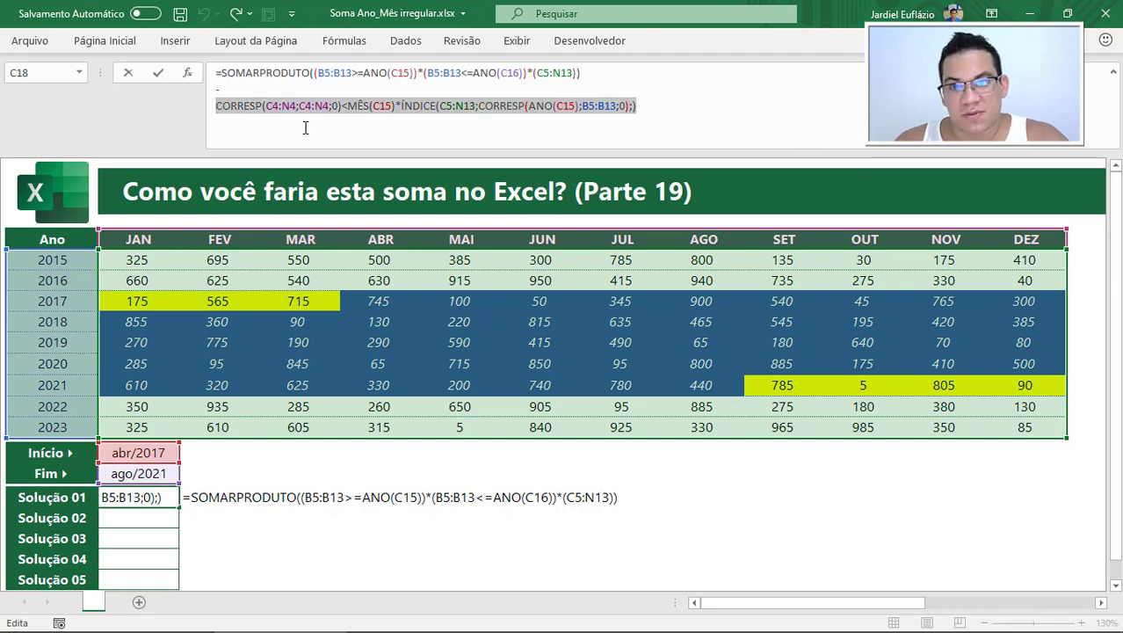
pyautogui.press('F9')
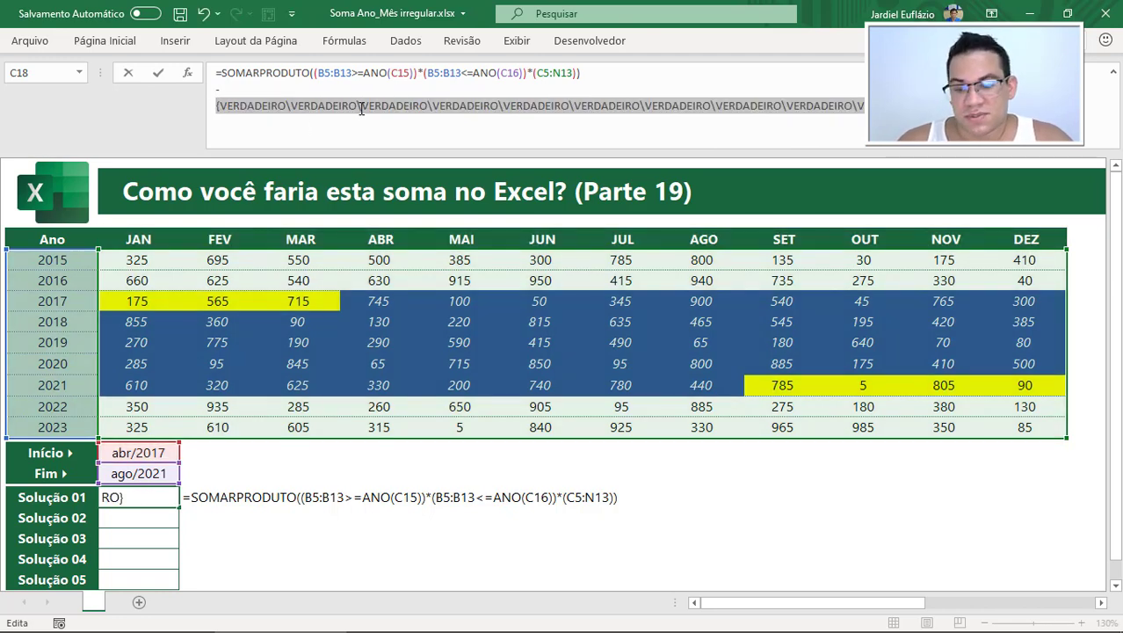
pyautogui.hotkey('ctrl', 'z')
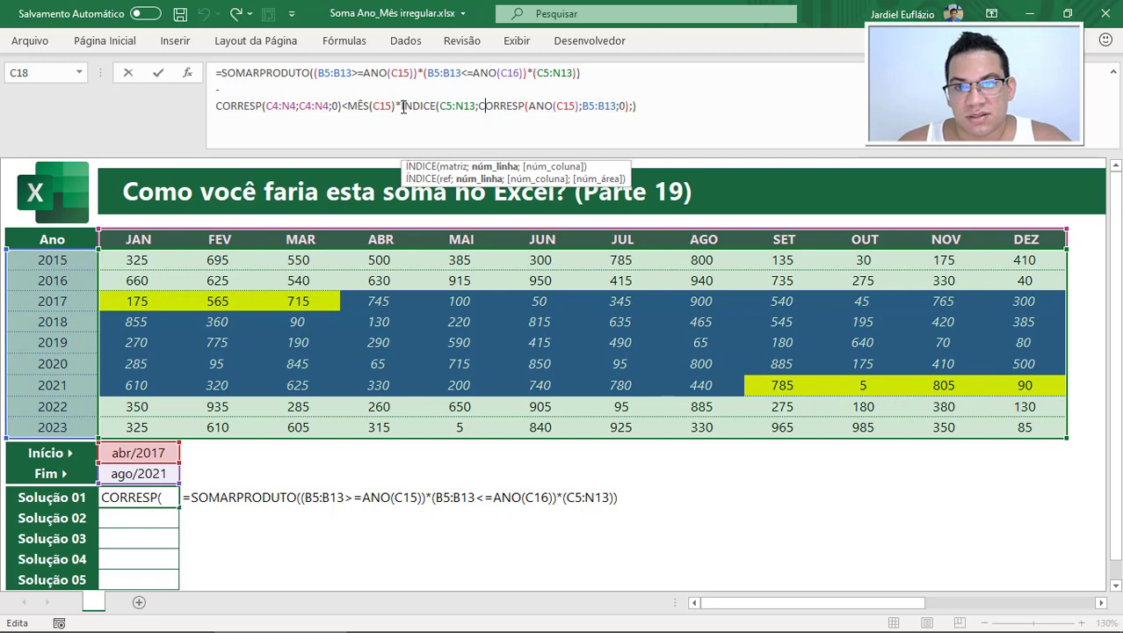
# Enclose the comparison CORRESP(C4:N4;C4:N4;0)<MÊS(C15) in its own parentheses, ahead of the ÍNDICE multiplication
pyautogui.click(402, 106)
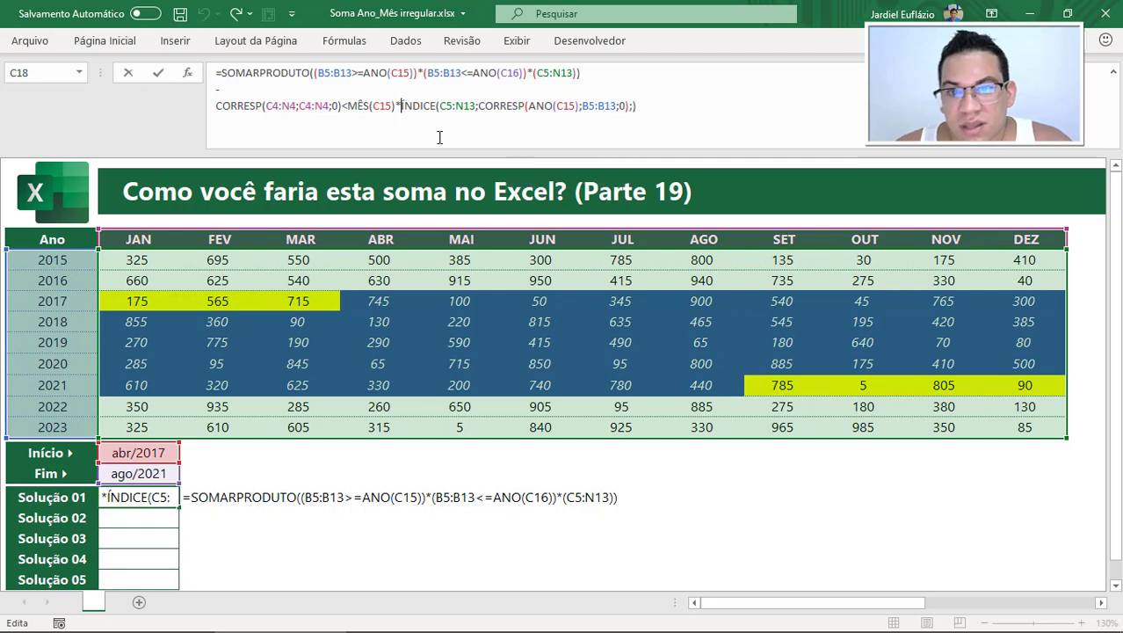
pyautogui.click(397, 106)
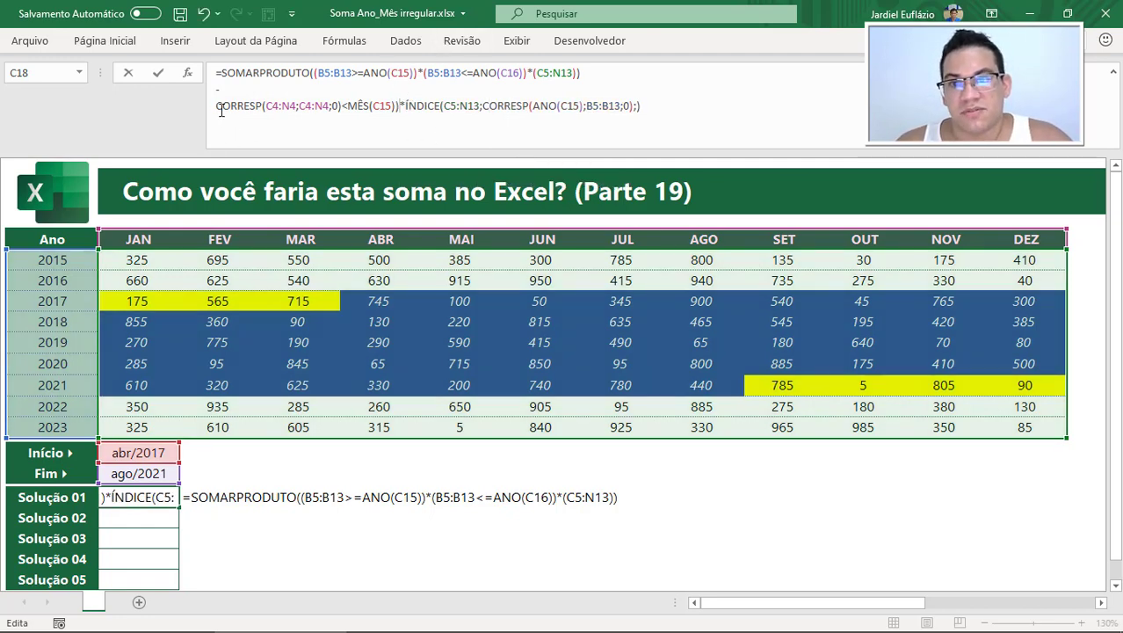
pyautogui.click(217, 107)
pyautogui.write('(')
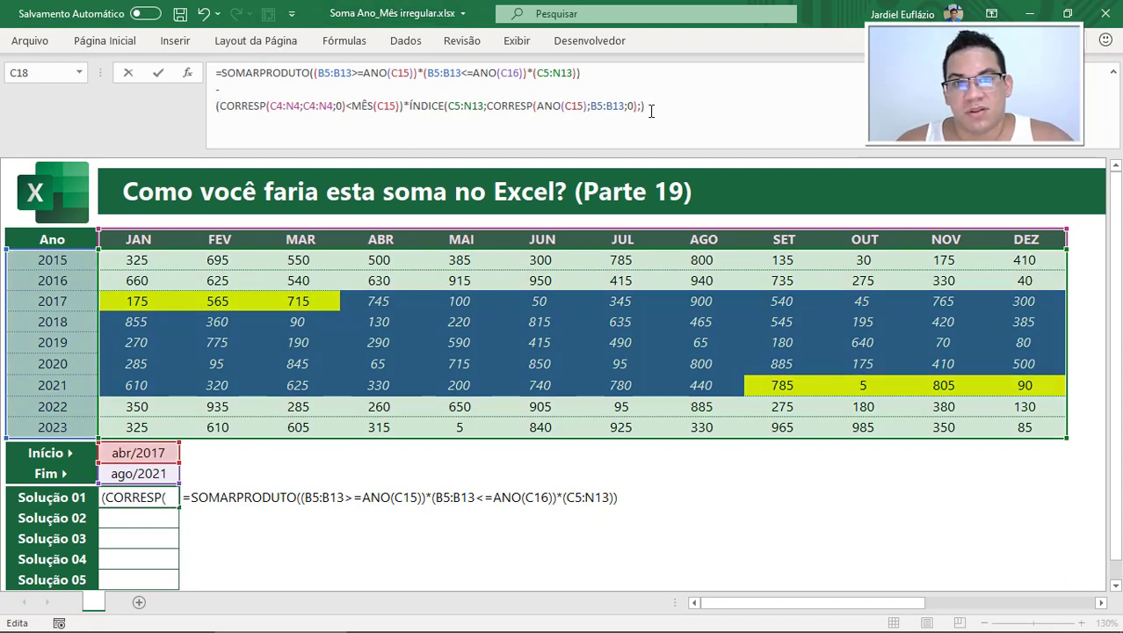
# Evaluate the parenthesized comparison multiplied by ÍNDICE, examine the resulting array, and restore the formula text
pyautogui.moveTo(647, 107); pyautogui.dragTo(215, 108)
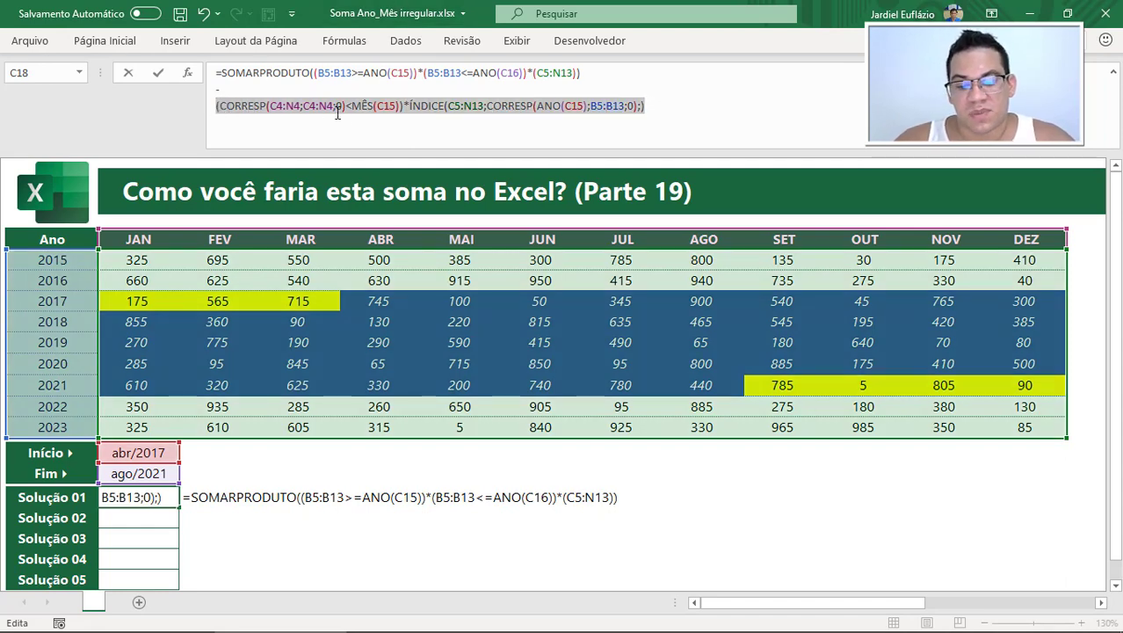
pyautogui.press('F9')
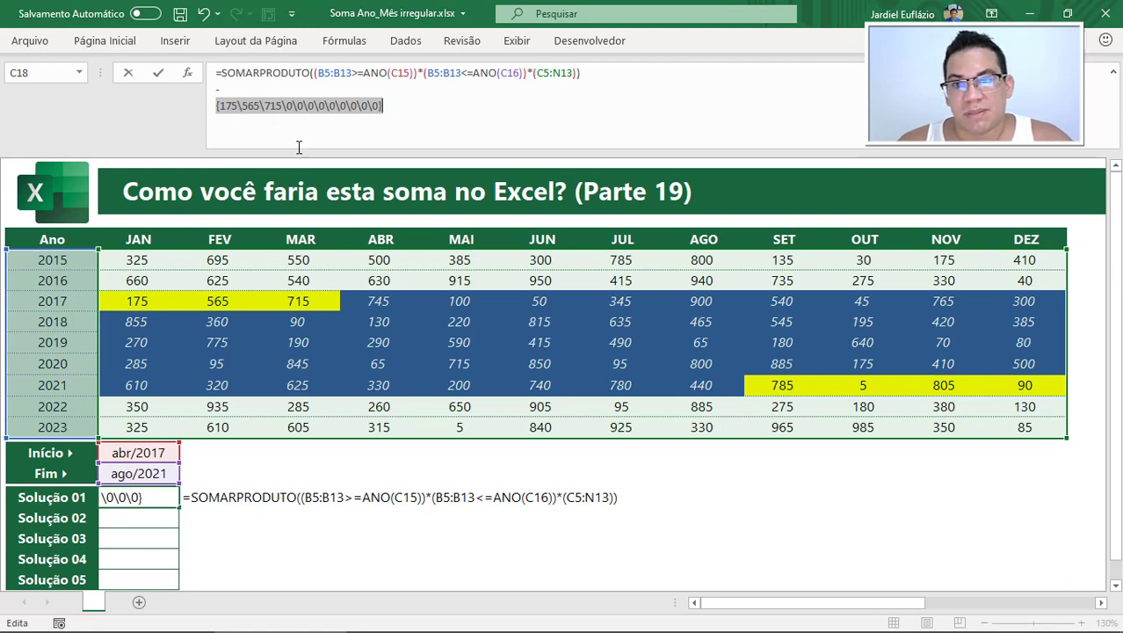
pyautogui.moveTo(248, 107); pyautogui.dragTo(255, 107)
pyautogui.click(275, 106)
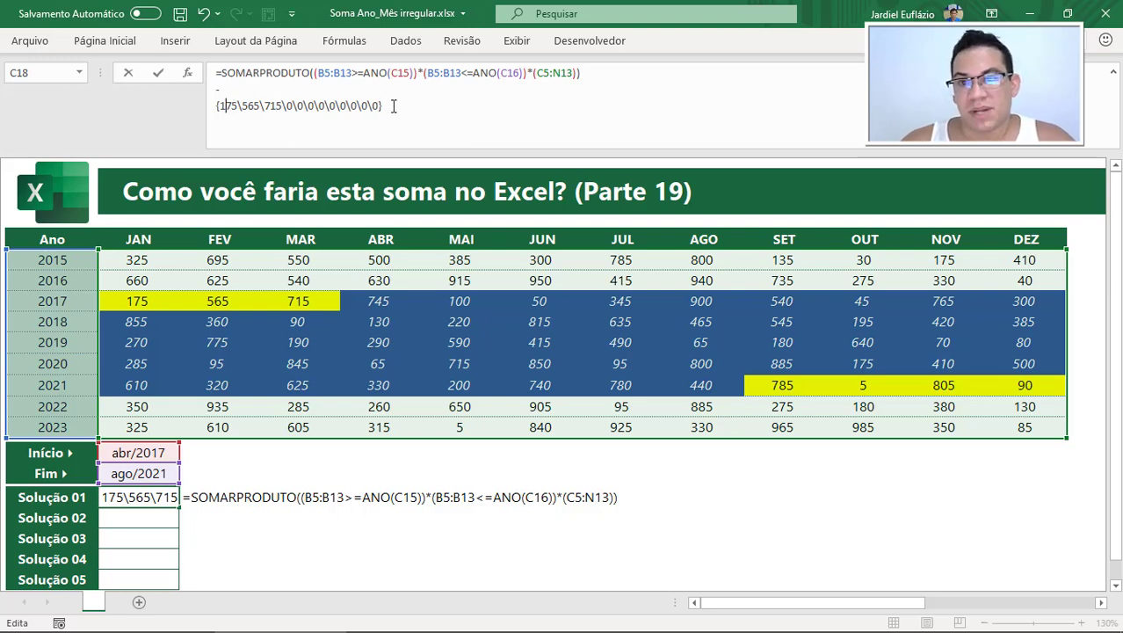
pyautogui.hotkey('ctrl', 'z')
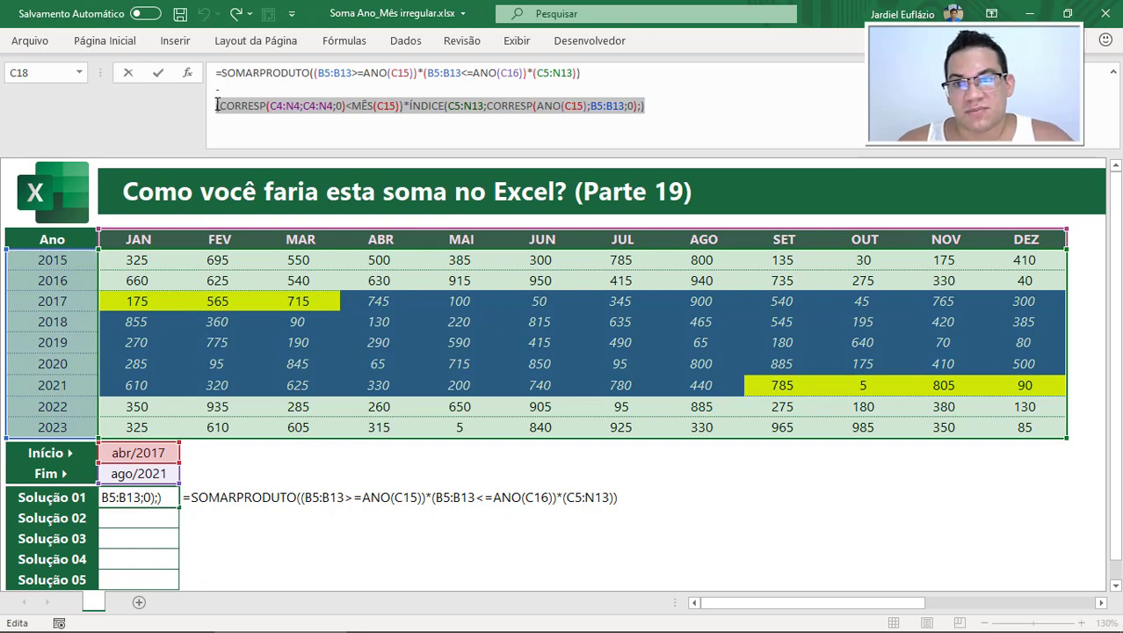
# Wrap the comparison and ÍNDICE product in SOMARPRODUTO, review the subtraction from the first SOMARPRODUTO, and commit the formula in C18
pyautogui.moveTo(217, 106); pyautogui.dragTo(646, 106)
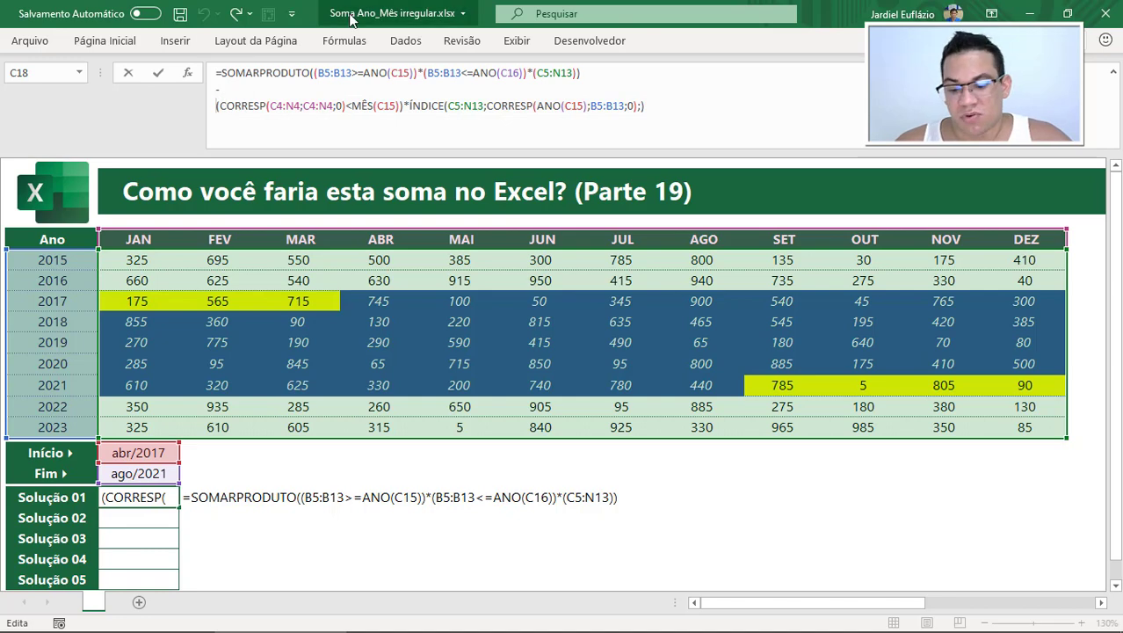
pyautogui.write('SOMA')
pyautogui.press('Down')
pyautogui.write('RPRODUTO(')
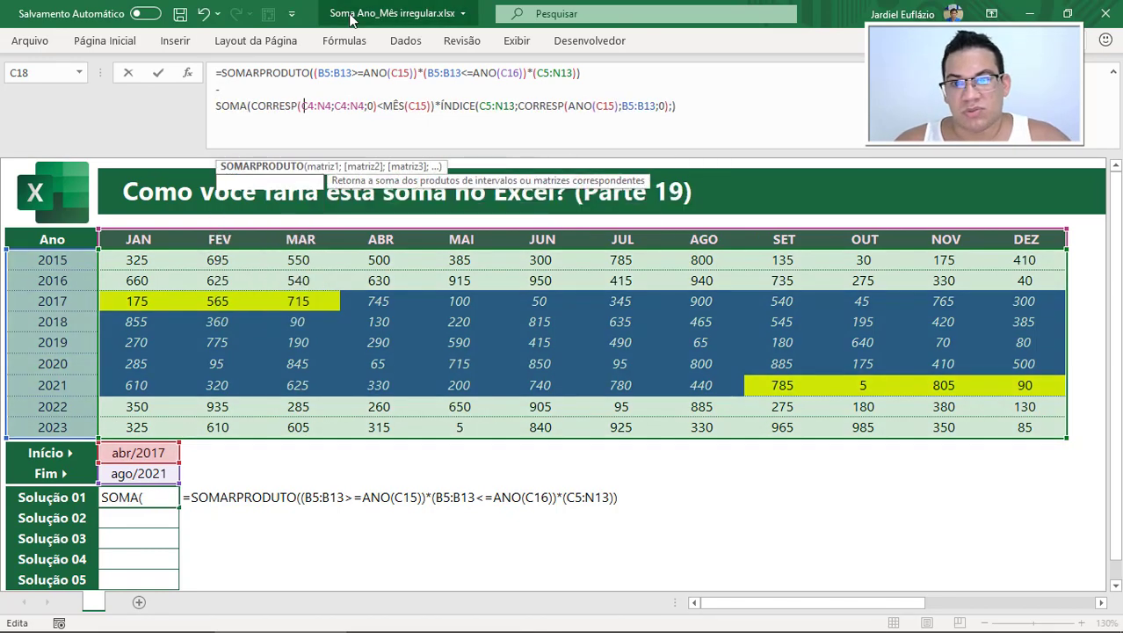
pyautogui.click(767, 109)
pyautogui.write(')')
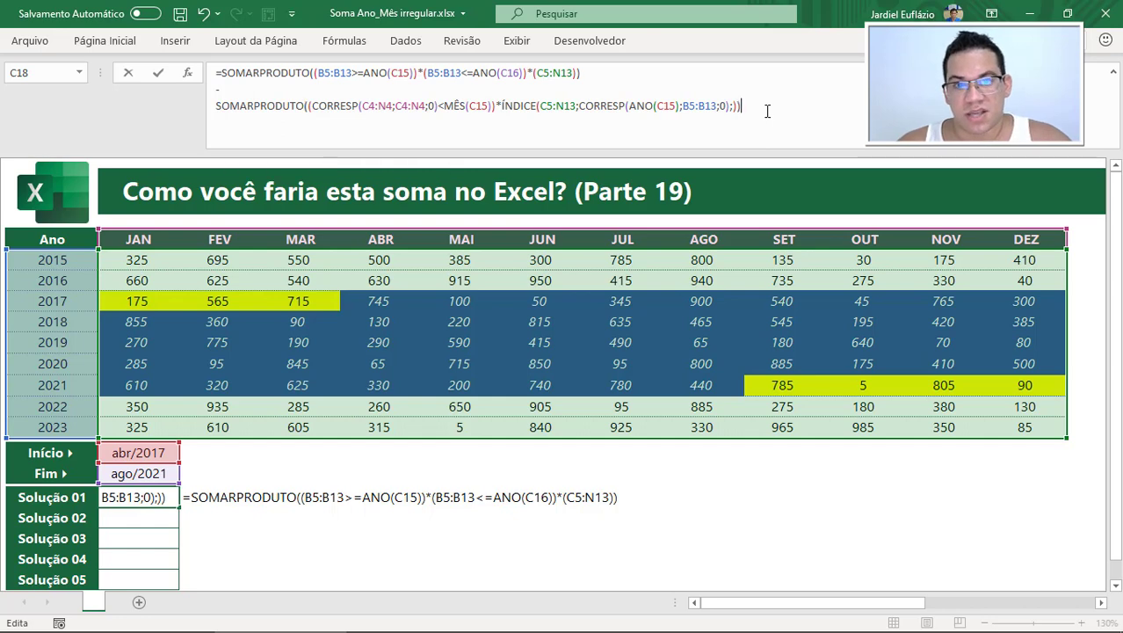
pyautogui.click(215, 88)
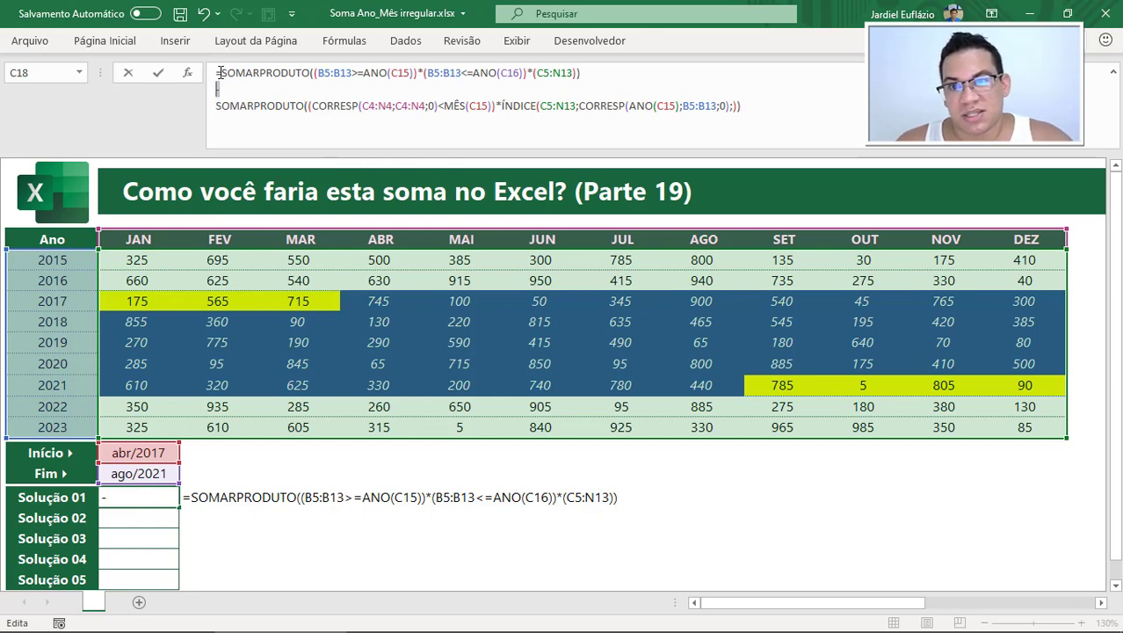
pyautogui.moveTo(221, 73); pyautogui.dragTo(599, 72)
pyautogui.click(772, 105)
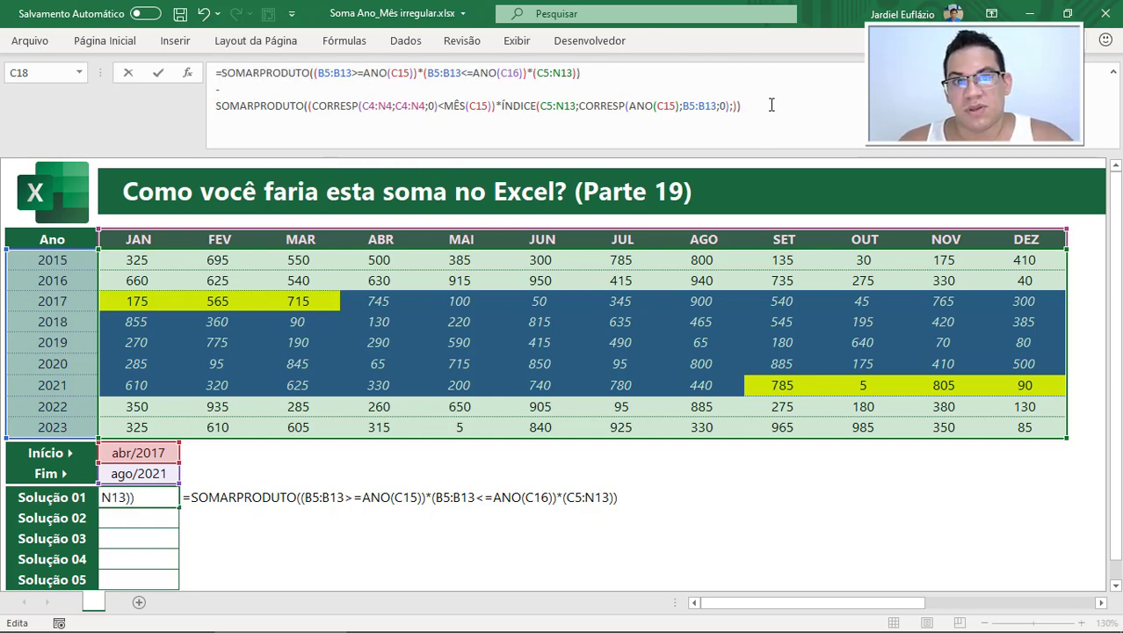
pyautogui.press('Return')
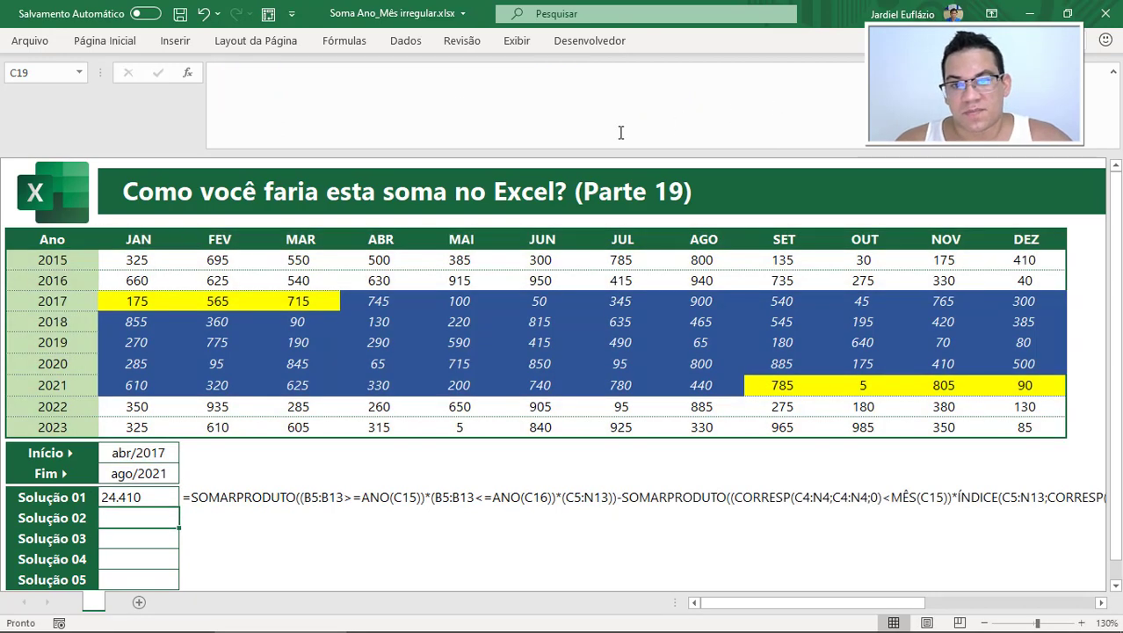
# Reduce the formula bar's height and select C8:N11 together with F7:N7 to compare their sum with Solução 01
pyautogui.moveTo(563, 152); pyautogui.dragTo(576, 108)
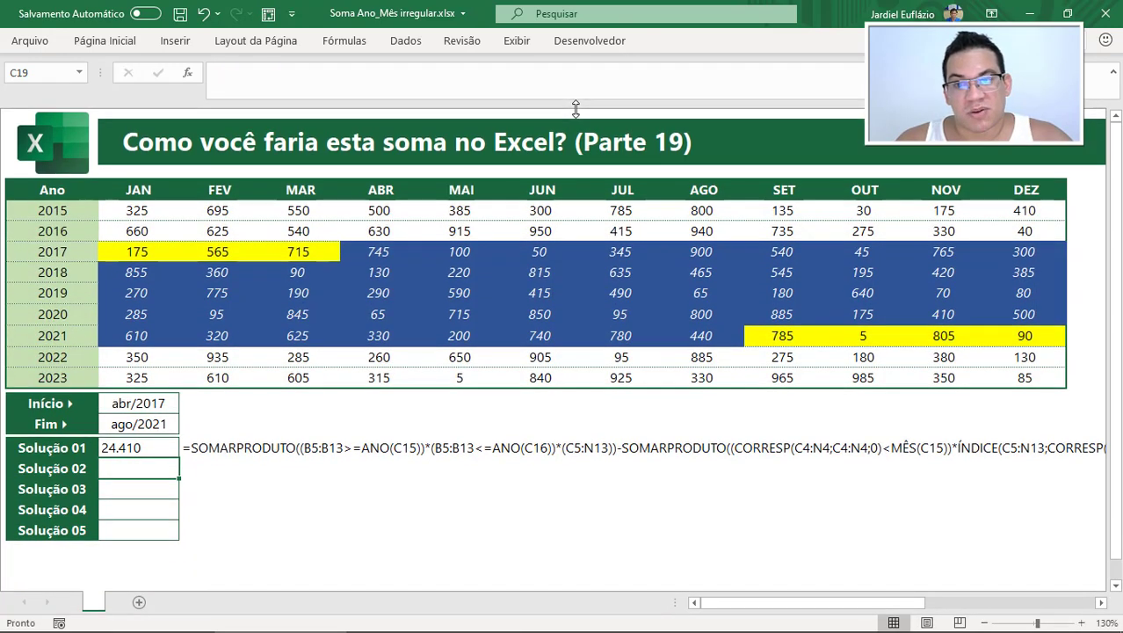
pyautogui.click(161, 449)
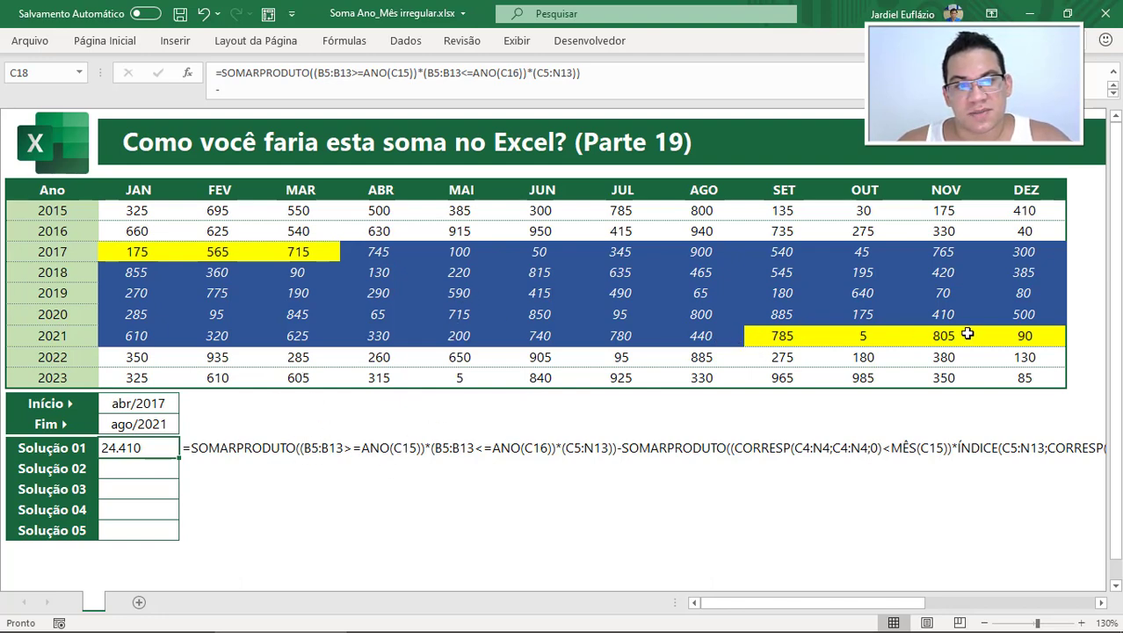
pyautogui.moveTo(1054, 338); pyautogui.dragTo(131, 276)
pyautogui.hotkey('ctrl', 'q')
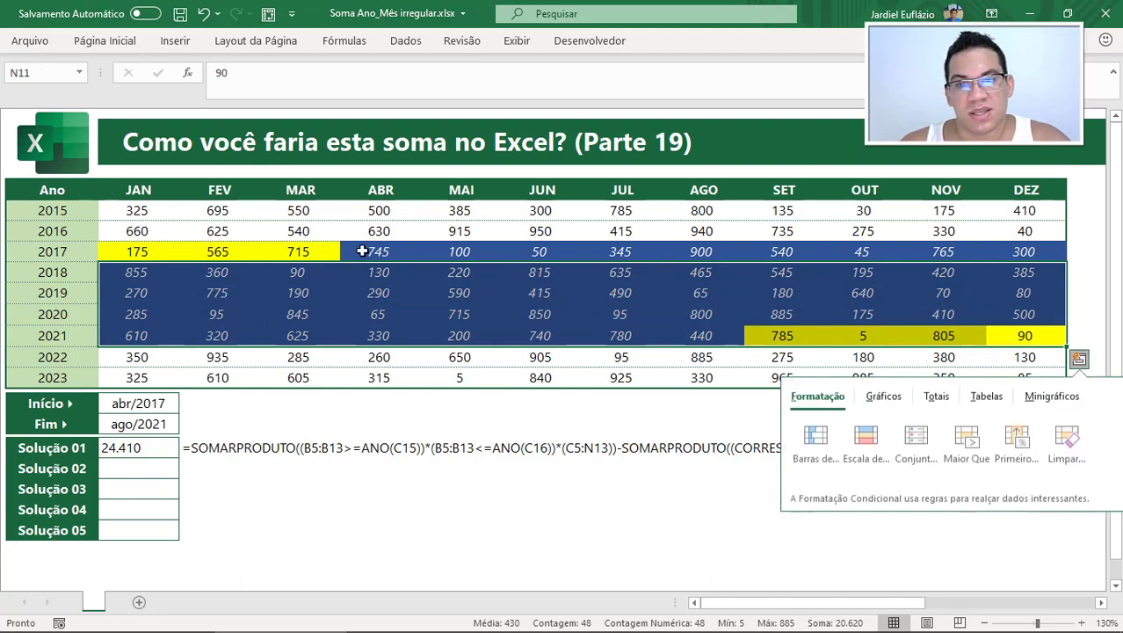
pyautogui.moveTo(364, 251); pyautogui.dragTo(1011, 253)
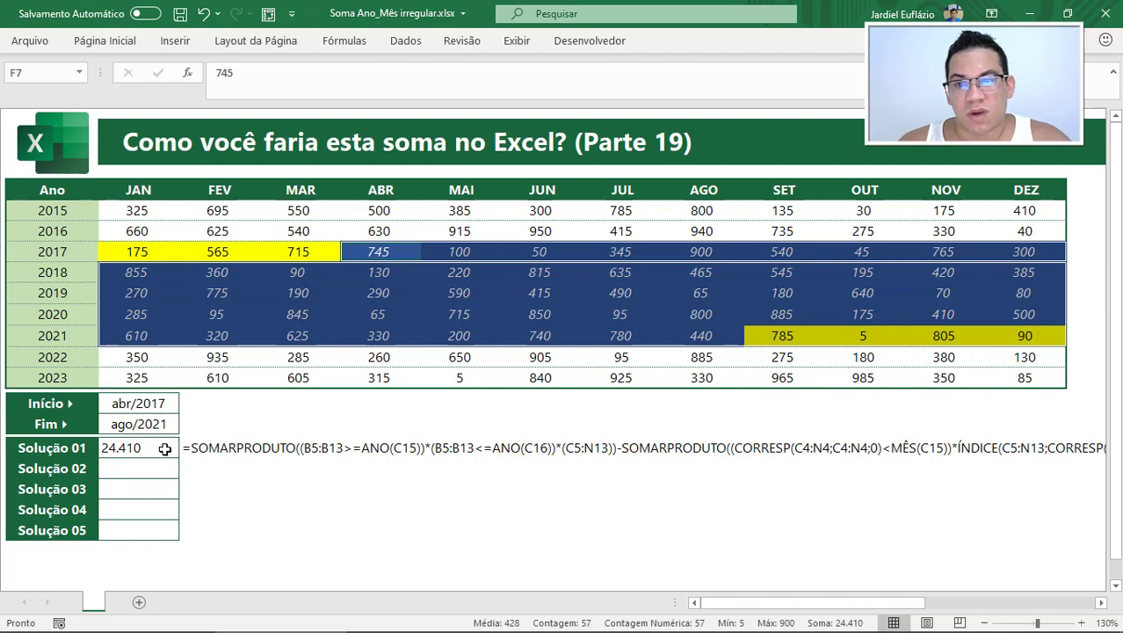
pyautogui.click(518, 297)
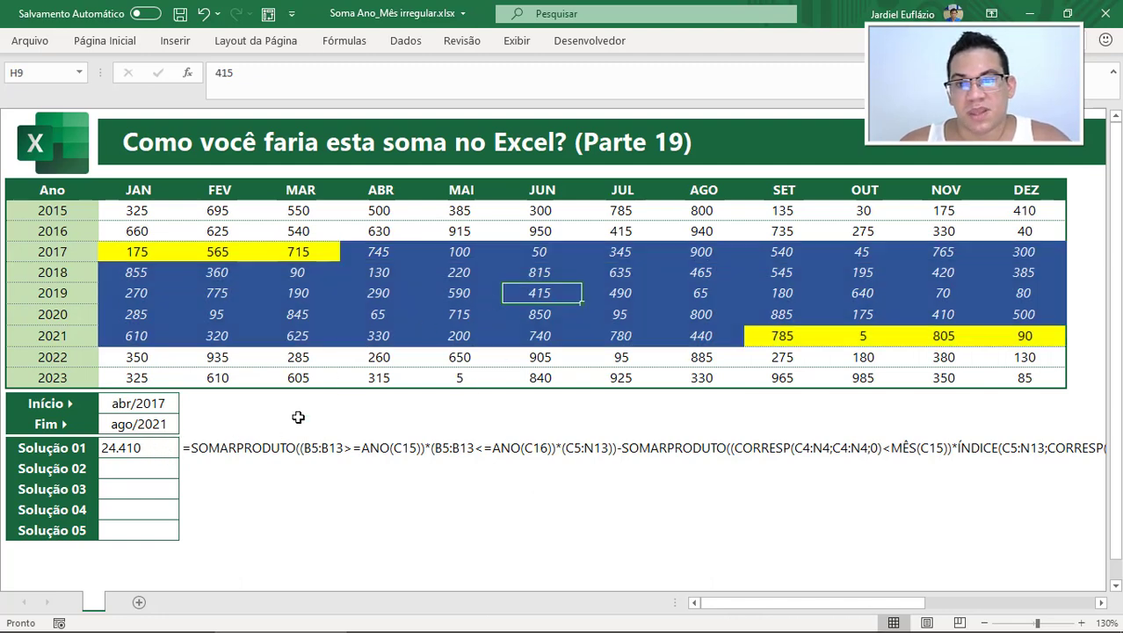
# Check the sum of the surplus months K11:N11, and enlarge the formula bar to show C18's full formula with spare lines
pyautogui.click(161, 450)
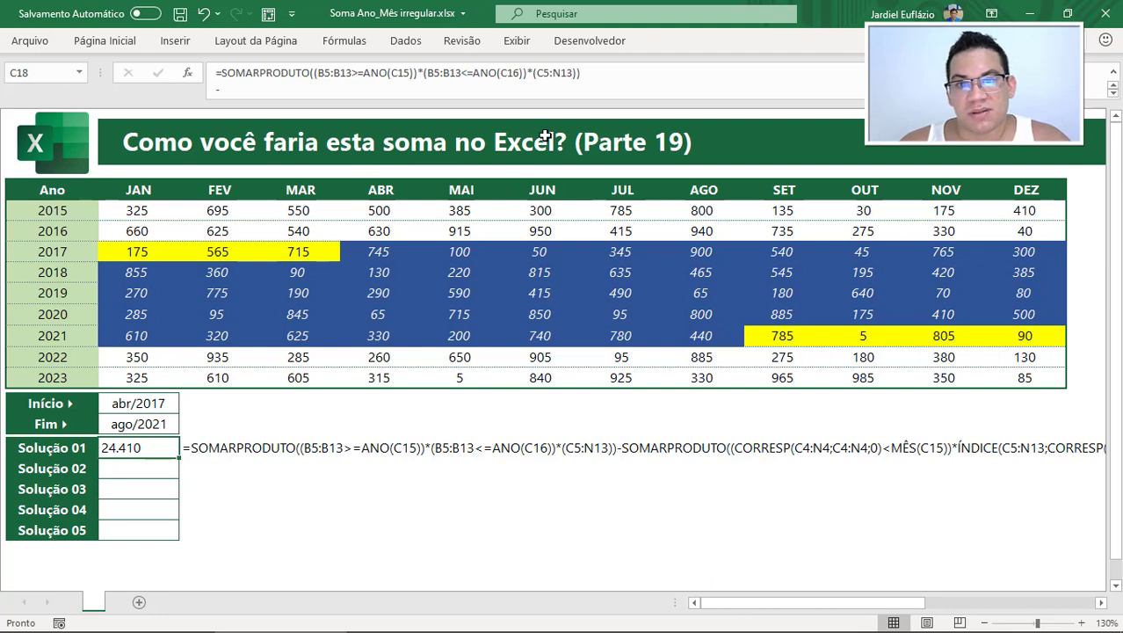
pyautogui.moveTo(554, 99); pyautogui.dragTo(543, 143)
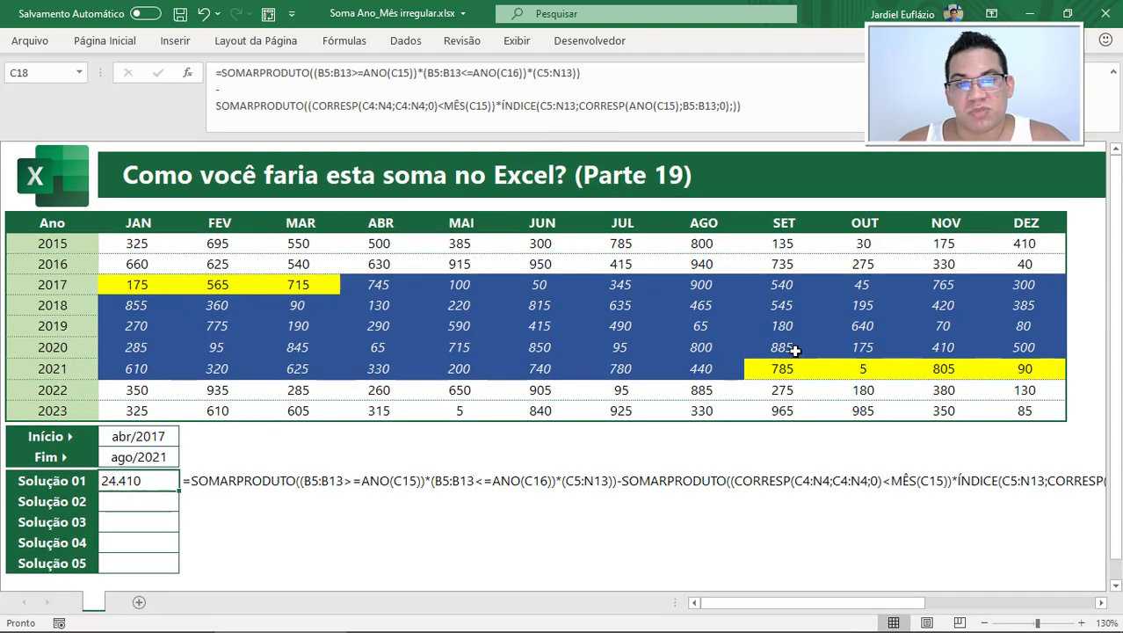
pyautogui.moveTo(765, 369); pyautogui.dragTo(1033, 369)
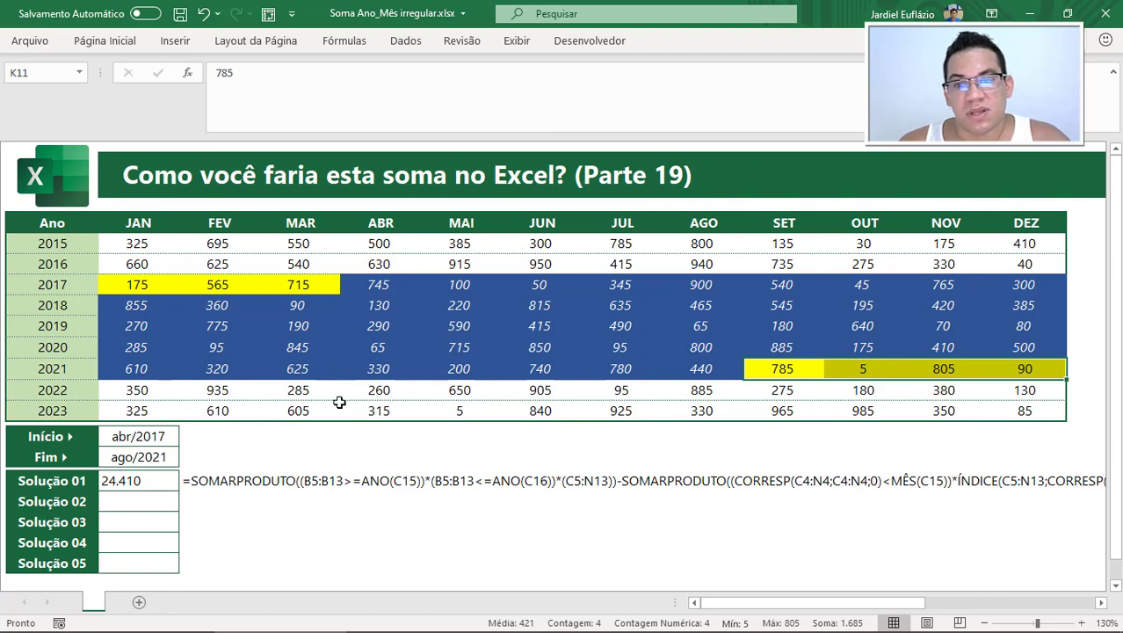
pyautogui.click(145, 482)
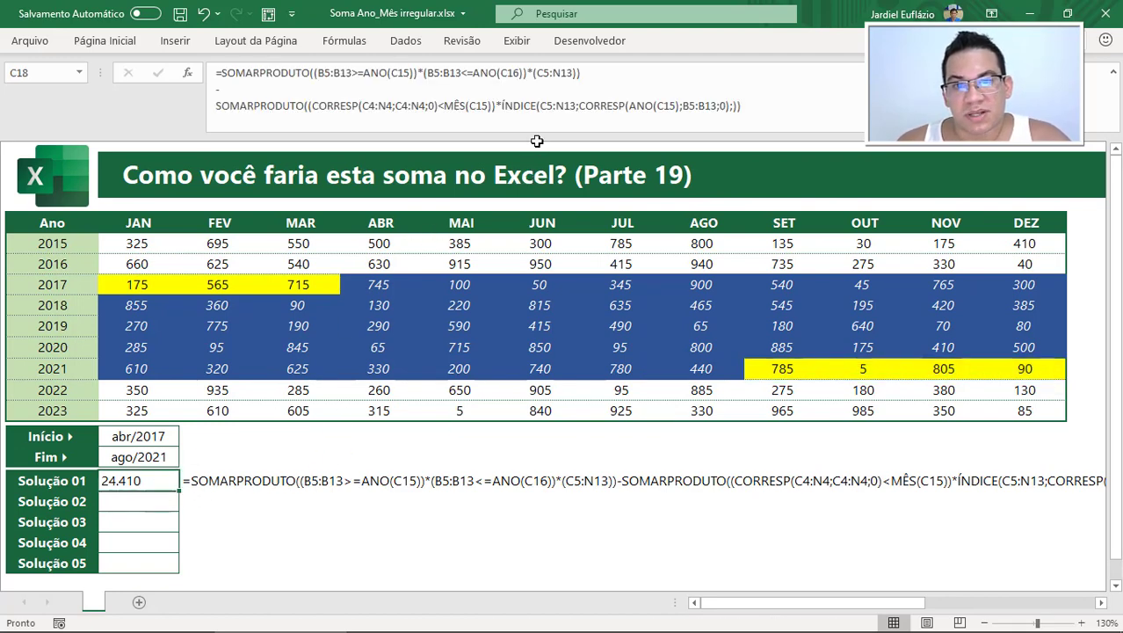
pyautogui.moveTo(528, 136); pyautogui.dragTo(521, 178)
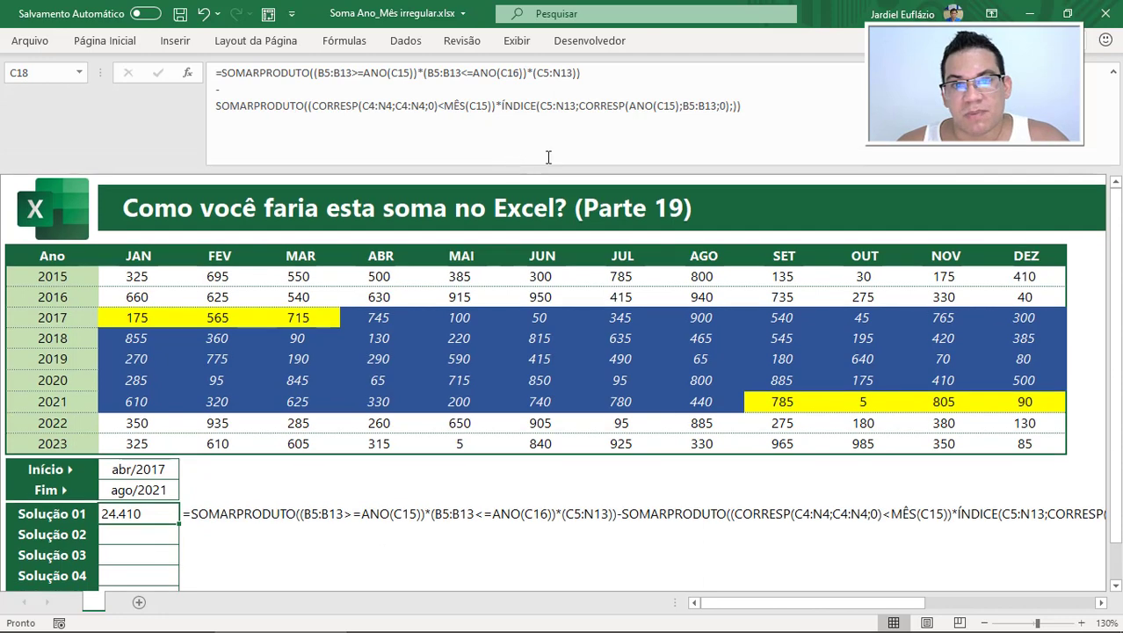
# Append a subtraction and a copy of the second SOMARPRODUTO term on new lines at the end of C18's formula
pyautogui.click(830, 99)
pyautogui.hotkey('alt', 'Return')
pyautogui.write('-')
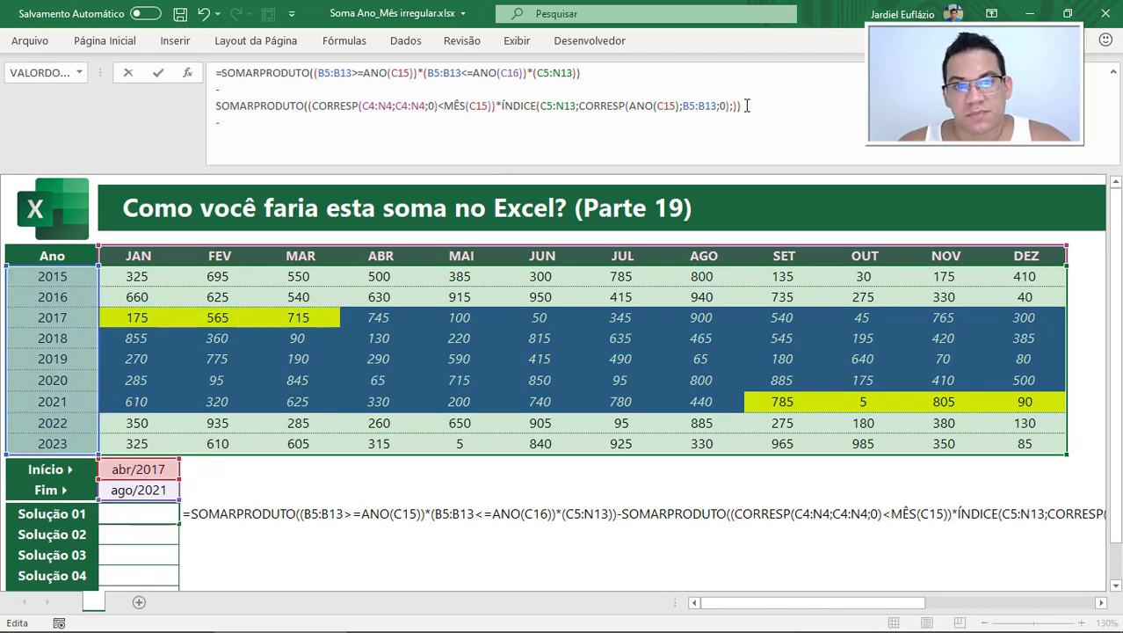
pyautogui.moveTo(746, 105); pyautogui.dragTo(221, 101)
pyautogui.hotkey('ctrl', 'c')
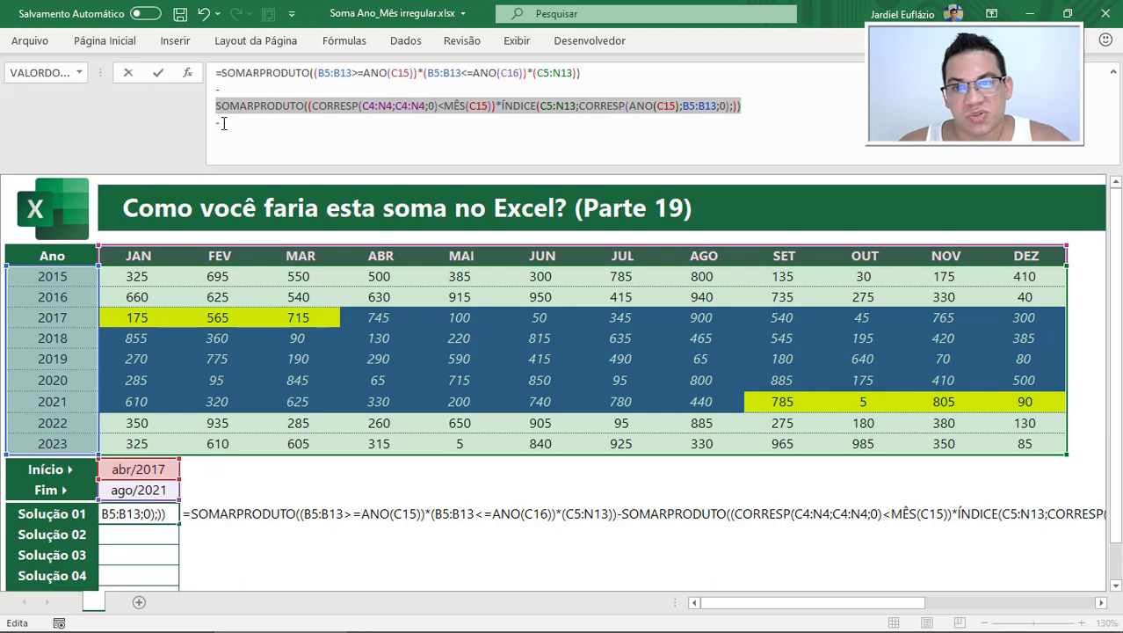
pyautogui.click(226, 123)
pyautogui.hotkey('alt', 'Return')
pyautogui.hotkey('ctrl', 'v')
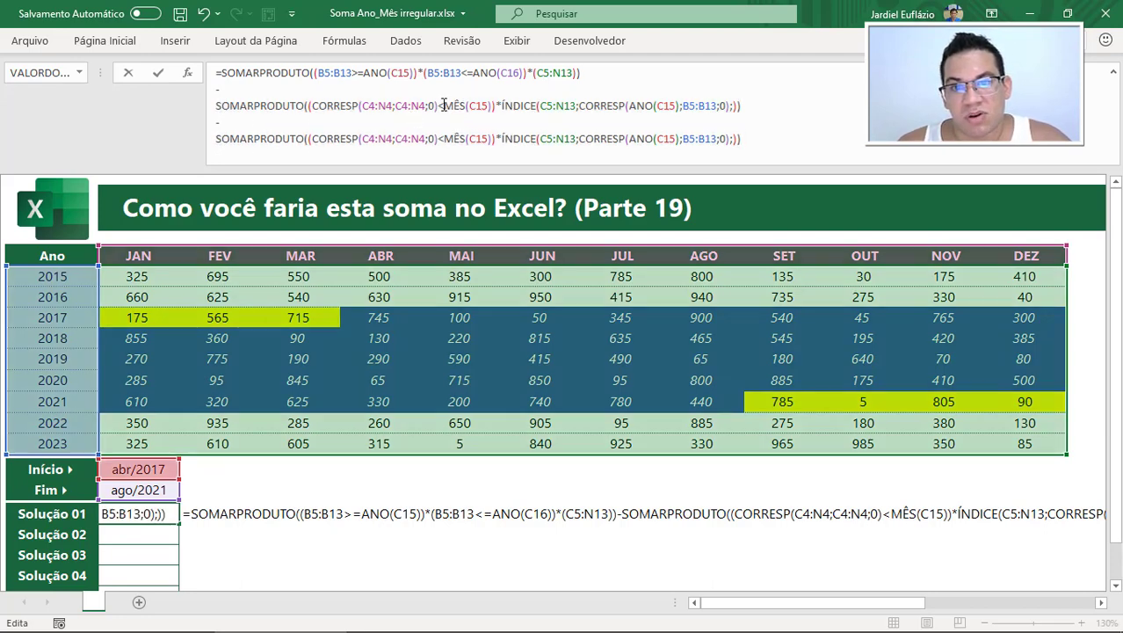
# Adapt the copied SOMARPRODUTO term to the end date, using >MÊS(C16) for the month comparison and ANO(C16) inside CORRESP
pyautogui.click(442, 106)
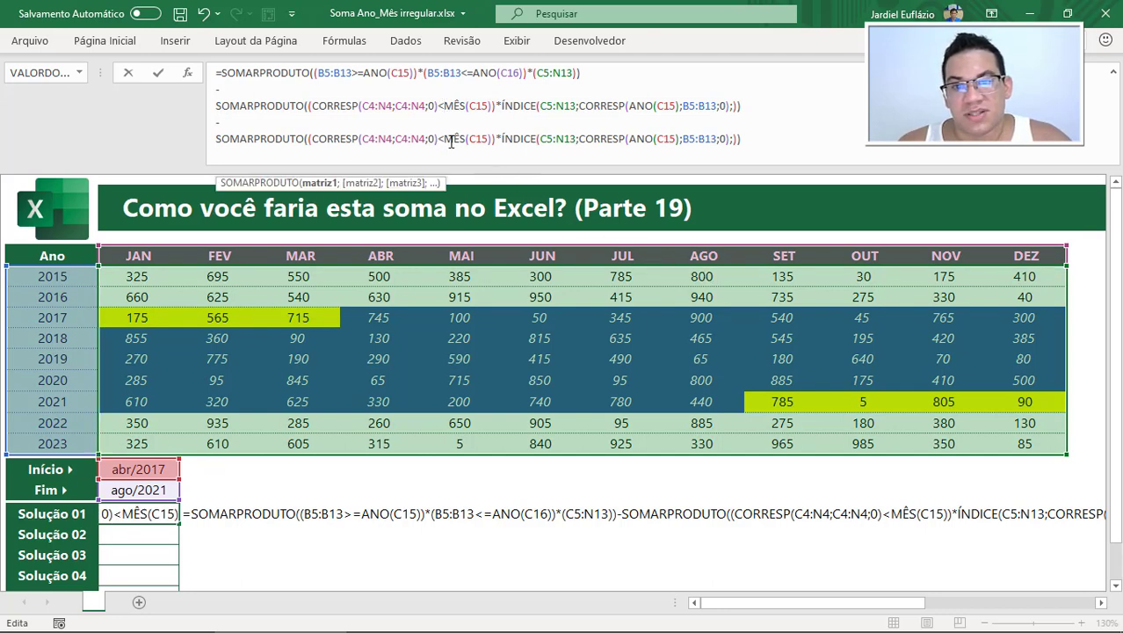
pyautogui.press('BackSpace')
pyautogui.write('>')
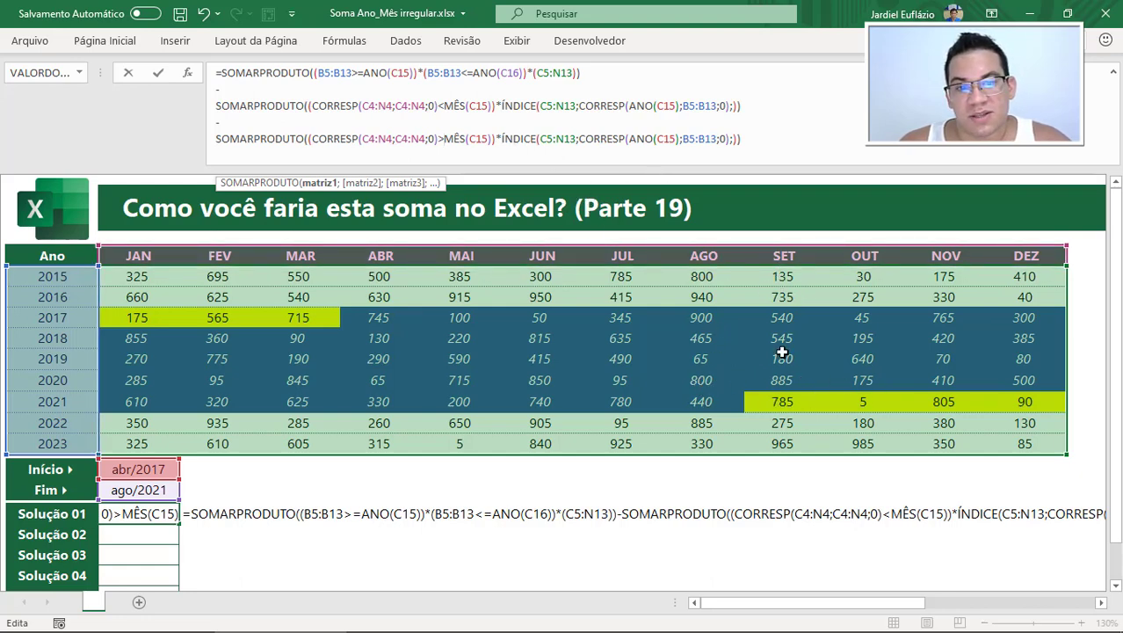
pyautogui.click(487, 138)
pyautogui.press('BackSpace')
pyautogui.write('6')
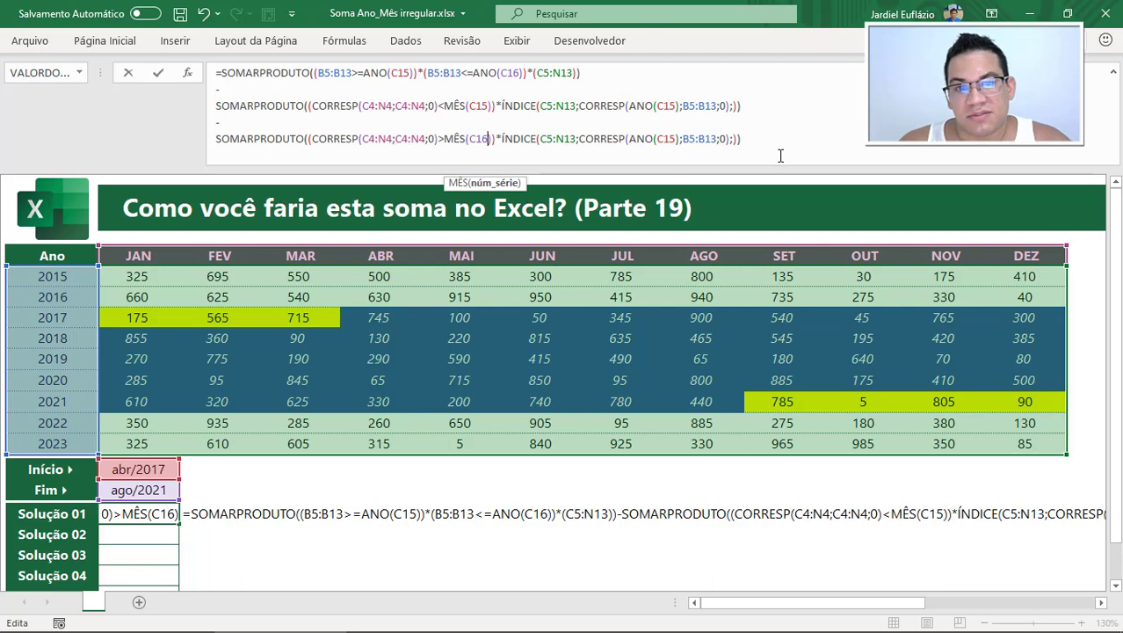
pyautogui.click(670, 139)
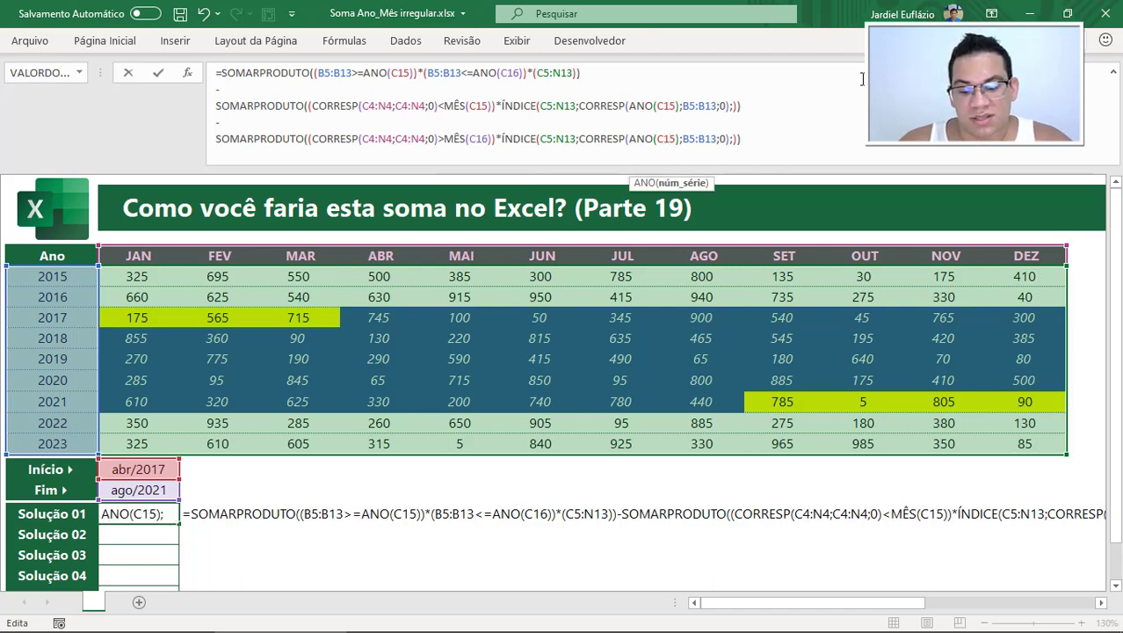
pyautogui.press('BackSpace')
pyautogui.write('6')
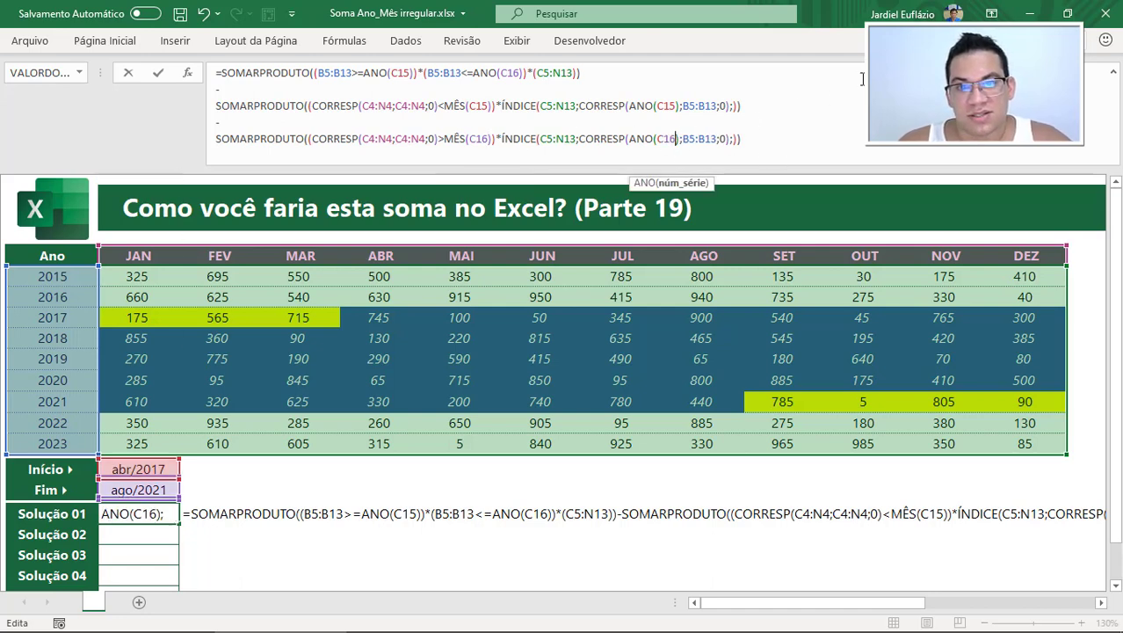
# Evaluate the last SOMARPRODUTO's matriz1 argument, examine the surplus months in the array, and restore the formula text
pyautogui.click(309, 139)
pyautogui.click(320, 185)
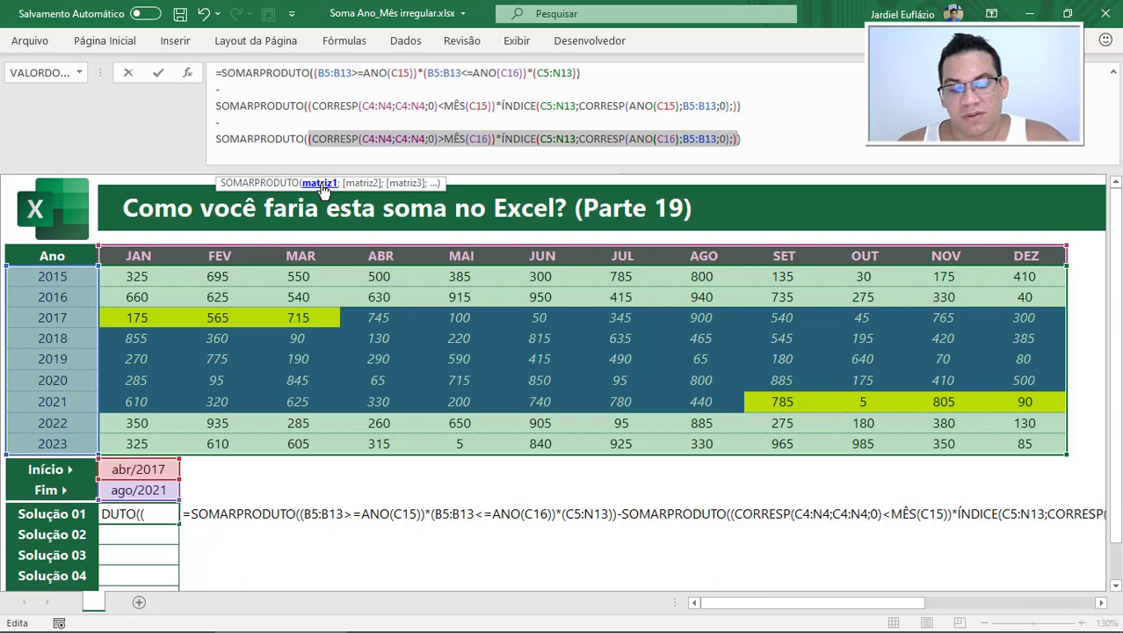
pyautogui.press('F9')
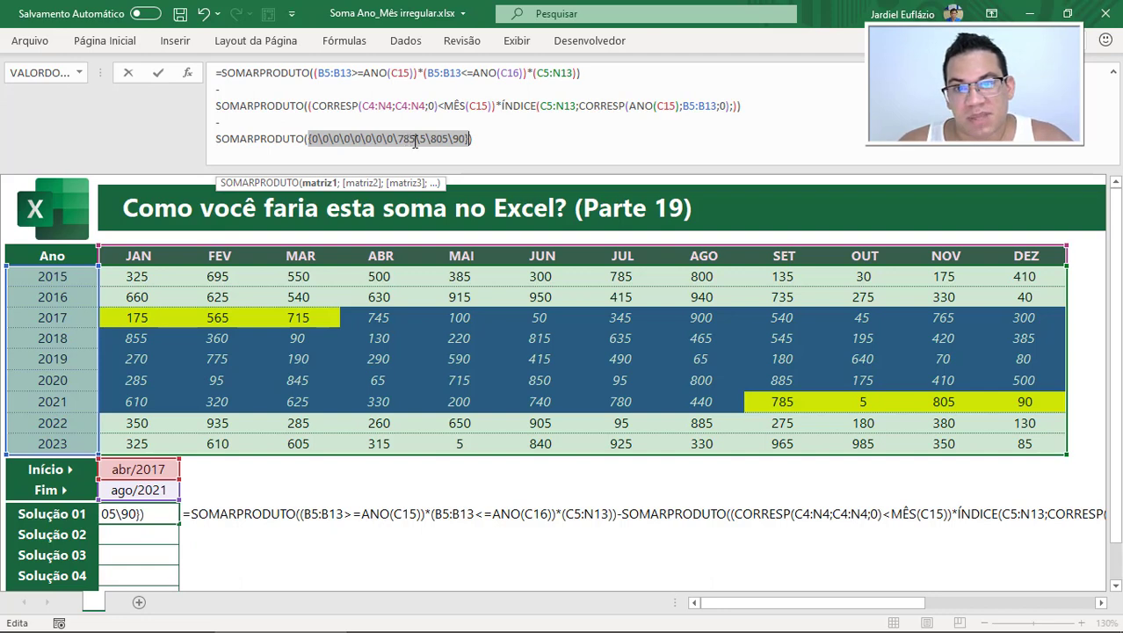
pyautogui.moveTo(398, 139); pyautogui.dragTo(464, 140)
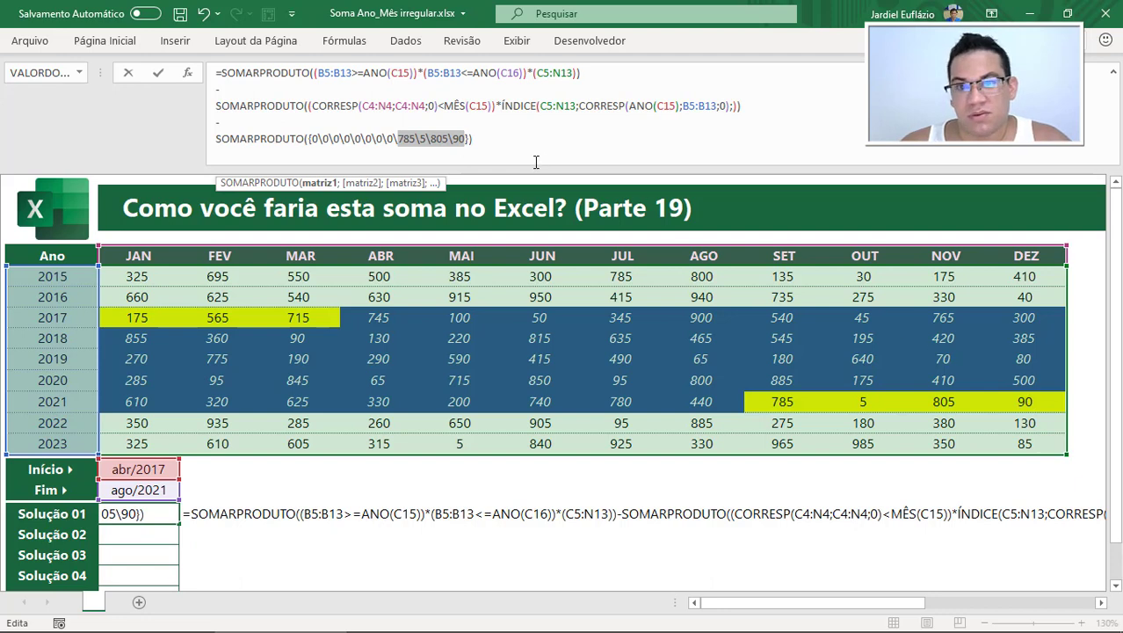
pyautogui.hotkey('ctrl', 'z')
pyautogui.click(797, 137)
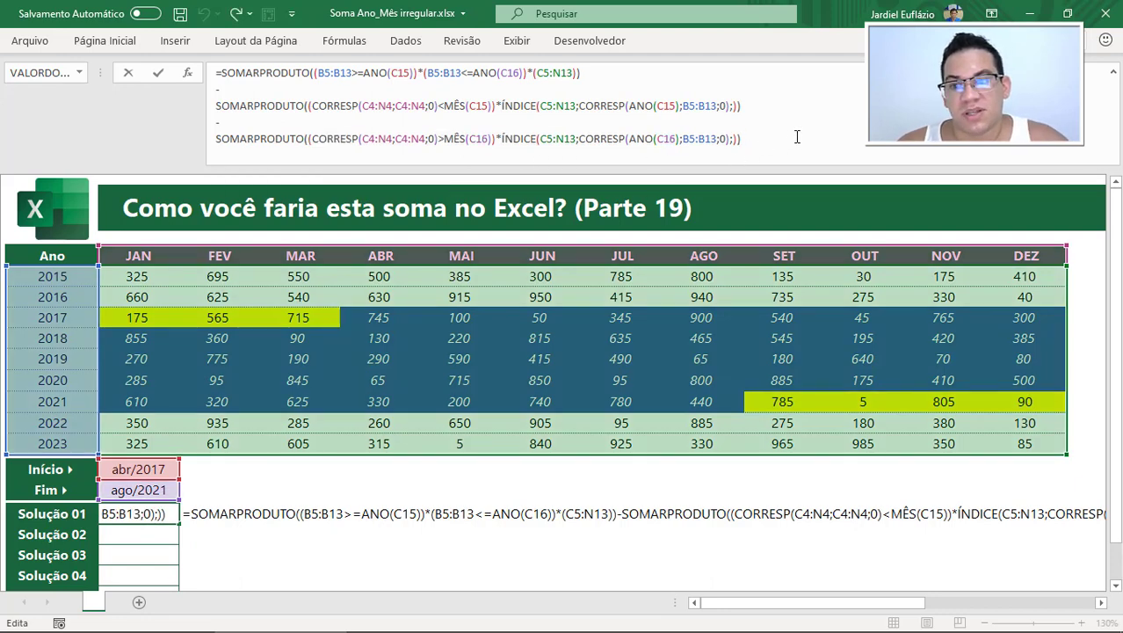
# Commit the formula in C18 and select C8:J11, F7:N7 and K8:N10 to compare their sum with Solução 01
pyautogui.press('Return')
pyautogui.moveTo(537, 172); pyautogui.dragTo(531, 97)
pyautogui.moveTo(136, 256); pyautogui.dragTo(700, 320)
pyautogui.moveTo(373, 234); pyautogui.dragTo(774, 297)
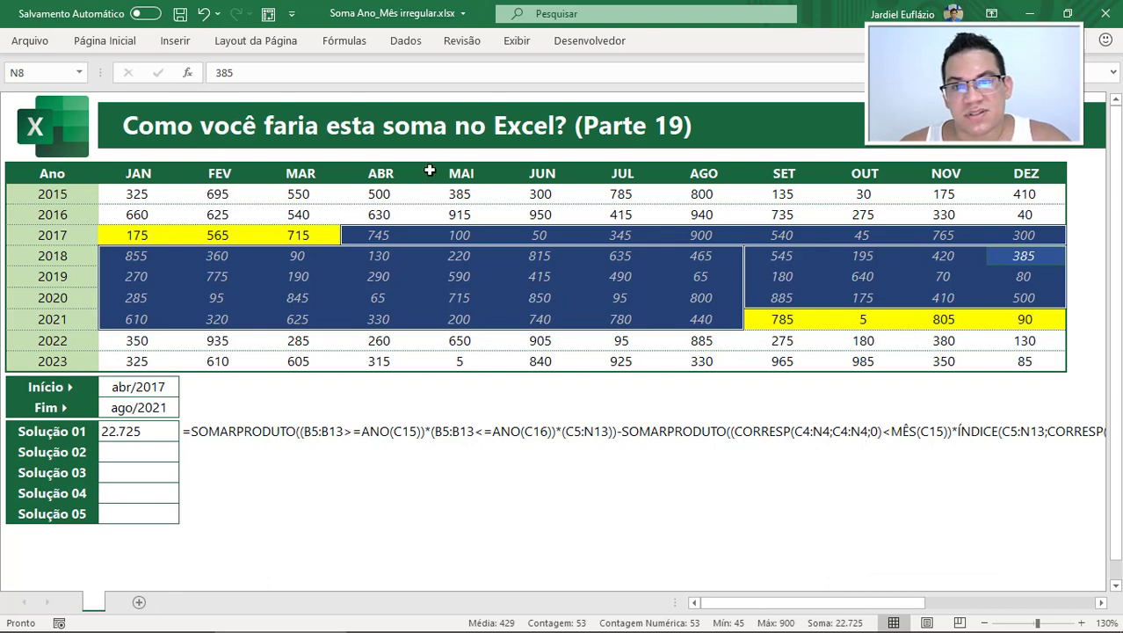
# Enlarge the formula bar to show C18's complete formula and review its three SOMARPRODUTO terms without changing them
pyautogui.click(158, 431)
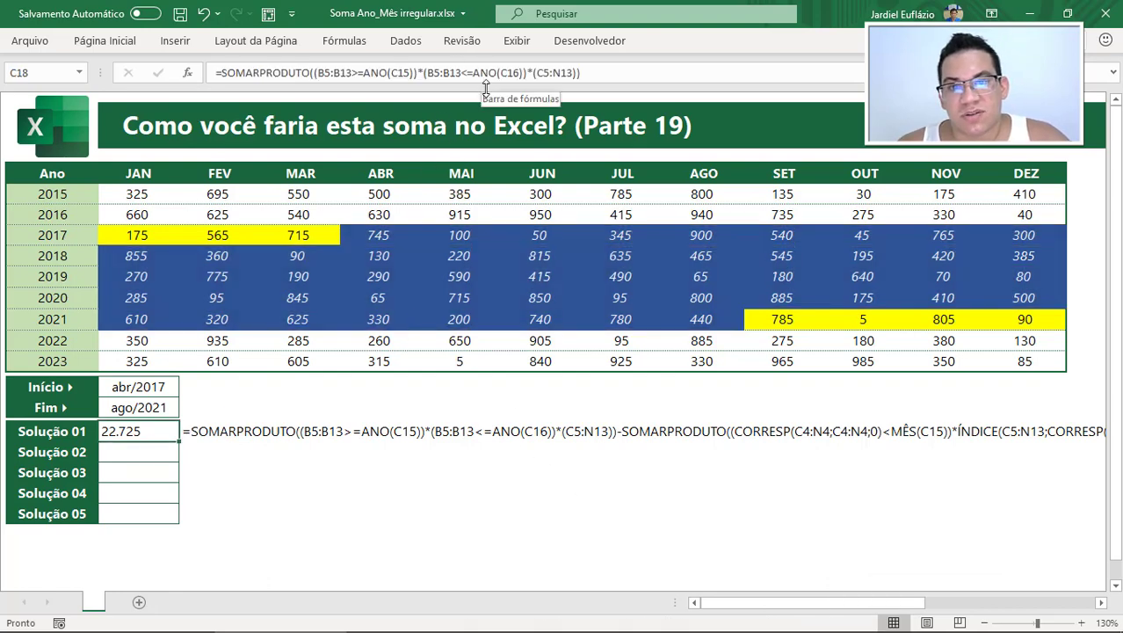
pyautogui.moveTo(474, 85); pyautogui.dragTo(446, 178)
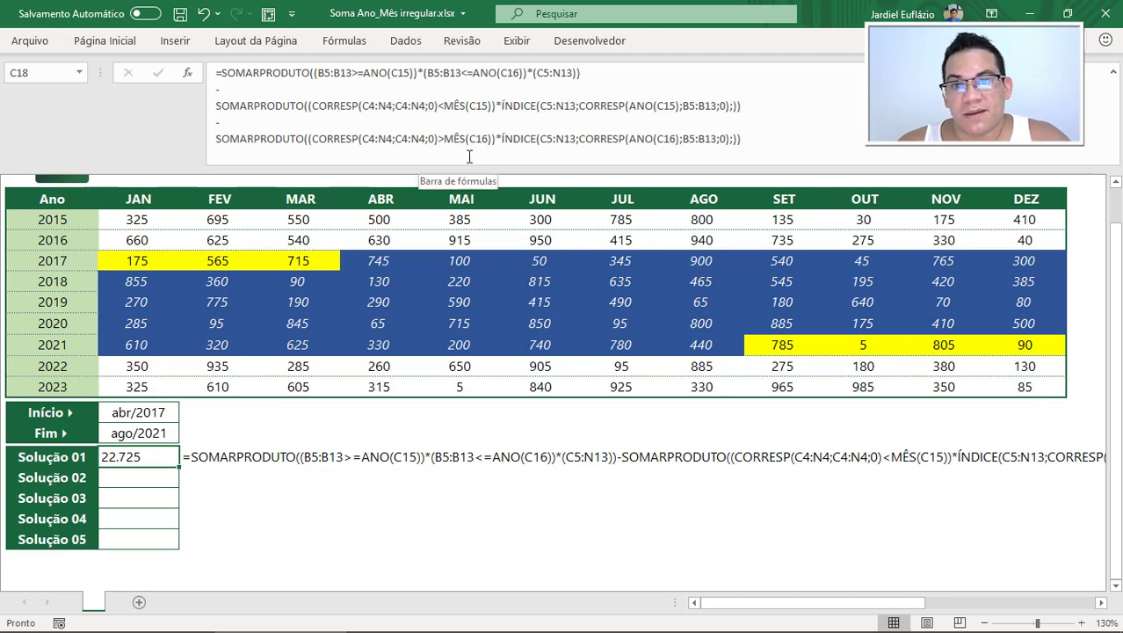
pyautogui.moveTo(765, 147); pyautogui.dragTo(200, 79)
pyautogui.press('Escape')
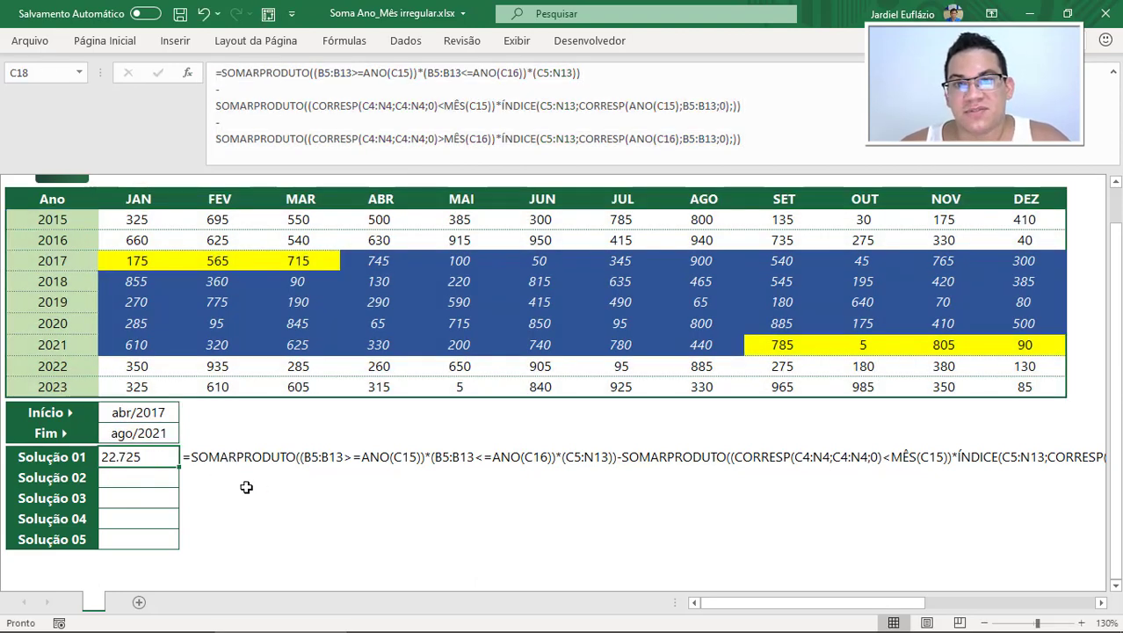
# Inspect the JAN header in C4 and the Início and Fim dates in C15 and C16
pyautogui.click(244, 498)
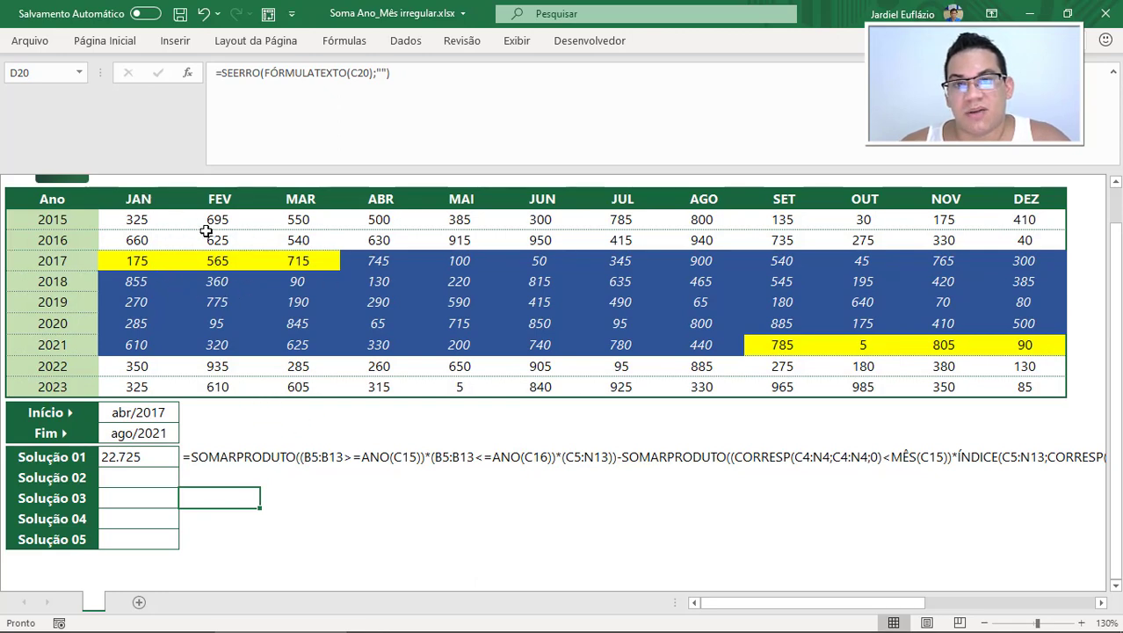
pyautogui.click(147, 198)
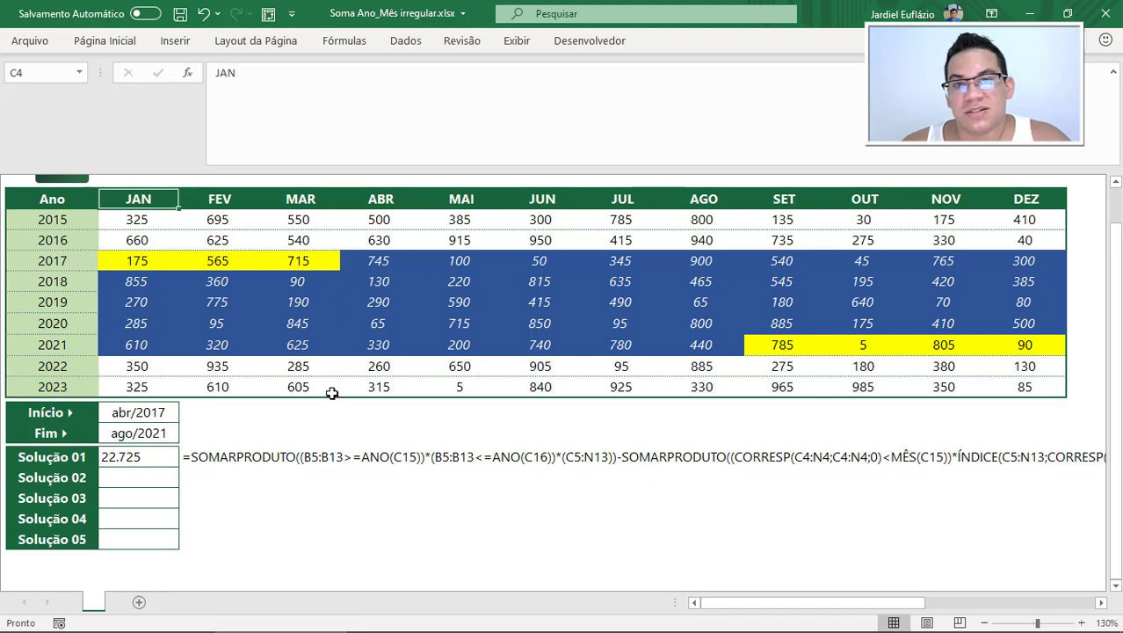
pyautogui.click(131, 418)
pyautogui.click(137, 434)
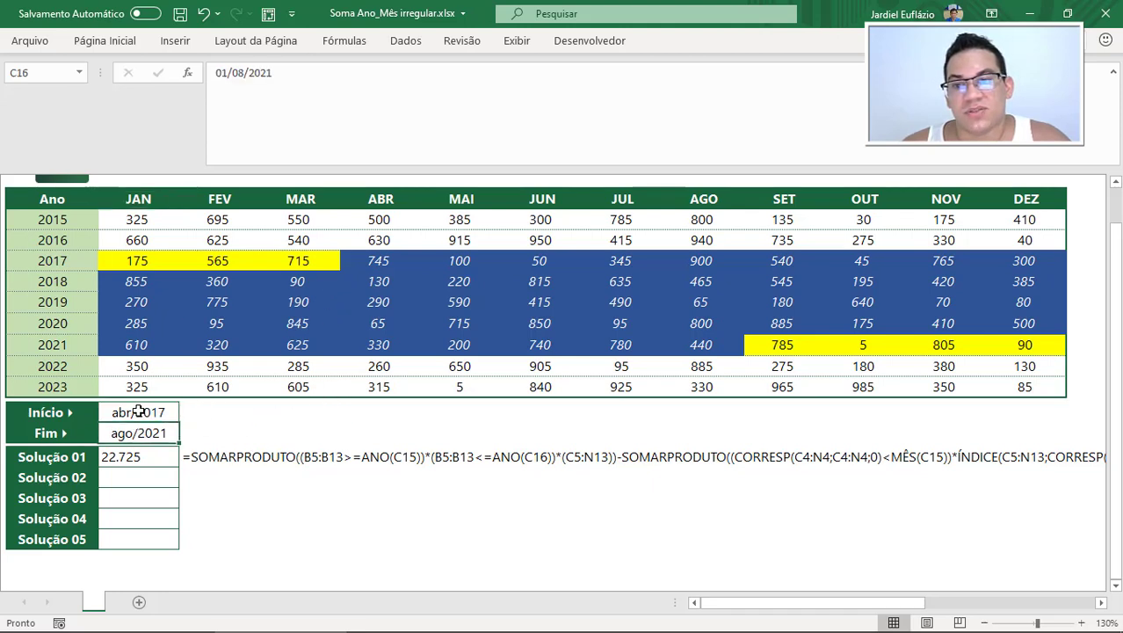
pyautogui.click(147, 413)
pyautogui.click(157, 433)
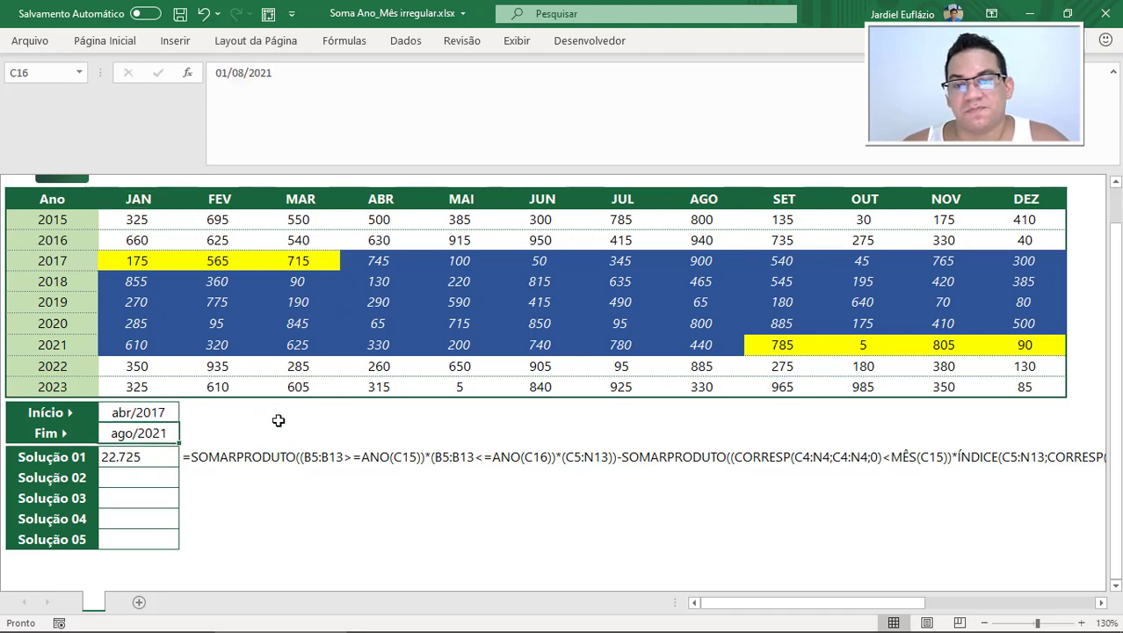
# Start the Solução 02 formula in C19 as =DATA.VALOR(C4:N4&B5:B13), joining the month headers with the years
pyautogui.press('Down')
pyautogui.press('Down')
pyautogui.press('Down')
pyautogui.write('=')
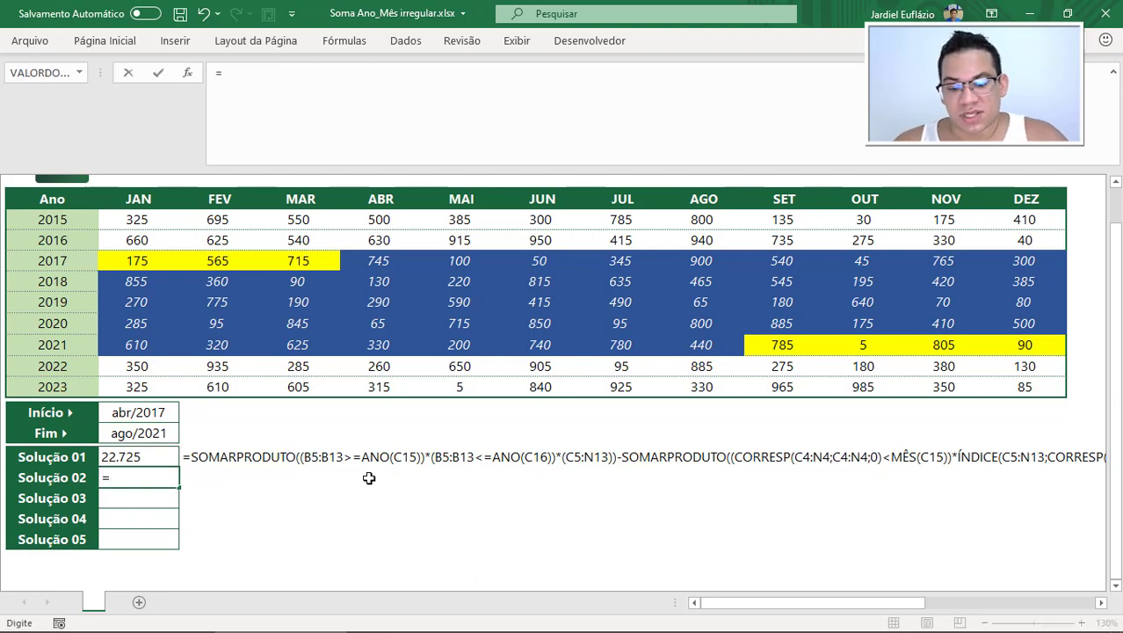
pyautogui.write('DATA')
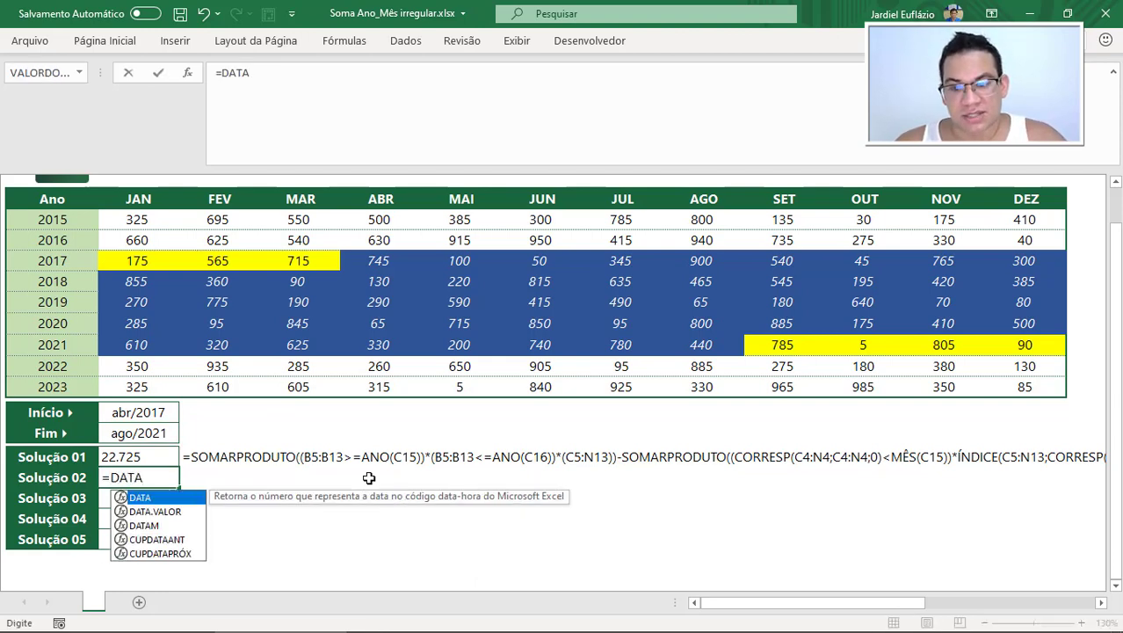
pyautogui.press('Down')
pyautogui.press('Tab')
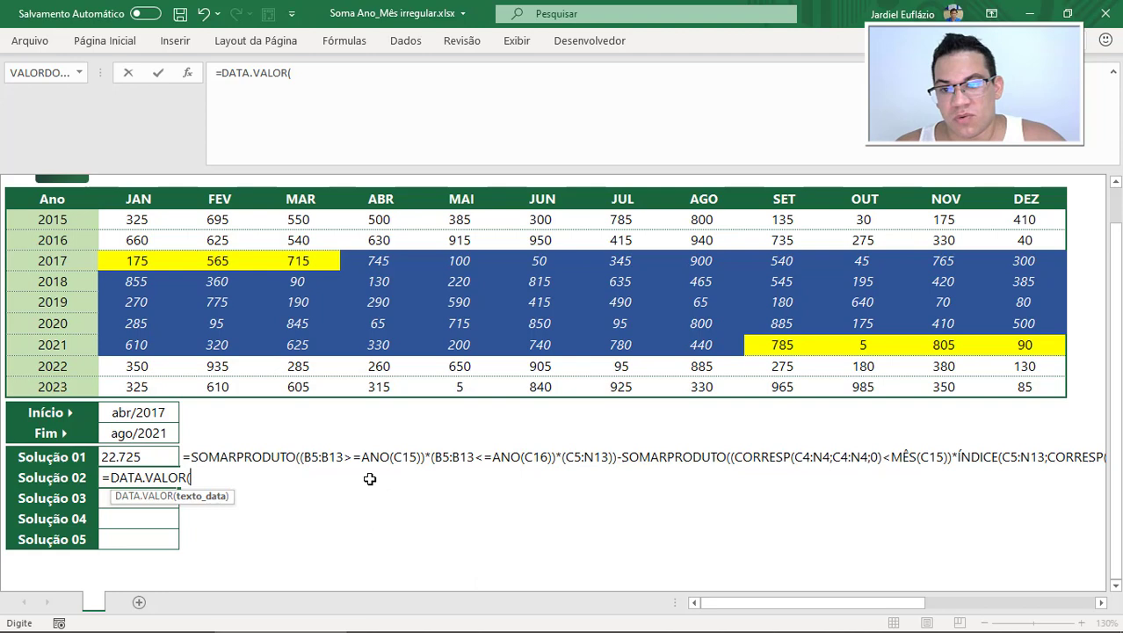
pyautogui.click(159, 200)
pyautogui.hotkey('ctrl', 'shift', 'Right')
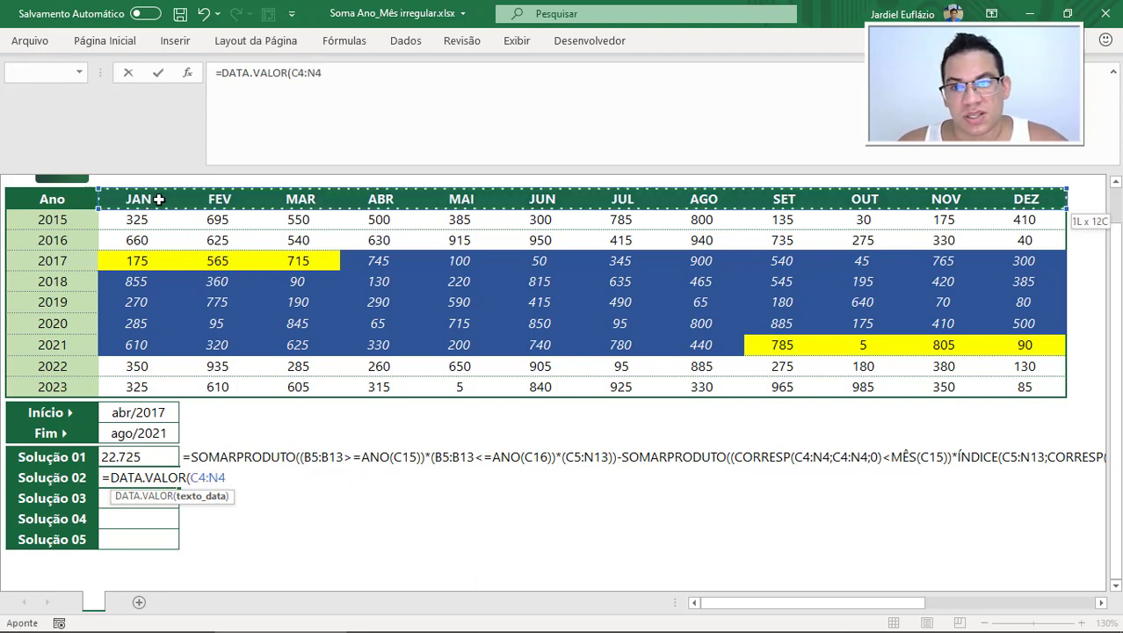
pyautogui.write('&')
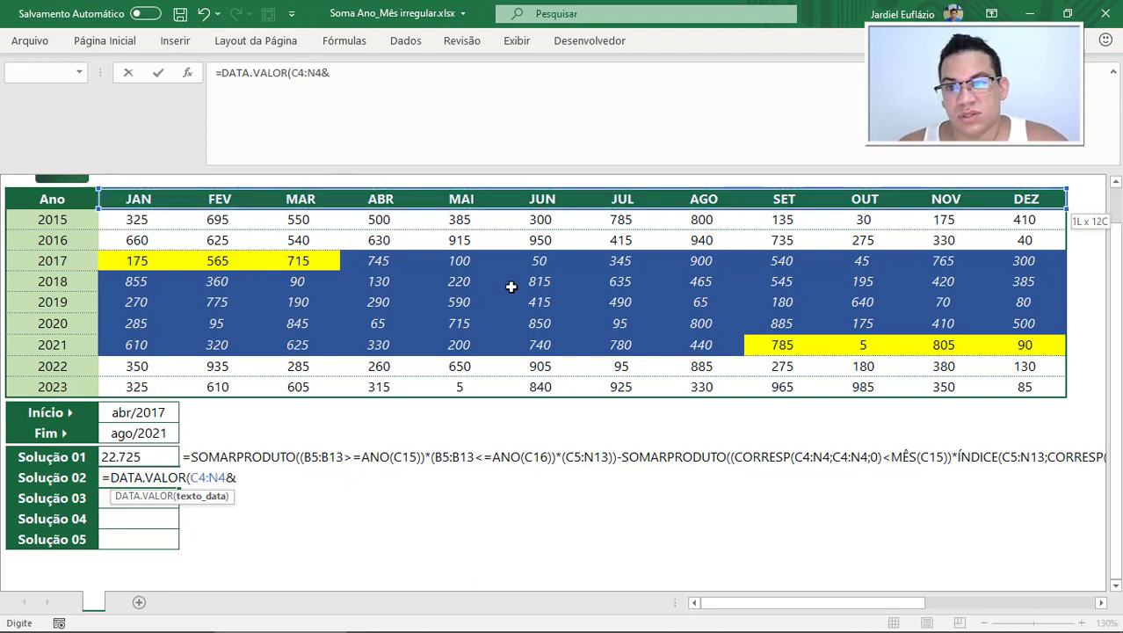
pyautogui.moveTo(56, 220); pyautogui.dragTo(79, 387)
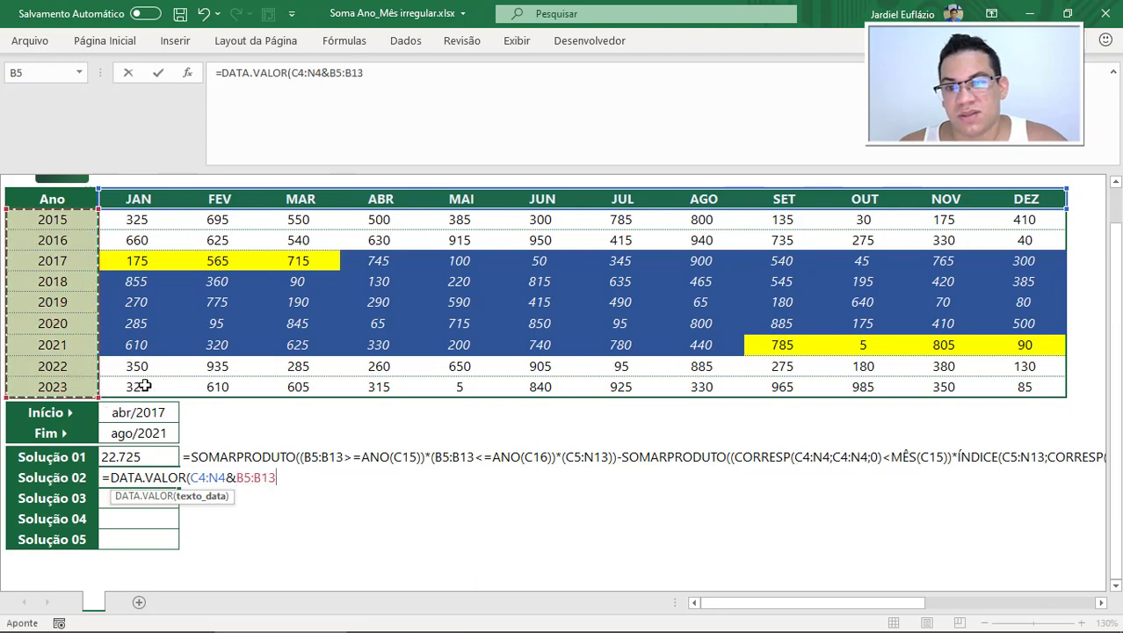
pyautogui.write(')')
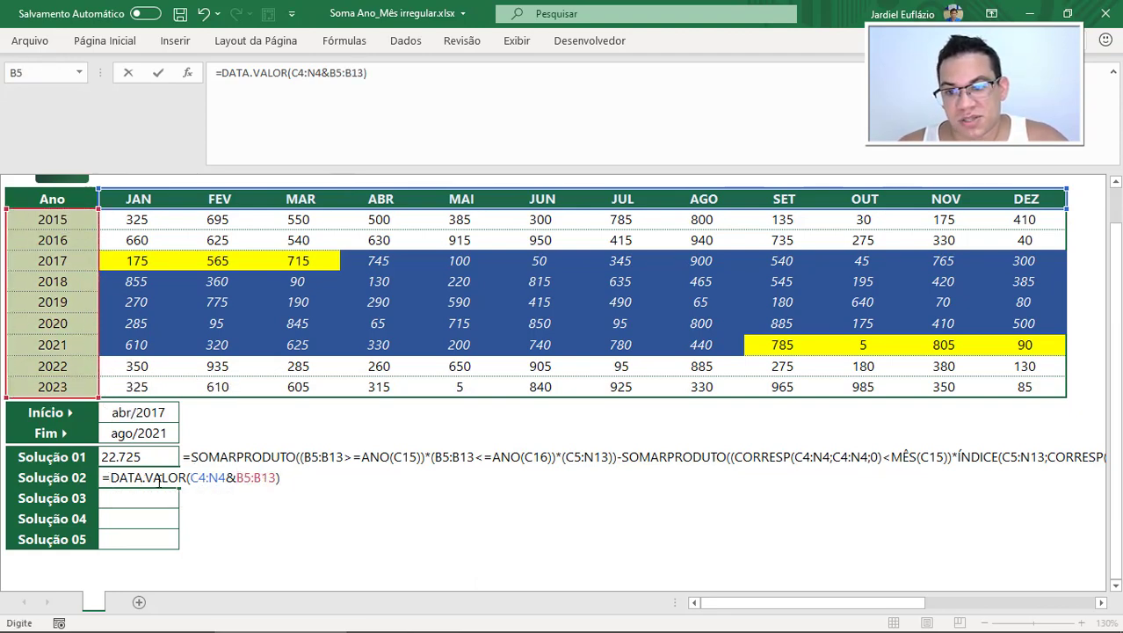
# Evaluate the DATA.VALOR expression, examine the resulting array of date serial numbers, and restore the formula text
pyautogui.press('F9')
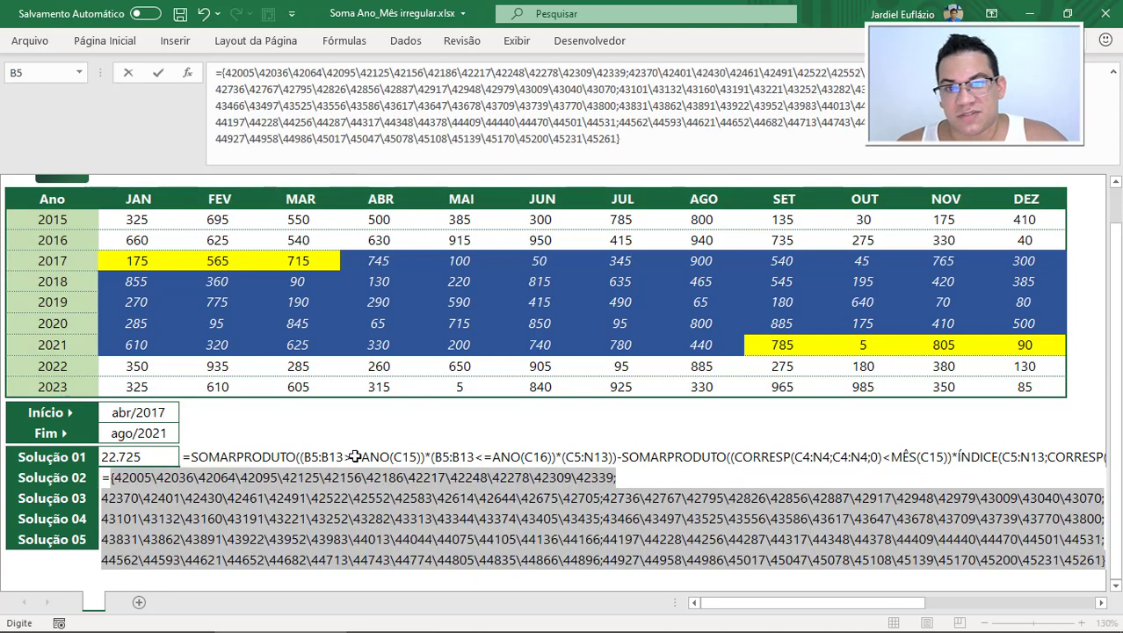
pyautogui.moveTo(599, 141); pyautogui.dragTo(231, 75)
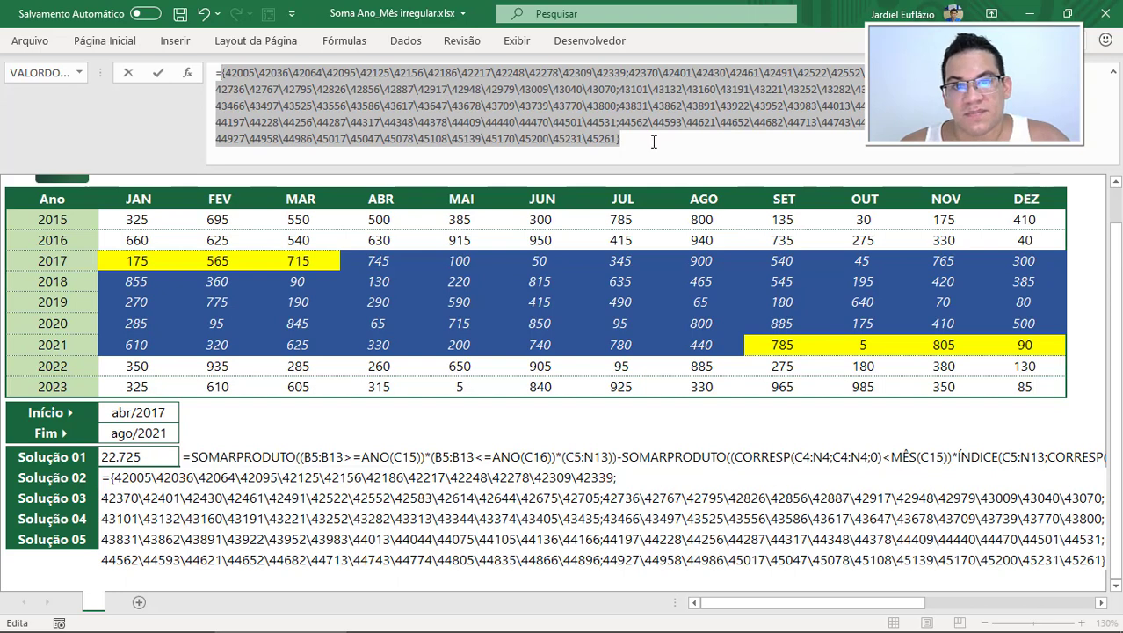
pyautogui.moveTo(653, 142); pyautogui.dragTo(227, 76)
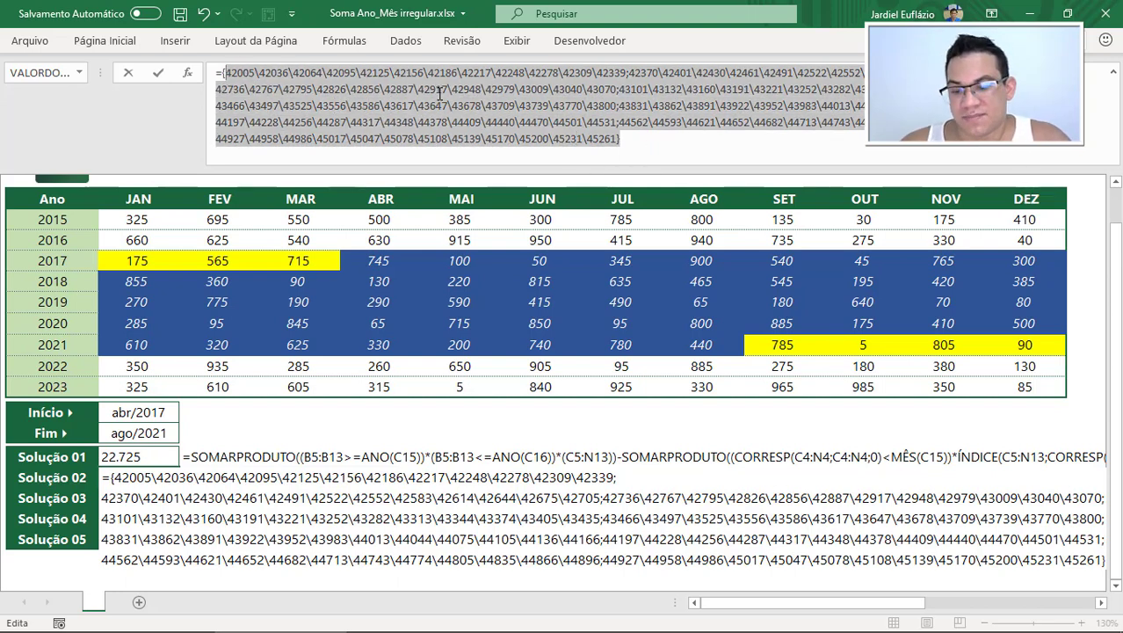
pyautogui.hotkey('ctrl', 'z')
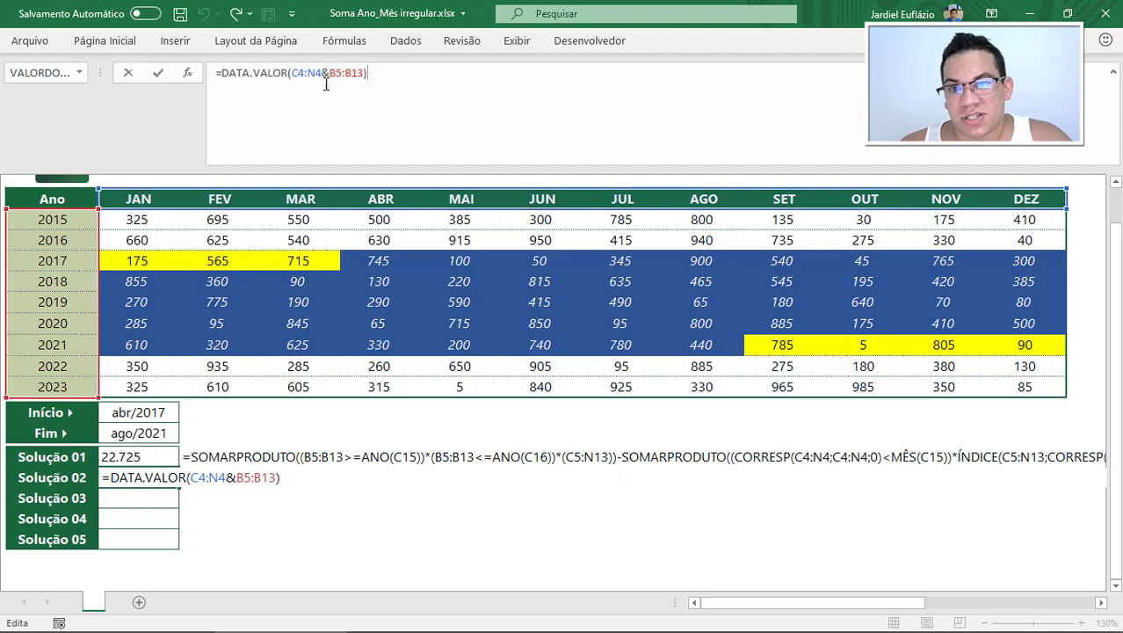
# Compare the DATA.VALOR expression in C19 with the start date as >=C15 and enclose the condition in parentheses
pyautogui.write('>=')
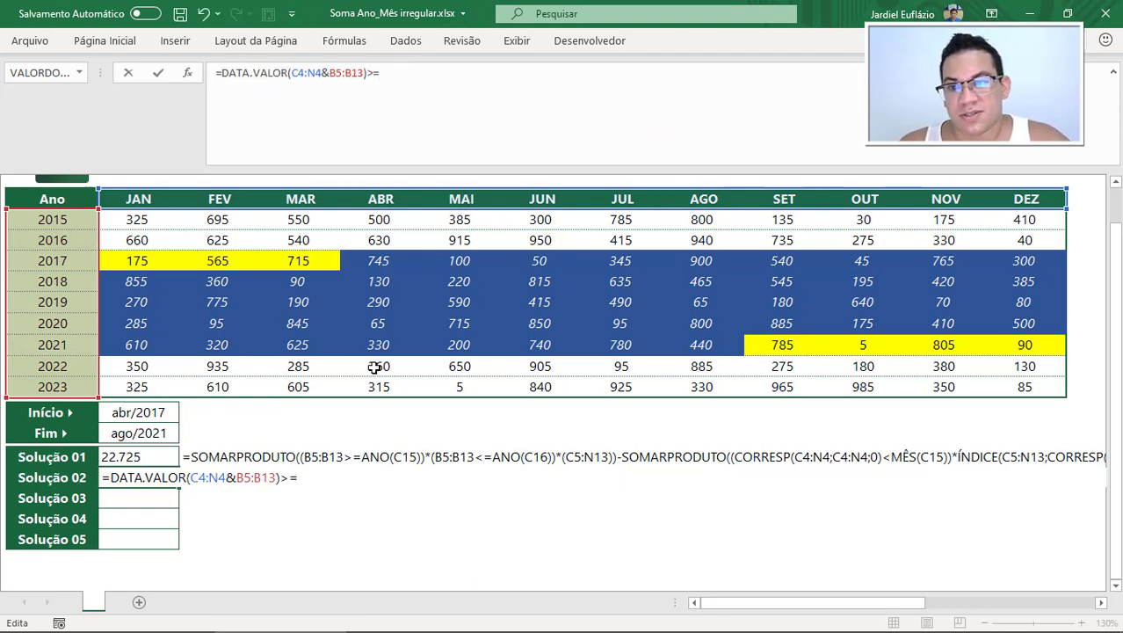
pyautogui.click(140, 415)
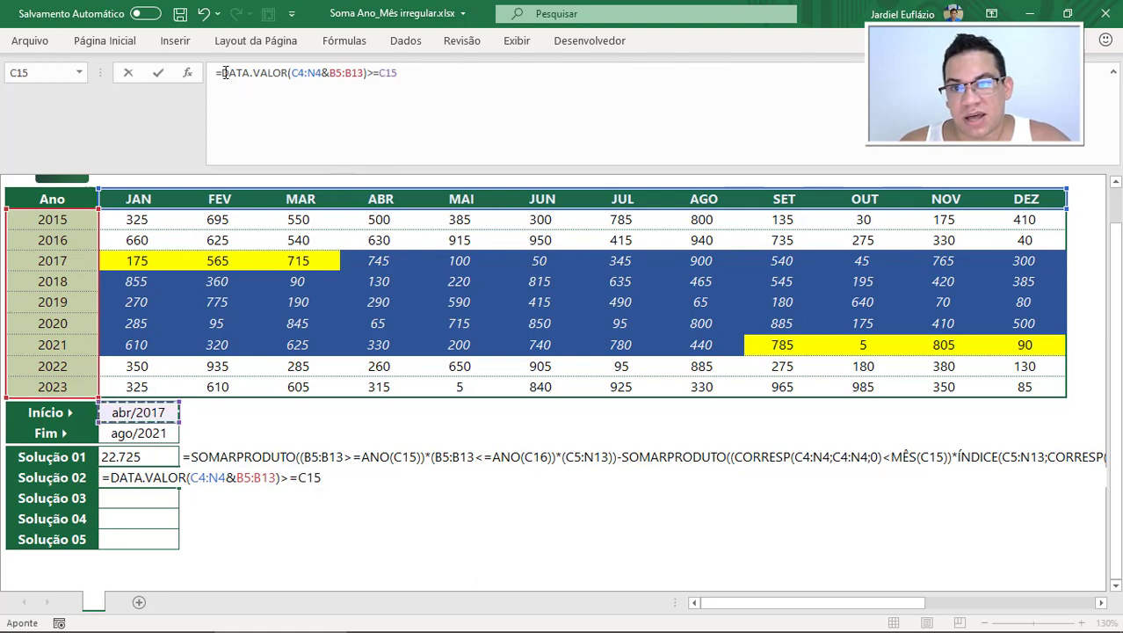
pyautogui.moveTo(221, 73); pyautogui.dragTo(368, 73)
pyautogui.hotkey('ctrl', 'c')
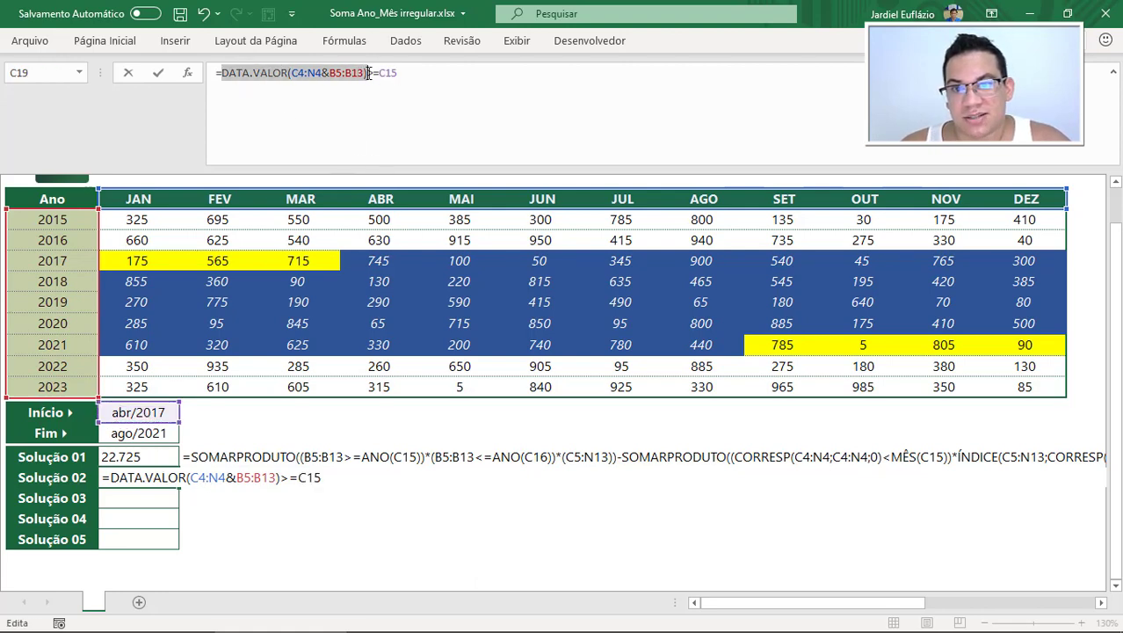
pyautogui.click(225, 73)
pyautogui.write('(')
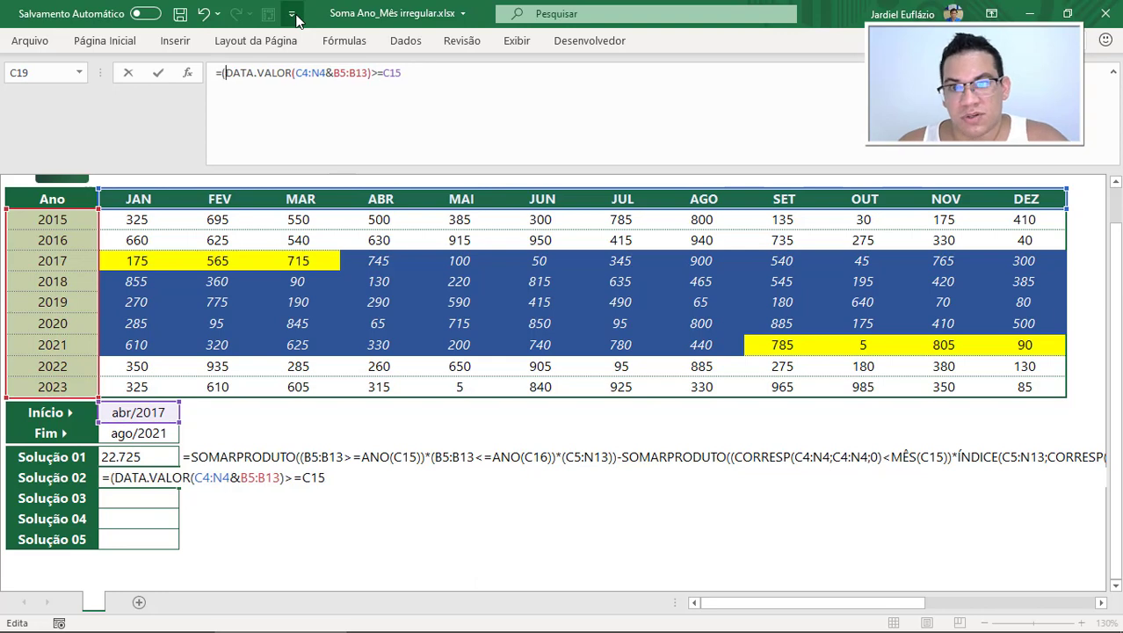
pyautogui.click(430, 82)
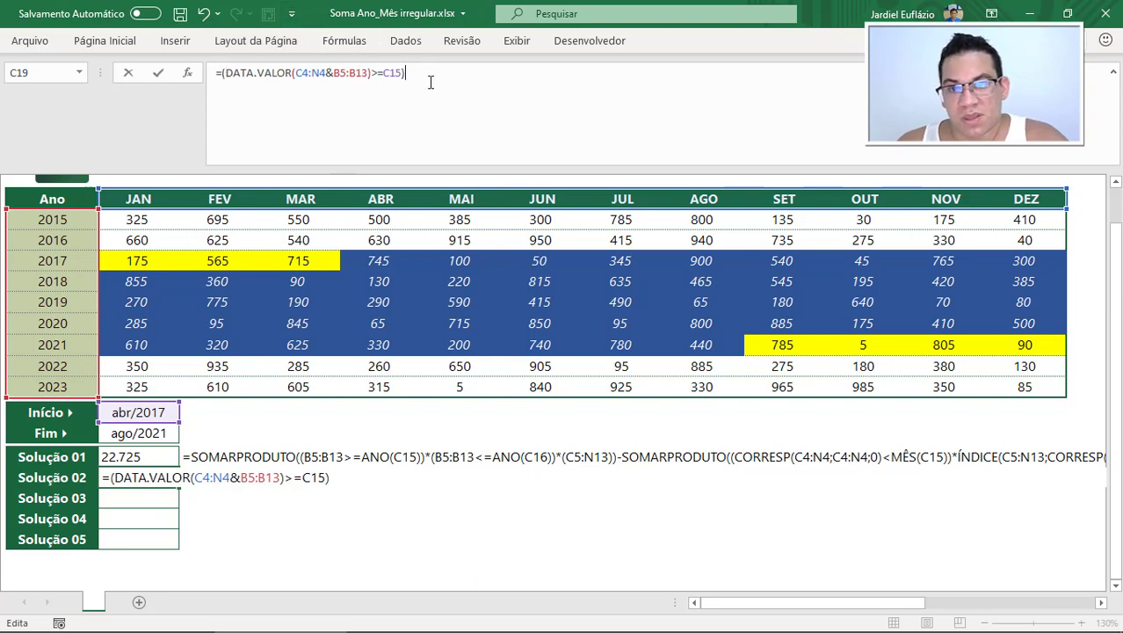
# Multiply the C19 formula by a second condition, (DATA.VALOR(C4:N4&B5:B13)<=C16), reusing the copied expression
pyautogui.write('*(')
pyautogui.hotkey('ctrl', 'v')
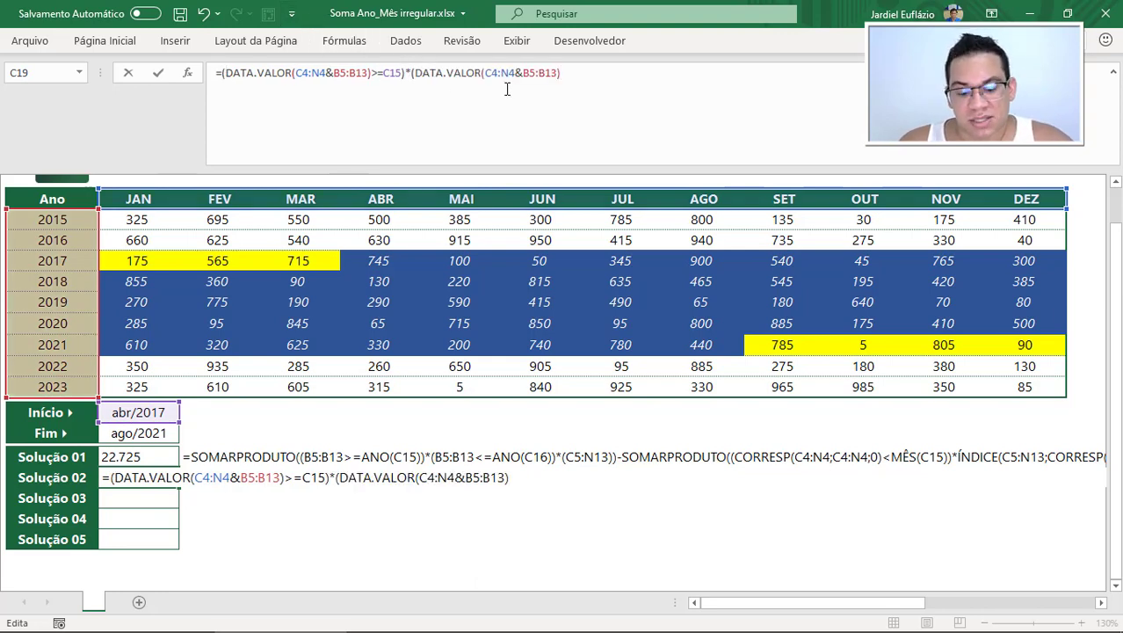
pyautogui.write('<=')
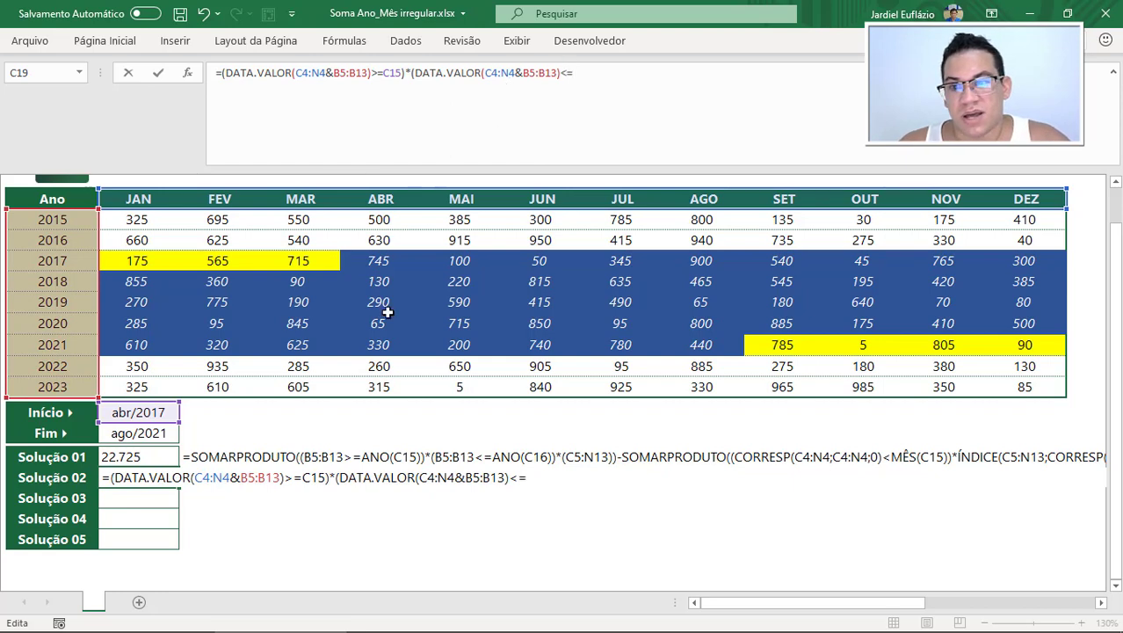
pyautogui.click(158, 432)
pyautogui.write(')')
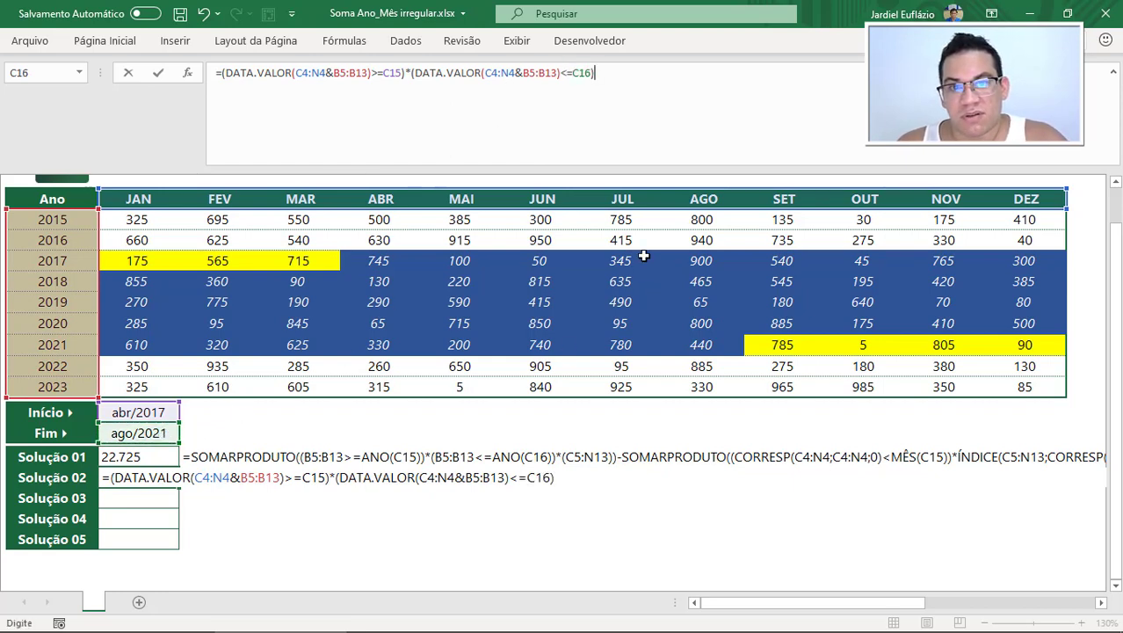
# Evaluate the product of the two date conditions, examine the array of zeros and ones, and restore the formula text
pyautogui.press('F9')
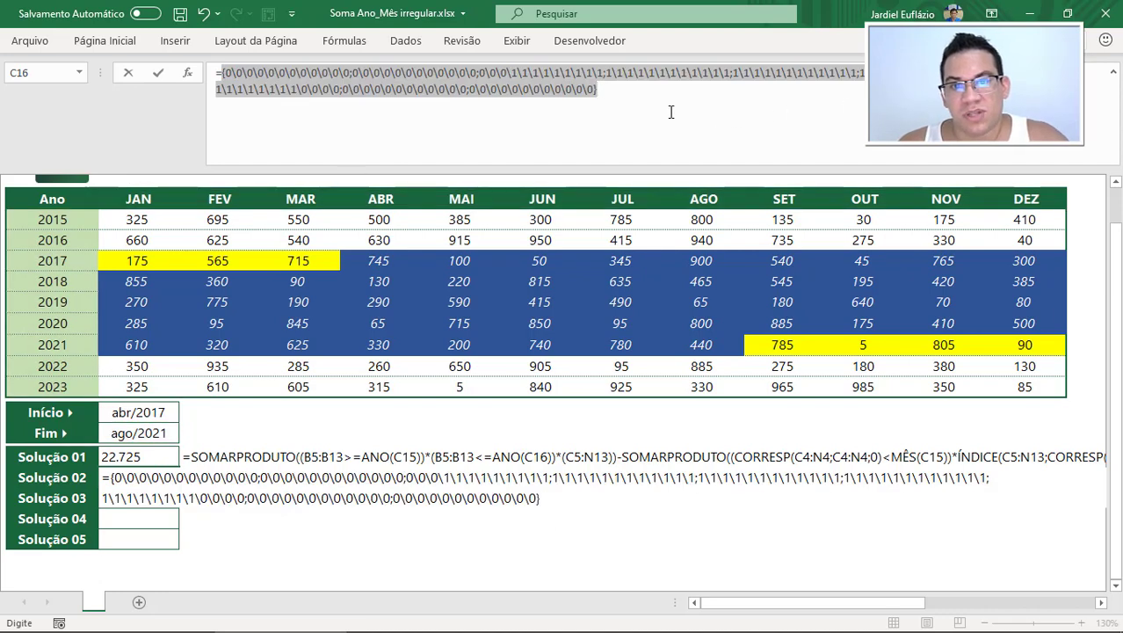
pyautogui.moveTo(510, 72); pyautogui.dragTo(590, 72)
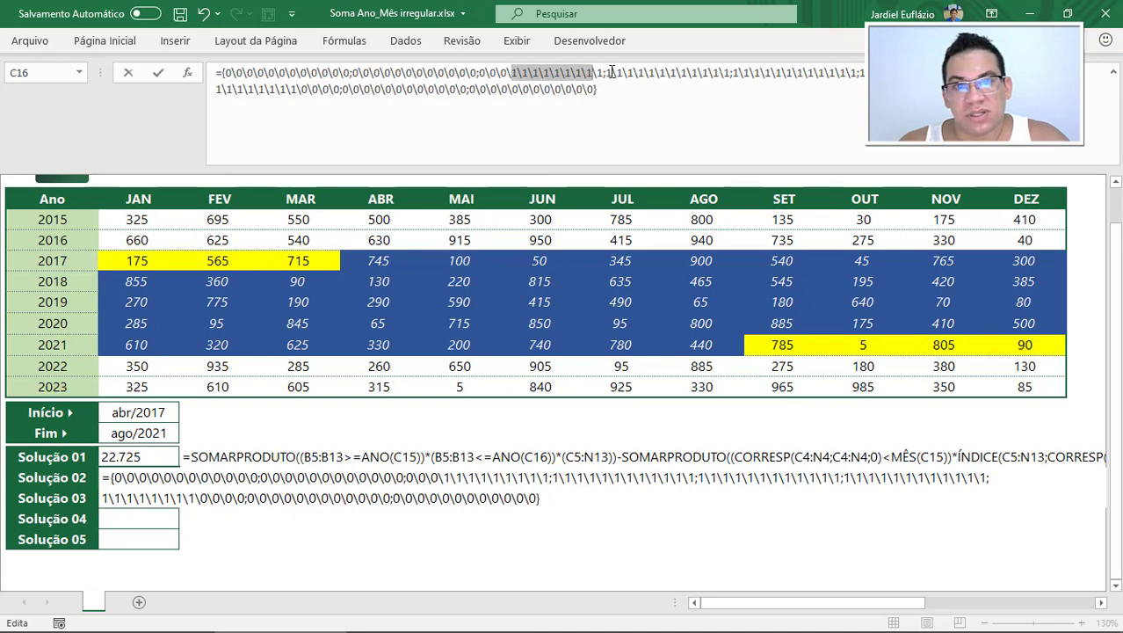
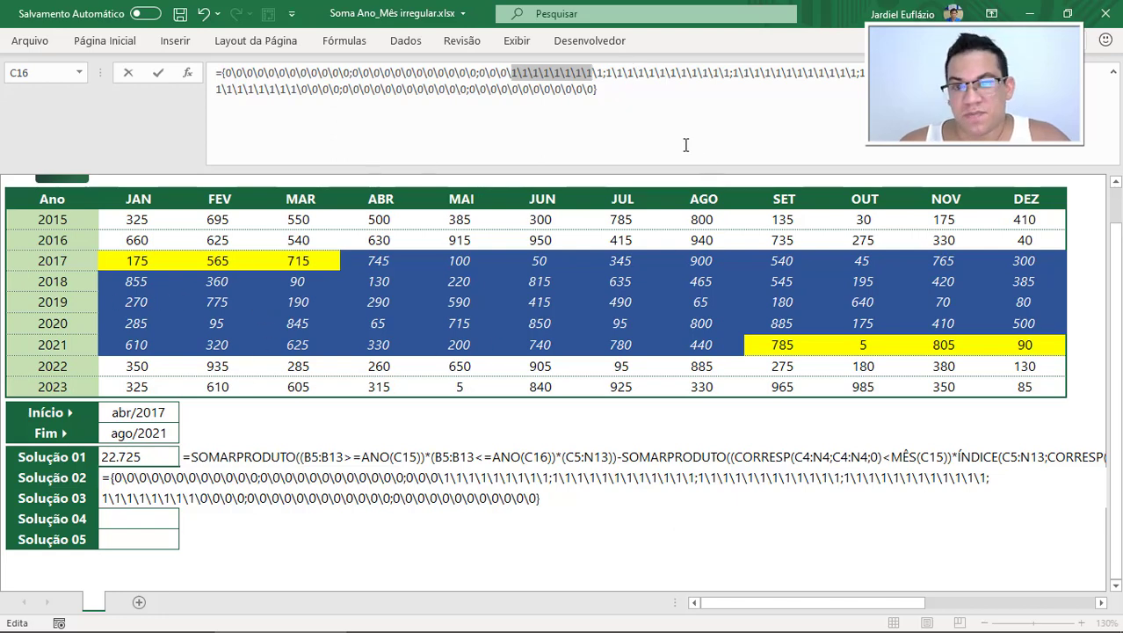
pyautogui.hotkey('ctrl', 'z')
# Multiply the two date conditions in C19 by the monthly values range (C5:N13)
pyautogui.click(615, 72)
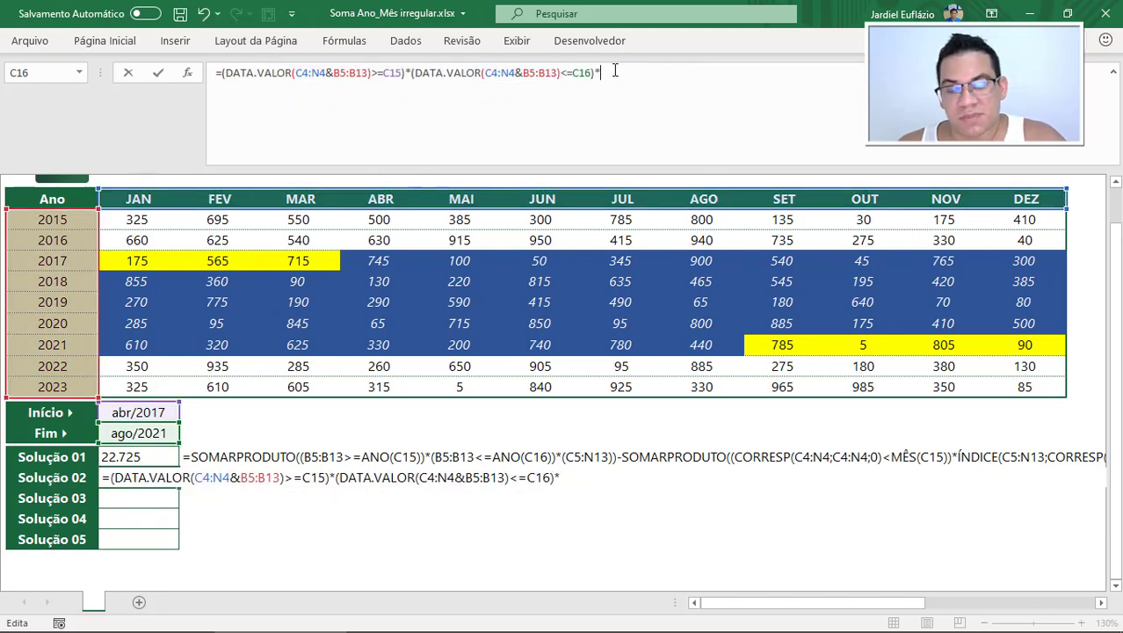
pyautogui.write('(')
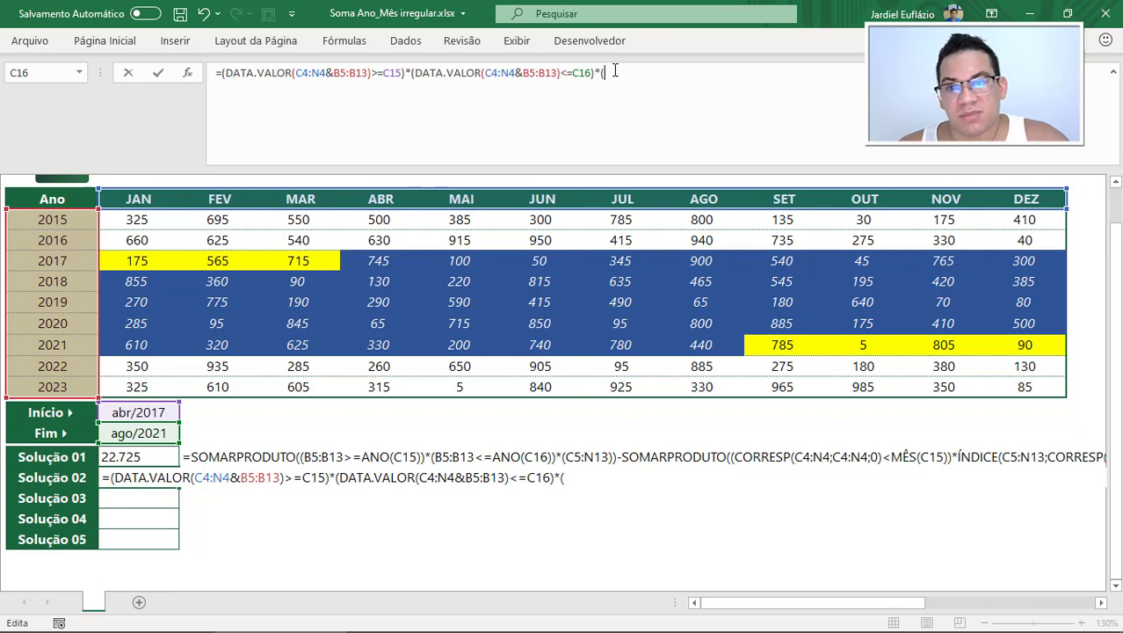
pyautogui.click(131, 217)
pyautogui.hotkey('ctrl', 'shift', 'Right')
pyautogui.hotkey('ctrl', 'shift', 'Down')
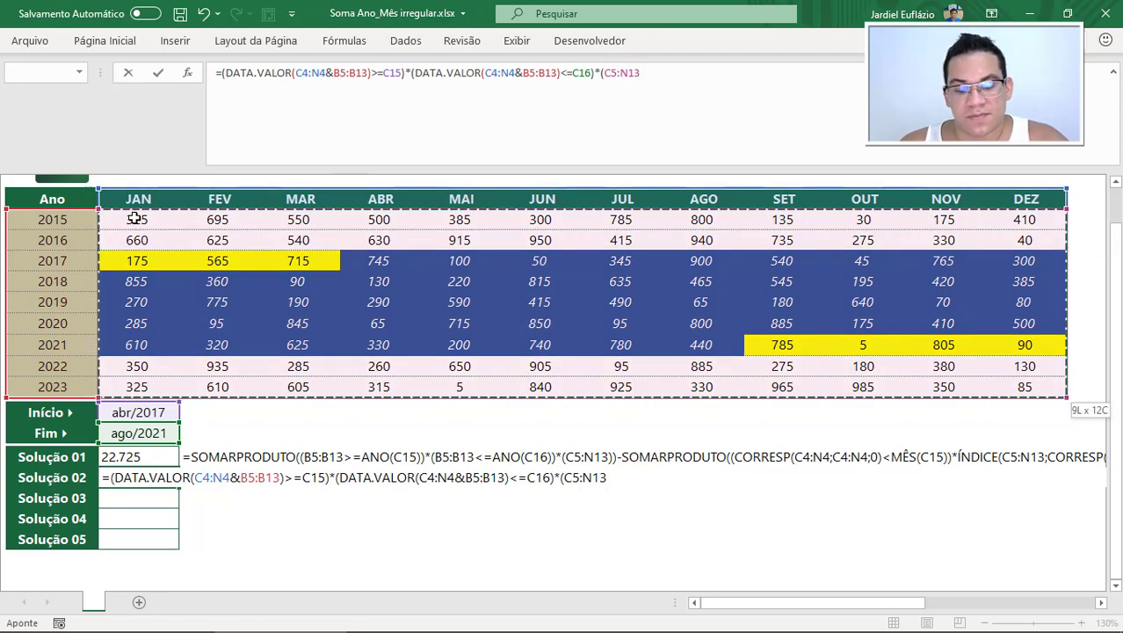
pyautogui.write(')')
# Evaluate the complete C19 product, examine the array of values within the period, and restore the formula text
pyautogui.press('F9')
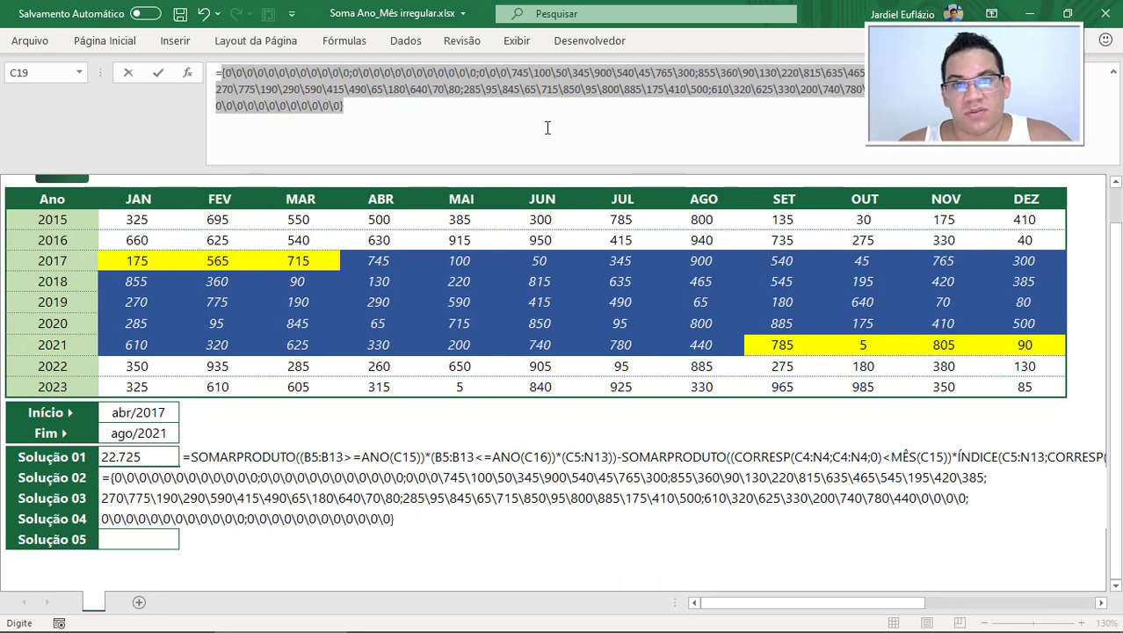
pyautogui.moveTo(262, 73); pyautogui.dragTo(313, 72)
pyautogui.moveTo(519, 74); pyautogui.dragTo(622, 75)
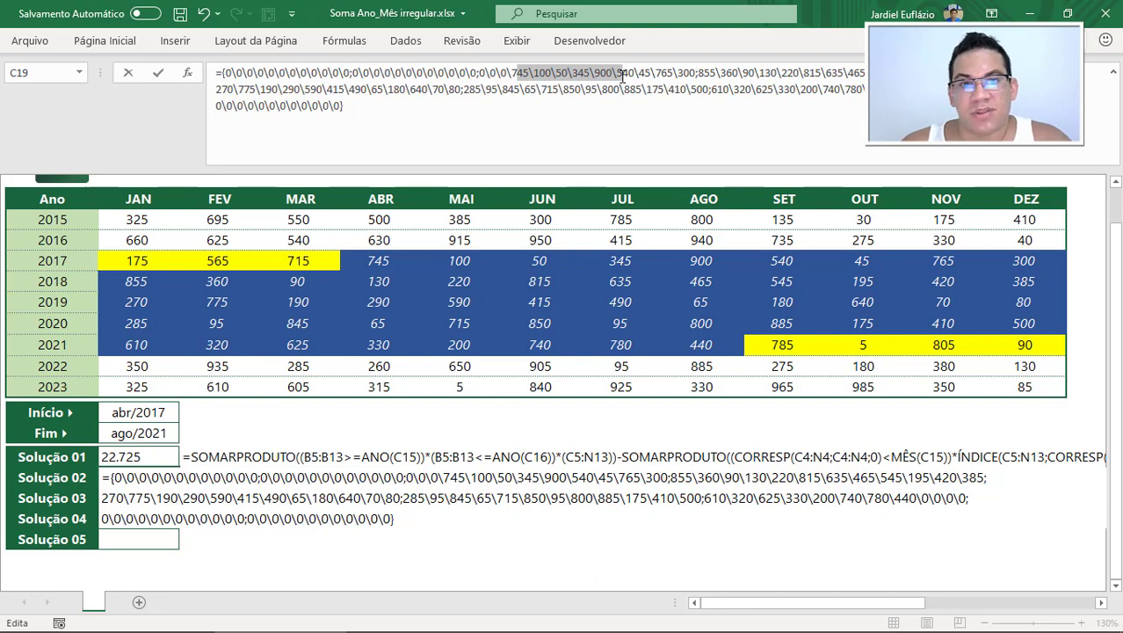
pyautogui.hotkey('ctrl', 'z')
# Wrap the C19 expression in SOMARPRODUTO, enter the Solução 02 formula, and reselect the cell to review it
pyautogui.click(221, 73)
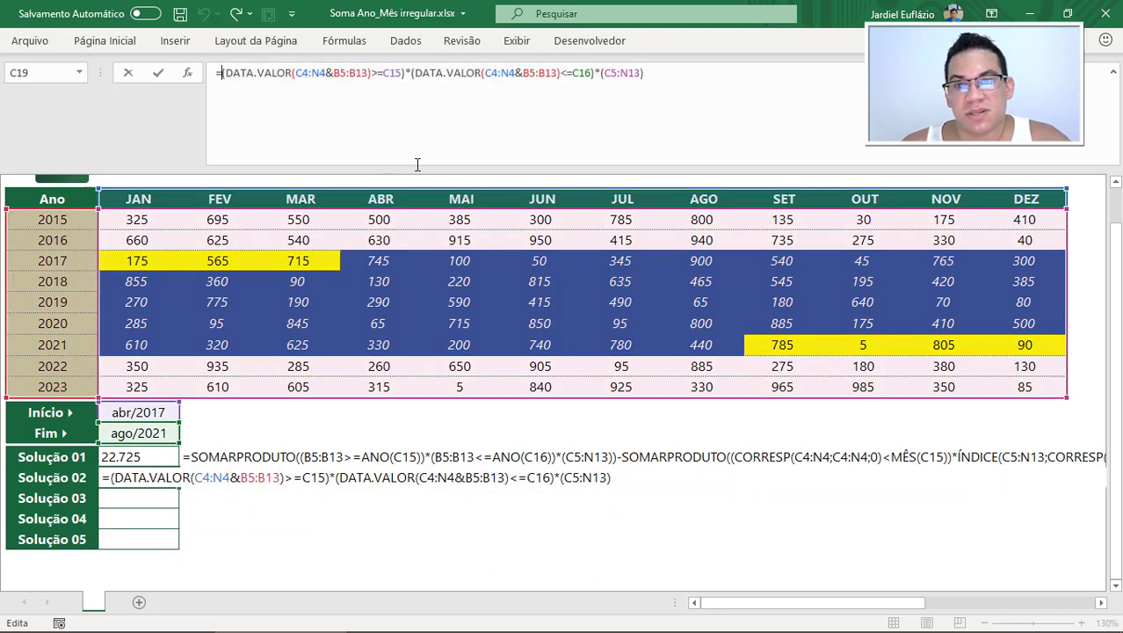
pyautogui.write('SOMARPRODUTO')
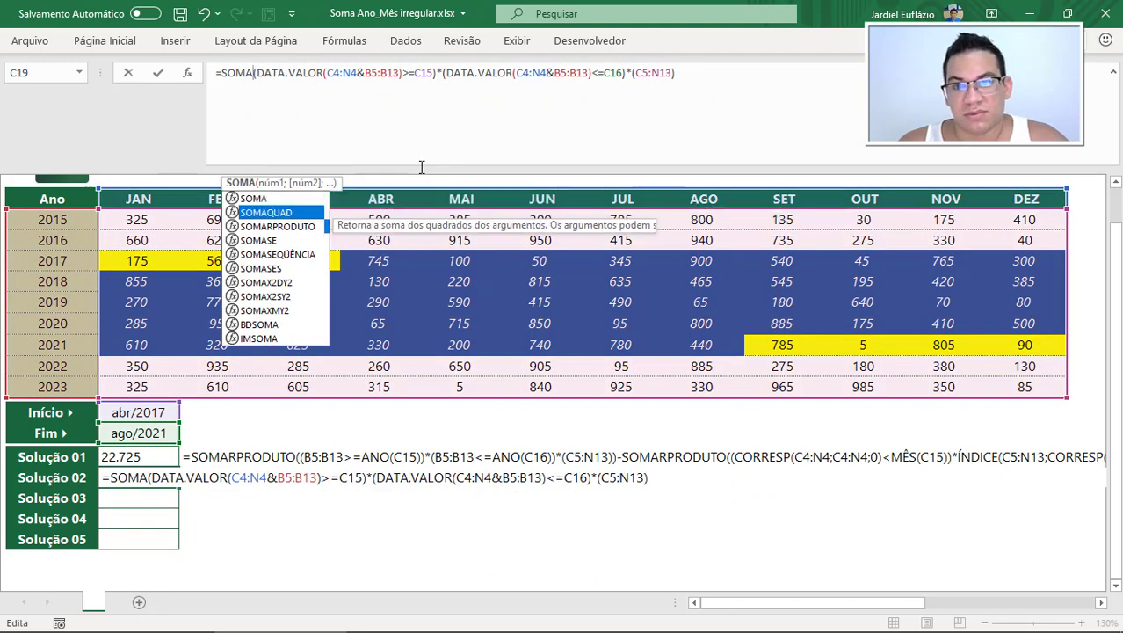
pyautogui.write('(')
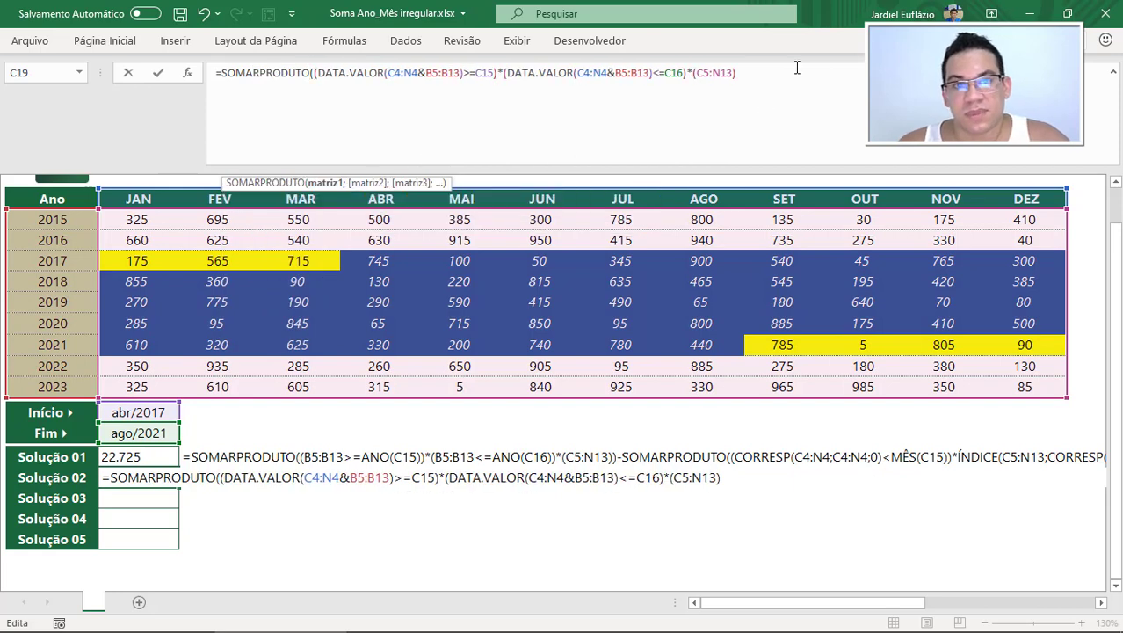
pyautogui.write(')')
pyautogui.press('Return')
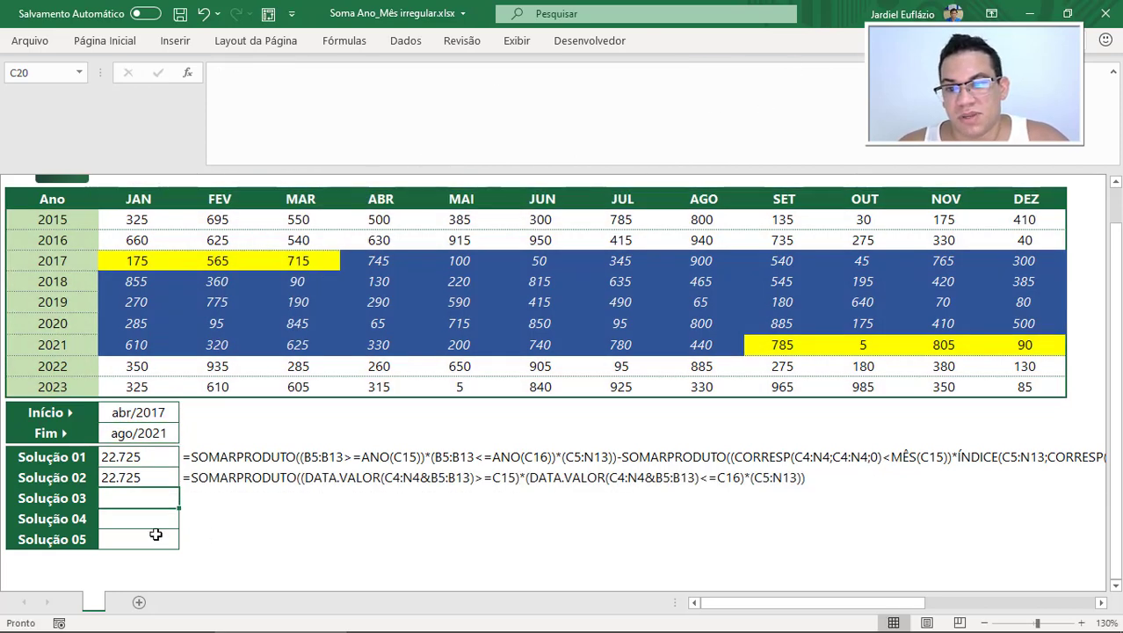
pyautogui.click(138, 471)
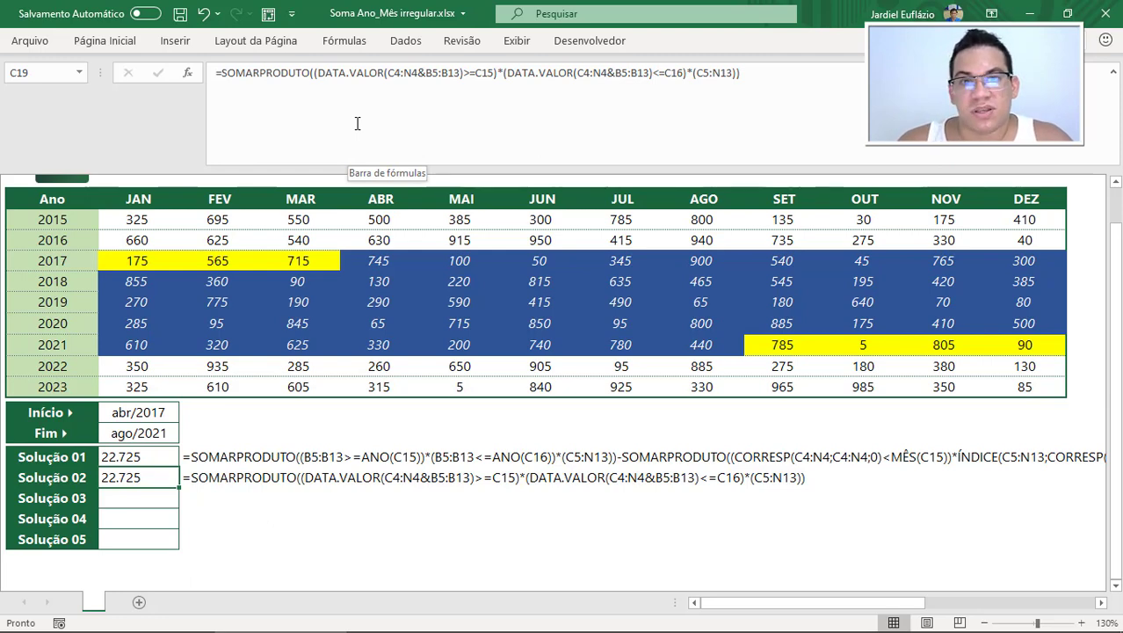
# Copy the Solução 02 formula into C20 and replace the first DATA.VALOR function name with 0+
pyautogui.click(161, 497)
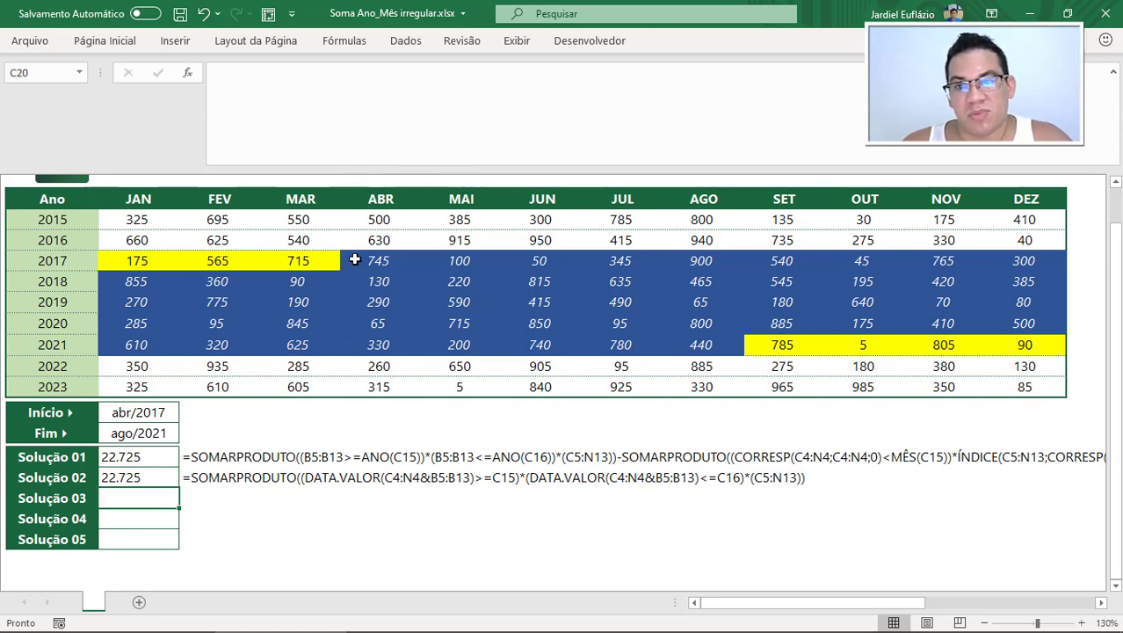
pyautogui.hotkey('ctrl', "'")
pyautogui.click(413, 74)
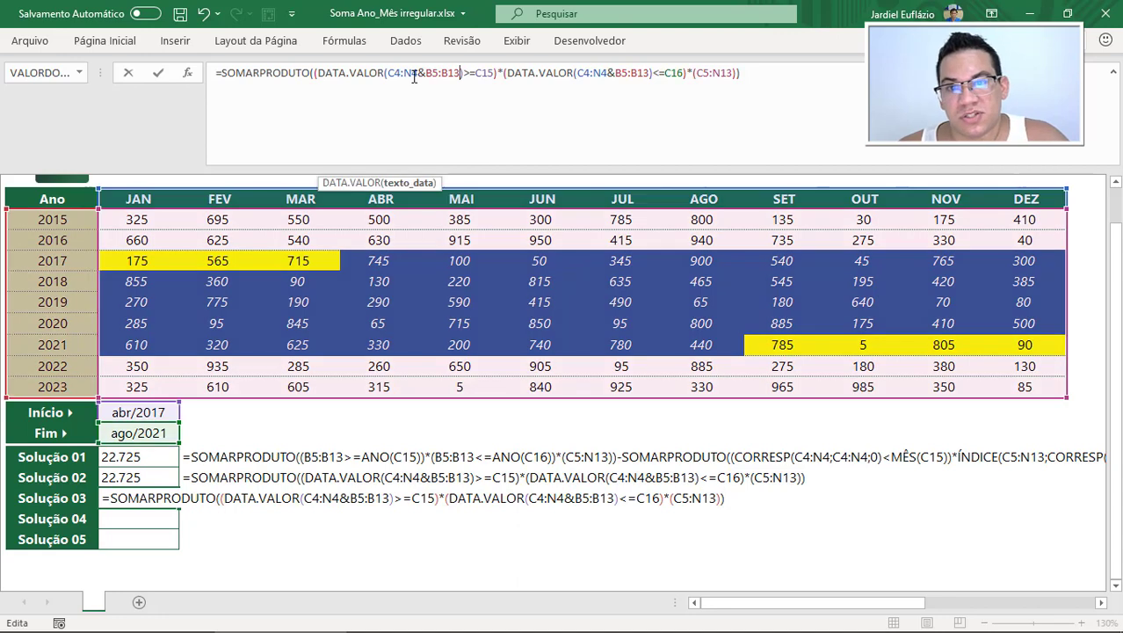
pyautogui.moveTo(389, 74); pyautogui.dragTo(456, 73)
pyautogui.moveTo(318, 74); pyautogui.dragTo(384, 74)
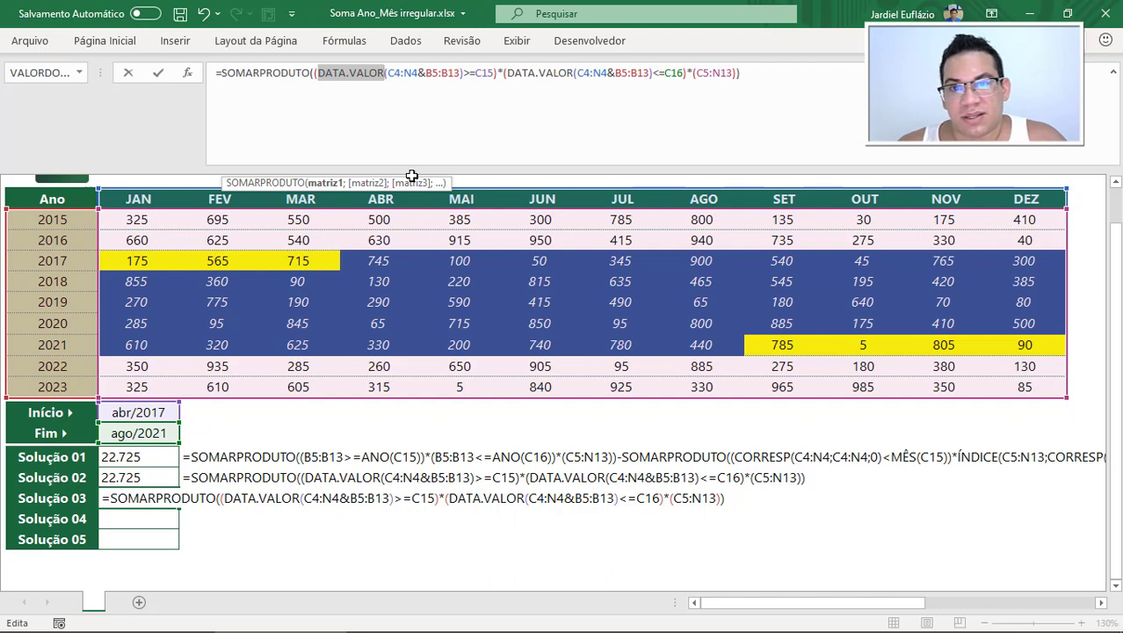
pyautogui.write('0+')
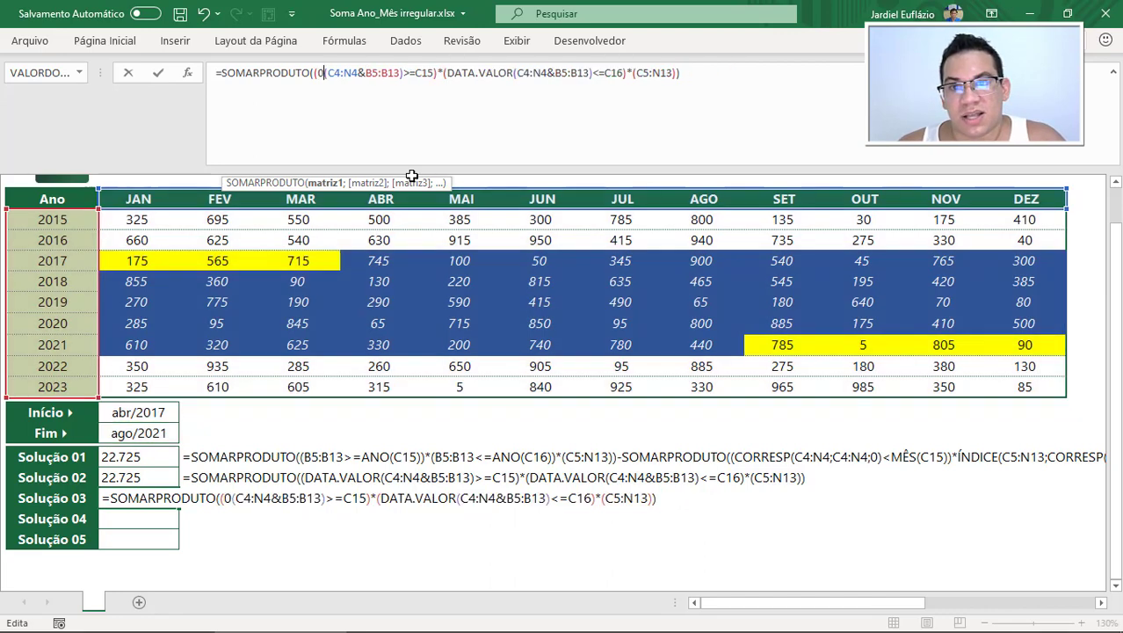
pyautogui.click(353, 89)
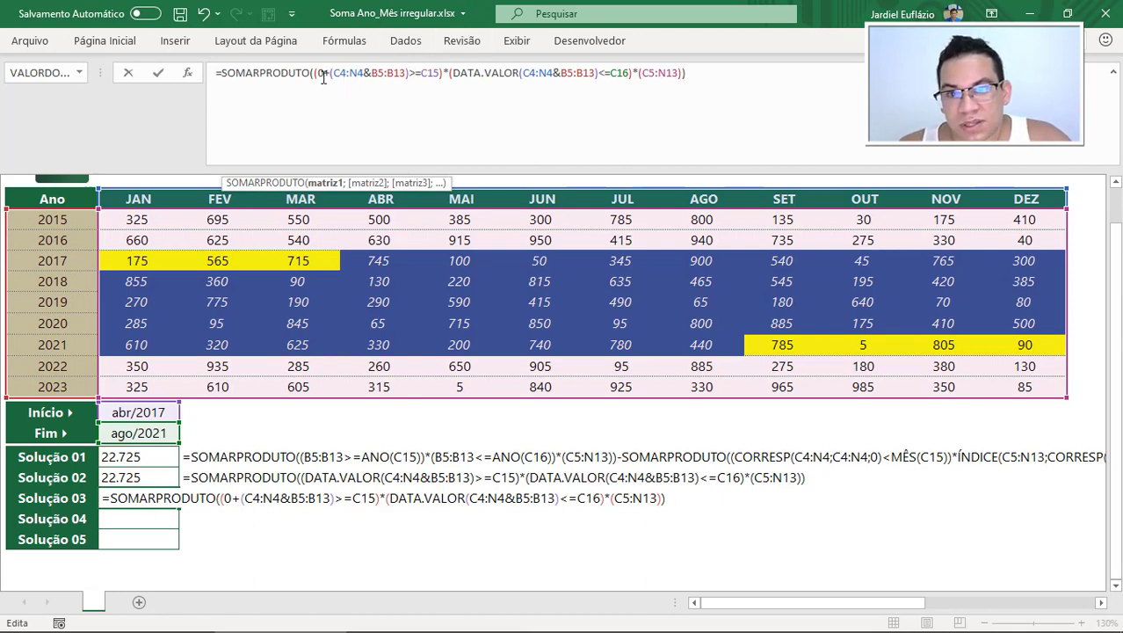
# Enclose the 0+(C4:N4&B5:B13) expression in C20 in its own parentheses, ahead of the >=C15 comparison
pyautogui.moveTo(317, 74)
pyautogui.mouseDown()
pyautogui.moveTo(405, 78)
pyautogui.moveTo(319, 75)
pyautogui.mouseUp()
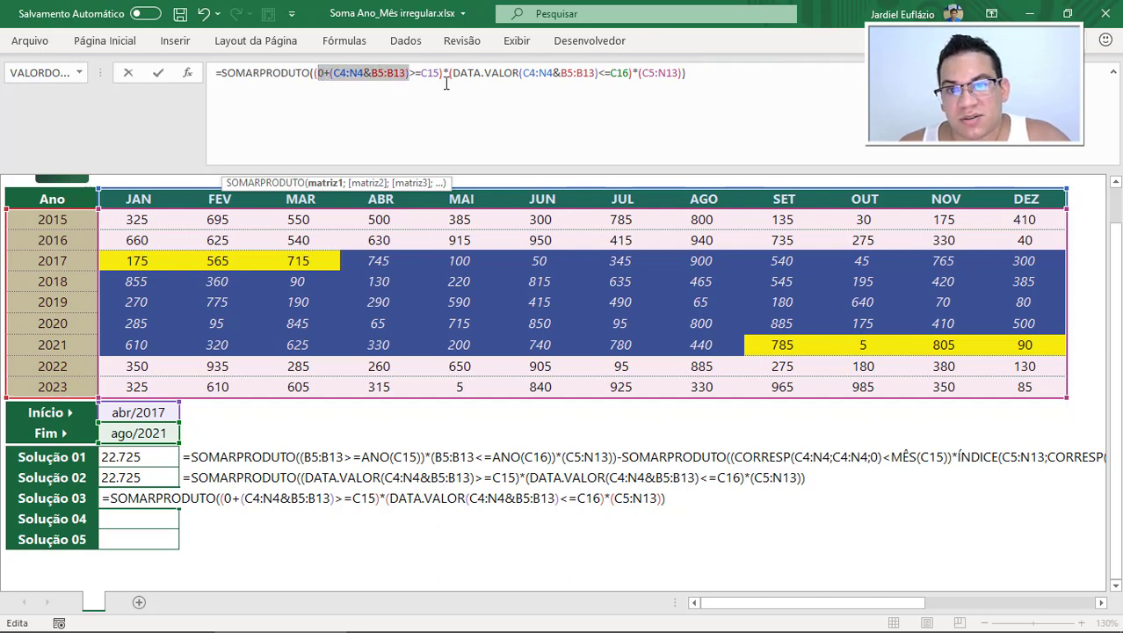
pyautogui.click(412, 74)
pyautogui.write(')')
pyautogui.press('Left')
pyautogui.press('Left')
pyautogui.press('Left')
pyautogui.press('Left')
pyautogui.press('Left')
pyautogui.press('Left')
pyautogui.press('Left')
pyautogui.press('Left')
pyautogui.press('Left')
pyautogui.press('Left')
pyautogui.press('Left')
pyautogui.press('Left')
pyautogui.press('Left')
pyautogui.press('Left')
pyautogui.press('Left')
pyautogui.press('Left')
pyautogui.press('Left')
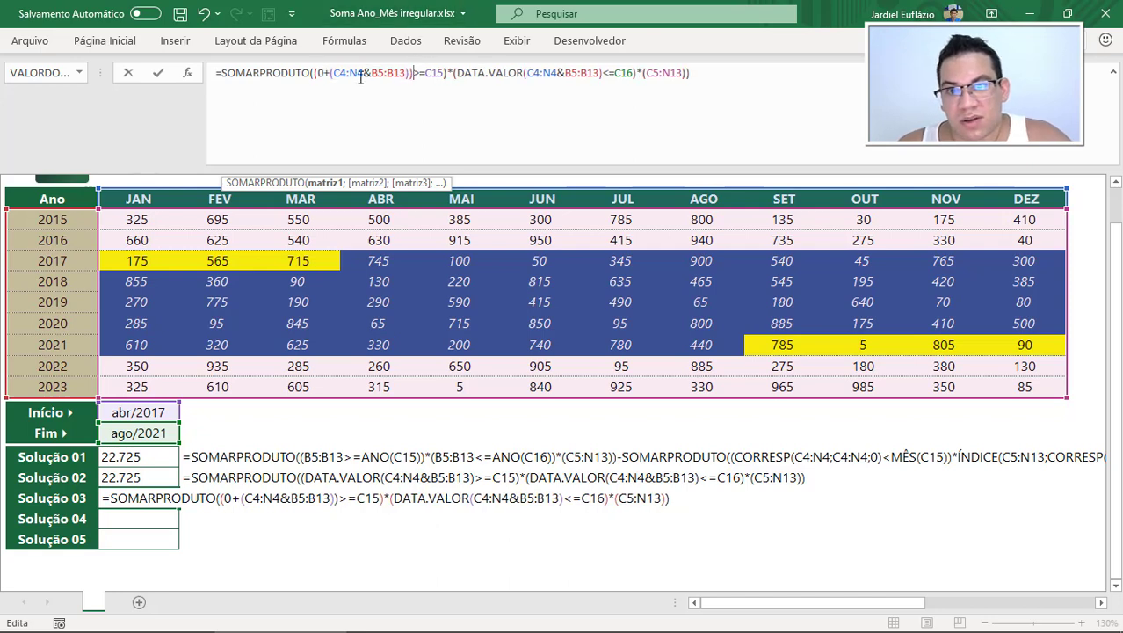
pyautogui.write('(')
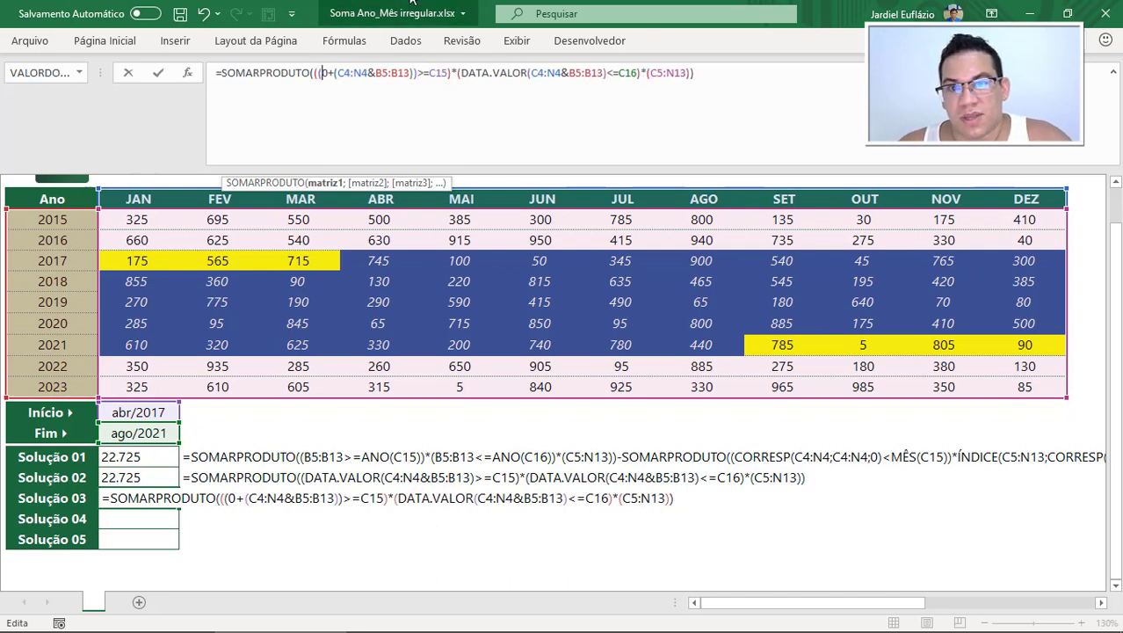
# Evaluate 0+(C4:N4&B5:B13) in C20, examine the array of date serial numbers, and restore the formula text
pyautogui.moveTo(325, 74); pyautogui.dragTo(413, 73)
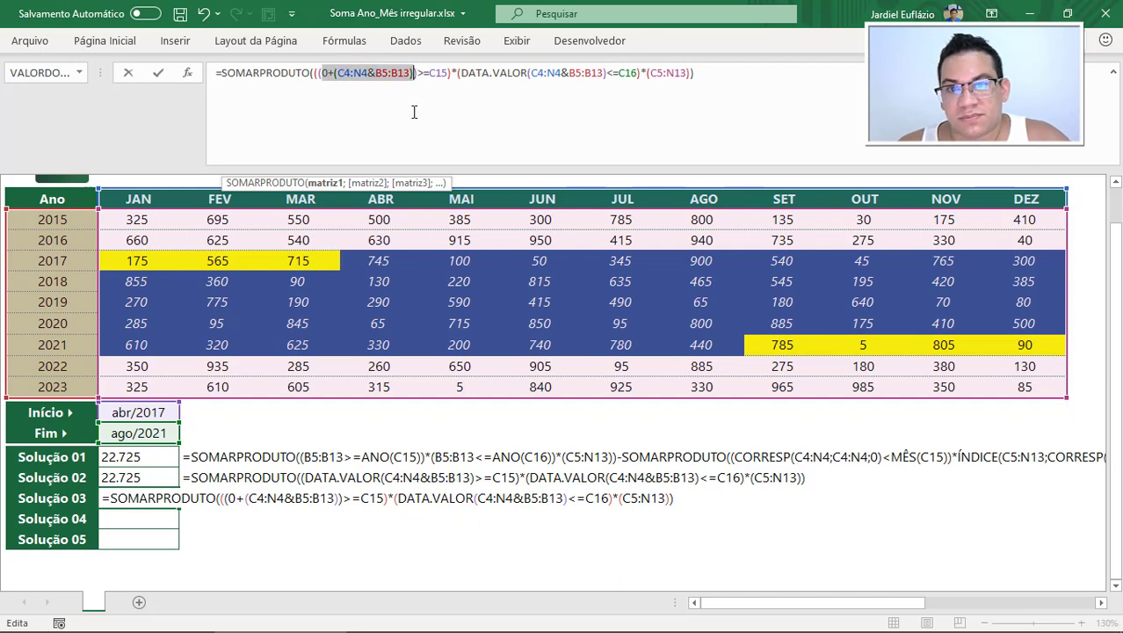
pyautogui.press('F9')
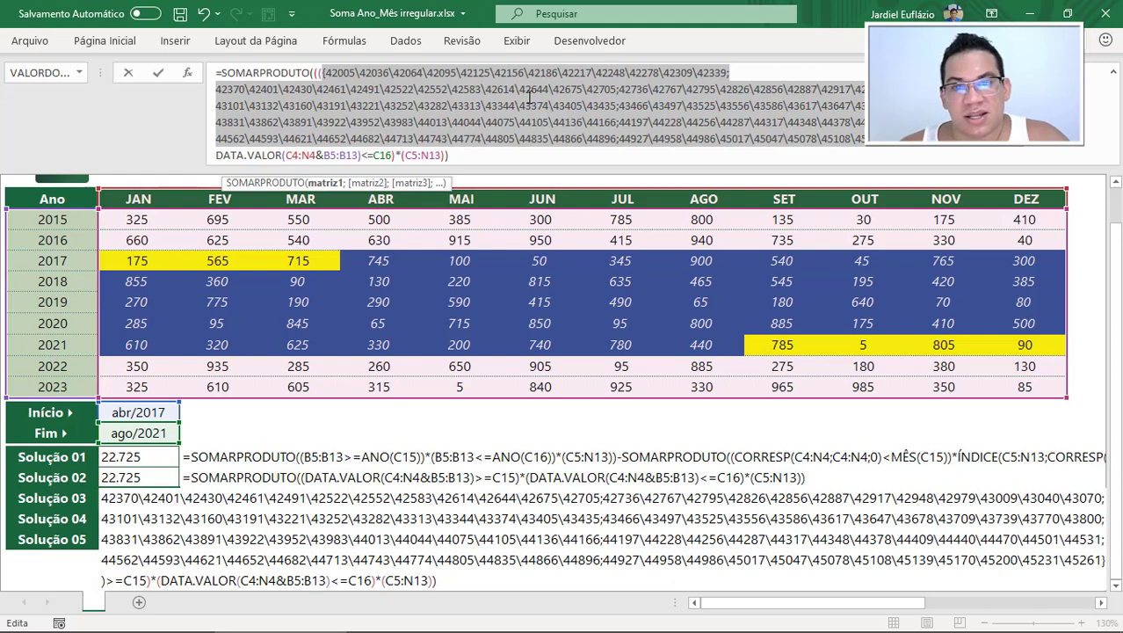
pyautogui.hotkey('ctrl', 'z')
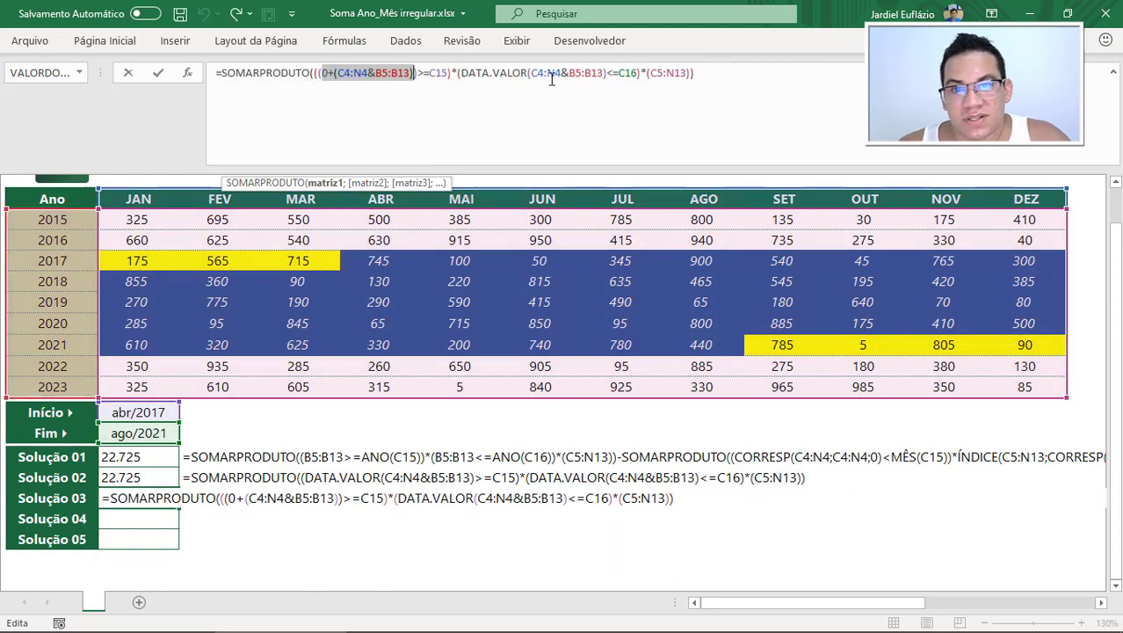
# Replace DATA.VALOR(C4:N4&B5:B13) in the <=C16 comparison of C20 with (0+(C4:N4&B5:B13)) and enter the Solução 03 formula
pyautogui.click(547, 74)
pyautogui.moveTo(322, 74)
pyautogui.mouseDown()
pyautogui.moveTo(412, 73)
pyautogui.moveTo(316, 73)
pyautogui.mouseUp()
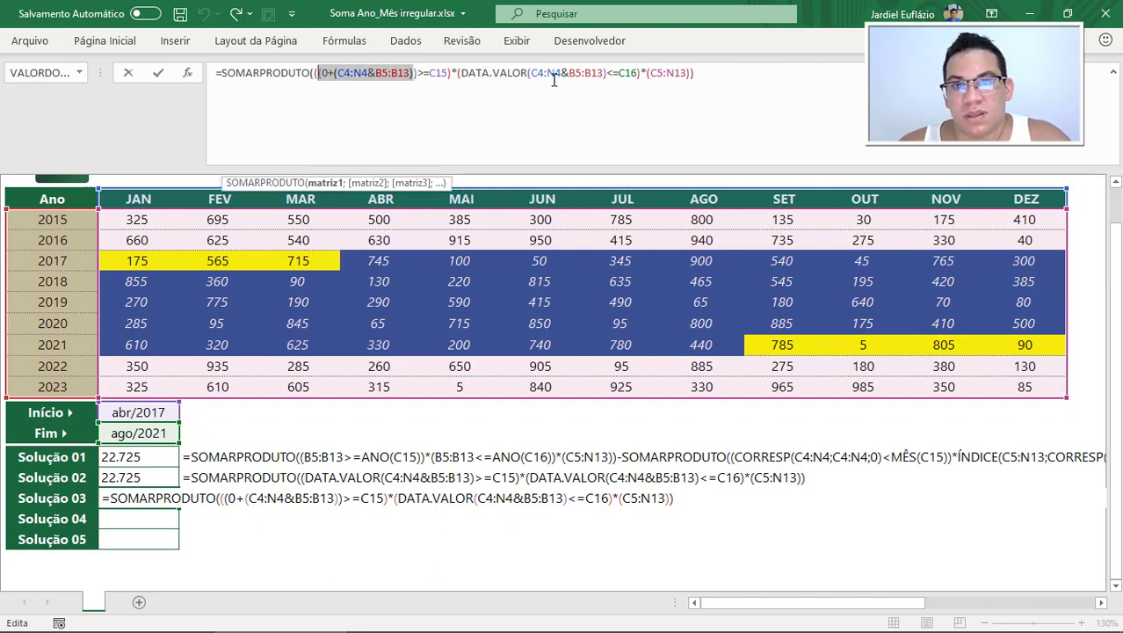
pyautogui.click(469, 73)
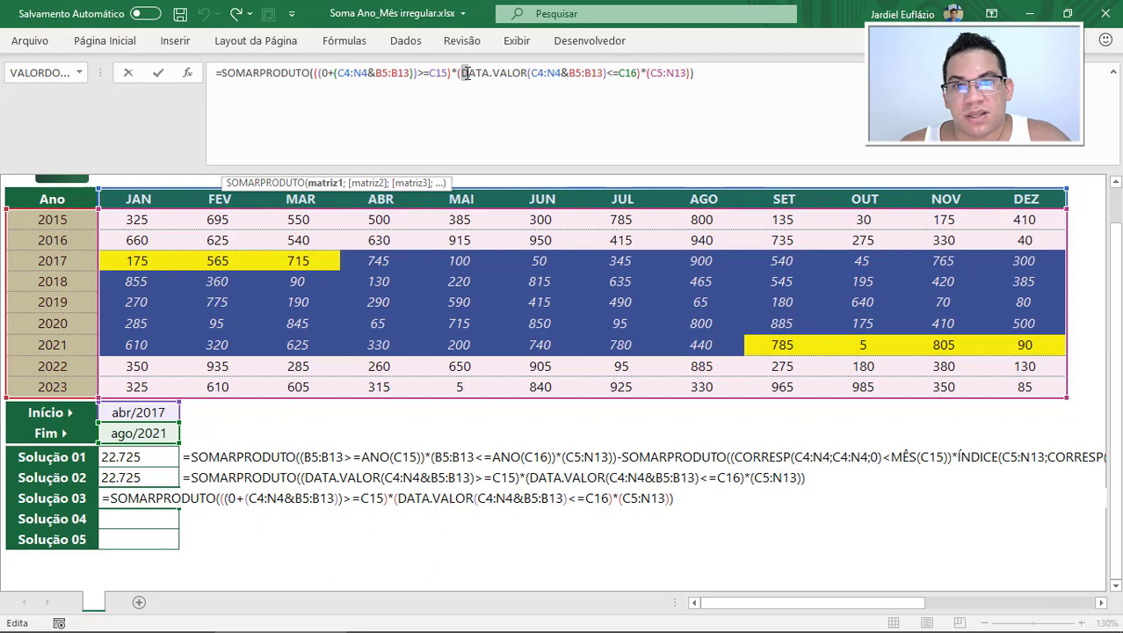
pyautogui.moveTo(466, 73); pyautogui.dragTo(605, 72)
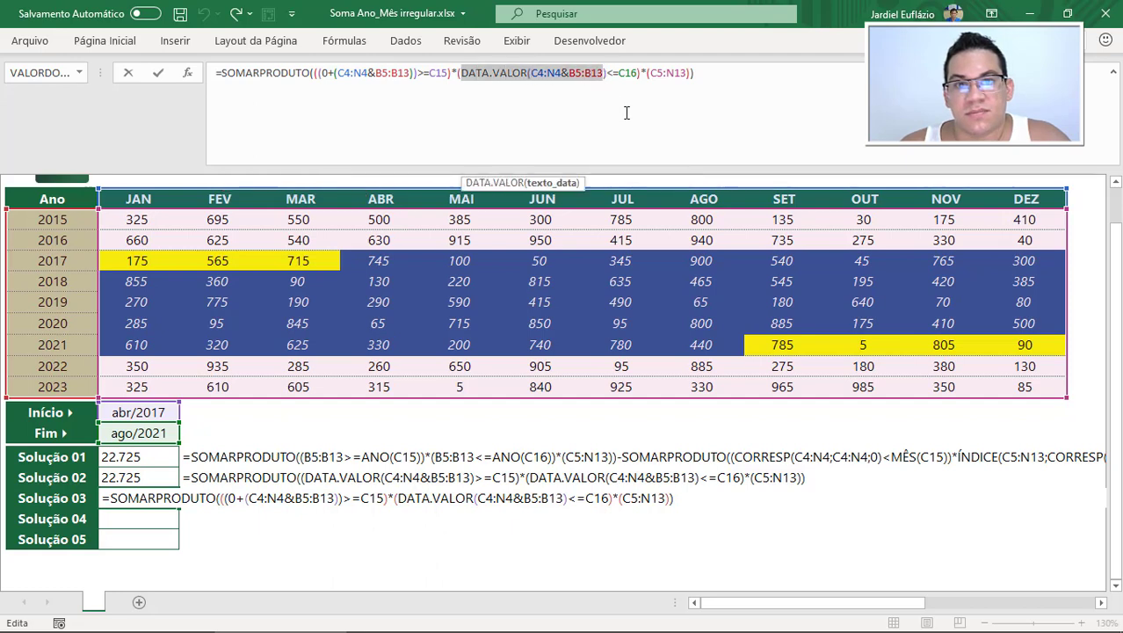
pyautogui.write('(0+(C4:N4&B5:B13)')
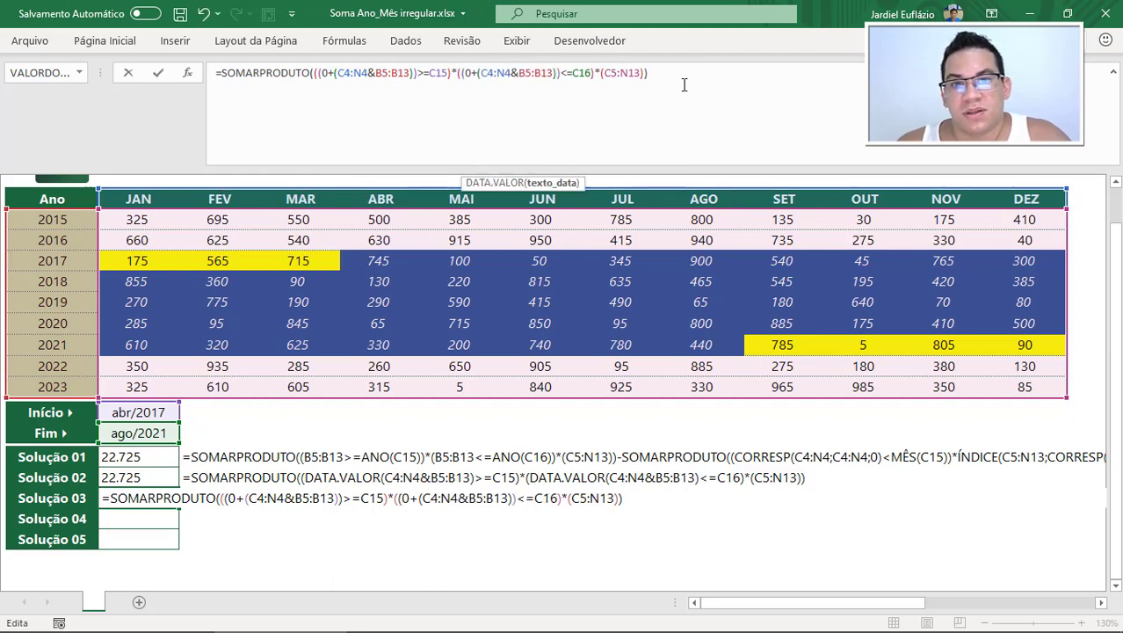
pyautogui.press('Return')
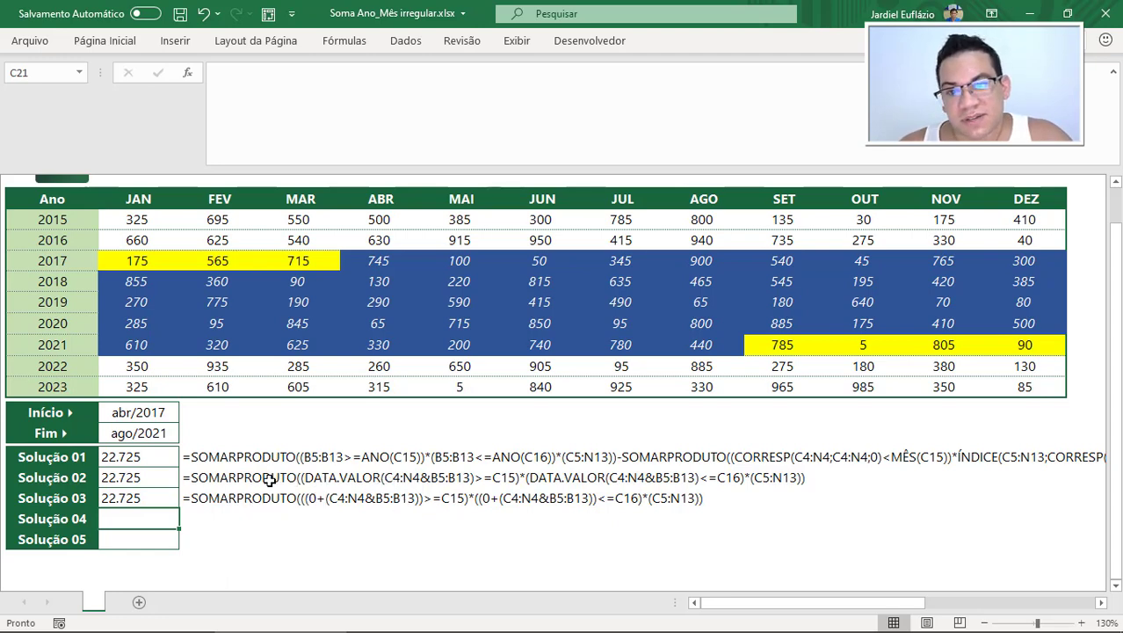
pyautogui.click(188, 497)
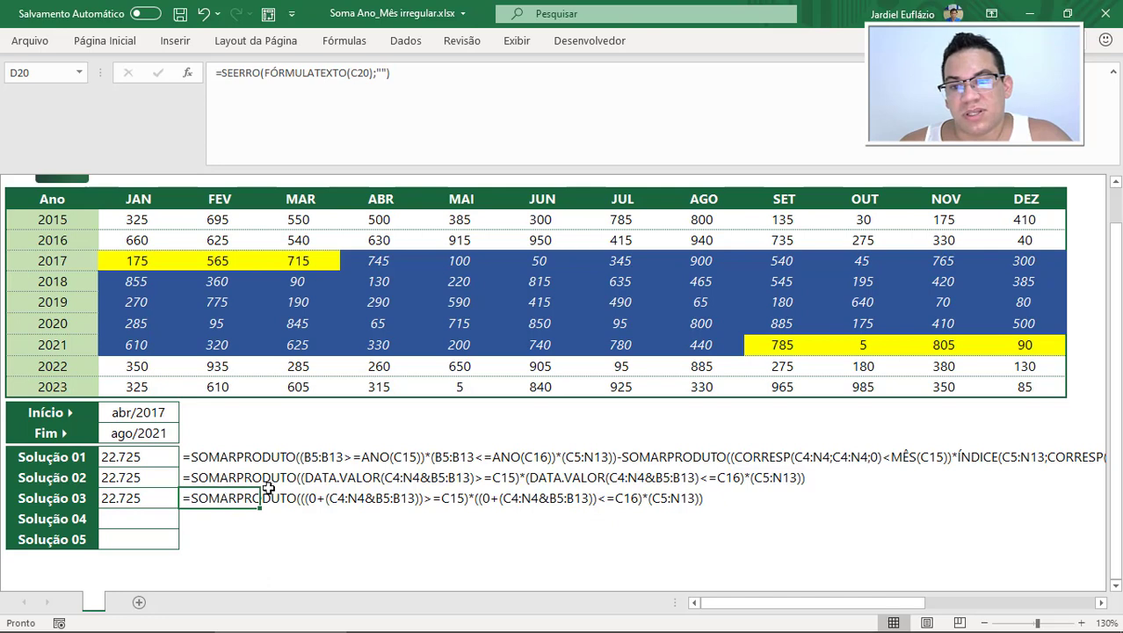
# Begin the Solução 04 formula in C21 with the DATA.VALOR function
pyautogui.click(150, 517)
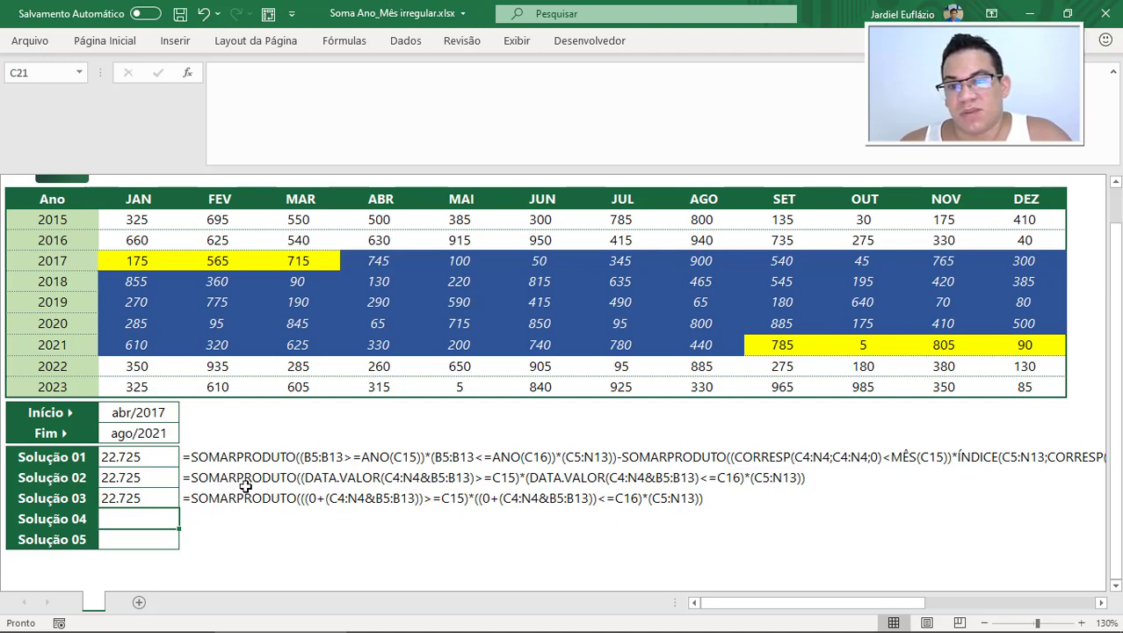
pyautogui.write('=(')
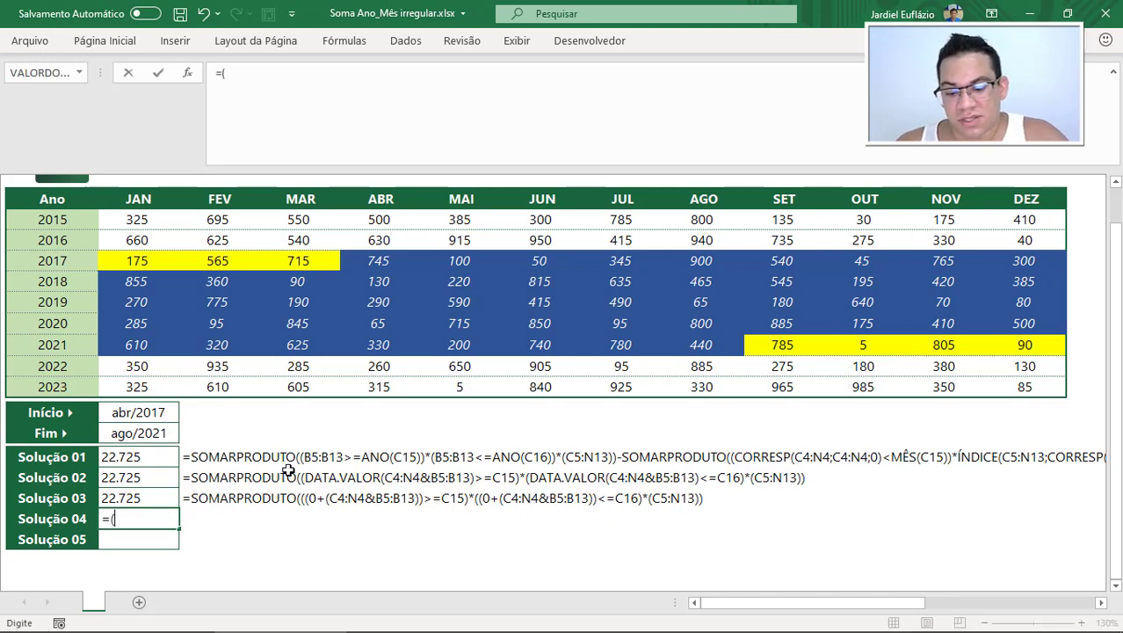
pyautogui.write('DAT')
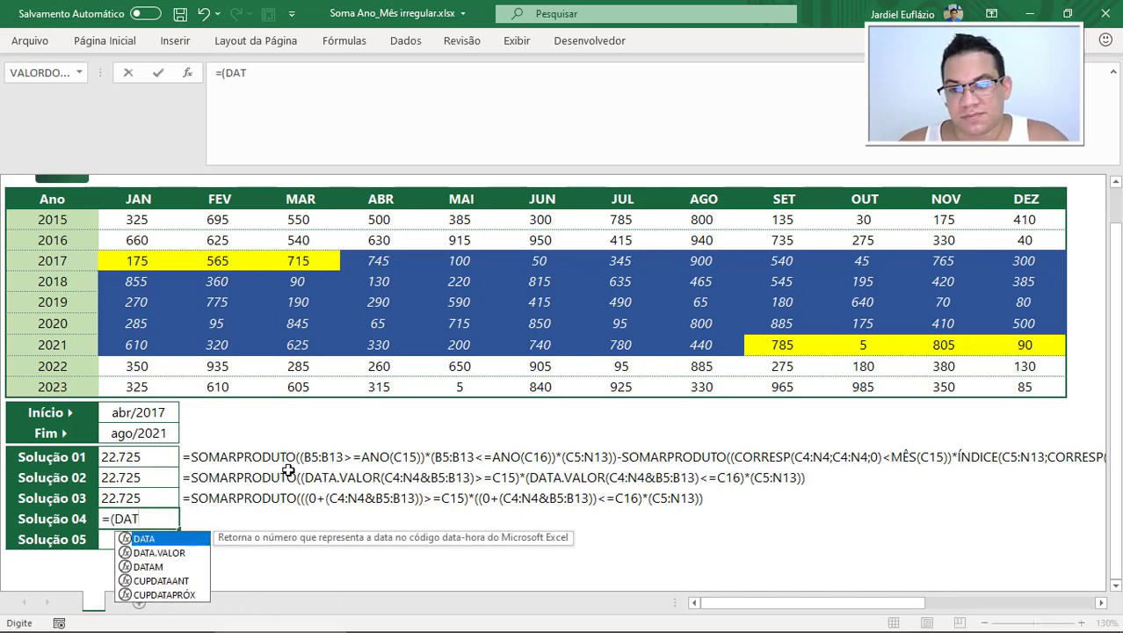
pyautogui.press('BackSpace')
pyautogui.press('BackSpace')
pyautogui.press('BackSpace')
pyautogui.press('BackSpace')
pyautogui.write('DA')
pyautogui.press('Down')
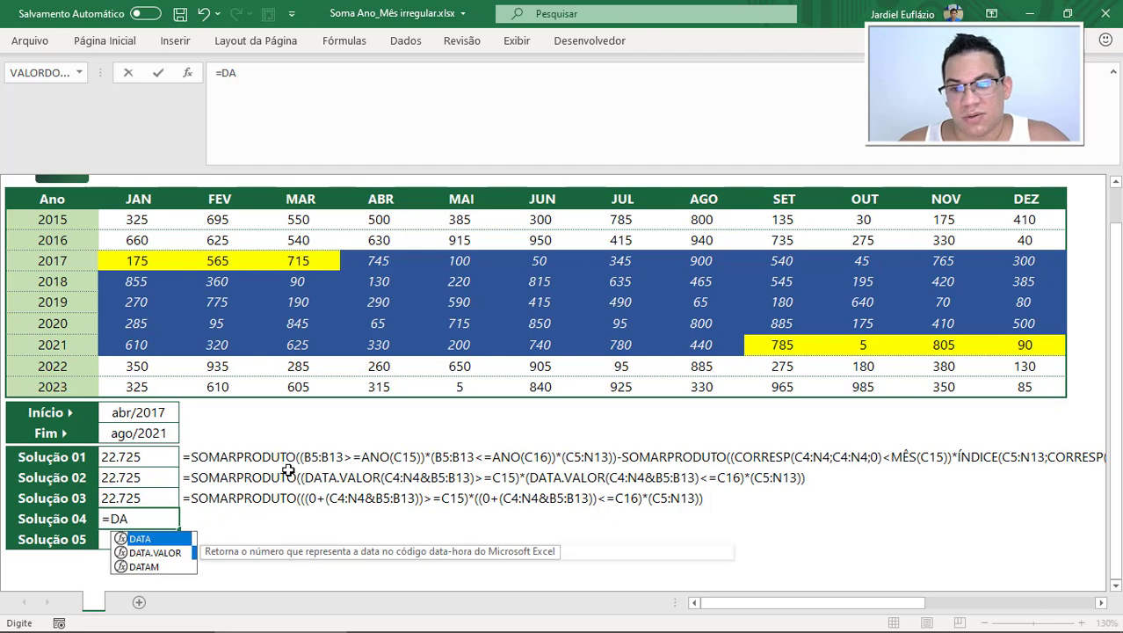
pyautogui.press('Tab')
# Give DATA.VALOR the month headers C4:N4 joined by & to the years B5:B13 as its argument, and close the function
pyautogui.click(145, 194)
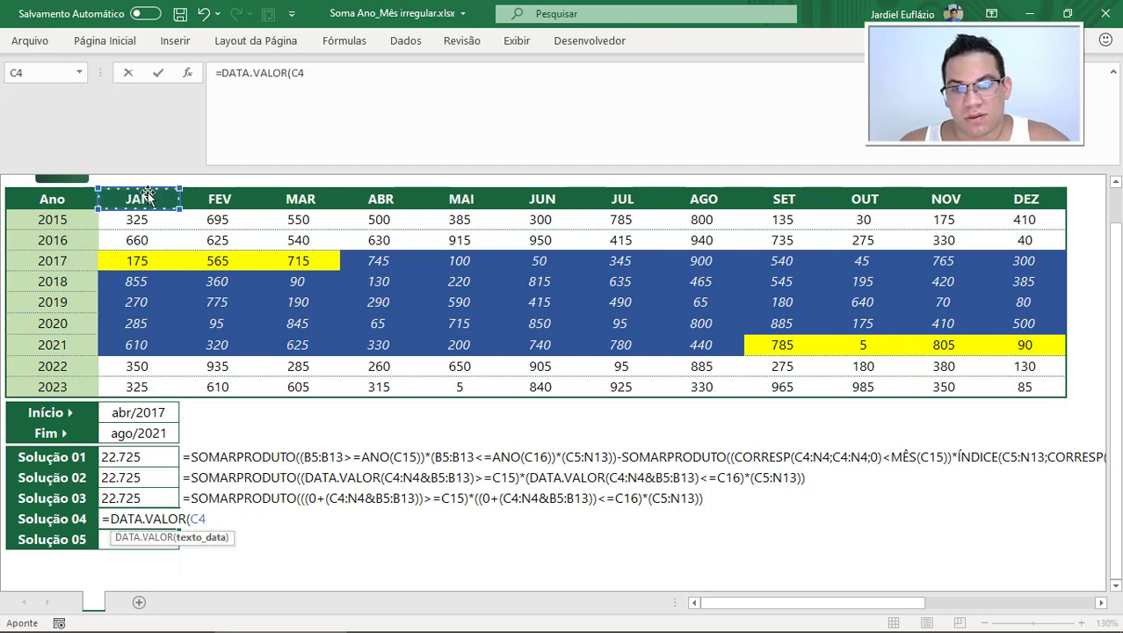
pyautogui.hotkey('ctrl', 'shift', 'Right')
pyautogui.write('&')
pyautogui.click(64, 218)
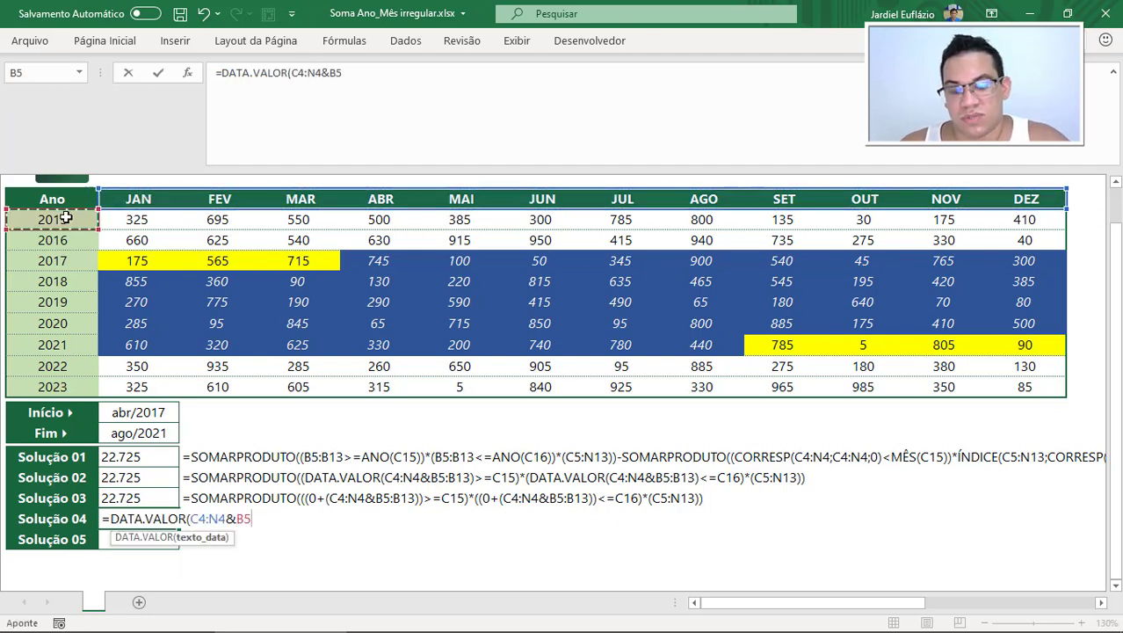
pyautogui.hotkey('ctrl', 'shift', 'Down')
pyautogui.write(')')
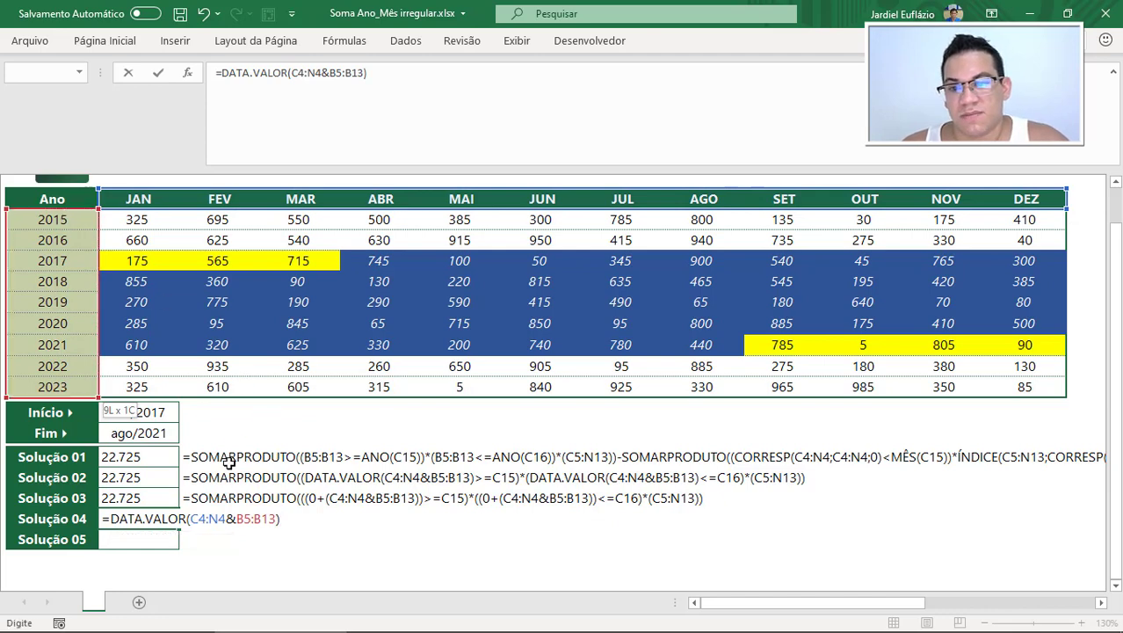
# Wrap the DATA.VALOR expression in C21 in an SE function that tests whether the dates are >=C15
pyautogui.click(221, 72)
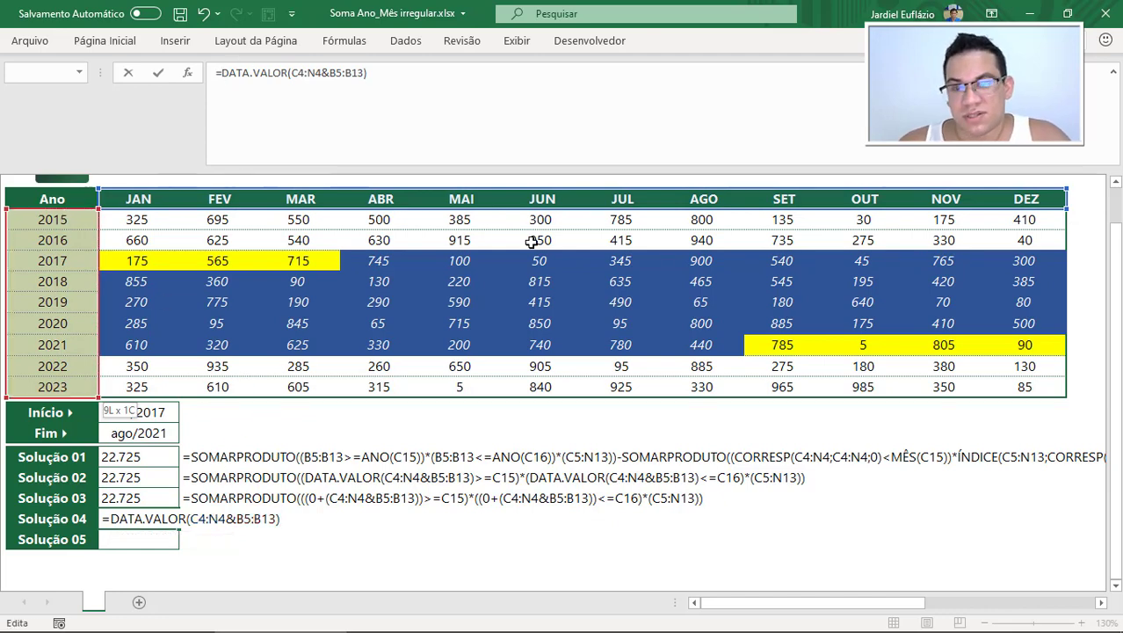
pyautogui.write('SE(')
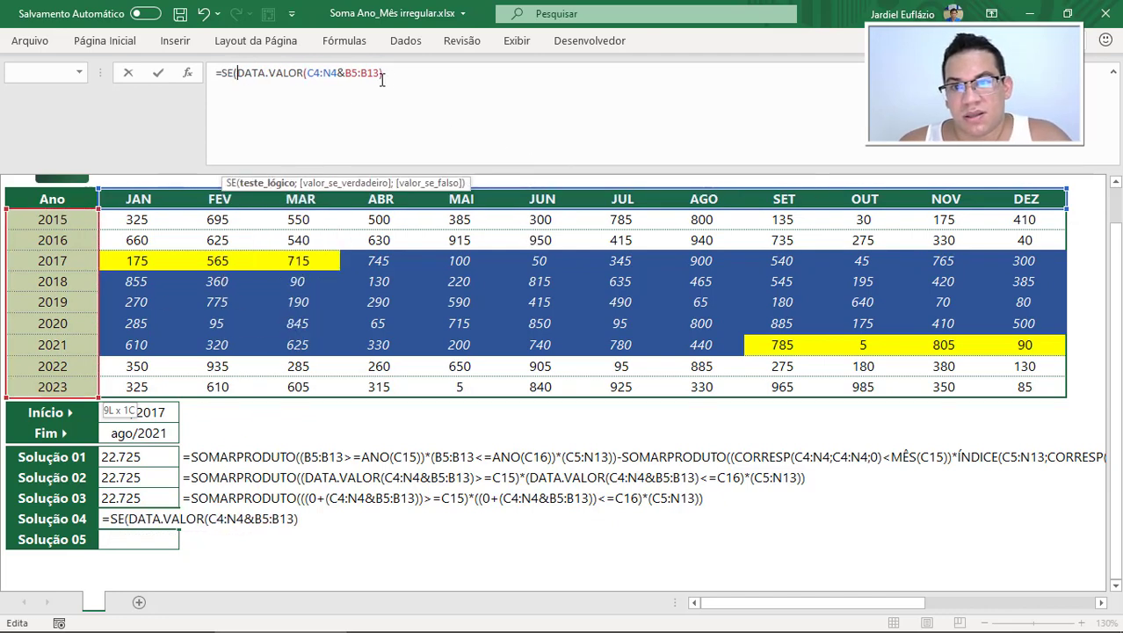
pyautogui.write('>=')
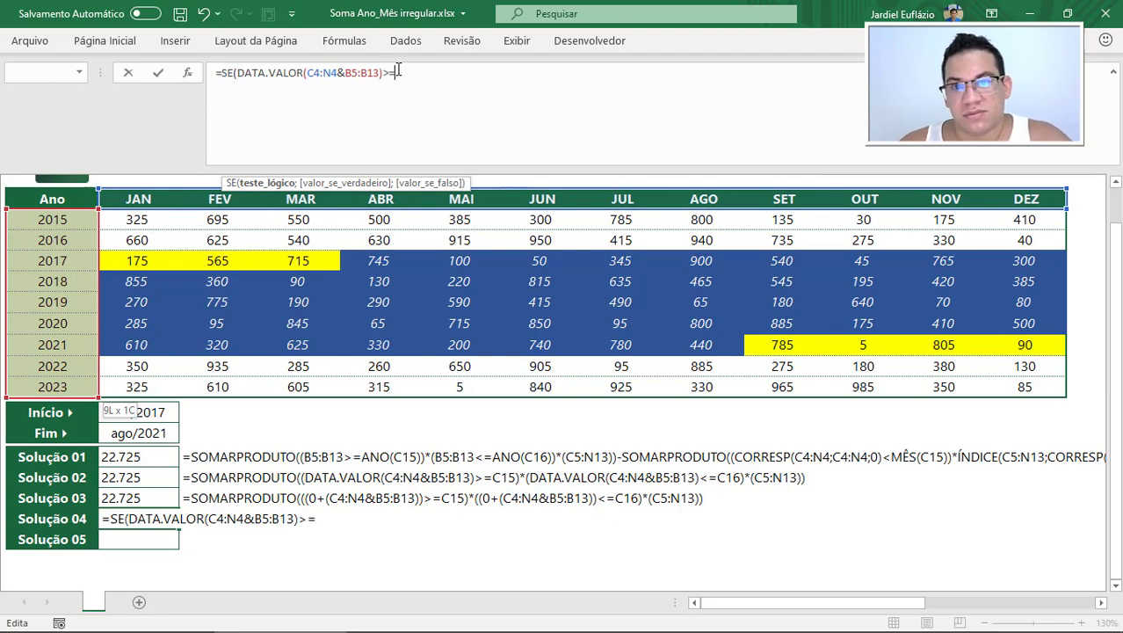
pyautogui.click(165, 413)
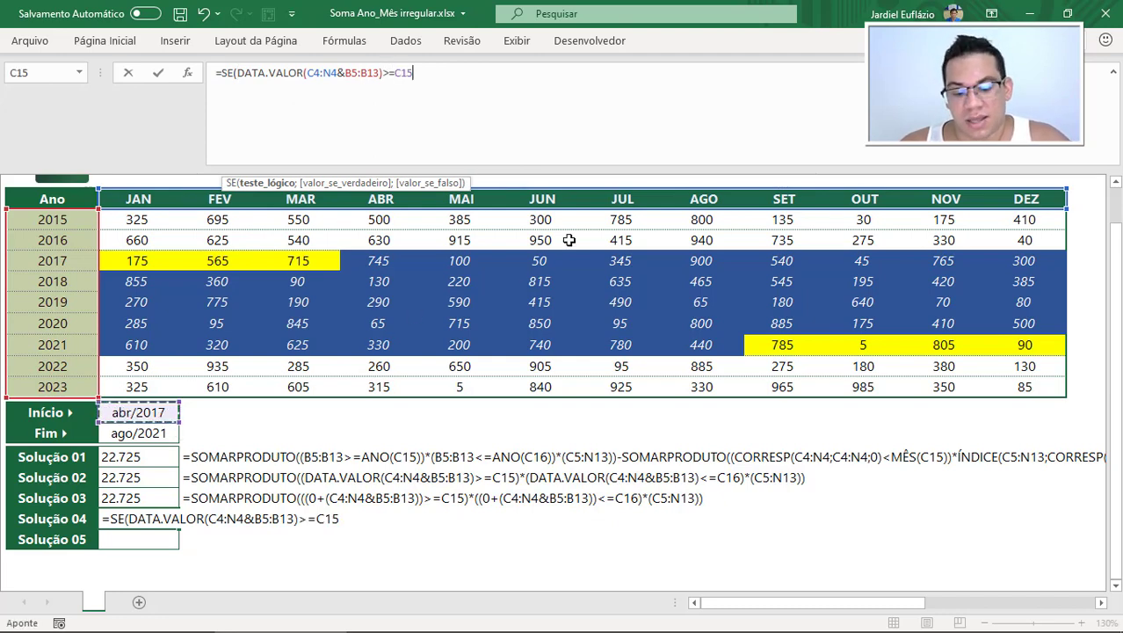
pyautogui.write(';')
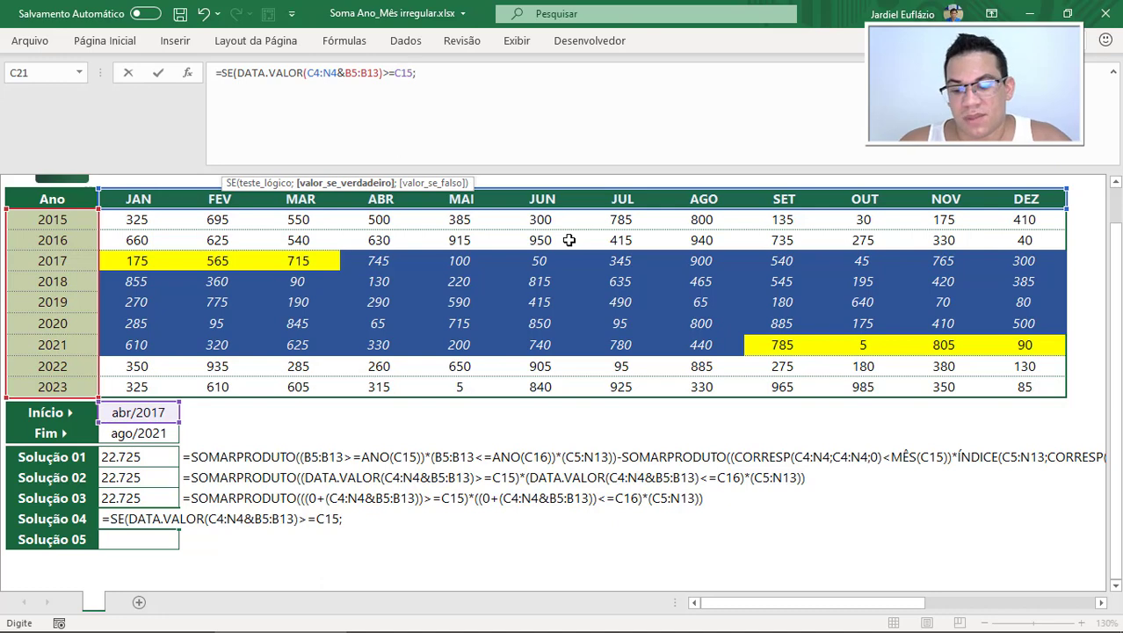
# Nest a second SE as the value if true, testing a copy of DATA.VALOR(C4:N4&B5:B13) against <=C16
pyautogui.write('SE(')
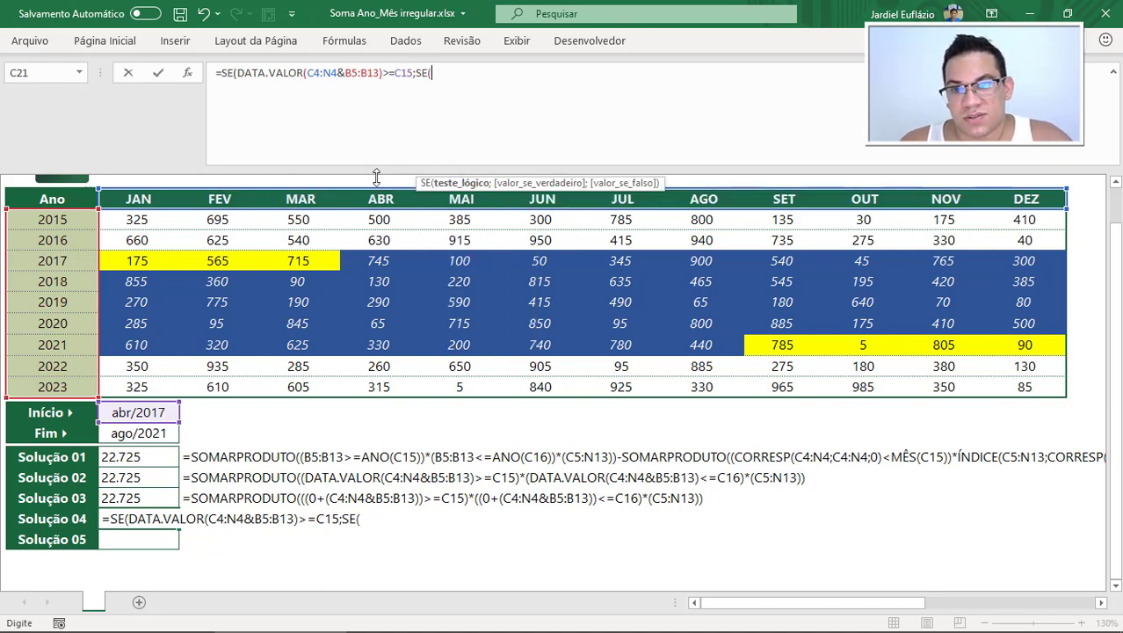
pyautogui.hotkey('ctrl', 'v')
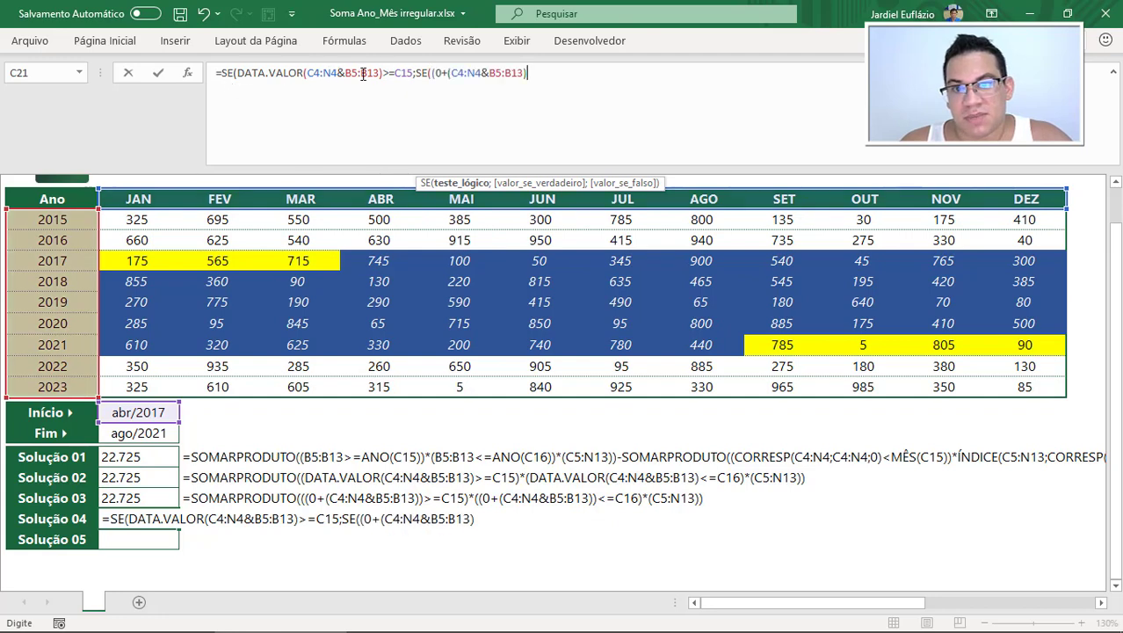
pyautogui.hotkey('ctrl', 'z')
pyautogui.moveTo(237, 74); pyautogui.dragTo(384, 76)
pyautogui.hotkey('ctrl', 'c')
pyautogui.click(465, 73)
pyautogui.hotkey('ctrl', 'v')
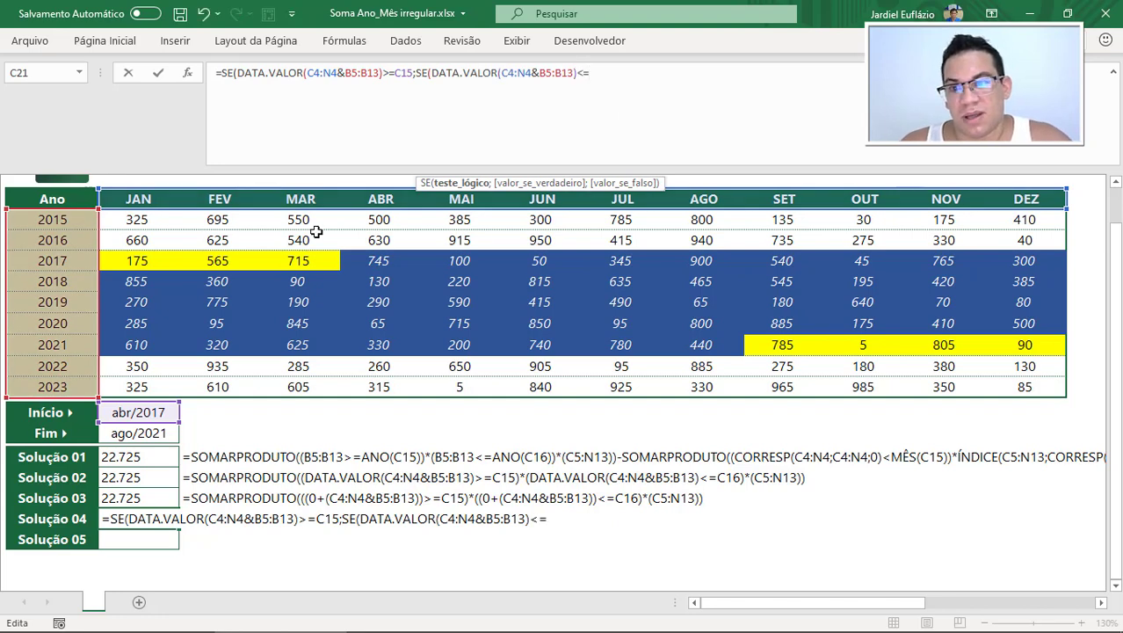
pyautogui.click(151, 429)
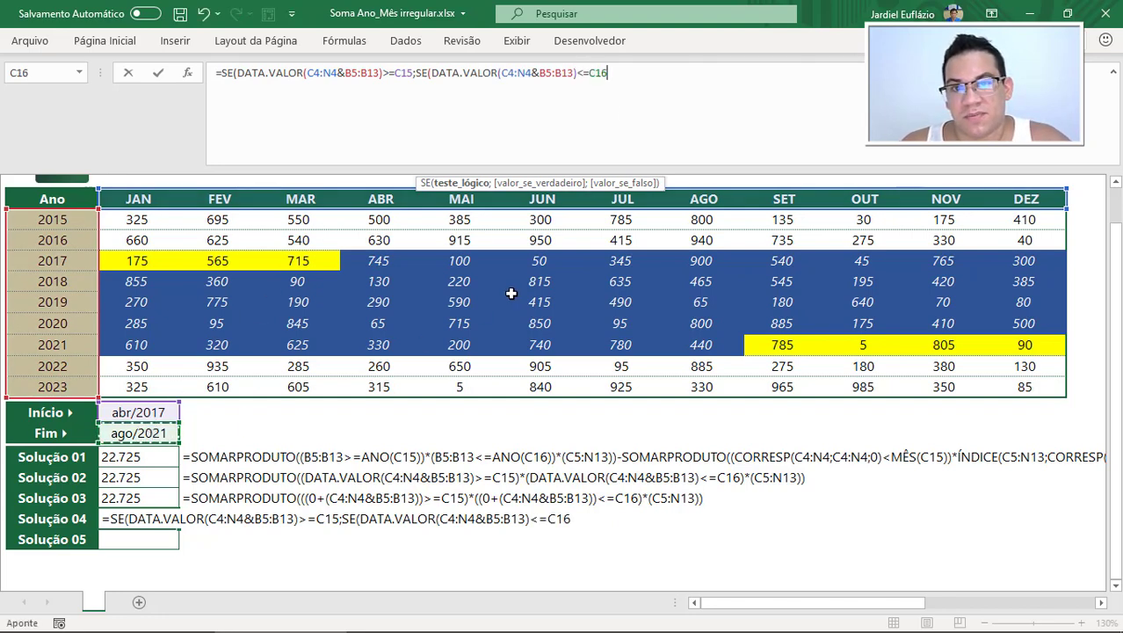
pyautogui.write(';')
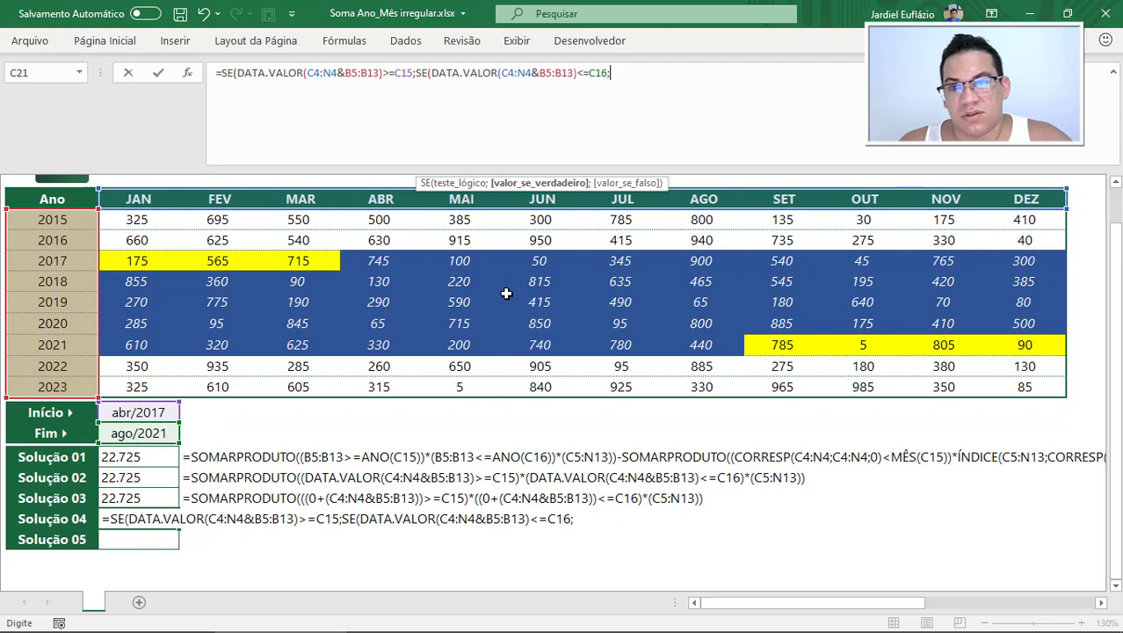
# Return C5:N13 from the nested SE, close both functions, and evaluate the C21 formula temporarily to examine its array
pyautogui.click(145, 220)
pyautogui.hotkey('ctrl', 'shift', 'Right')
pyautogui.hotkey('ctrl', 'shift', 'Down')
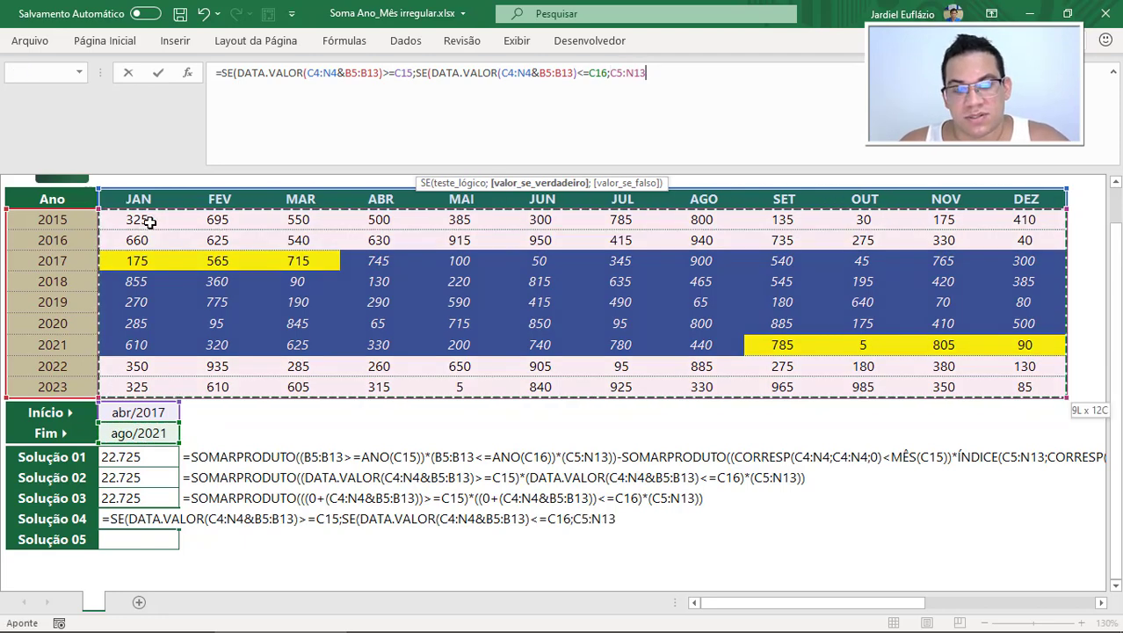
pyautogui.write('))')
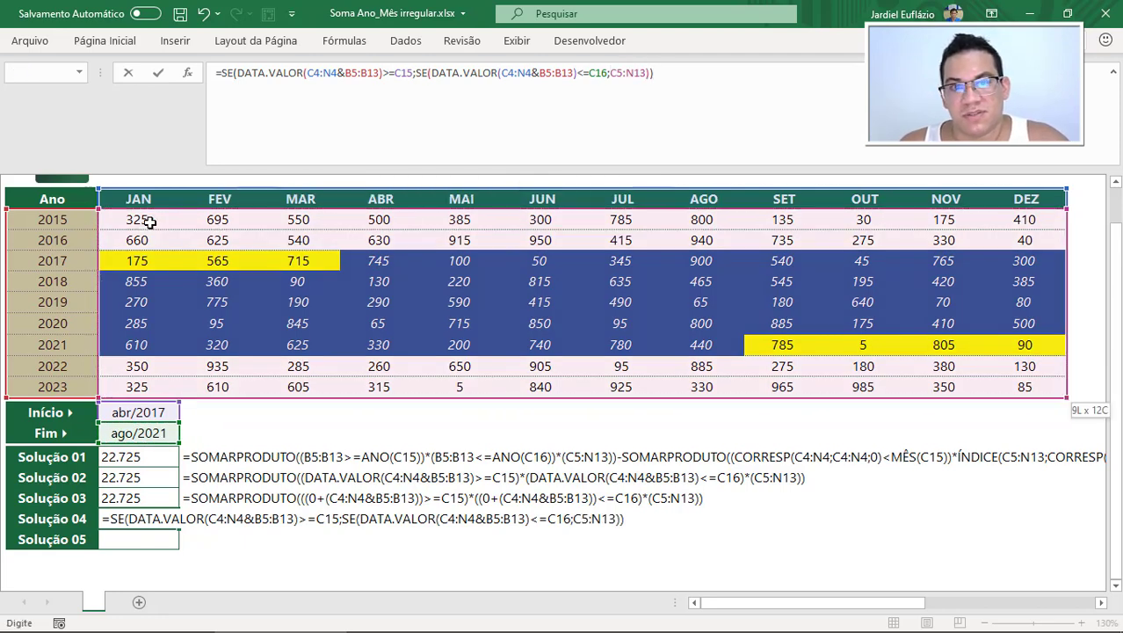
pyautogui.press('F9')
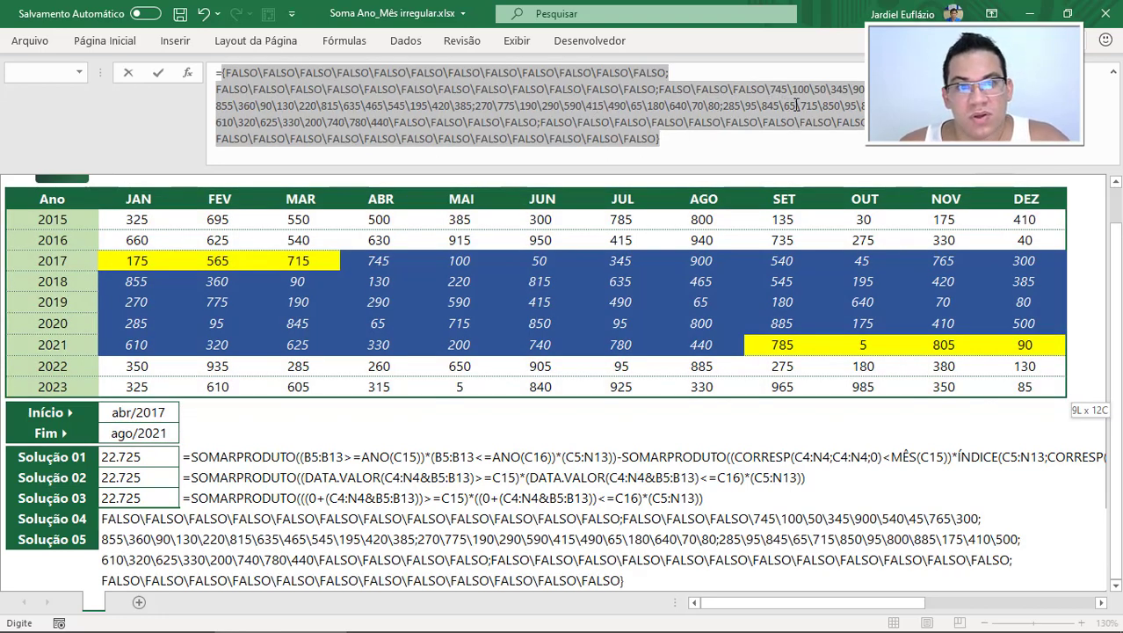
pyautogui.hotkey('ctrl', 'z')
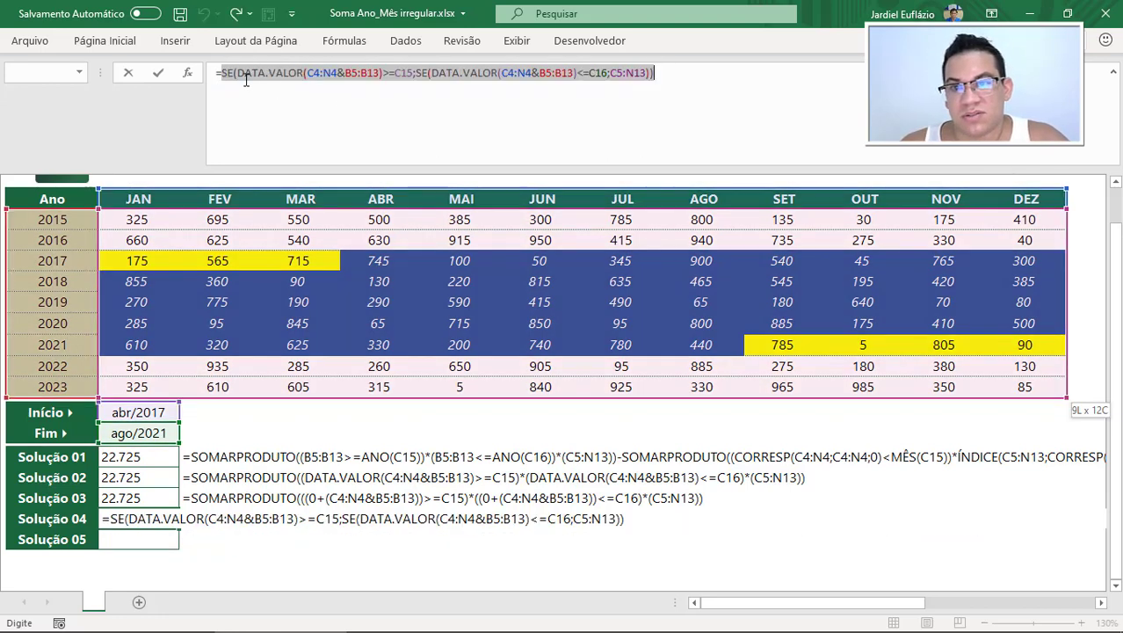
# Wrap the nested SE expression in C21 in SOMA and enter the Solução 04 formula
pyautogui.write('SOMA(')
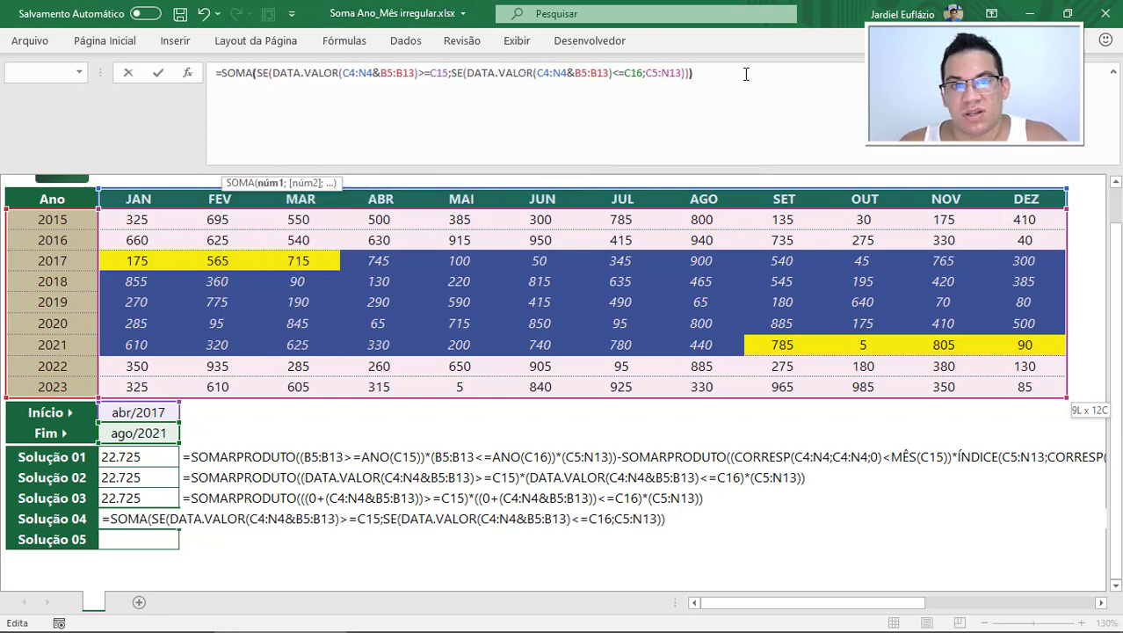
pyautogui.write(')')
pyautogui.press('Return')
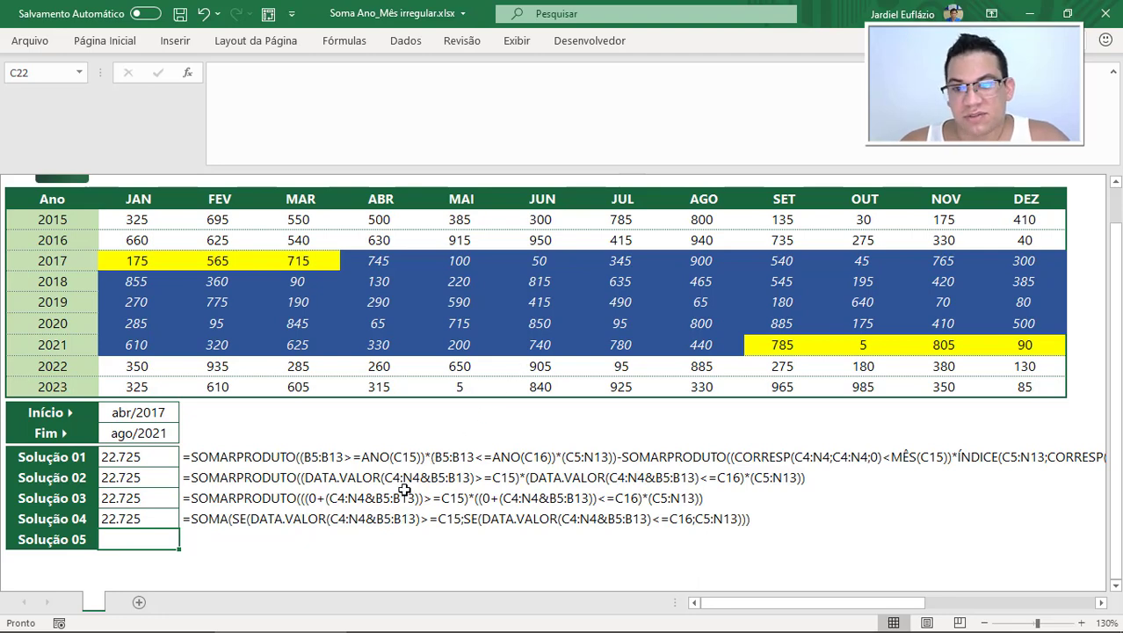
# Paste the Solução 04 formula into C22 and replace both DATA.VALOR functions with --
pyautogui.hotkey('ctrl', 'v')
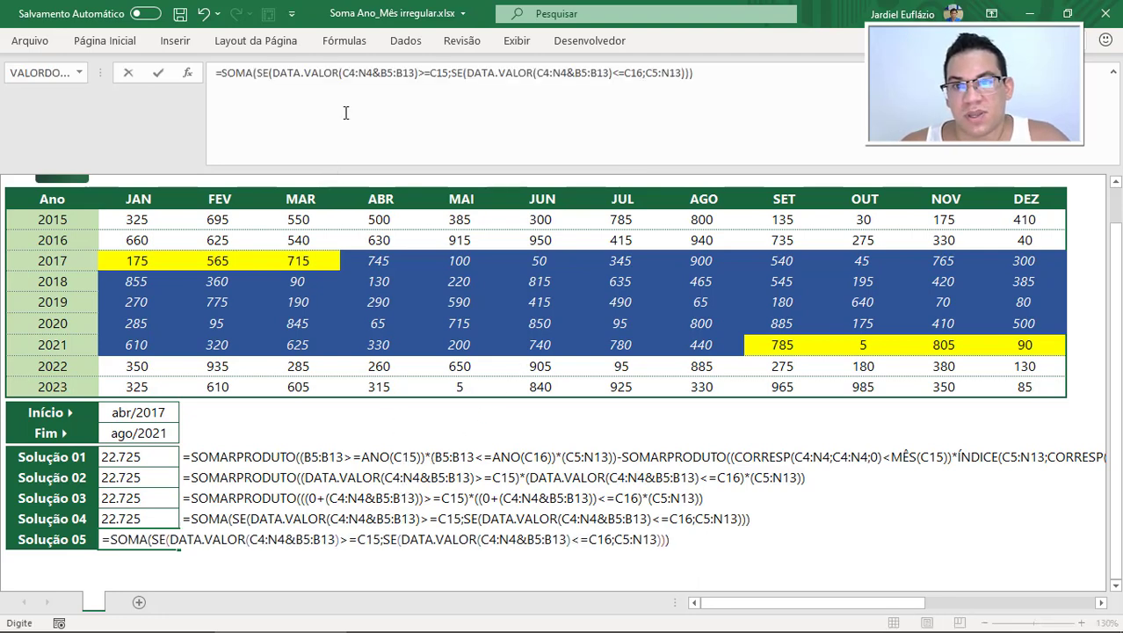
pyautogui.moveTo(272, 73); pyautogui.dragTo(342, 73)
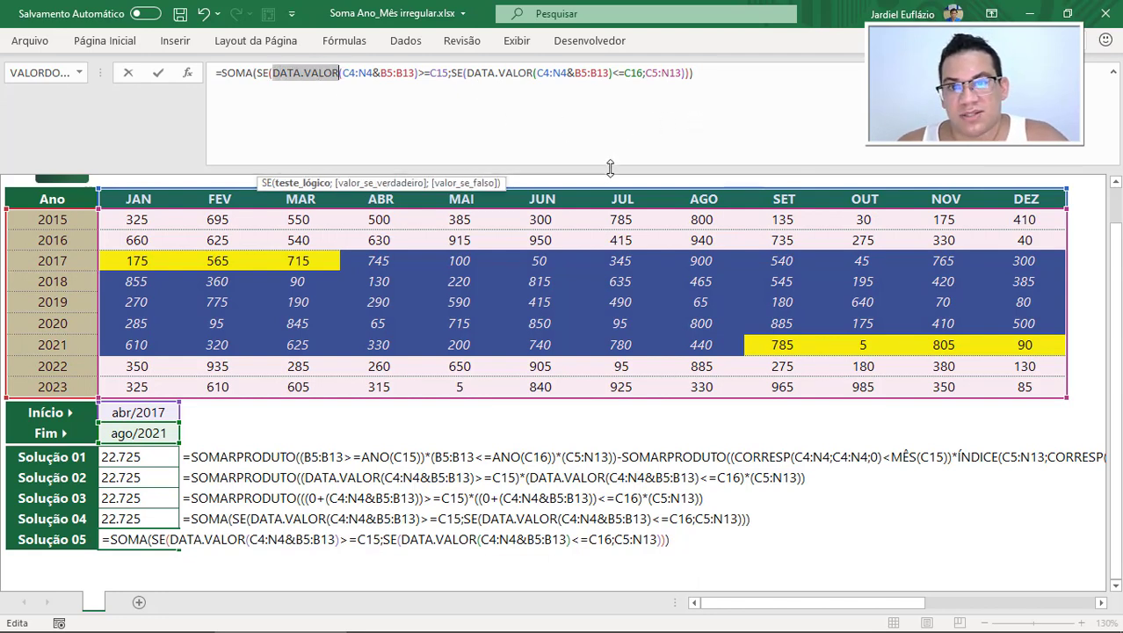
pyautogui.write('--')
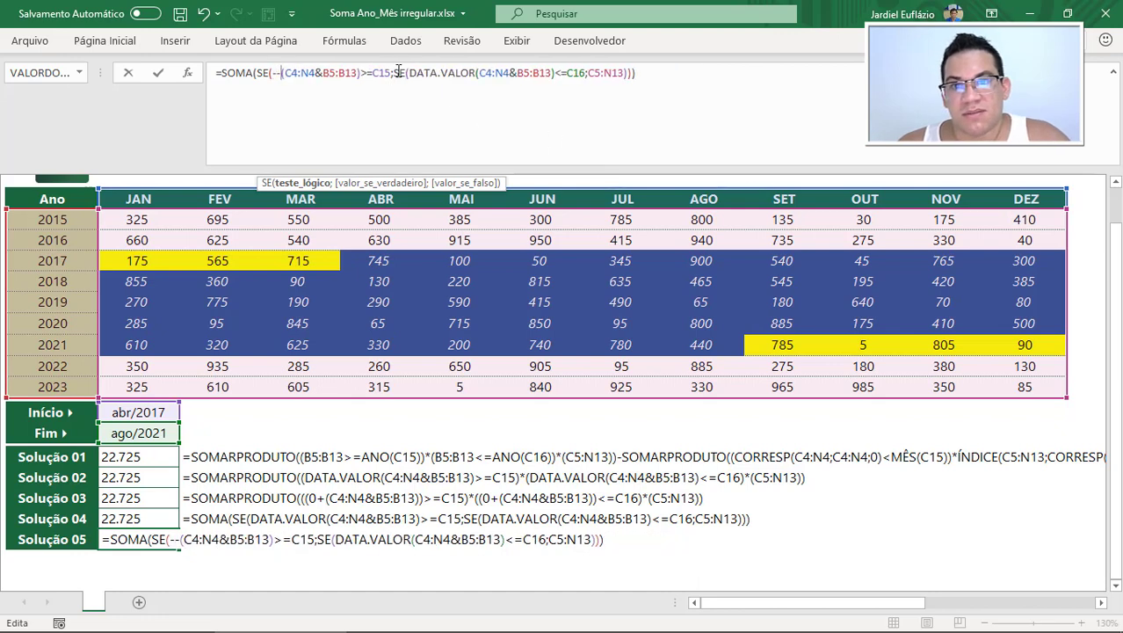
pyautogui.moveTo(410, 74); pyautogui.dragTo(472, 75)
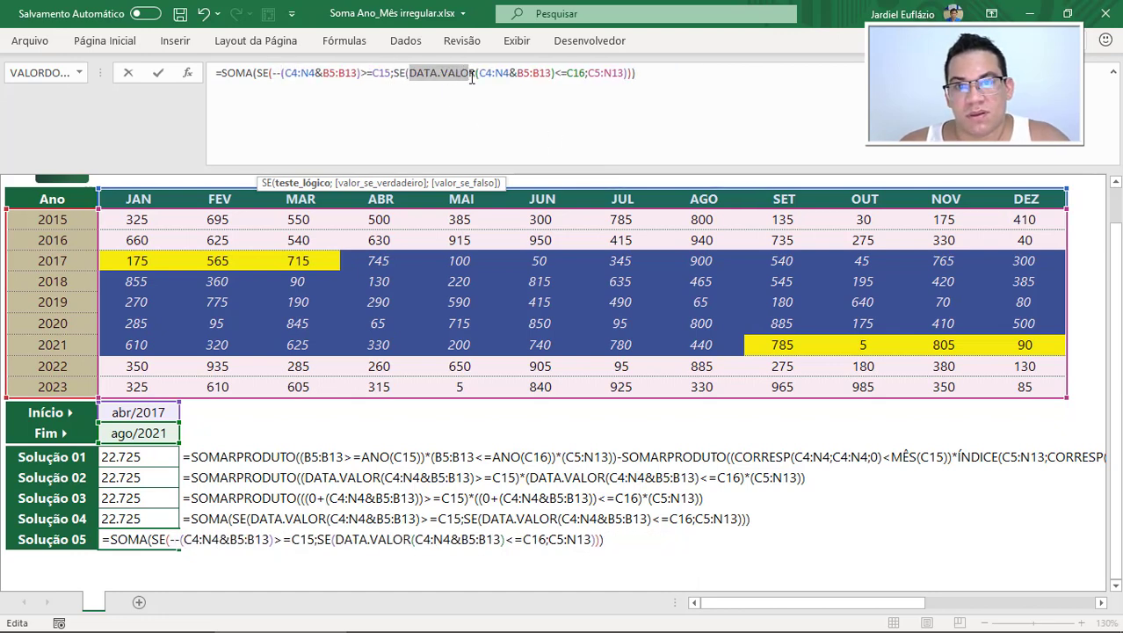
pyautogui.write('--')
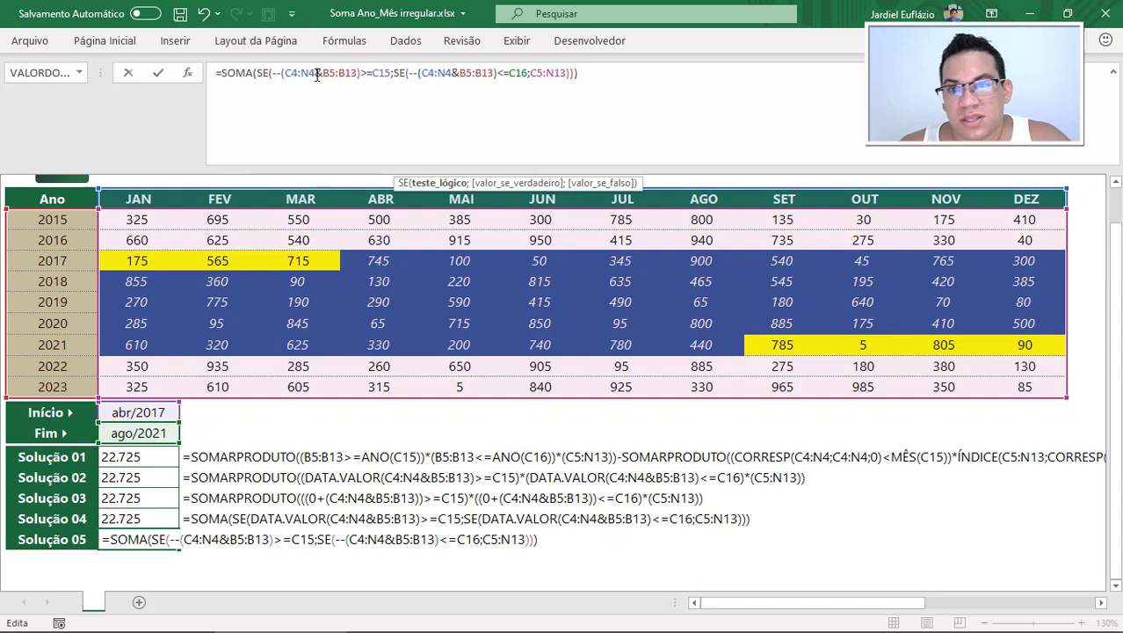
# Enclose both --(C4:N4&B5:B13) expressions in an extra pair of parentheses and enter the Solução 05 formula
pyautogui.click(360, 74)
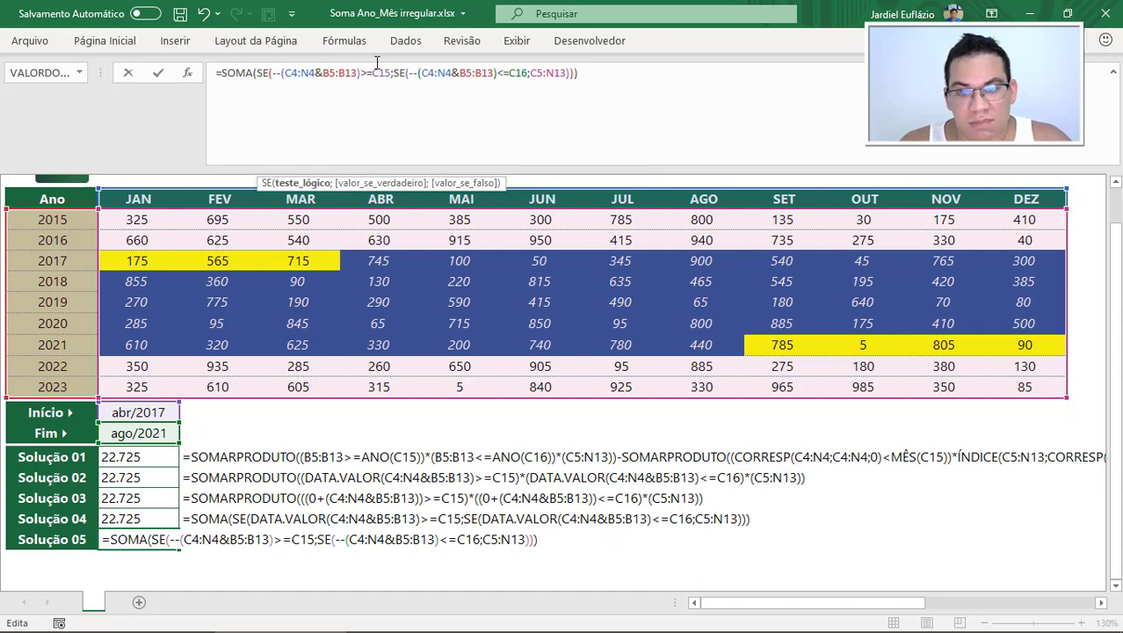
pyautogui.write(')')
pyautogui.click(273, 73)
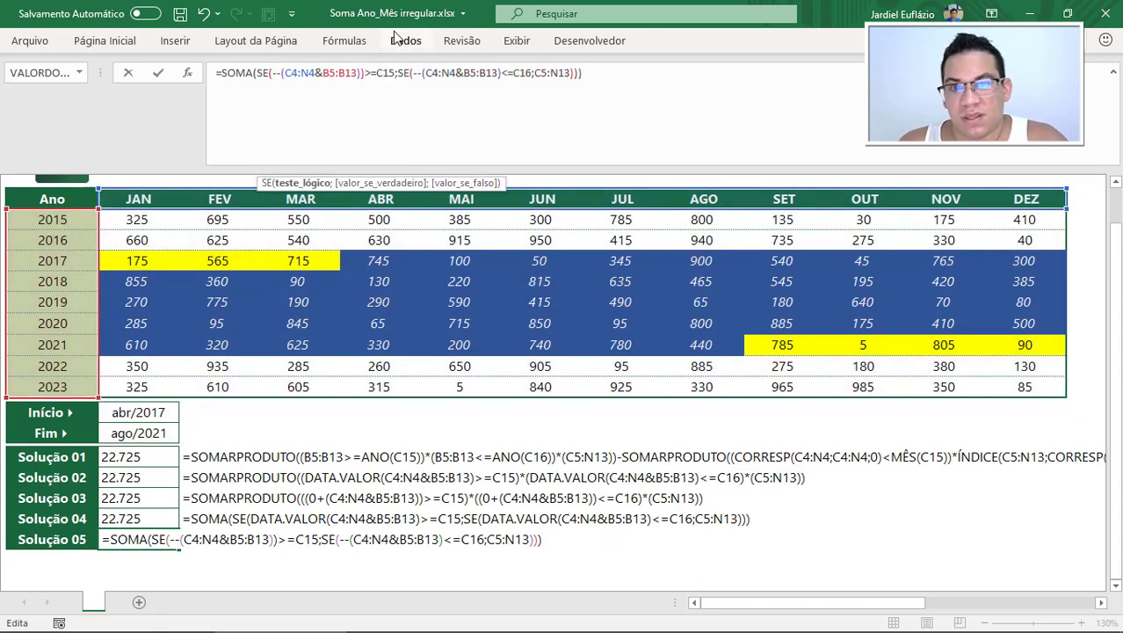
pyautogui.write('(')
pyautogui.click(417, 74)
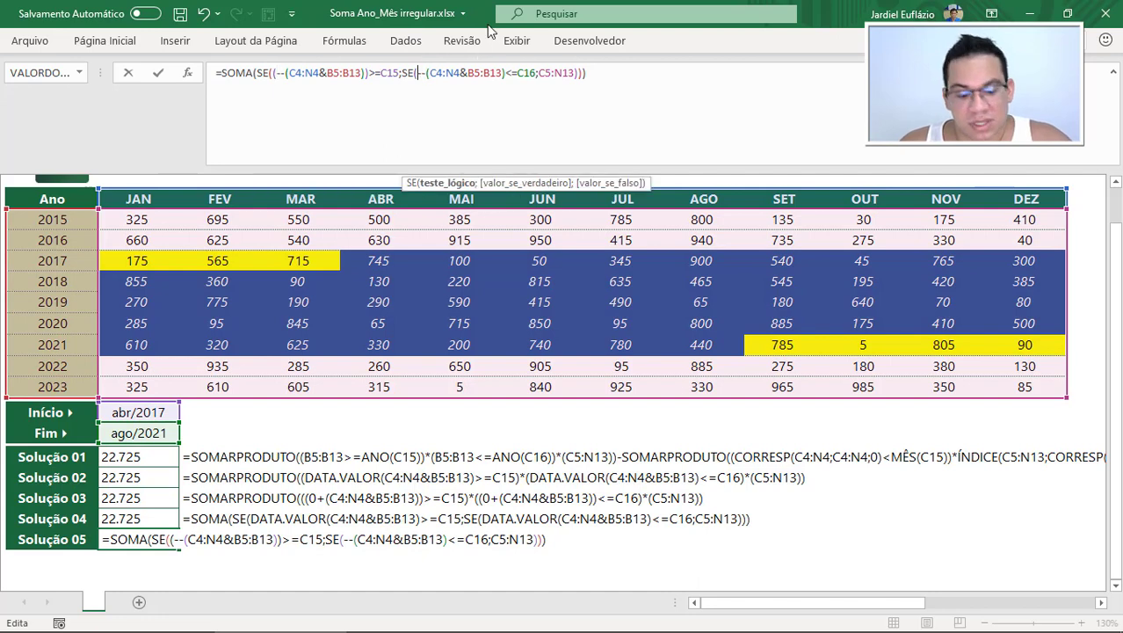
pyautogui.write('(')
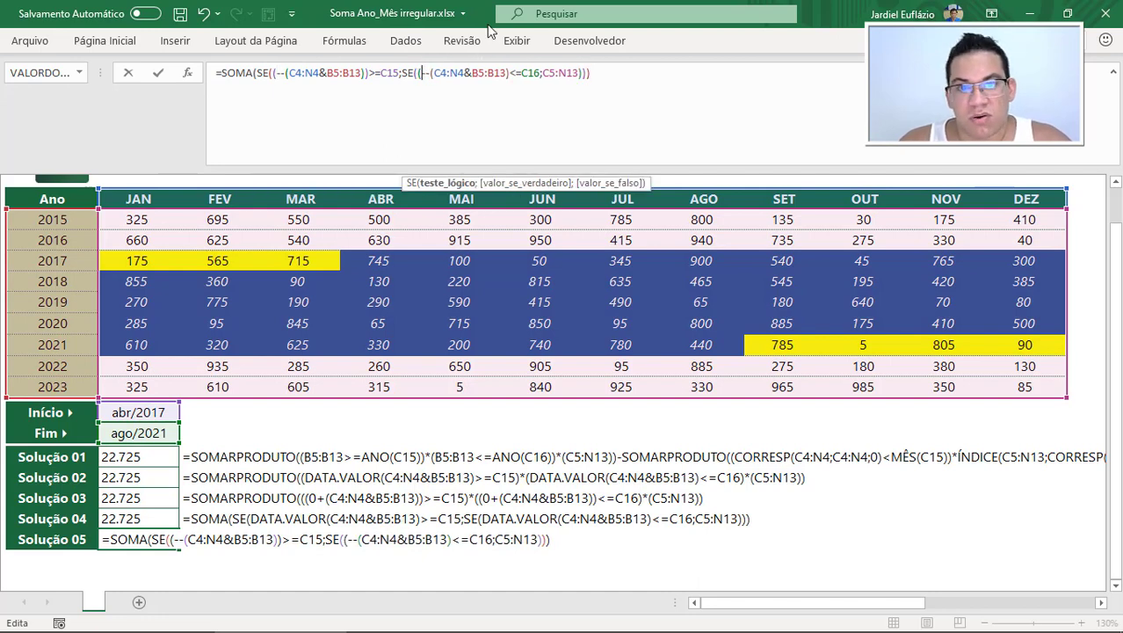
pyautogui.click(511, 74)
pyautogui.write(')')
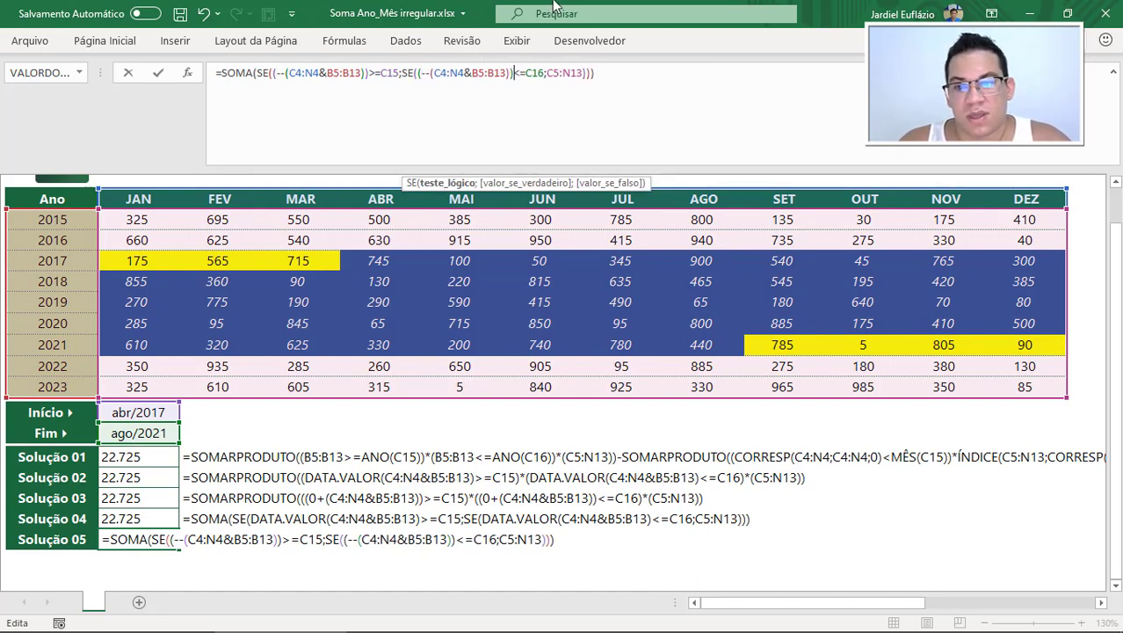
pyautogui.press('Return')
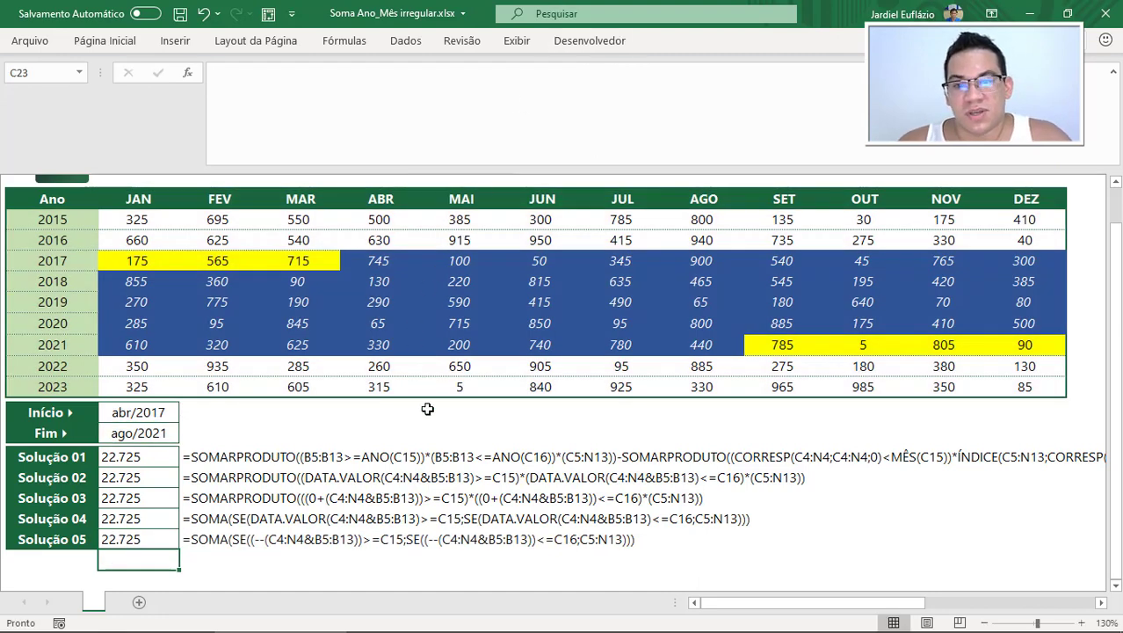
# Count the characters of the Solução 01 formula text by entering =NÚM.CARACT(D18) in G18
pyautogui.click(444, 456)
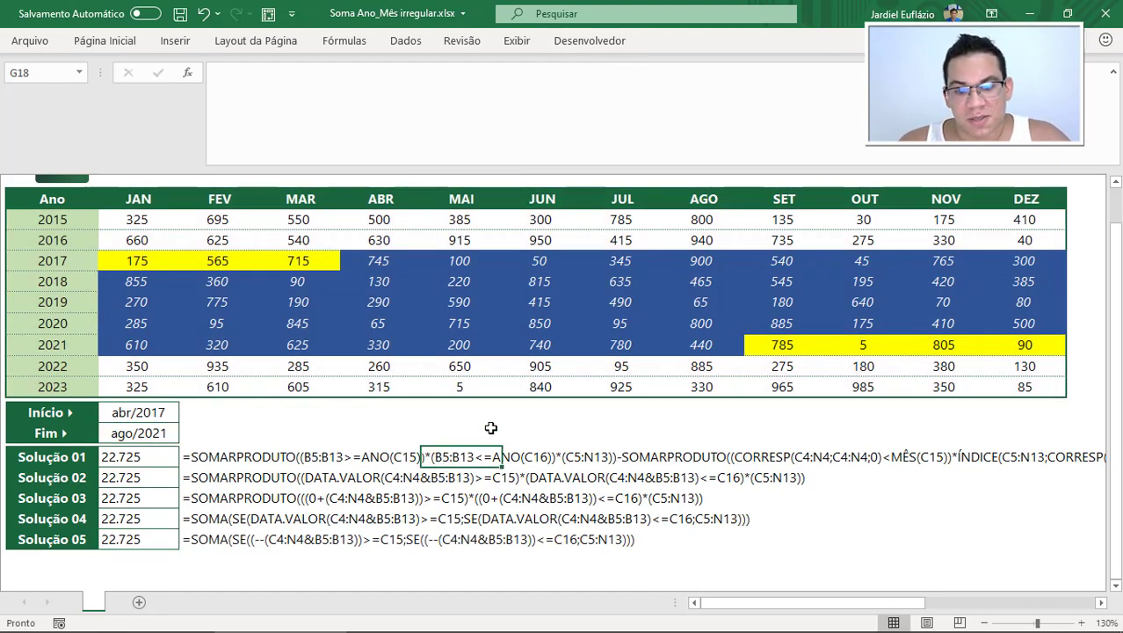
pyautogui.write('=NÚ')
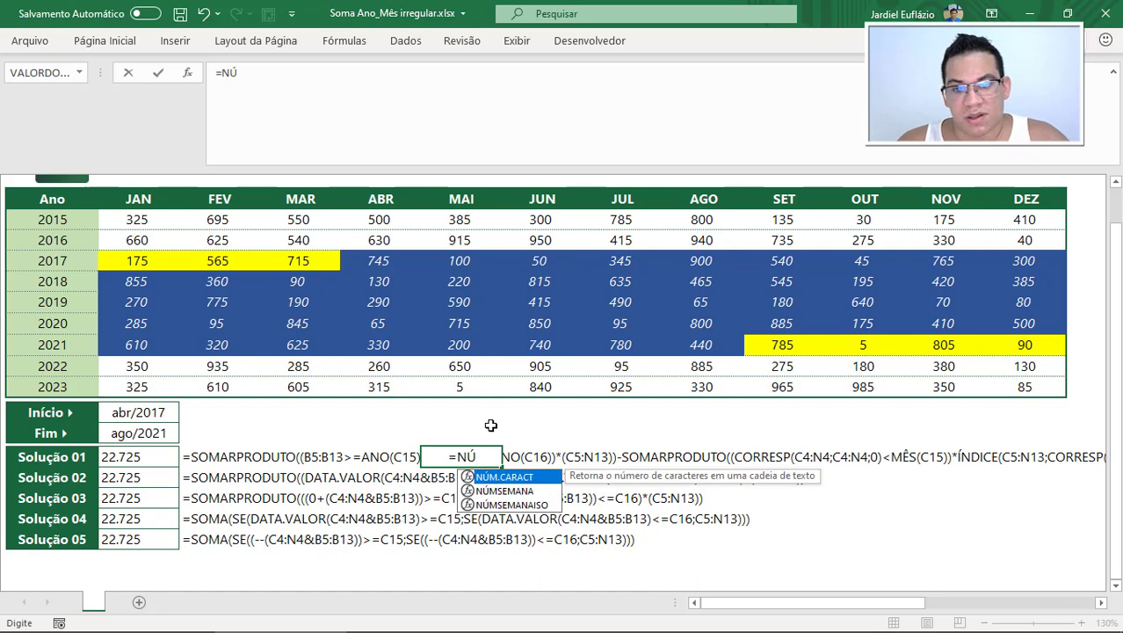
pyautogui.press('Tab')
pyautogui.press('Left')
pyautogui.press('Left')
pyautogui.press('Left')
pyautogui.press('Return')
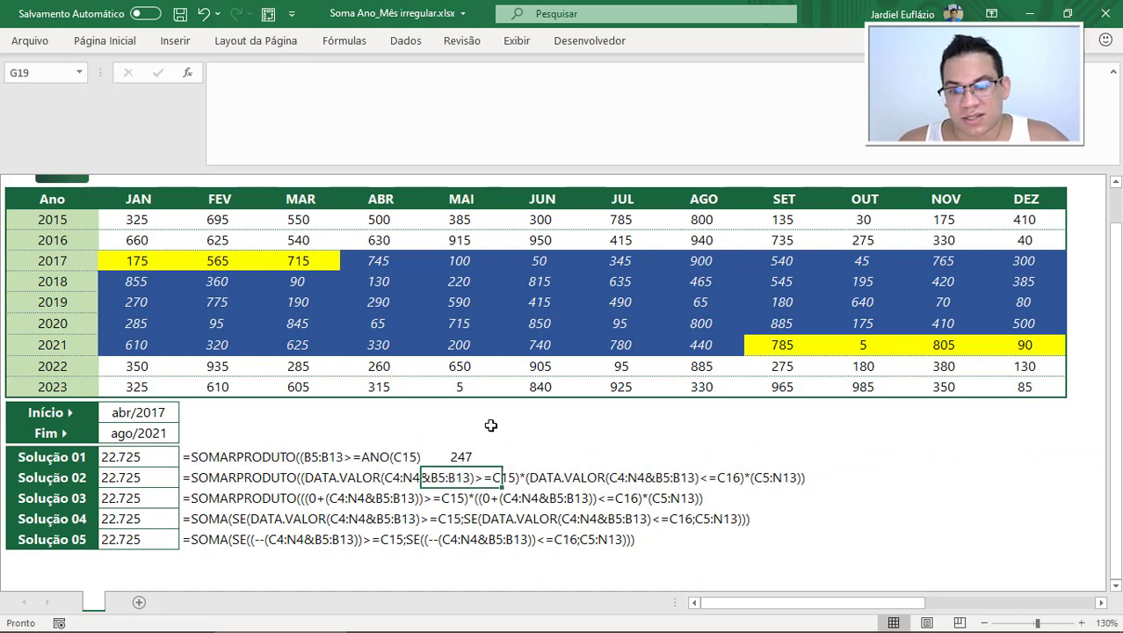
# Copy the NÚM.CARACT formula down through G19:G22 to compare the lengths of the remaining solutions
pyautogui.hotkey('ctrl', 'd')
pyautogui.press('Down')
pyautogui.hotkey('ctrl', 'd')
pyautogui.press('Down')
pyautogui.hotkey('ctrl', 'd')
pyautogui.press('Down')
pyautogui.hotkey('ctrl', 'd')
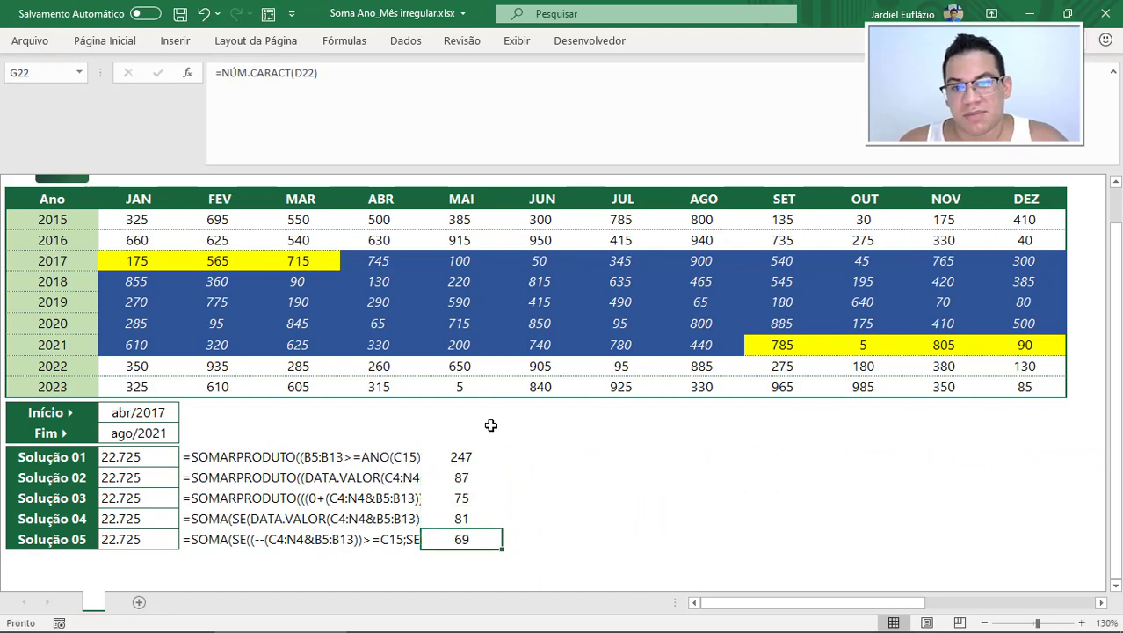
# Delete the character-count formulas from G18:G22
pyautogui.press('Up')
pyautogui.press('Up')
pyautogui.press('Up')
pyautogui.press('Up')
pyautogui.hotkey('shift', 'Down')
pyautogui.hotkey('shift', 'Down')
pyautogui.hotkey('shift', 'Down')
pyautogui.hotkey('shift', 'Down')
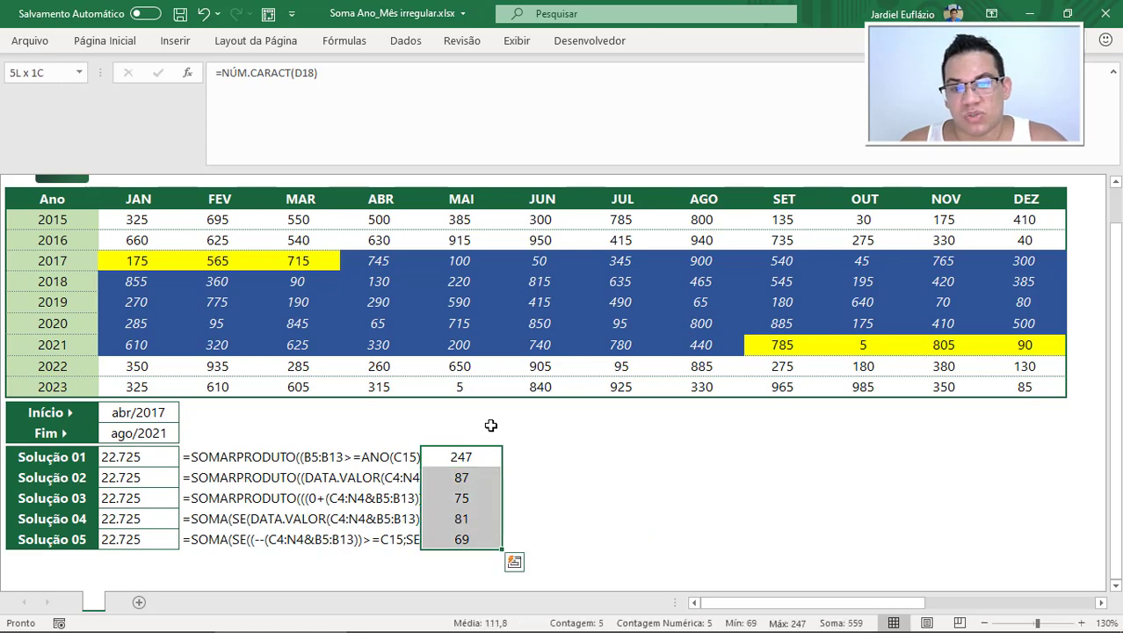
pyautogui.press('Delete')
# Deselect the cleared range and reduce the height of the formula bar to about two lines
pyautogui.click(491, 425)
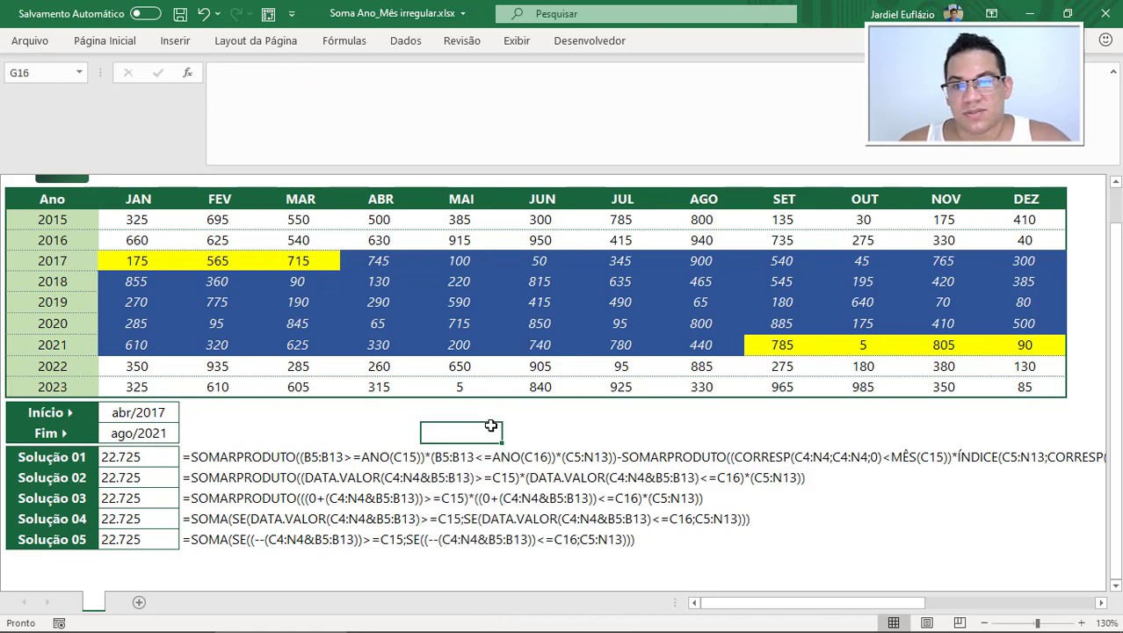
pyautogui.moveTo(439, 169); pyautogui.dragTo(440, 105)
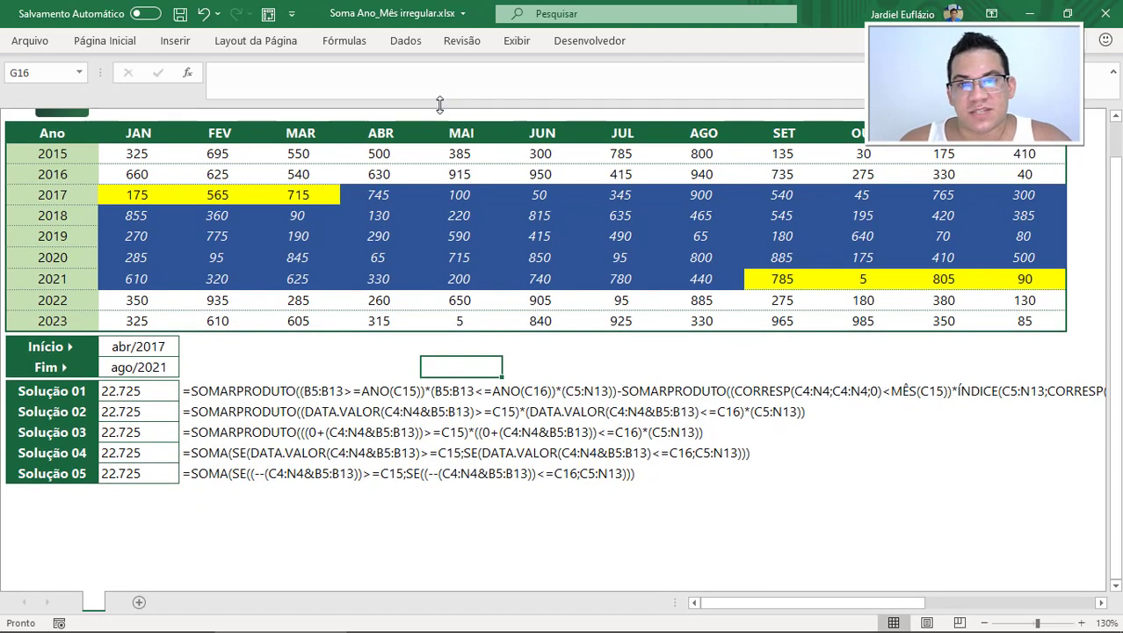